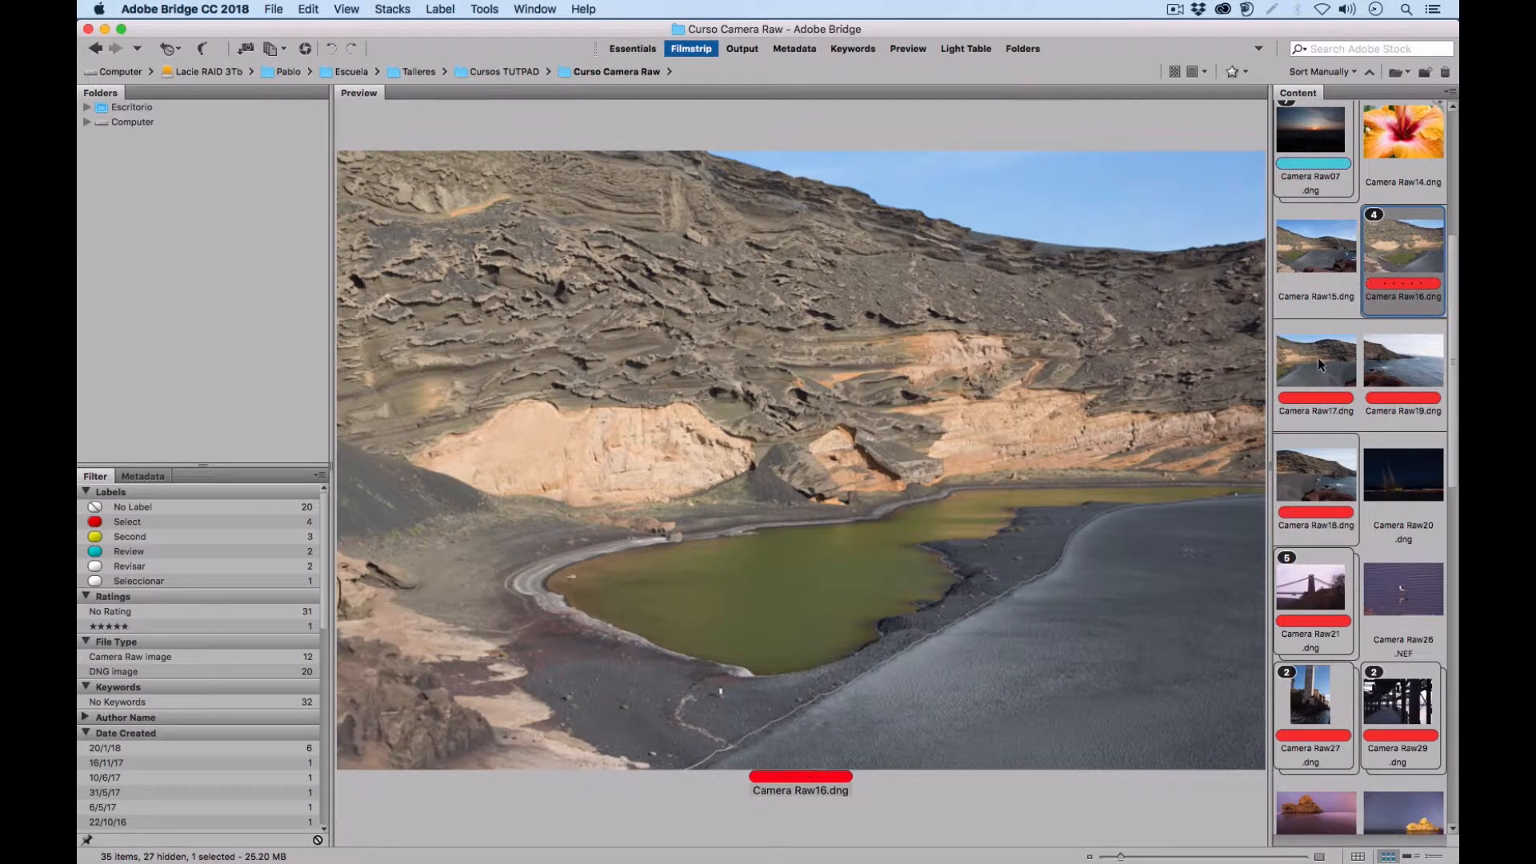
Add Camera Raw17.dng, Camera Raw19.dng and Camera Raw18.dng to the selection alongside Camera Raw16.dng
super+click(1325, 352)
super+click(1404, 364)
super+click(1316, 477)
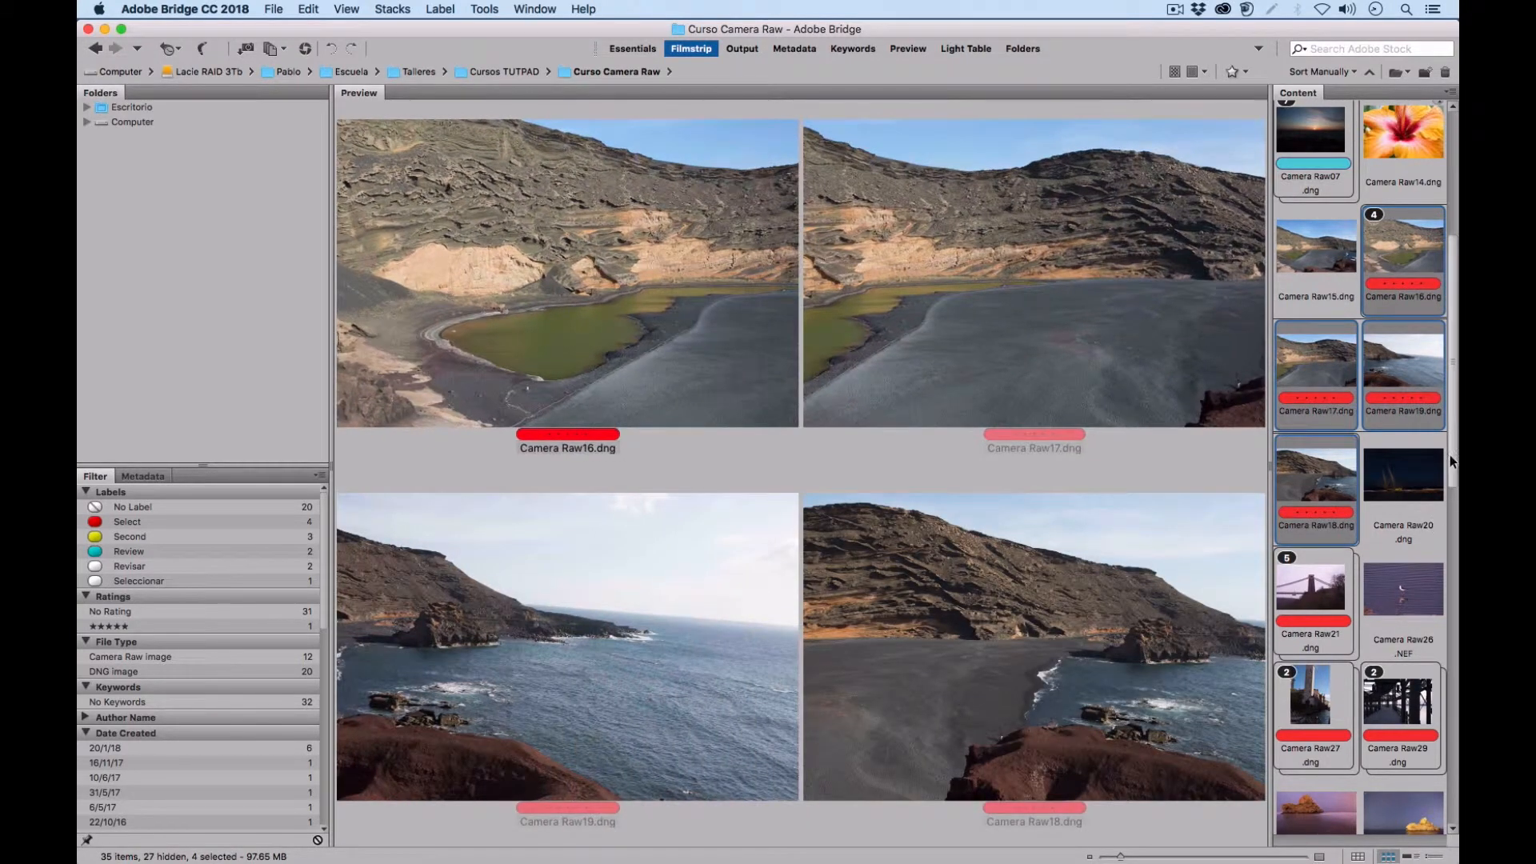
Expand the Camera Raw29 and Camera Raw27 stacks, add Camera Raw27 to Camera Raw30 to the selection, and open all selected photos in Camera Raw
mouse_move(1450, 455)
mouse_down()
mouse_move(1452, 518)
mouse_move(1451, 437)
mouse_up()
scroll(1451, 442, down, 5)
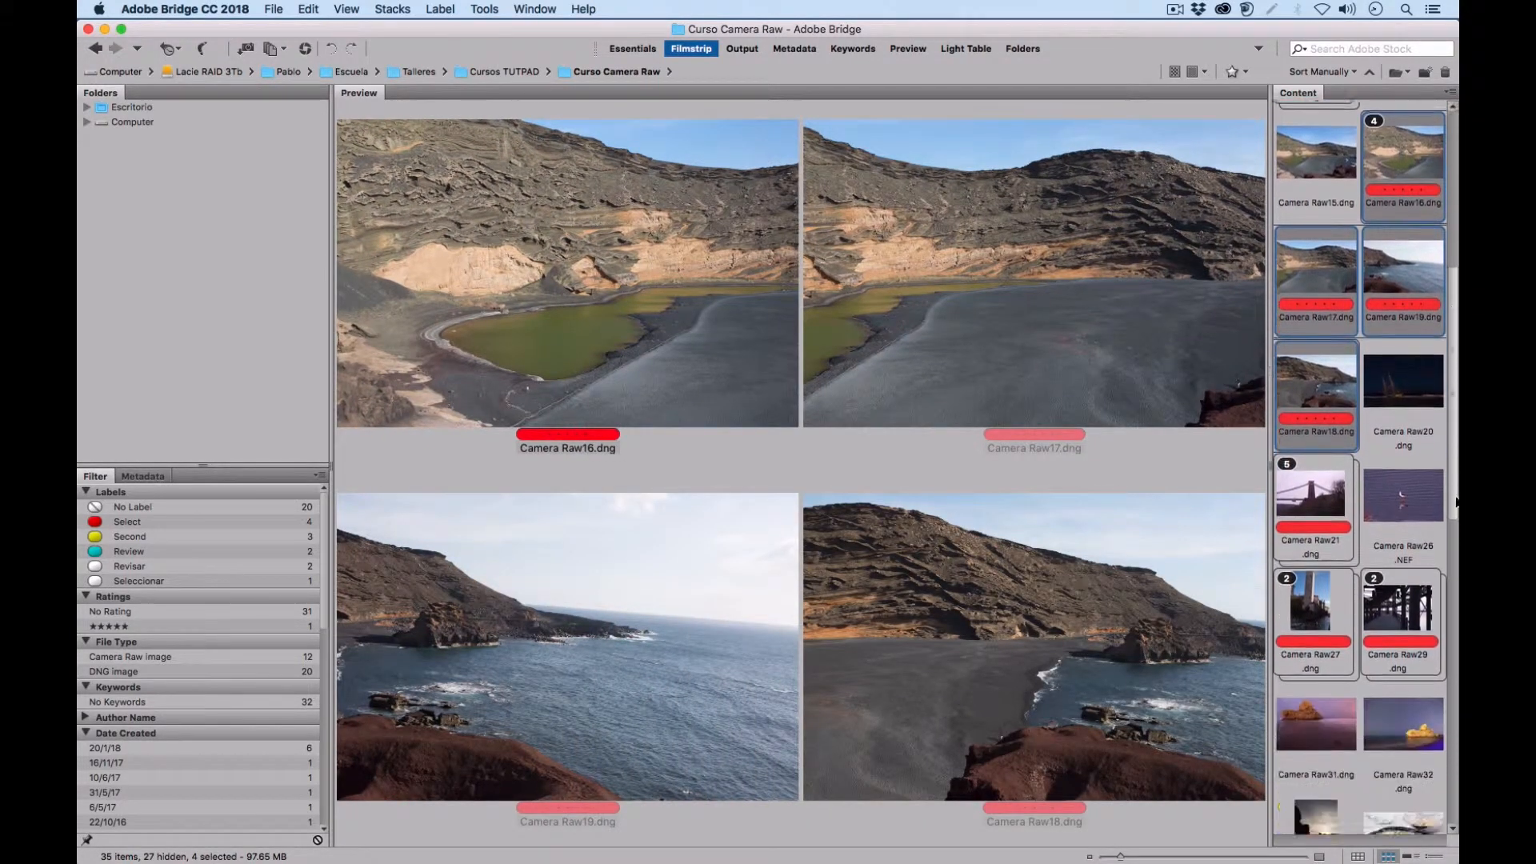
super+click(1374, 514)
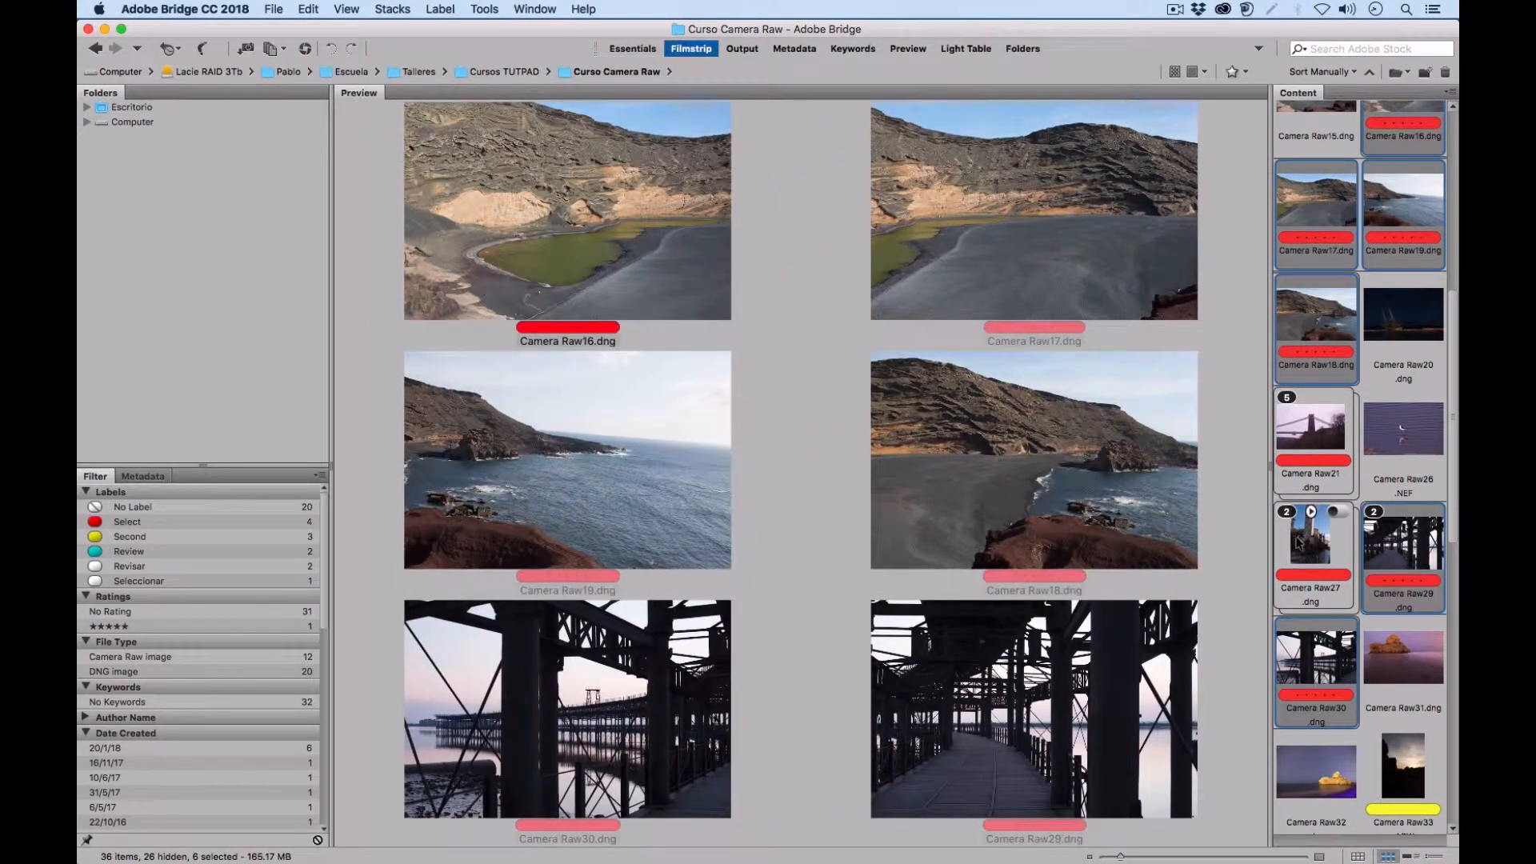
super+click(1286, 512)
super+click(1311, 546)
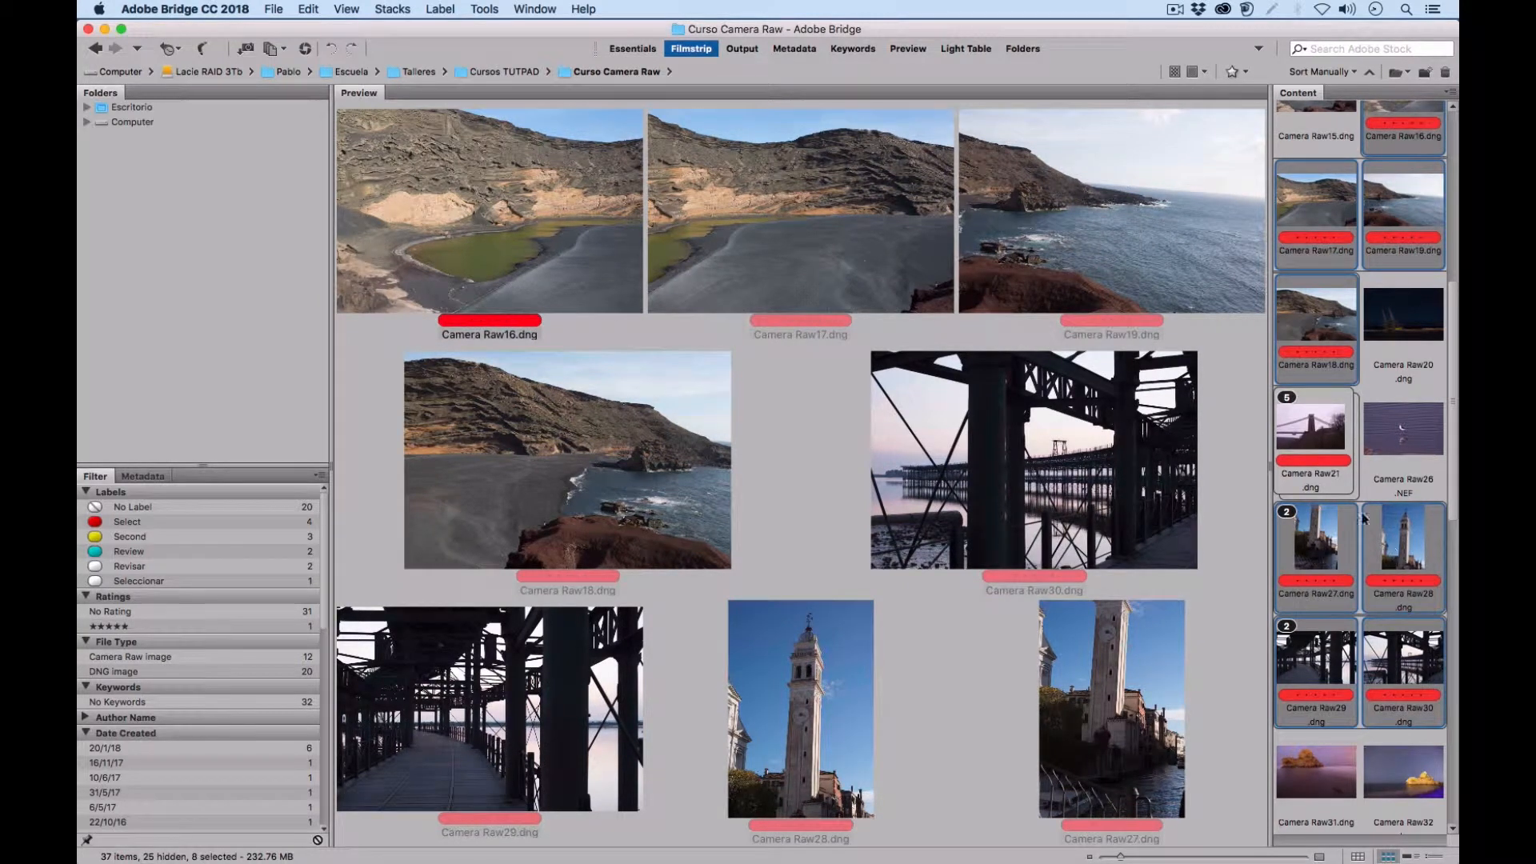
click(305, 48)
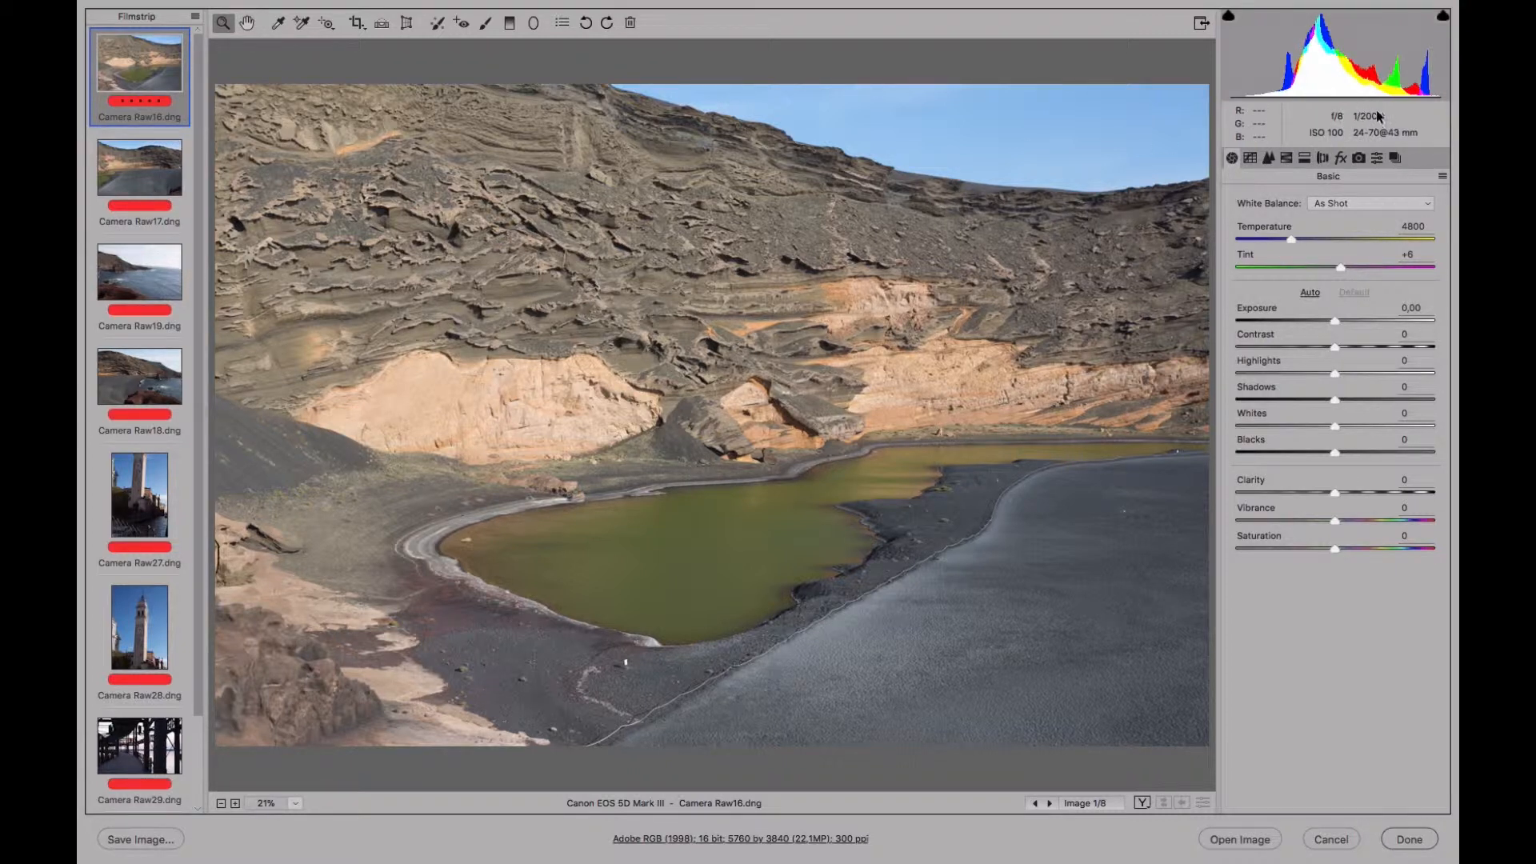
Look through the opened photos one by one, from Camera Raw17.dng to Camera Raw30.dng
click(147, 179)
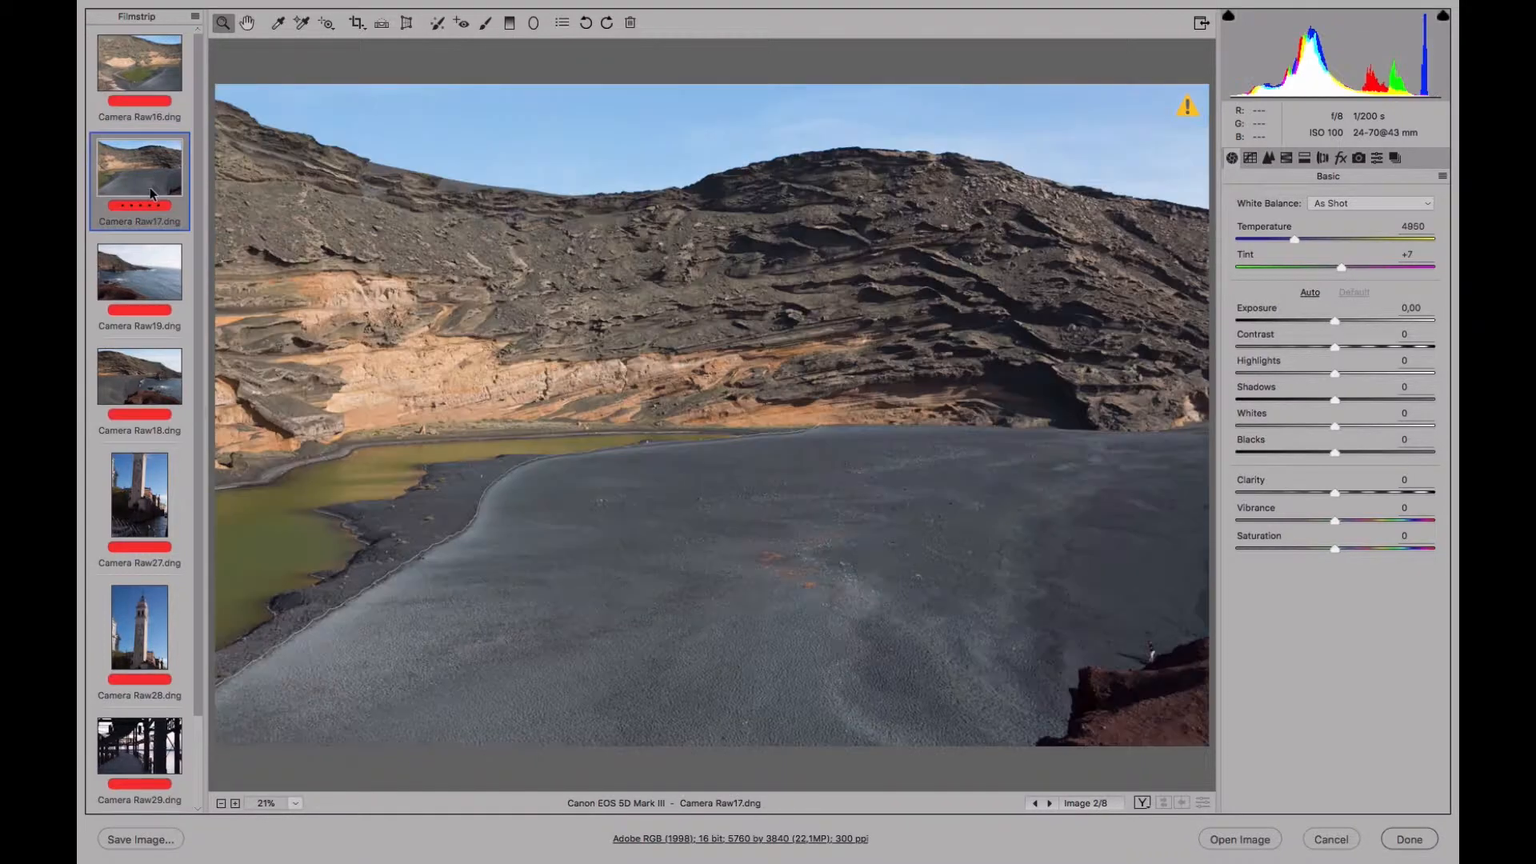
click(155, 282)
click(156, 400)
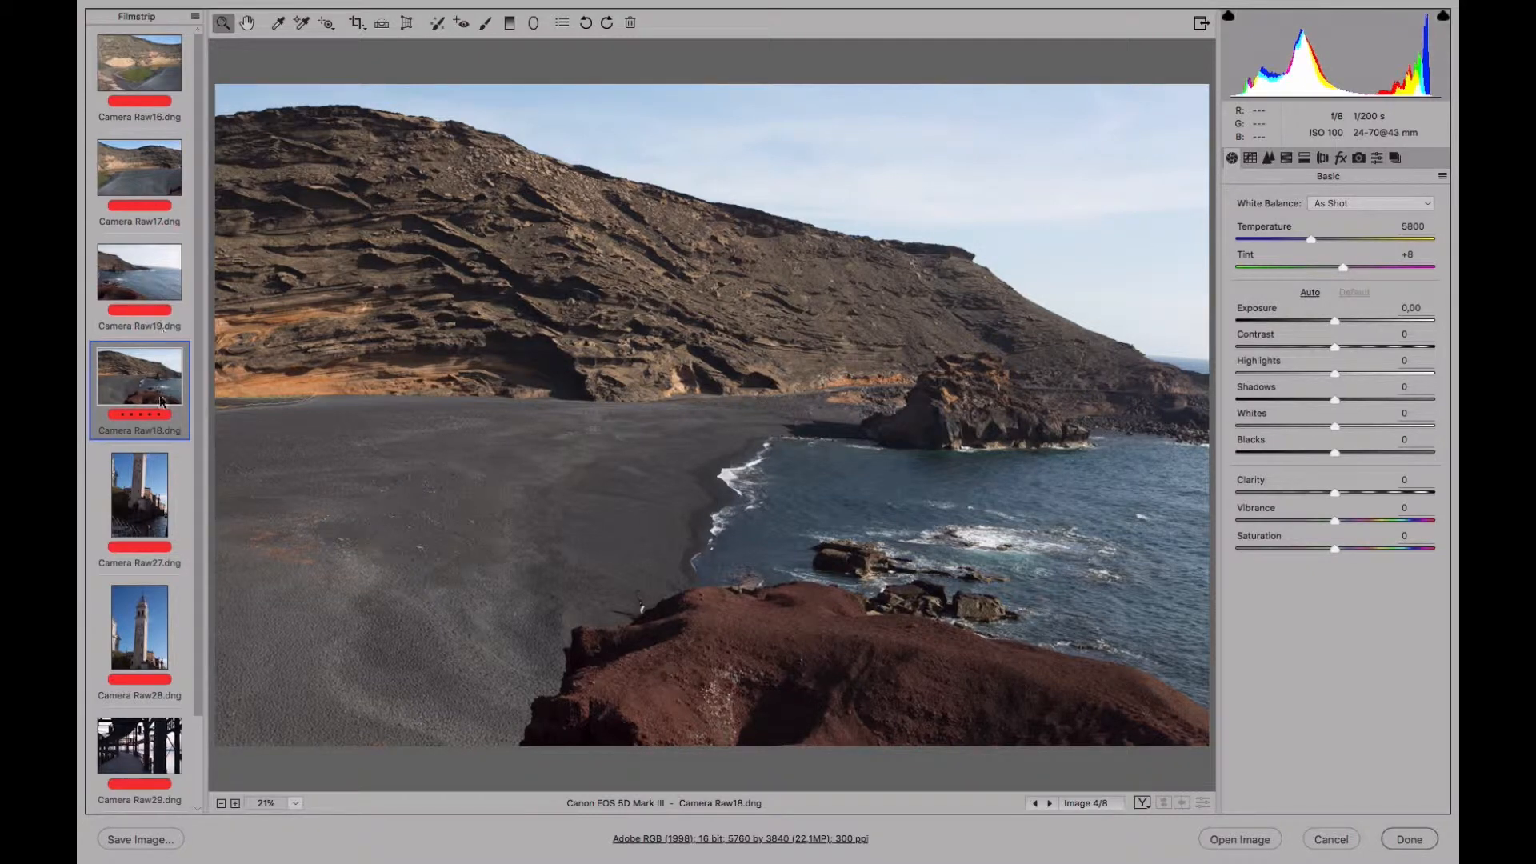
click(151, 501)
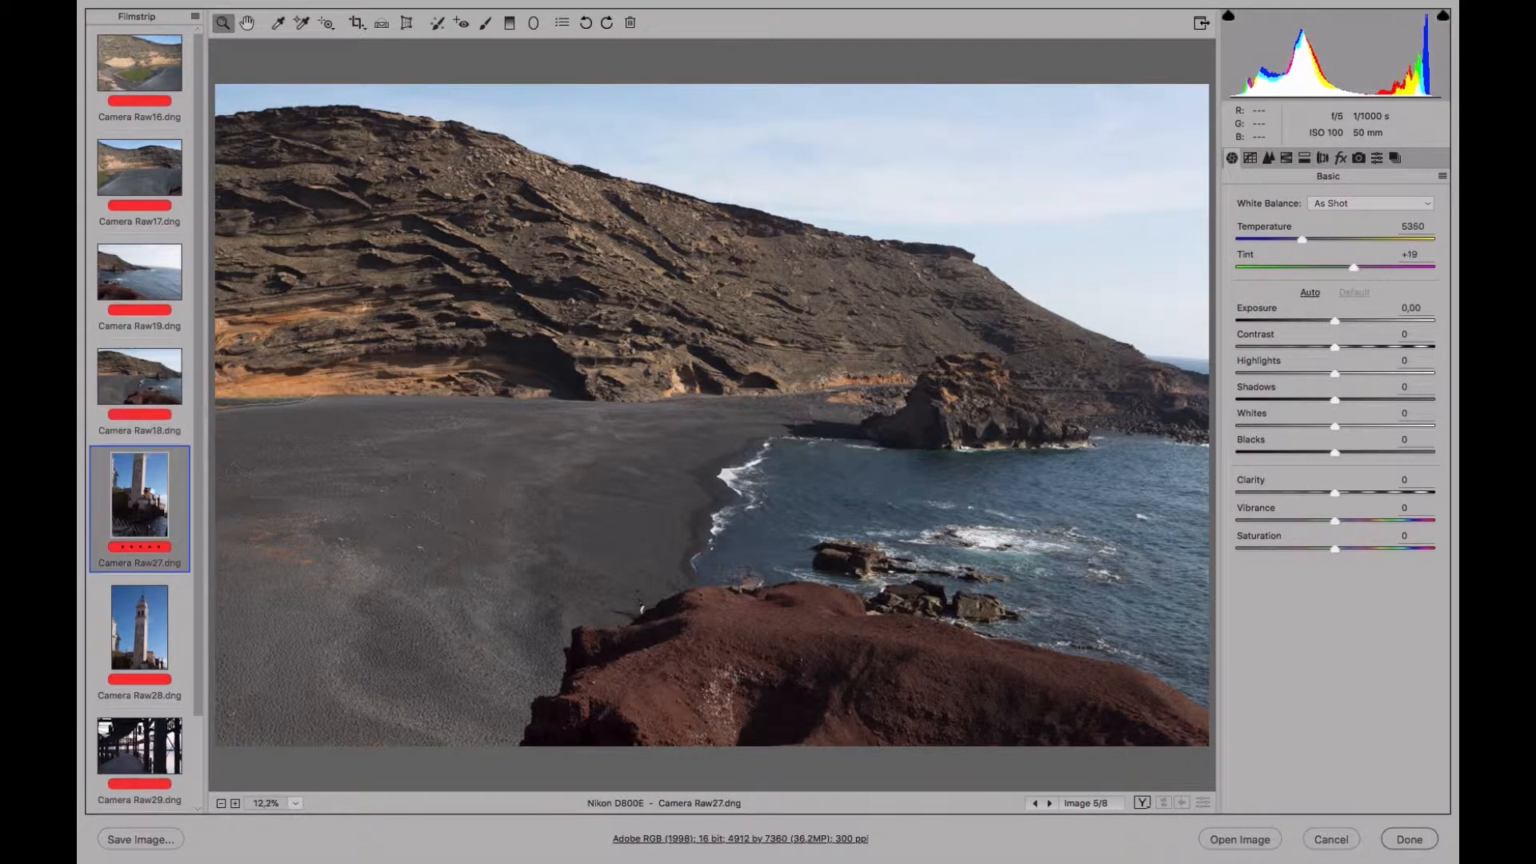
click(153, 628)
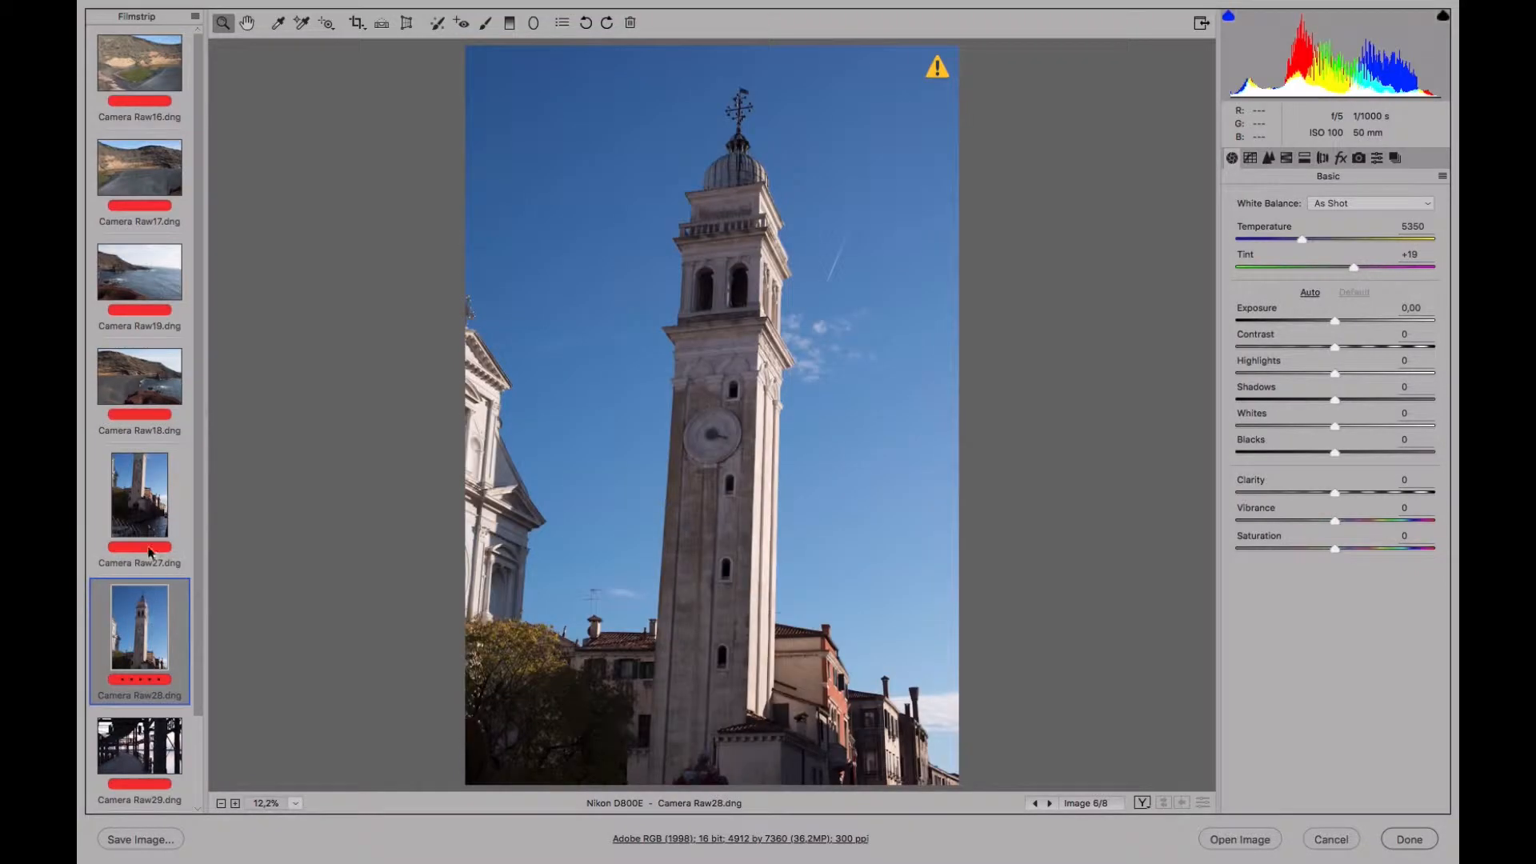
click(151, 549)
click(149, 608)
scroll(195, 227, down, 2)
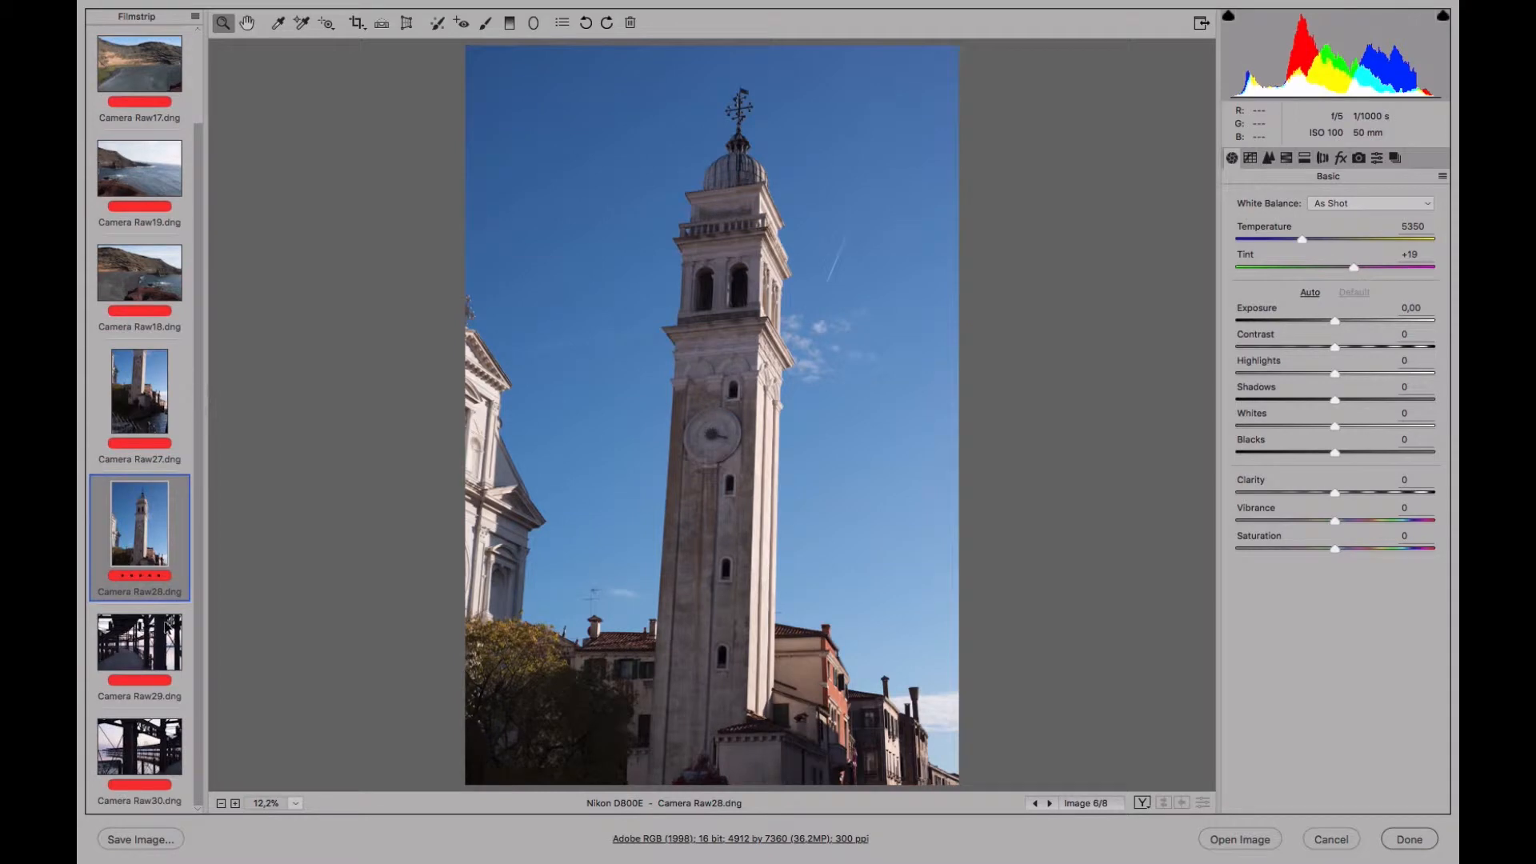
click(166, 631)
click(164, 751)
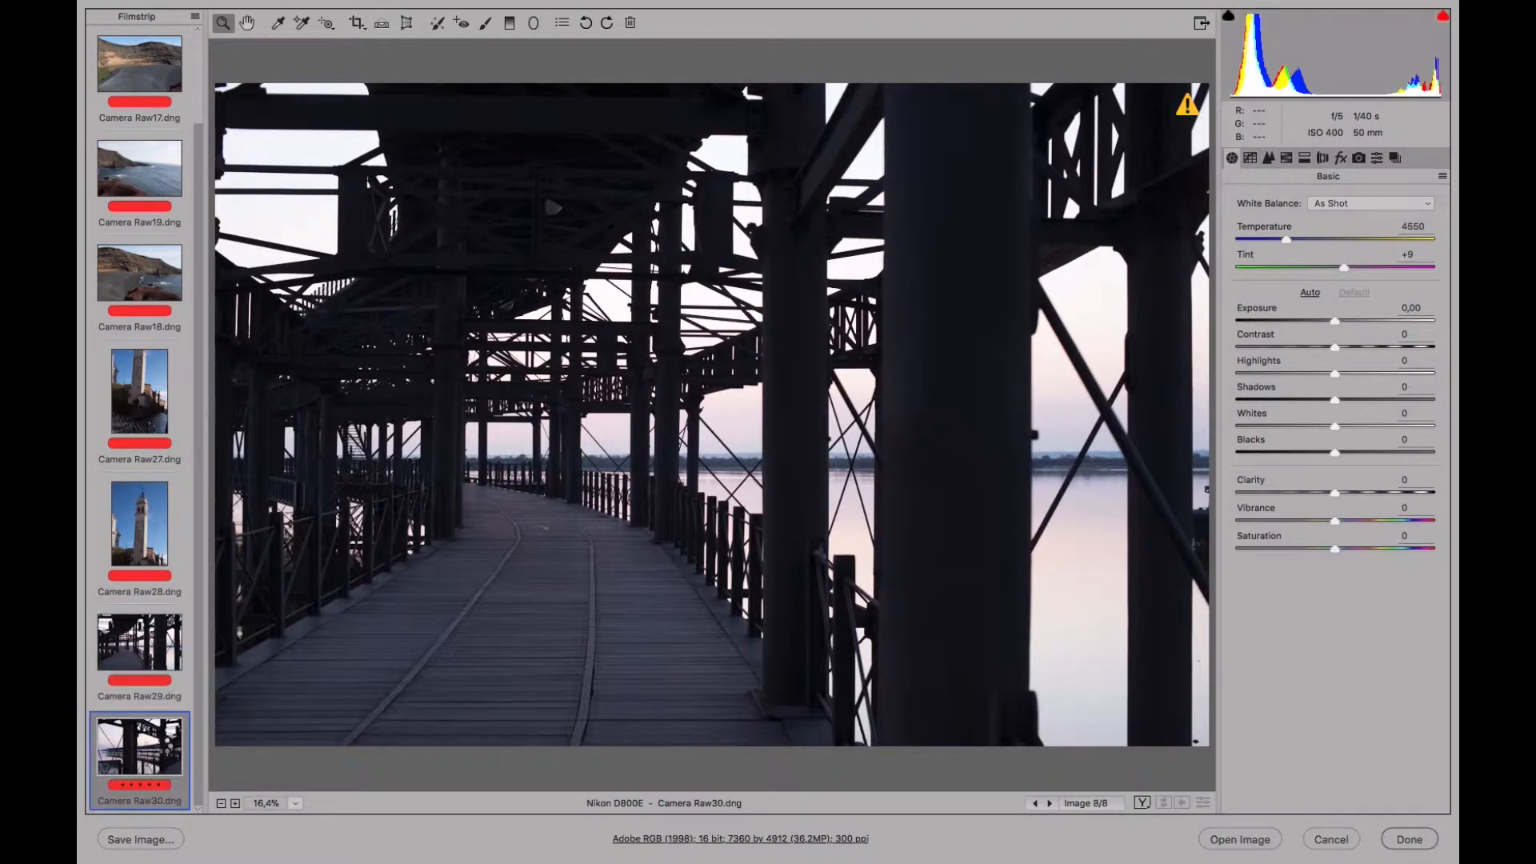
Compare the aperture, shutter speed, ISO and focal length within the pier, tower and coast photo series
click(164, 697)
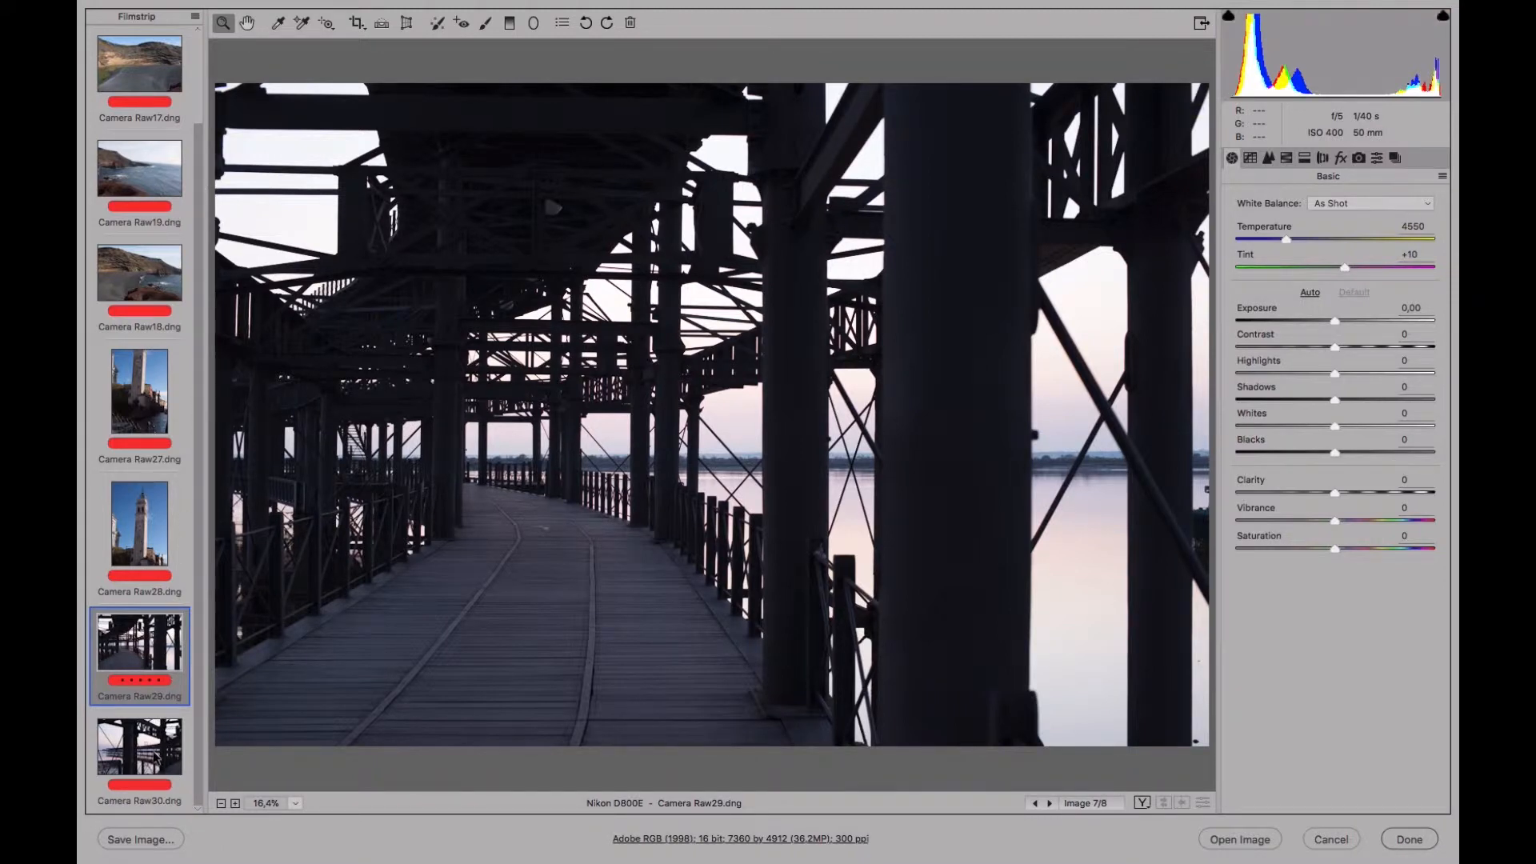
click(160, 752)
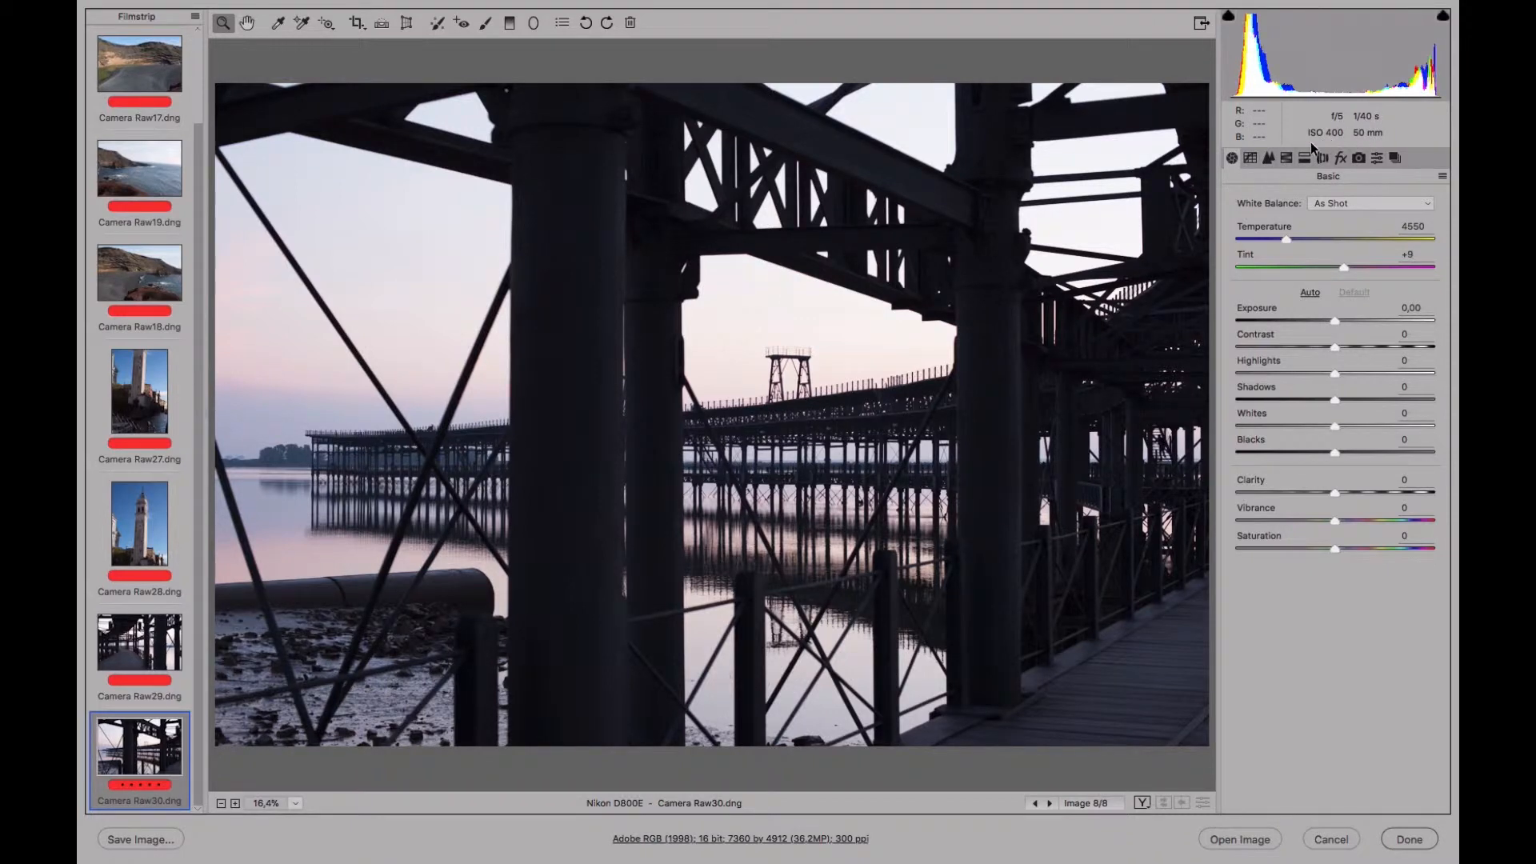
click(156, 394)
click(140, 520)
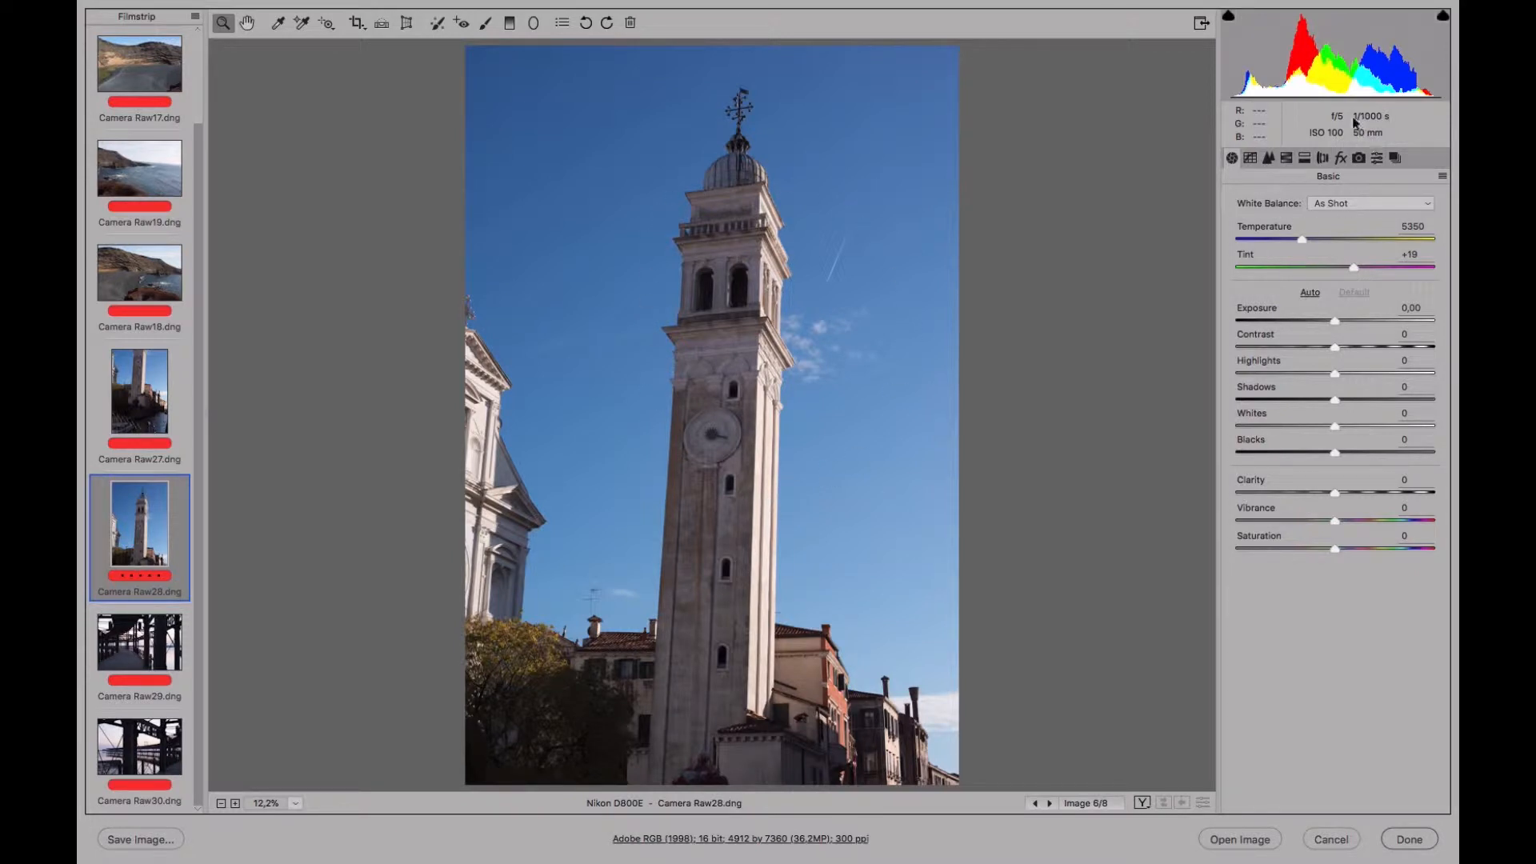
click(154, 404)
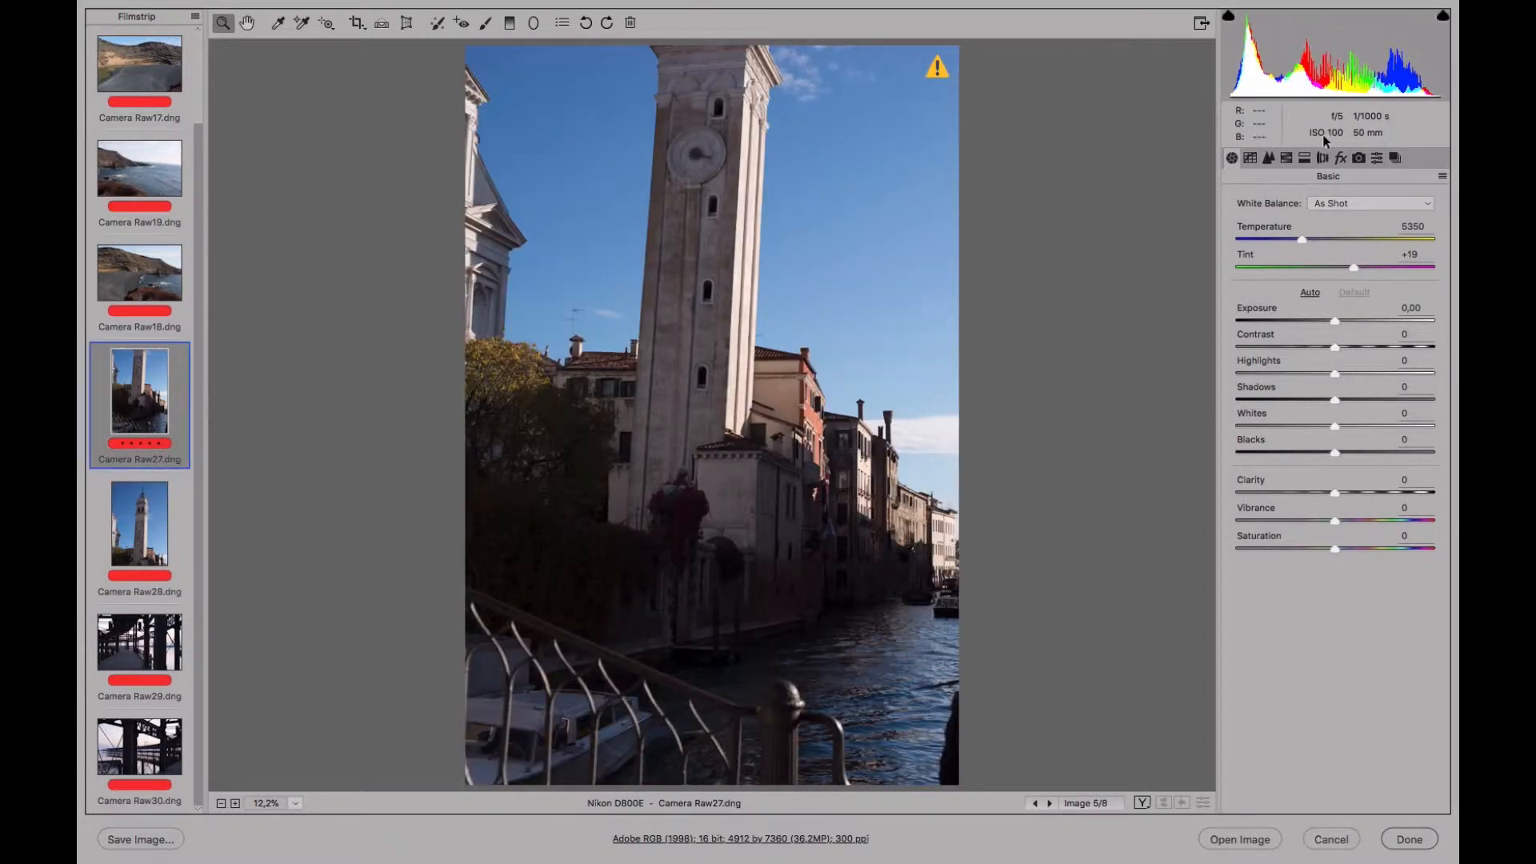
click(175, 250)
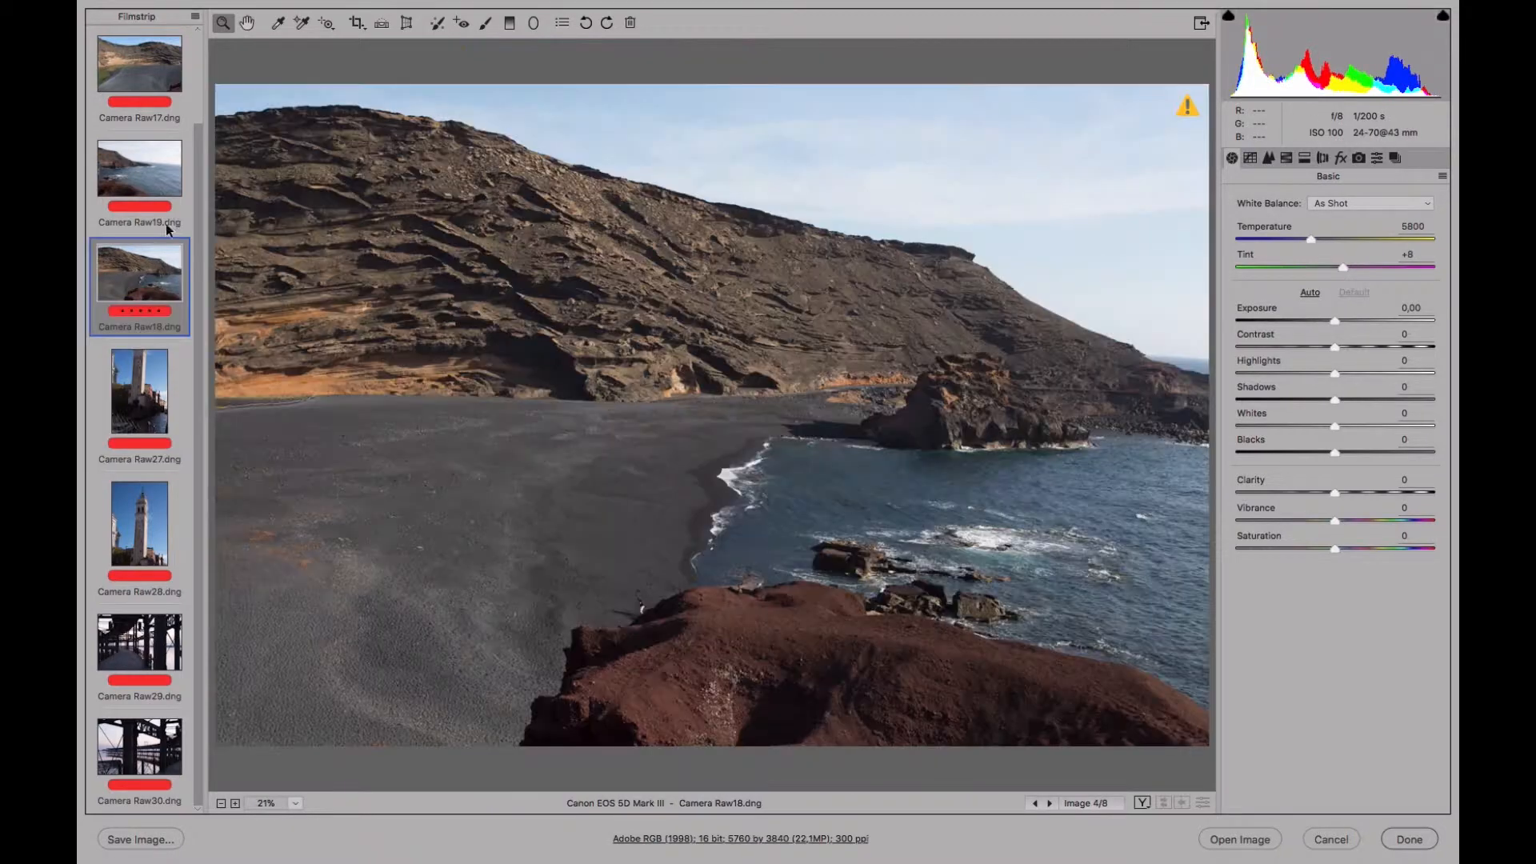
click(160, 167)
click(157, 104)
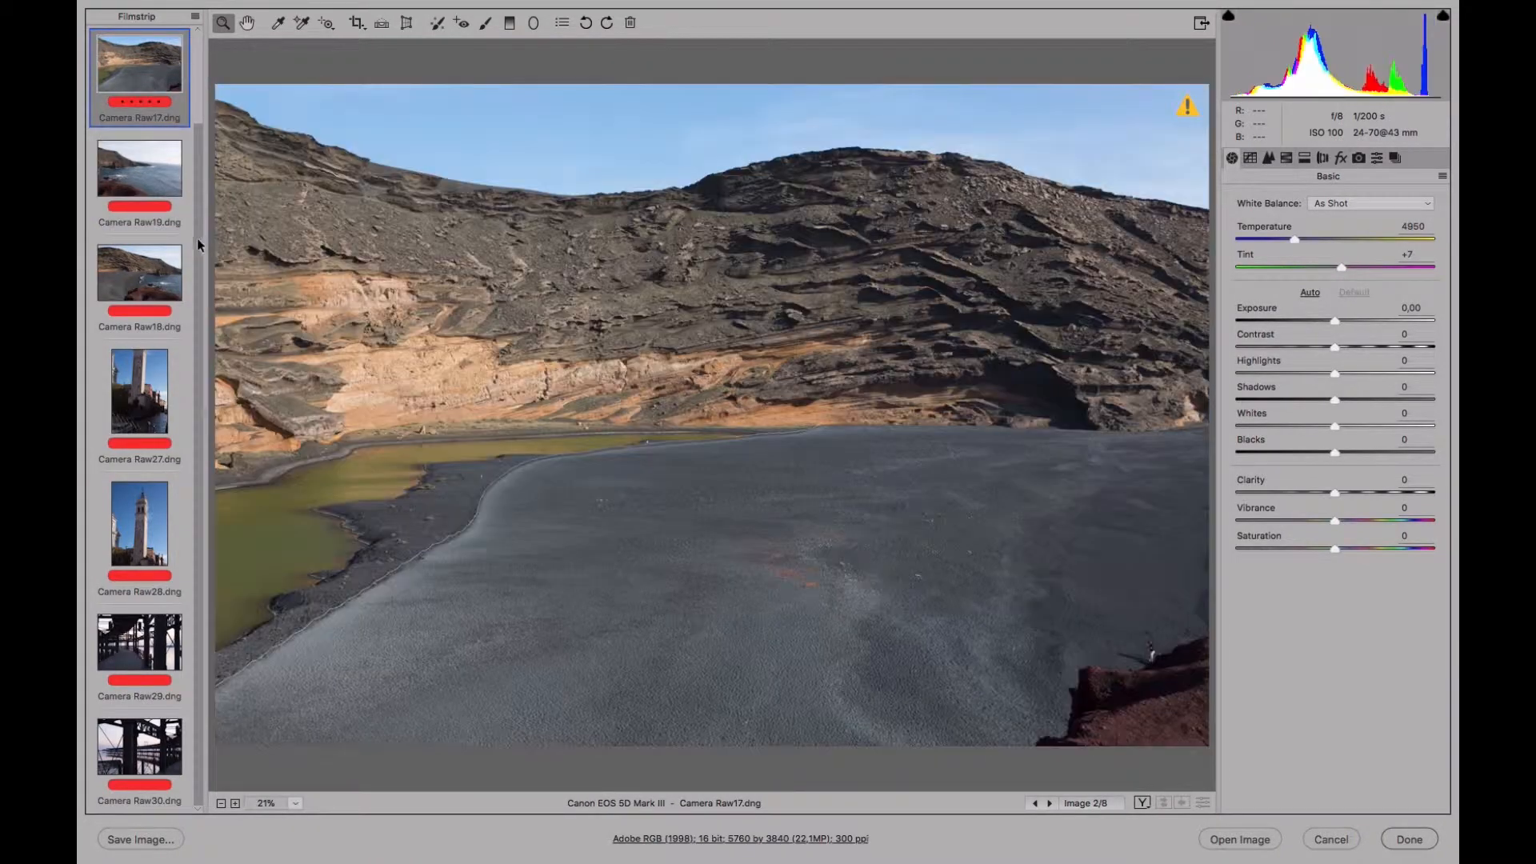
Select the four coast photos, Camera Raw16 to Camera Raw18, and start merging them to a panorama
scroll(198, 182, up, 3)
click(164, 84)
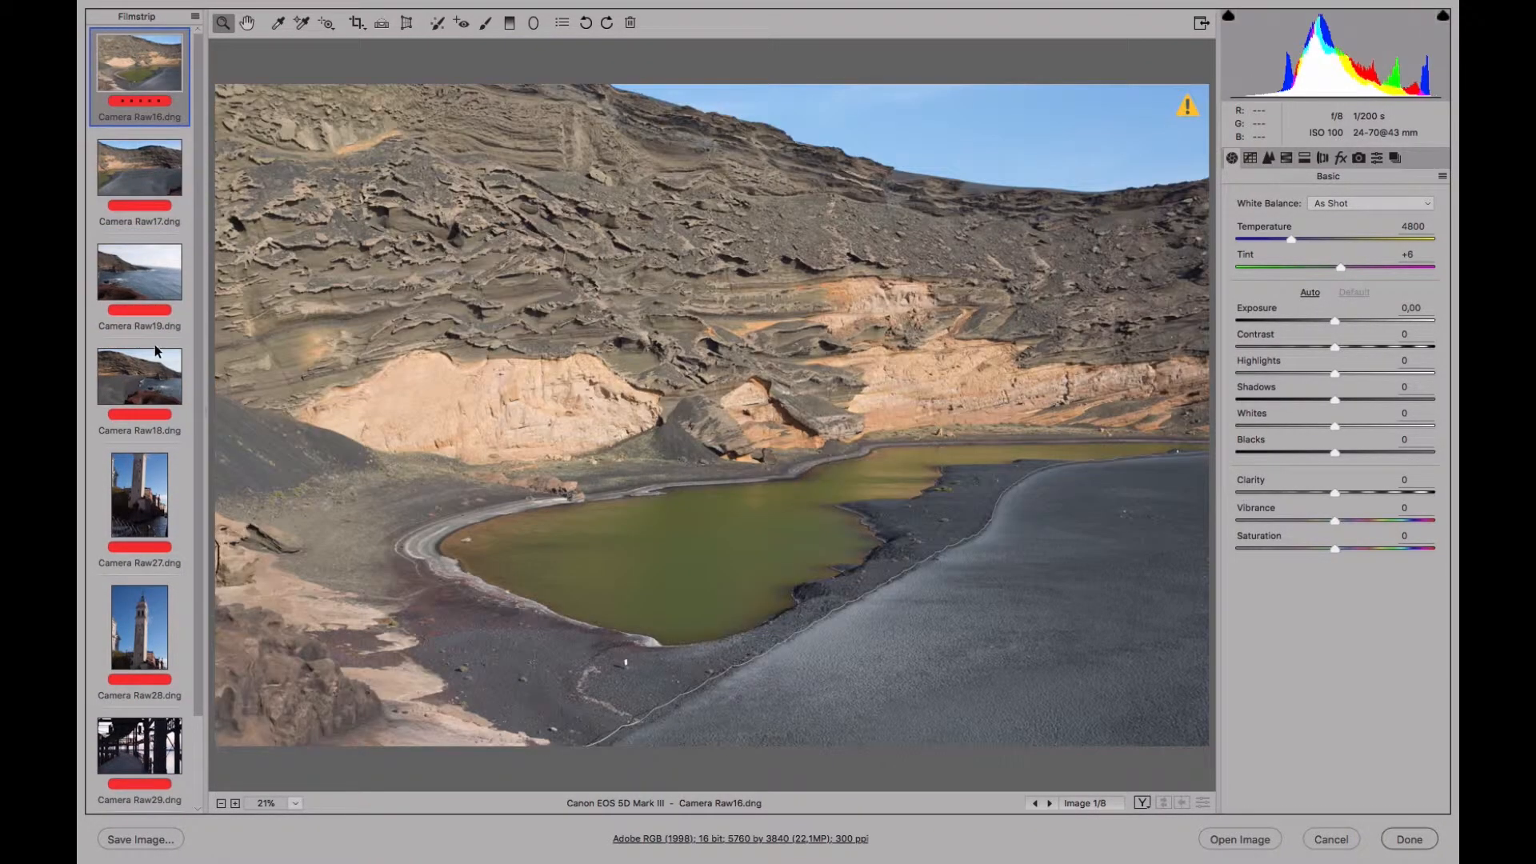
shift+click(159, 377)
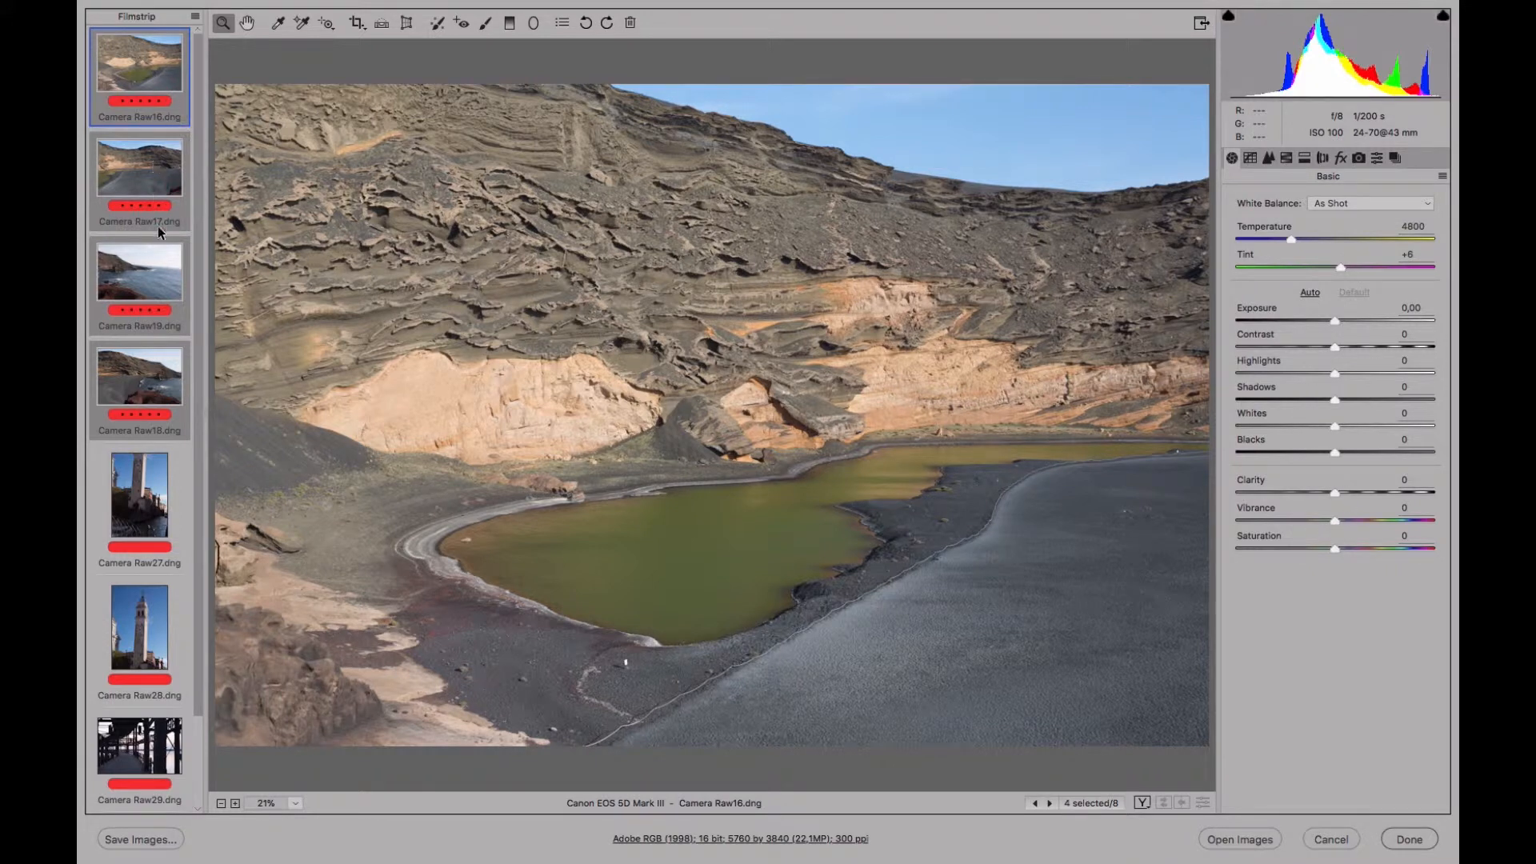
click(195, 17)
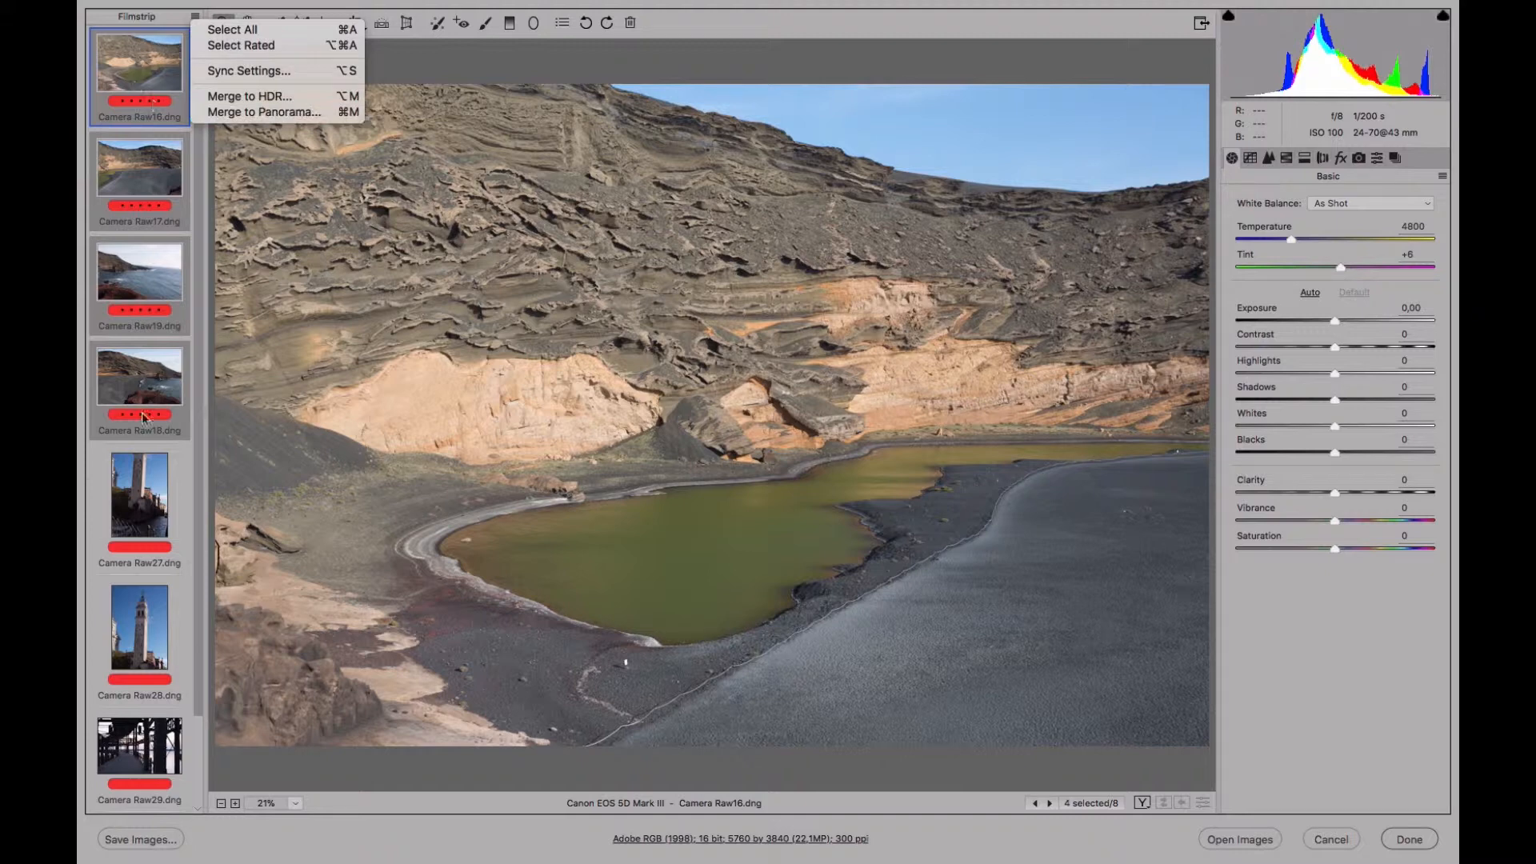
click(264, 112)
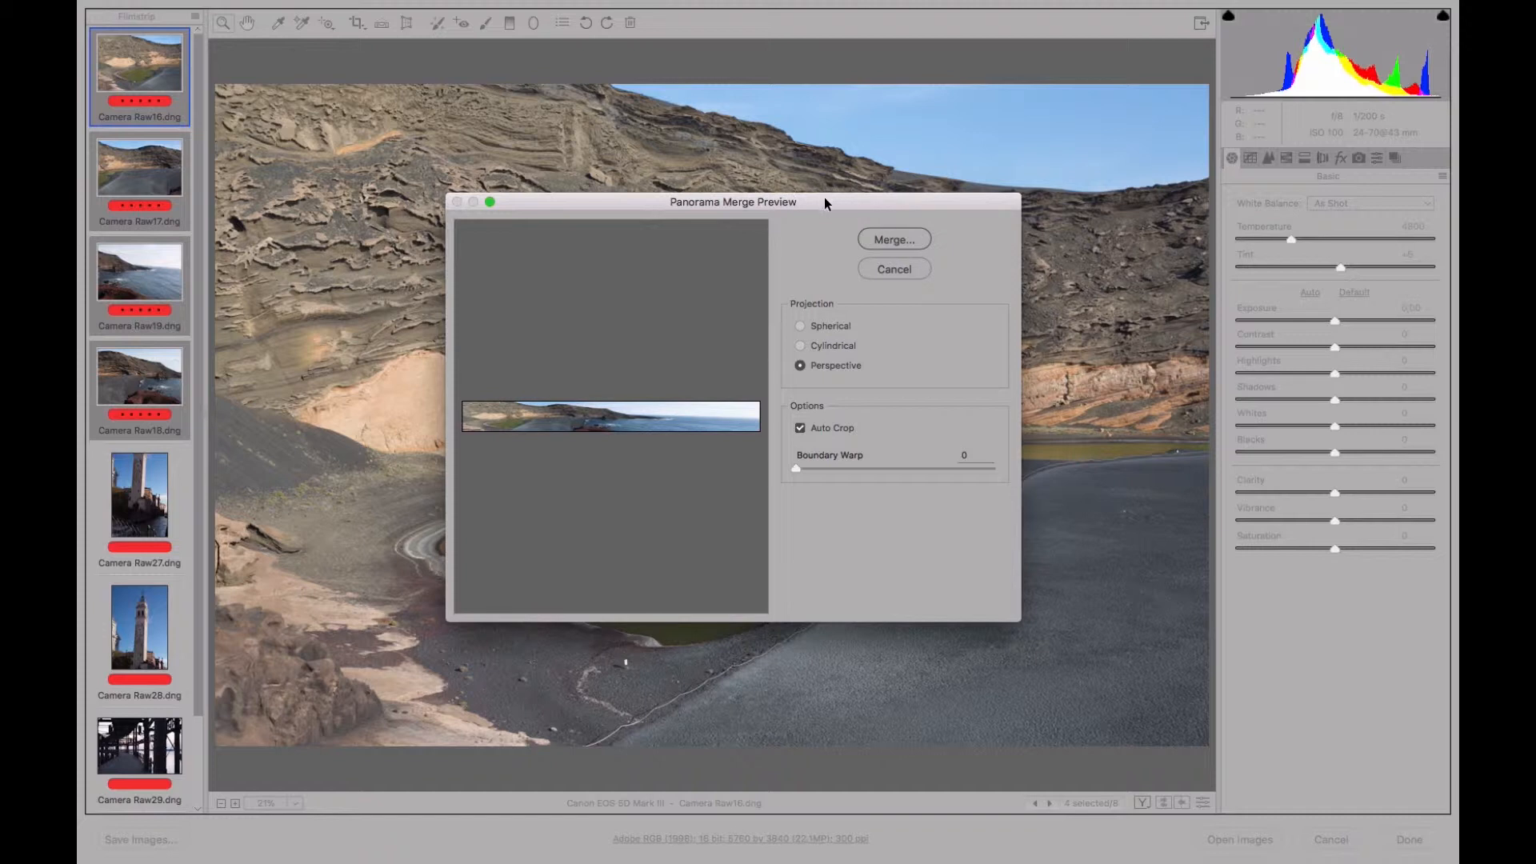
drag(824, 202, 794, 116)
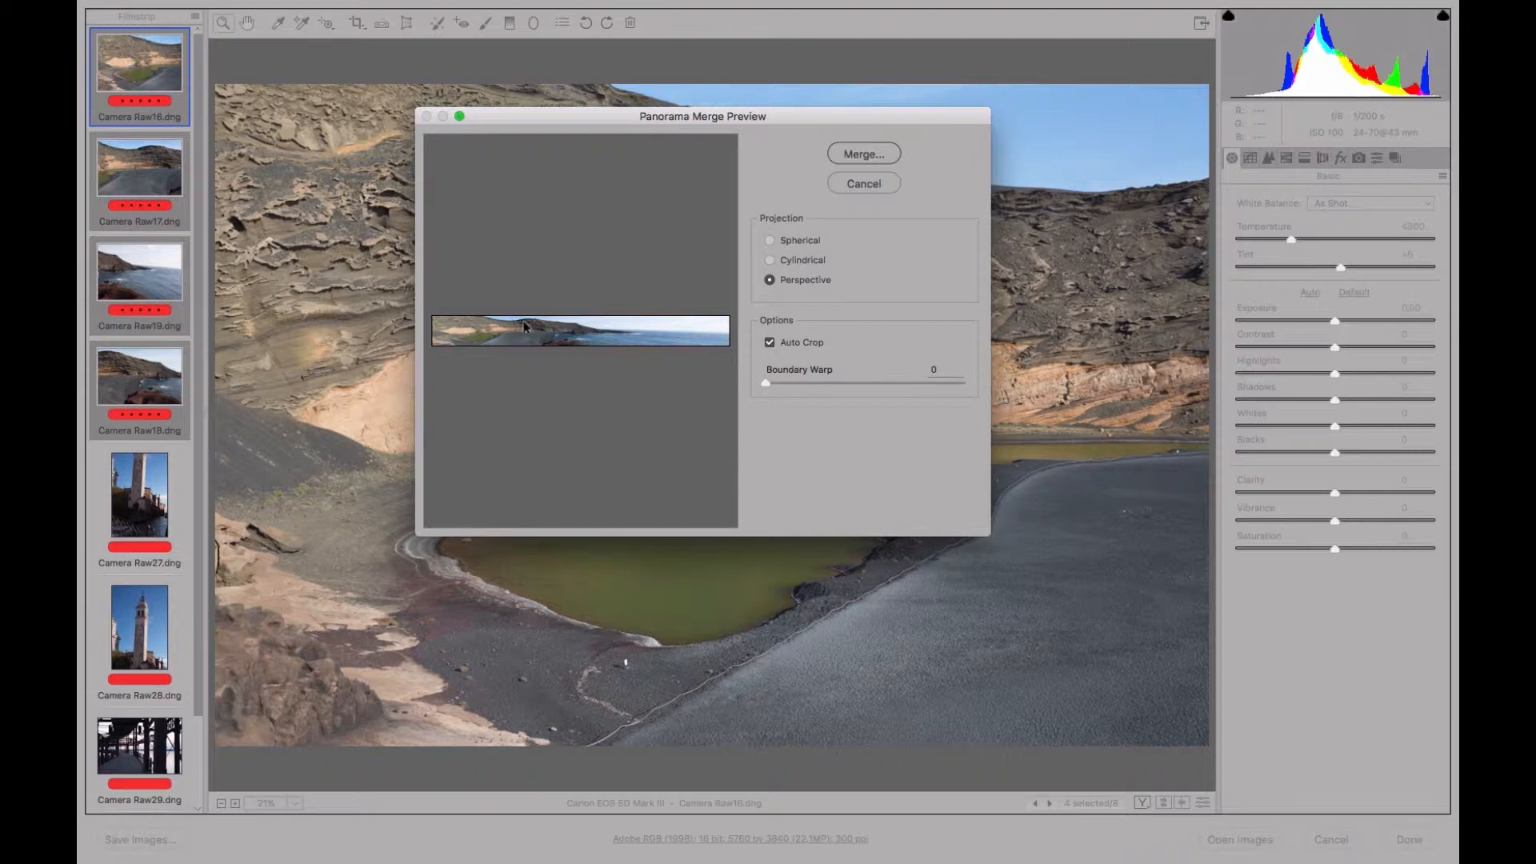
Turn off Auto Crop, compare the Spherical, Cylindrical and Perspective projections, and set the panorama to Spherical
click(770, 342)
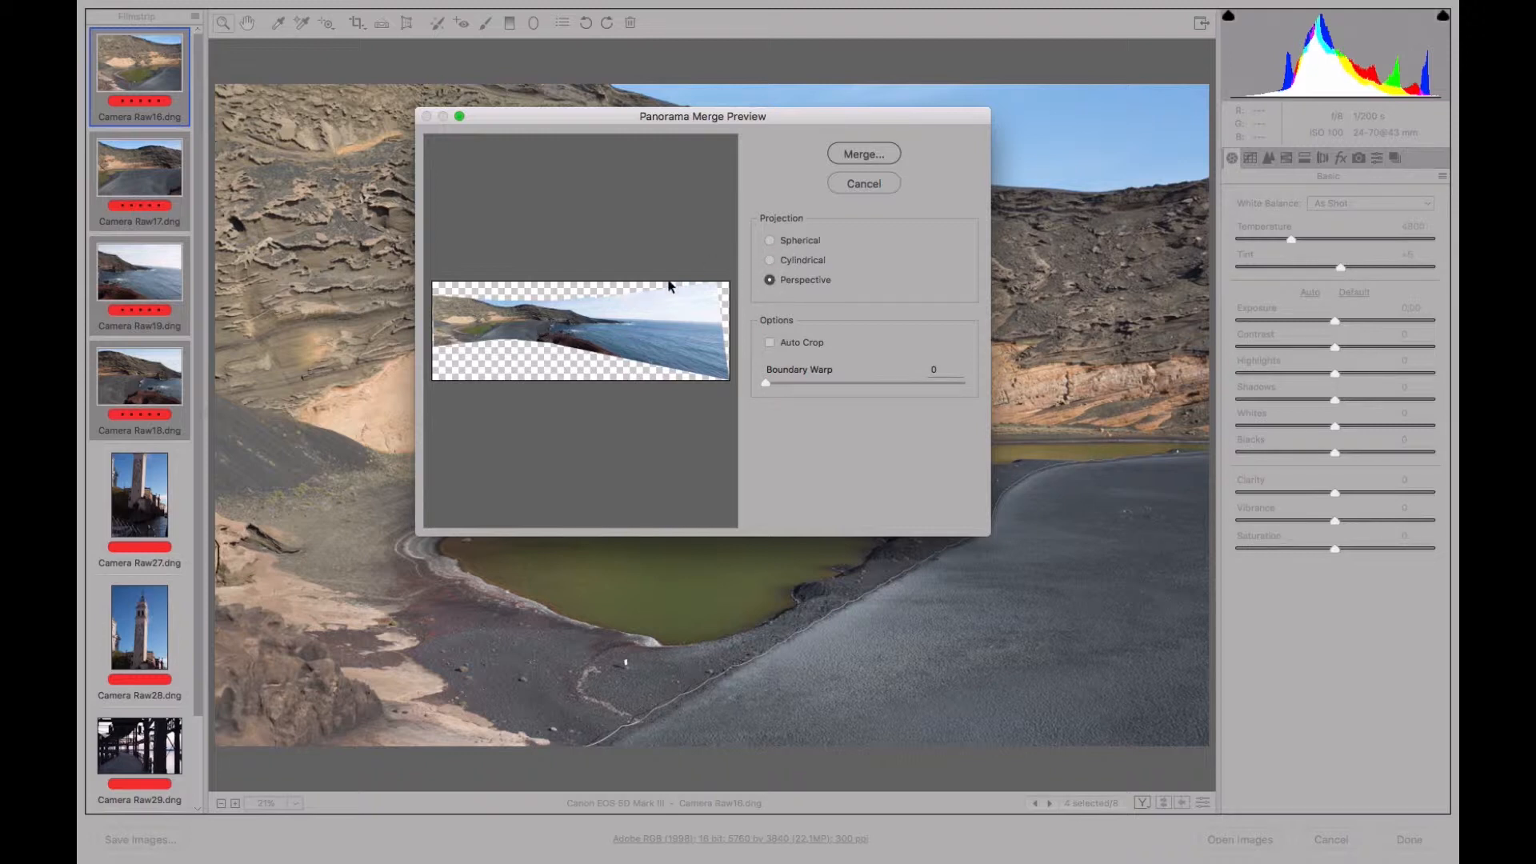
click(769, 240)
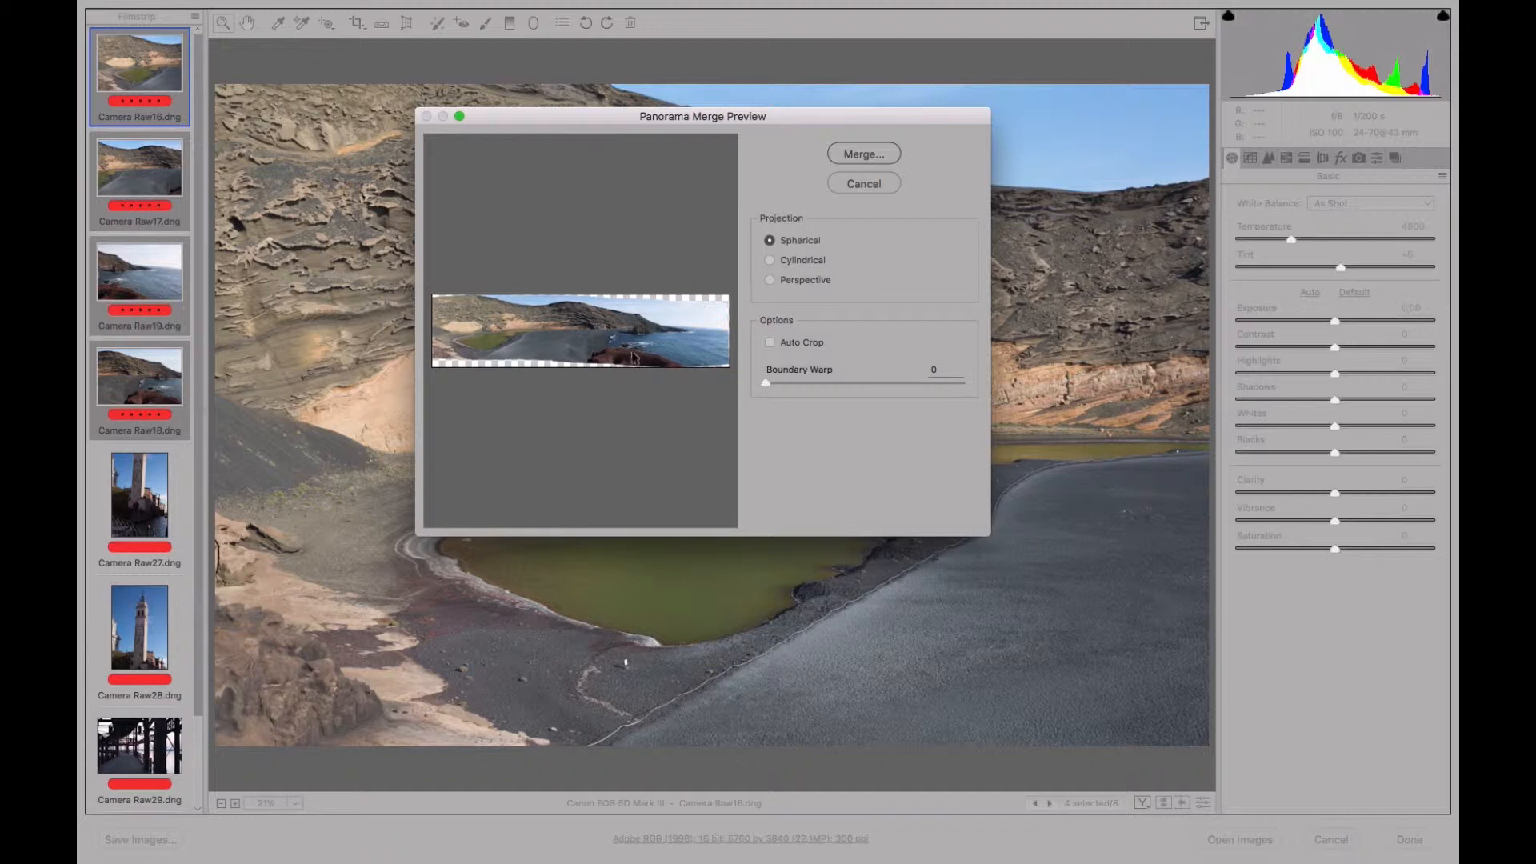
click(767, 262)
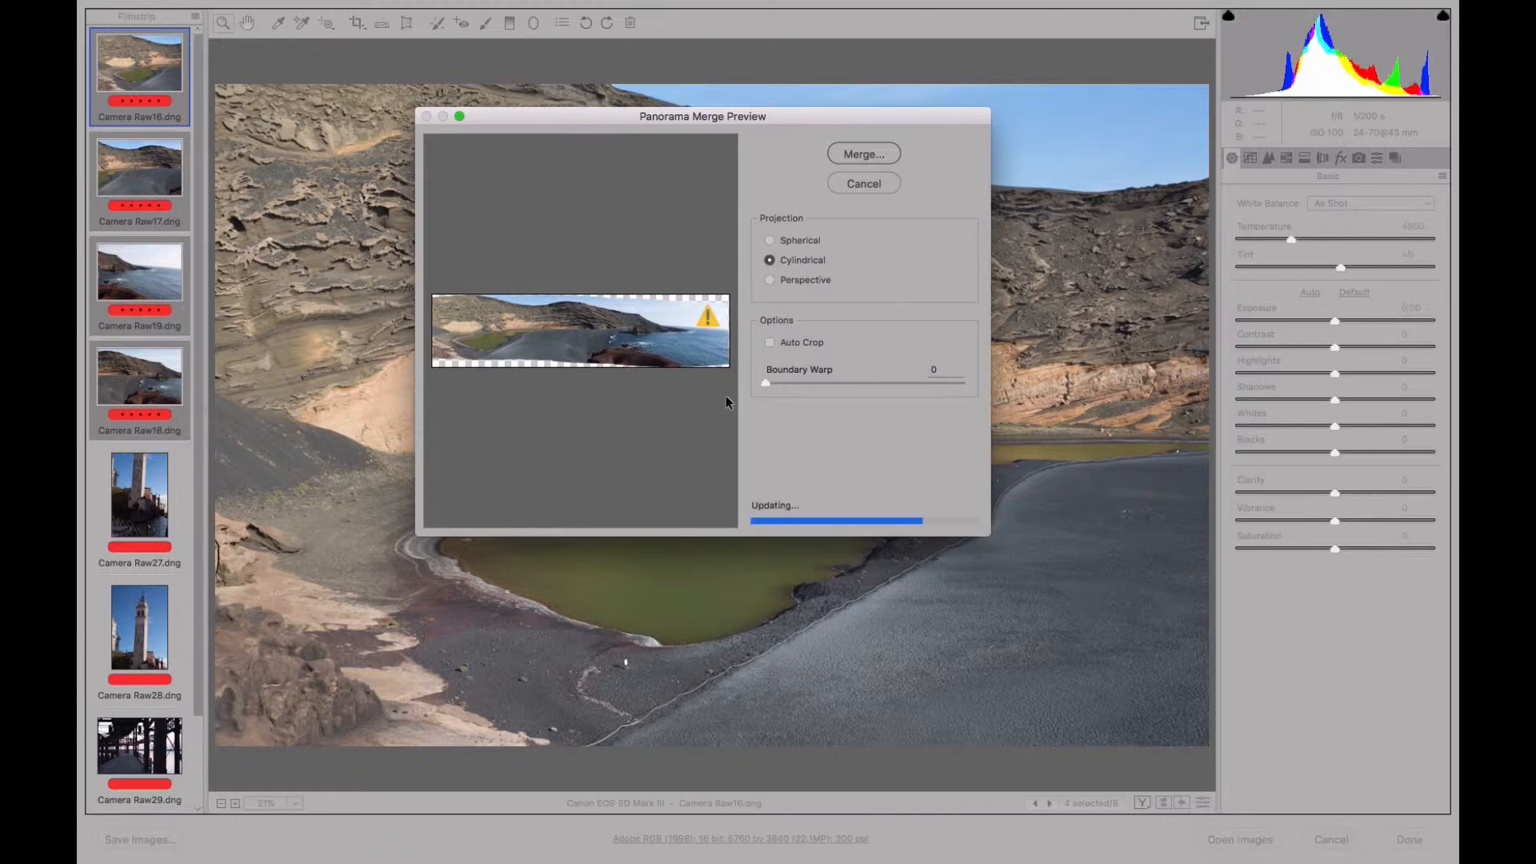
click(770, 280)
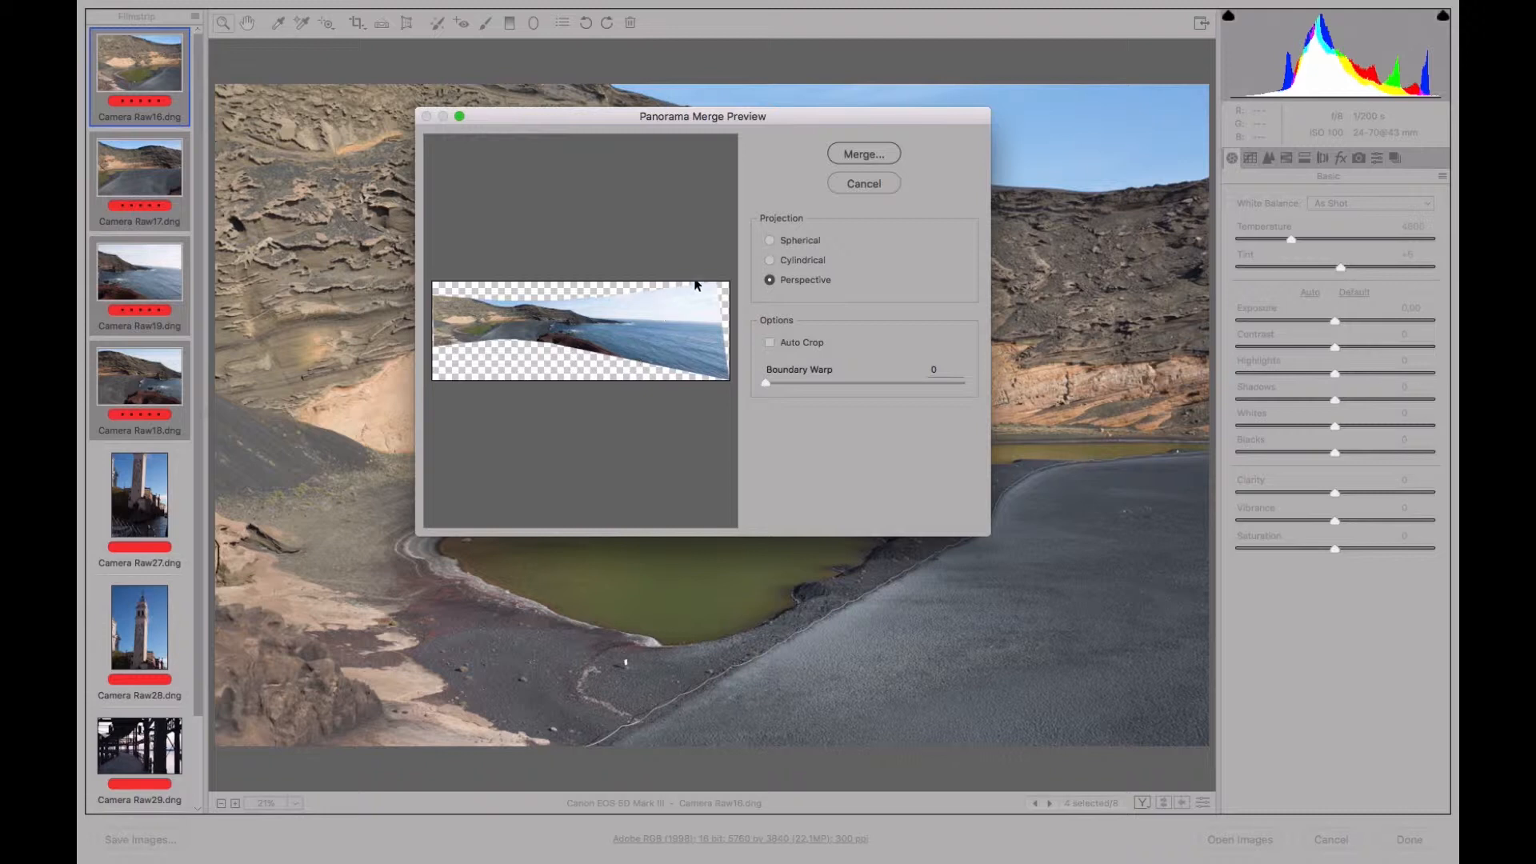
click(771, 239)
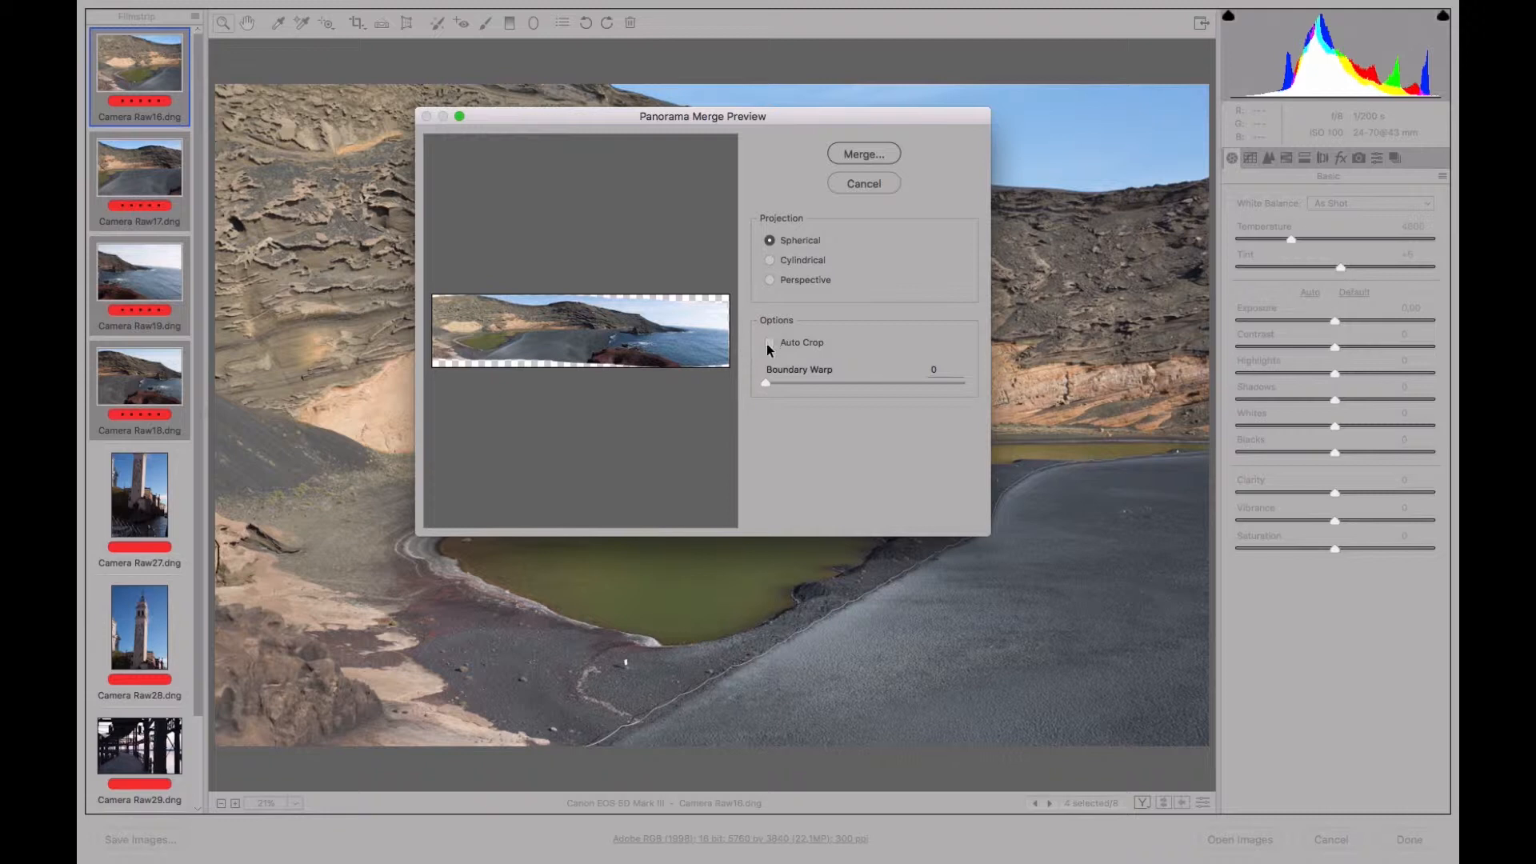
Preview the spherical panorama with Auto Crop on, and turn the option back off
click(770, 343)
click(770, 343)
click(770, 344)
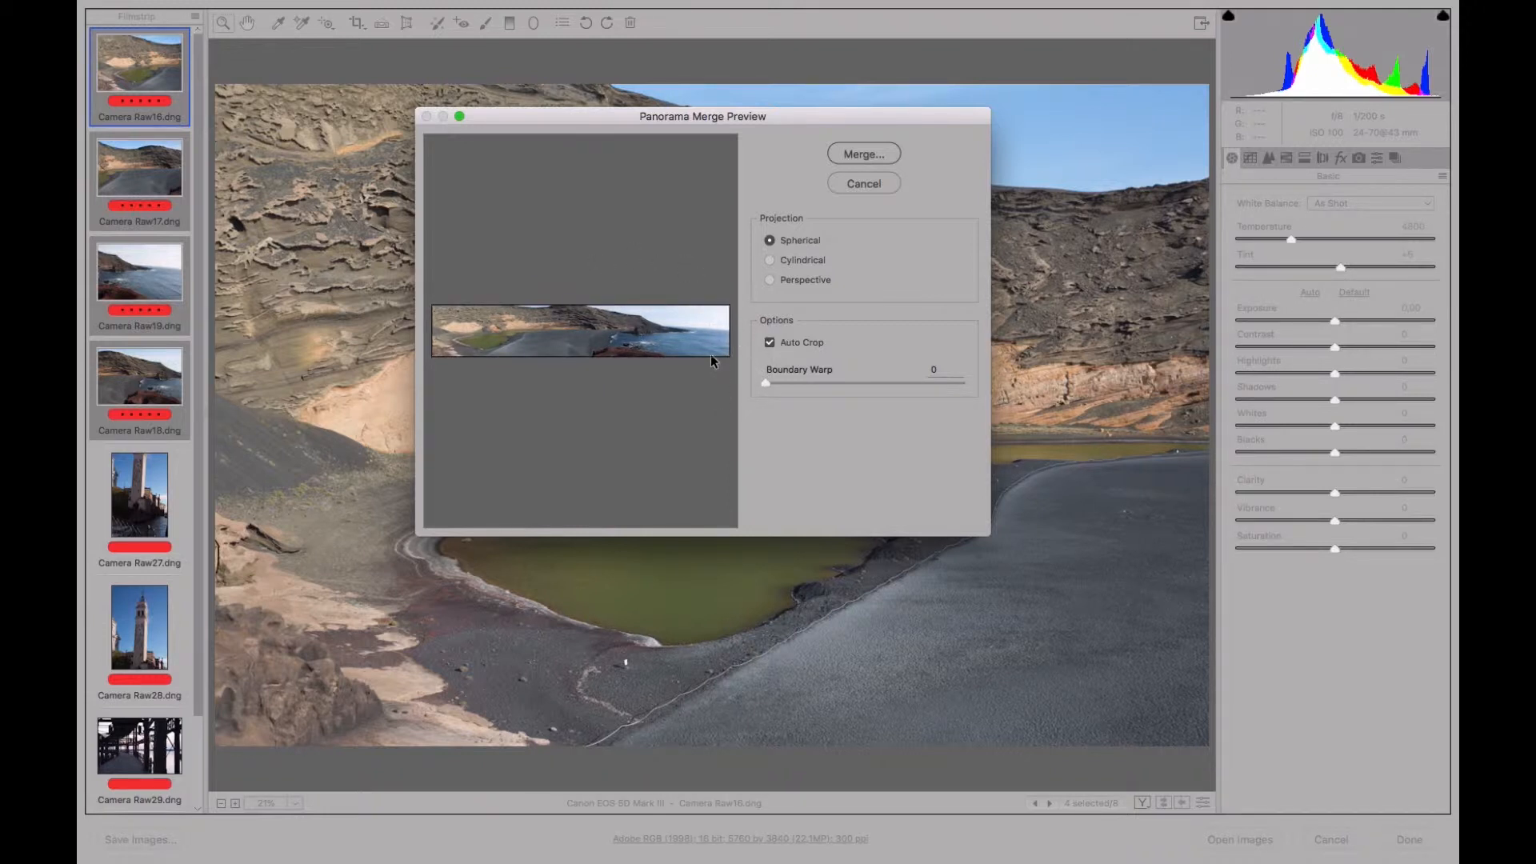
click(770, 343)
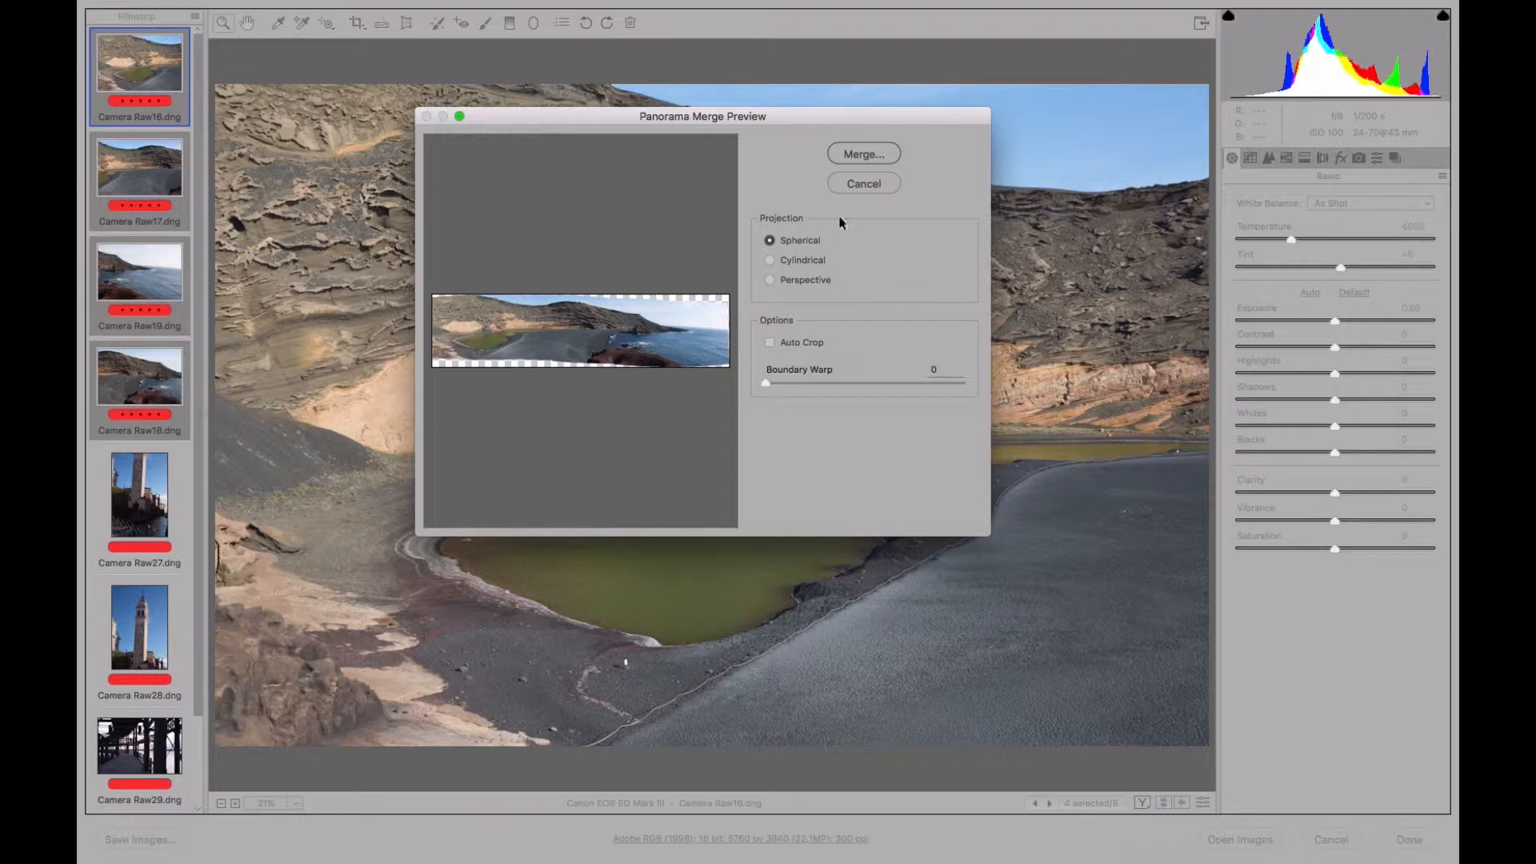
Merge the panorama and save it as Camera Raw16-Pano.dng in the Curso Camera Raw folder
click(871, 154)
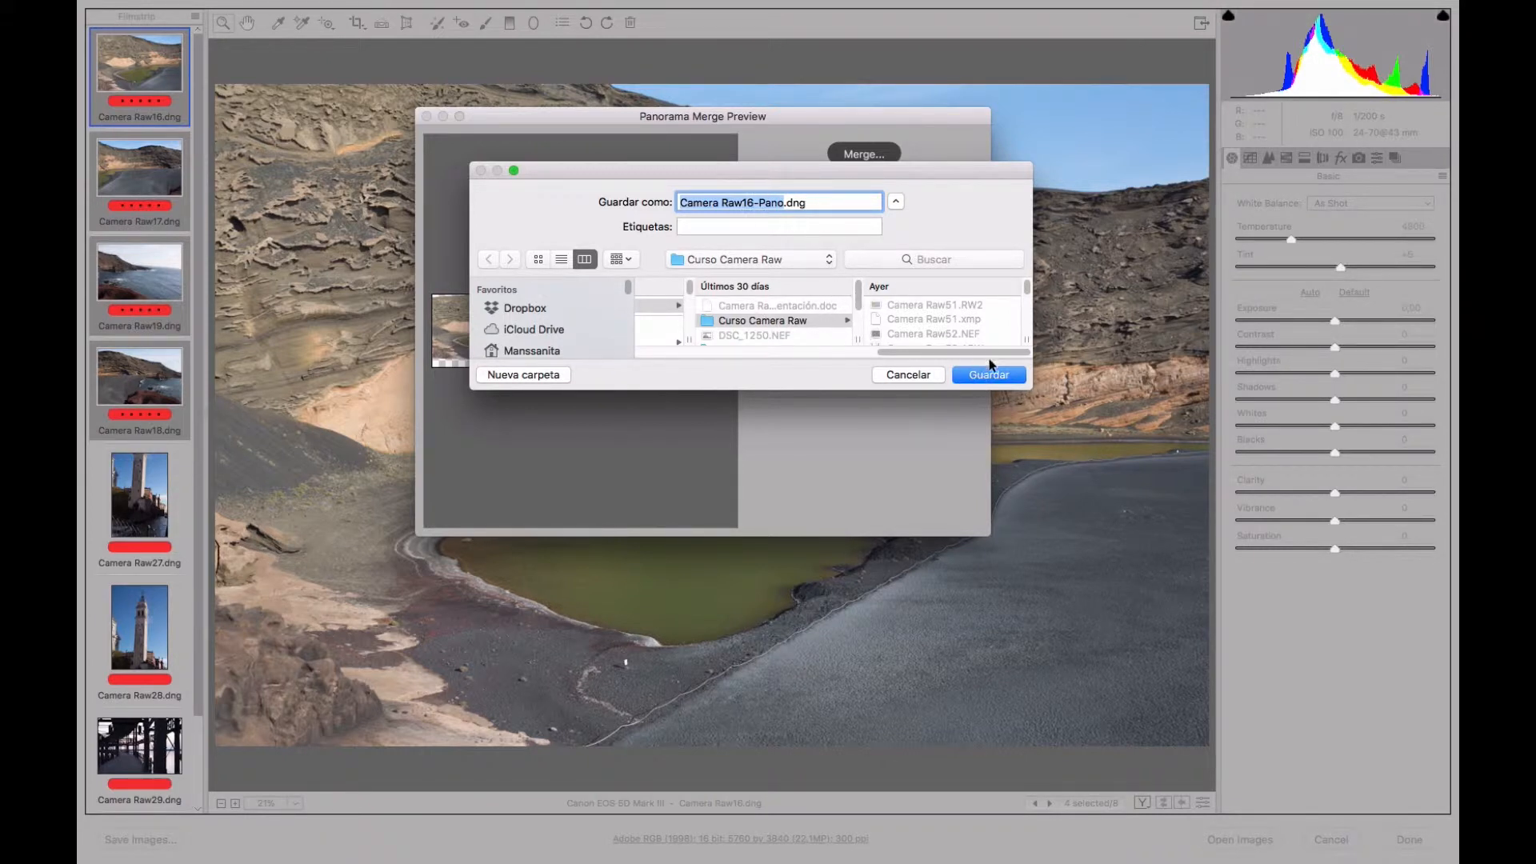
click(990, 371)
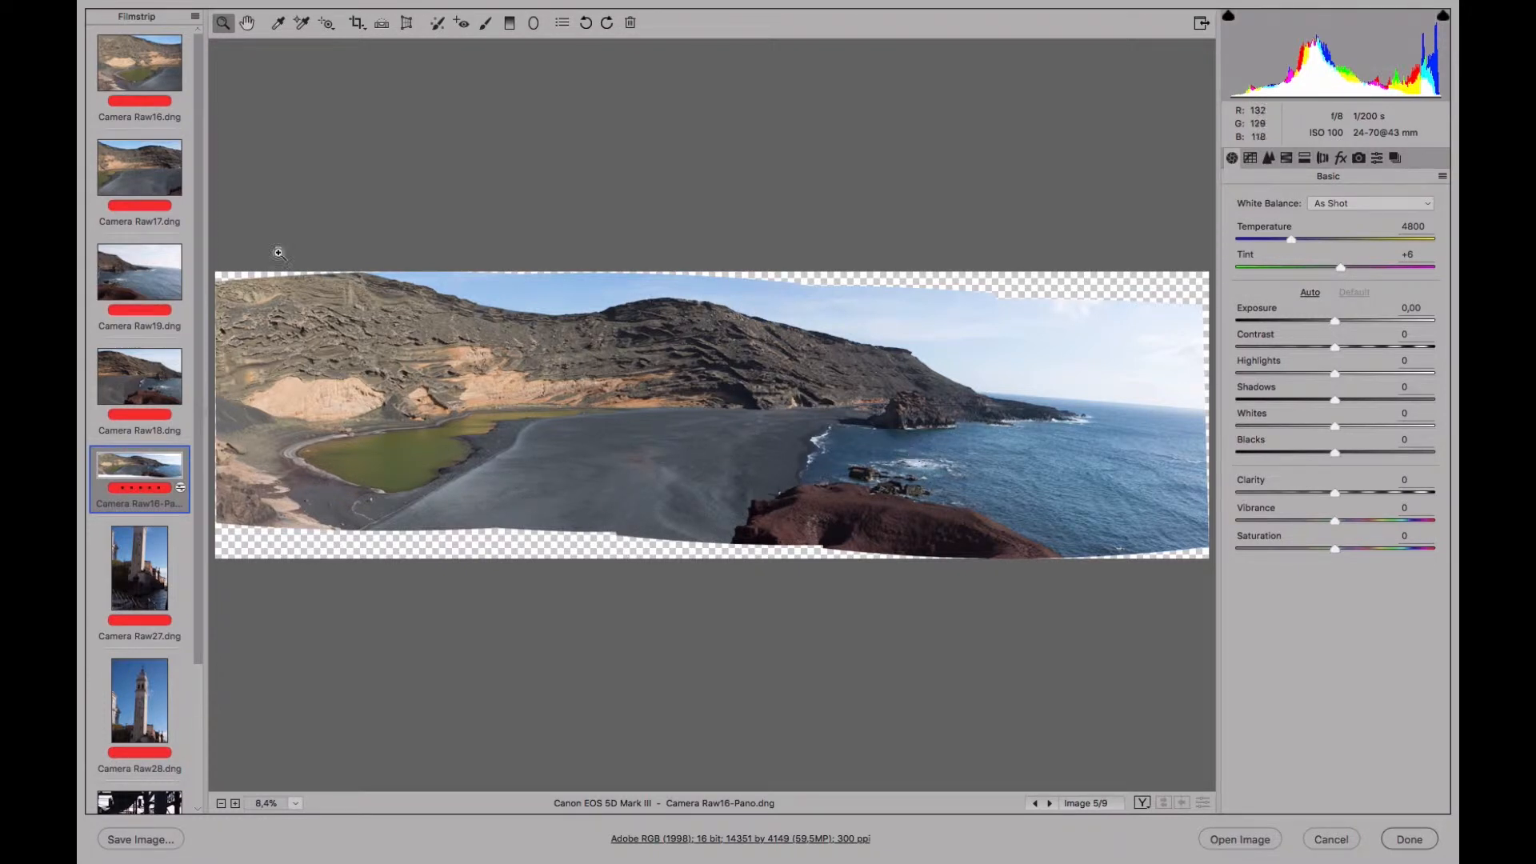
Draw a Normal-ratio crop of about 12722 by 3255 pixels on the panorama, excluding the transparent edges
click(357, 25)
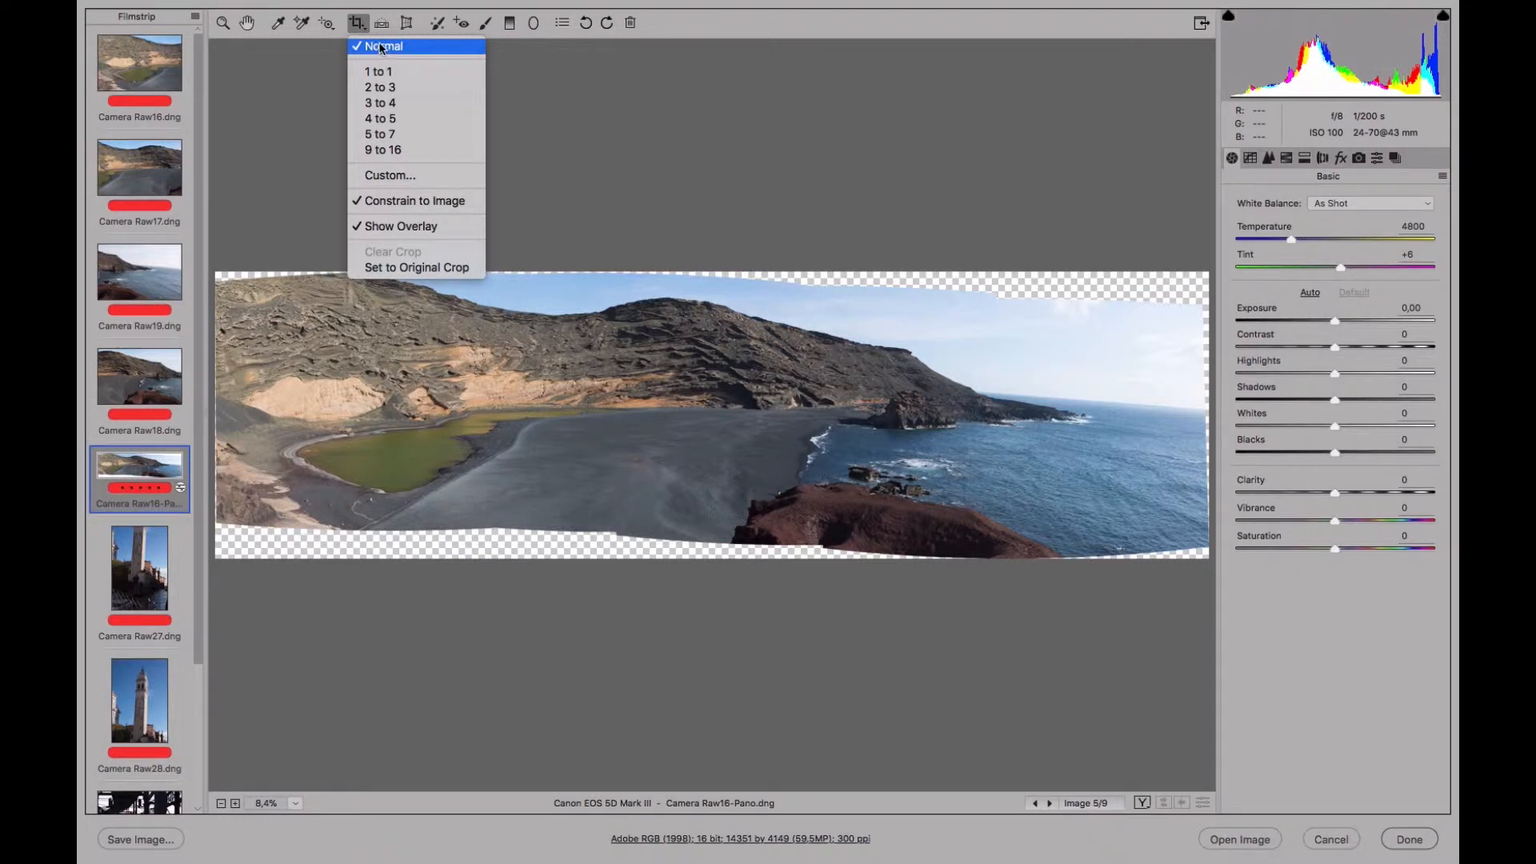
click(382, 48)
click(357, 28)
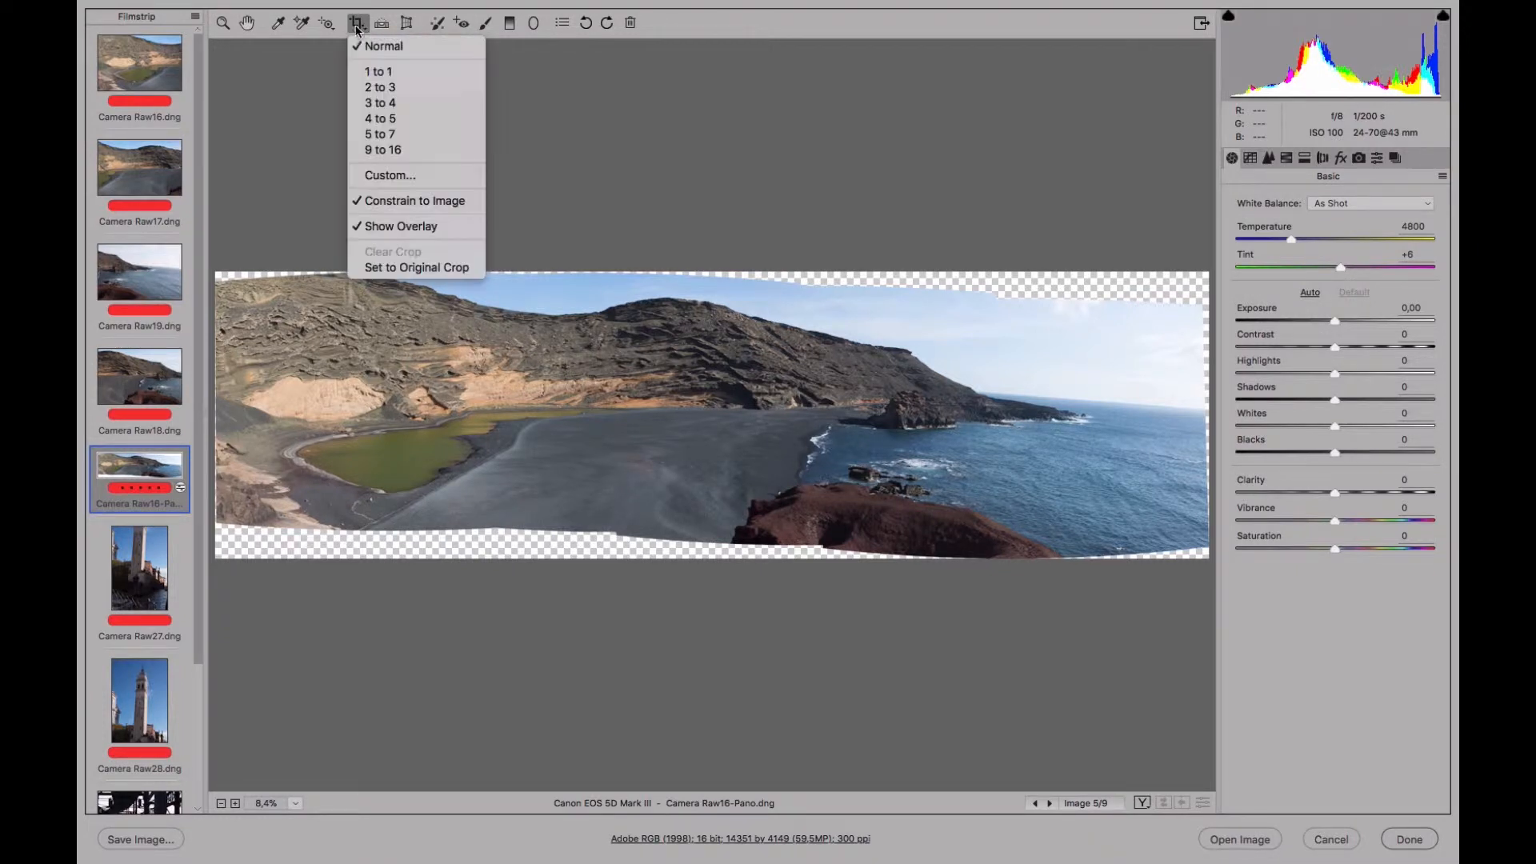
click(381, 47)
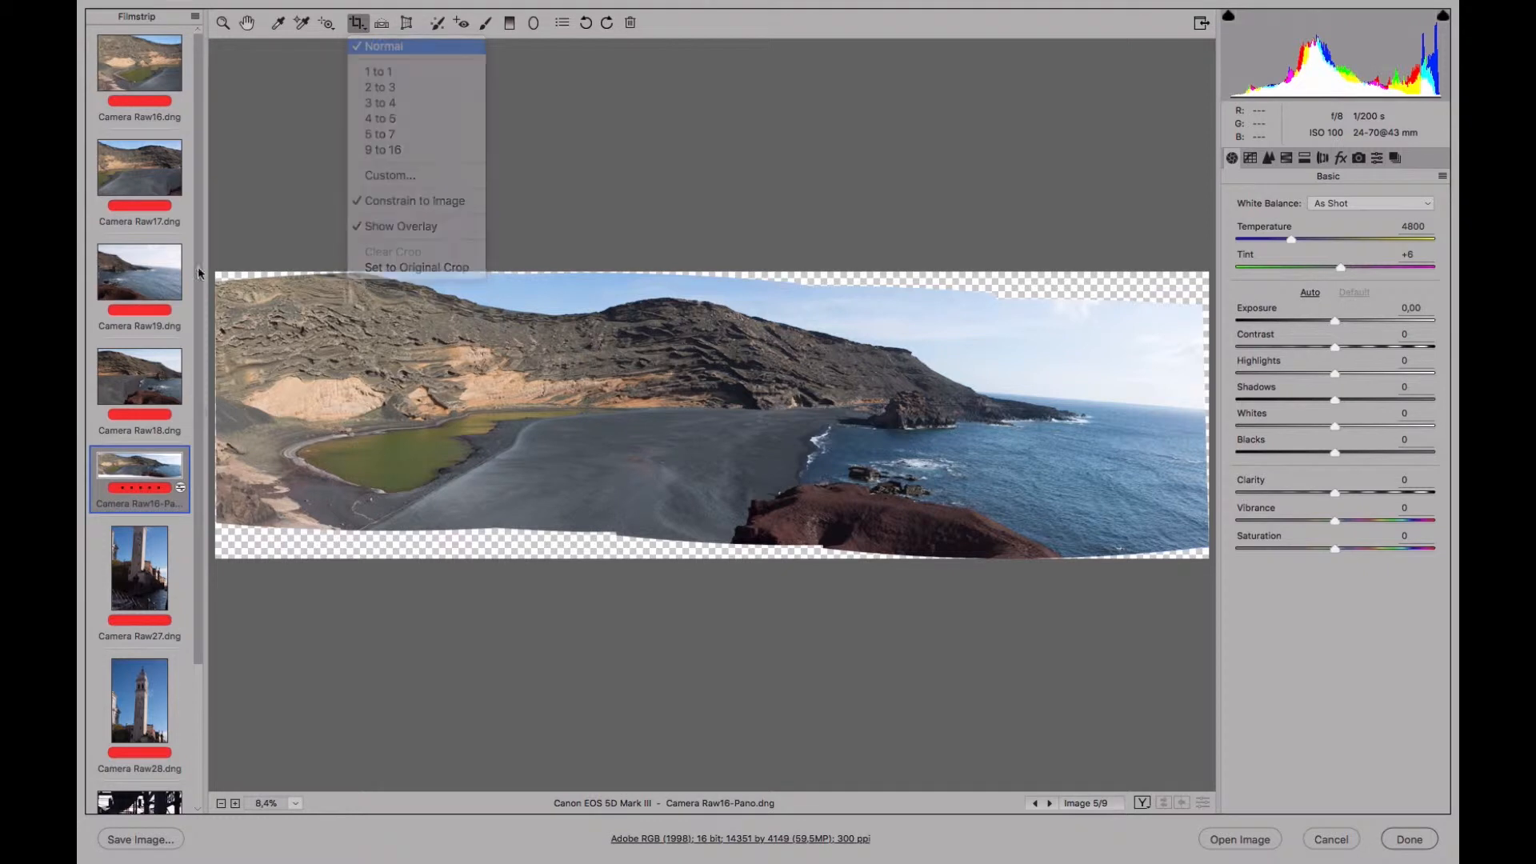
drag(219, 286, 1204, 541)
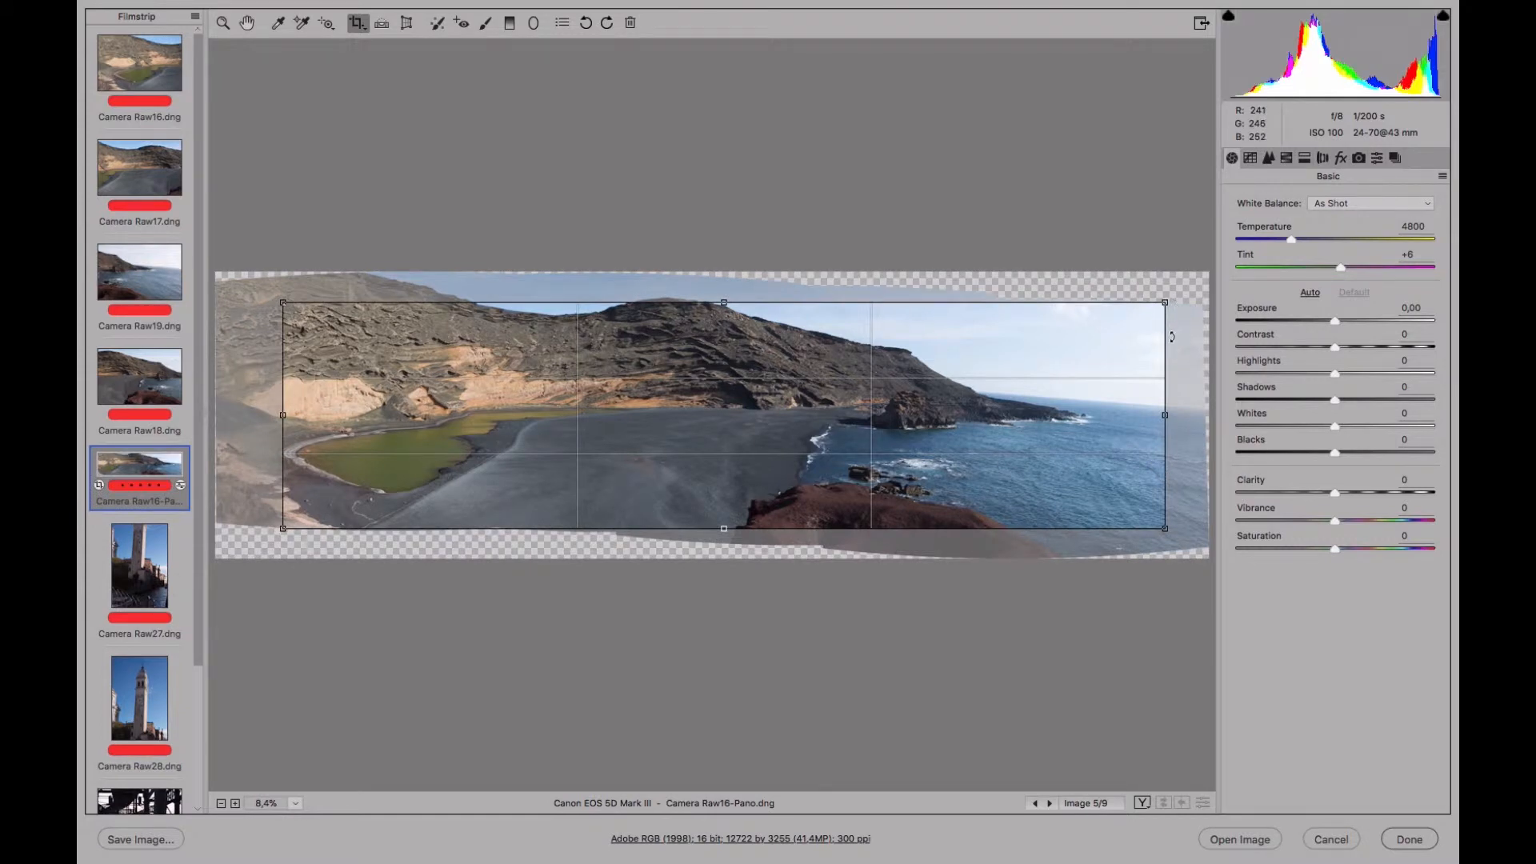
Rotate the panorama's crop slightly clockwise and enlarge it to about 13805 by 3322 pixels
drag(1181, 336, 1179, 344)
drag(284, 408, 223, 406)
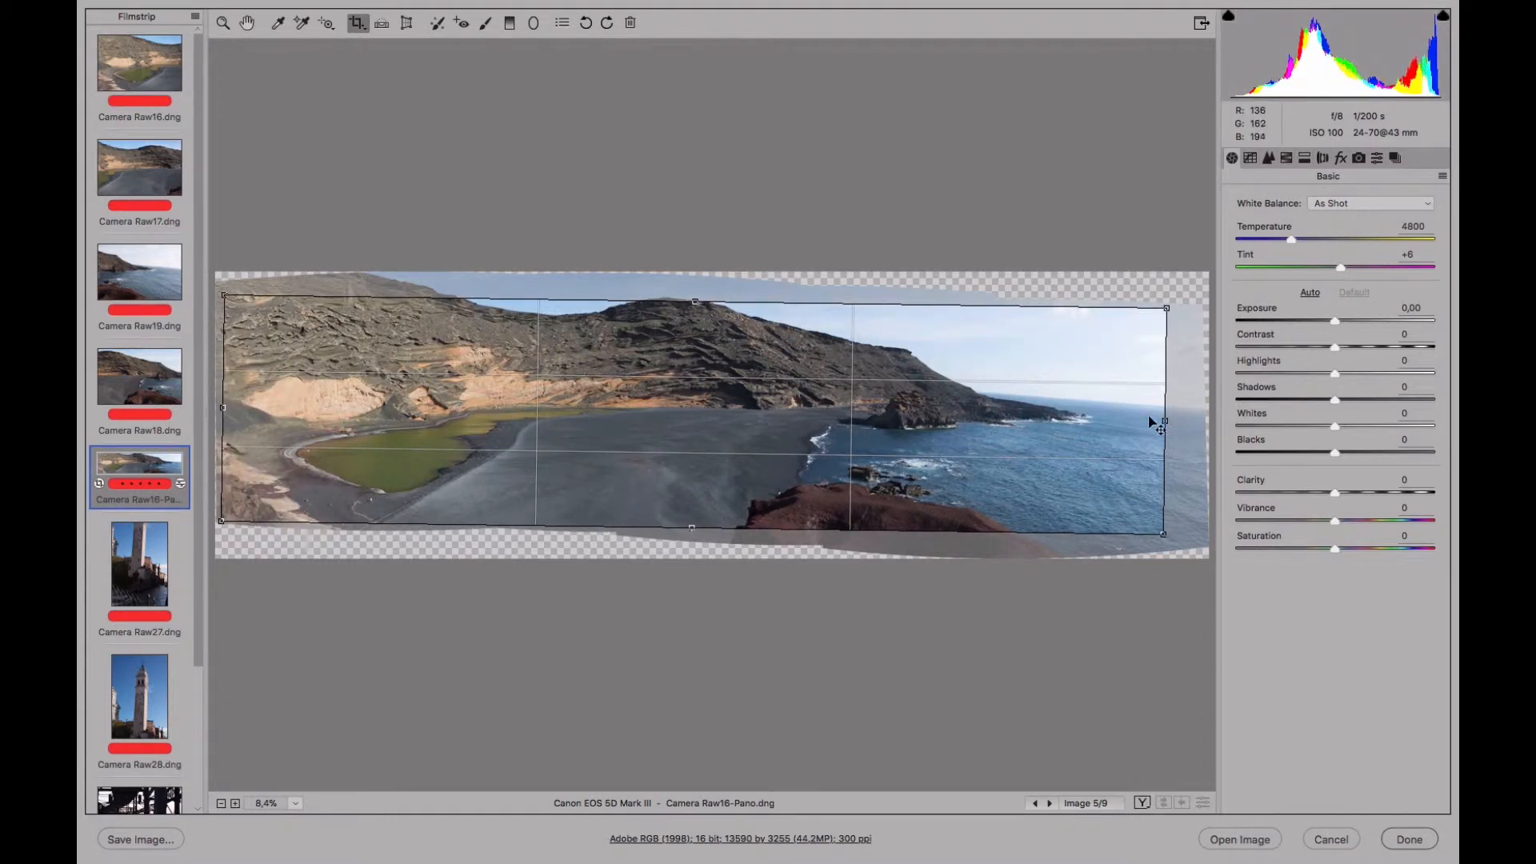
drag(1165, 421, 1198, 422)
drag(707, 301, 710, 296)
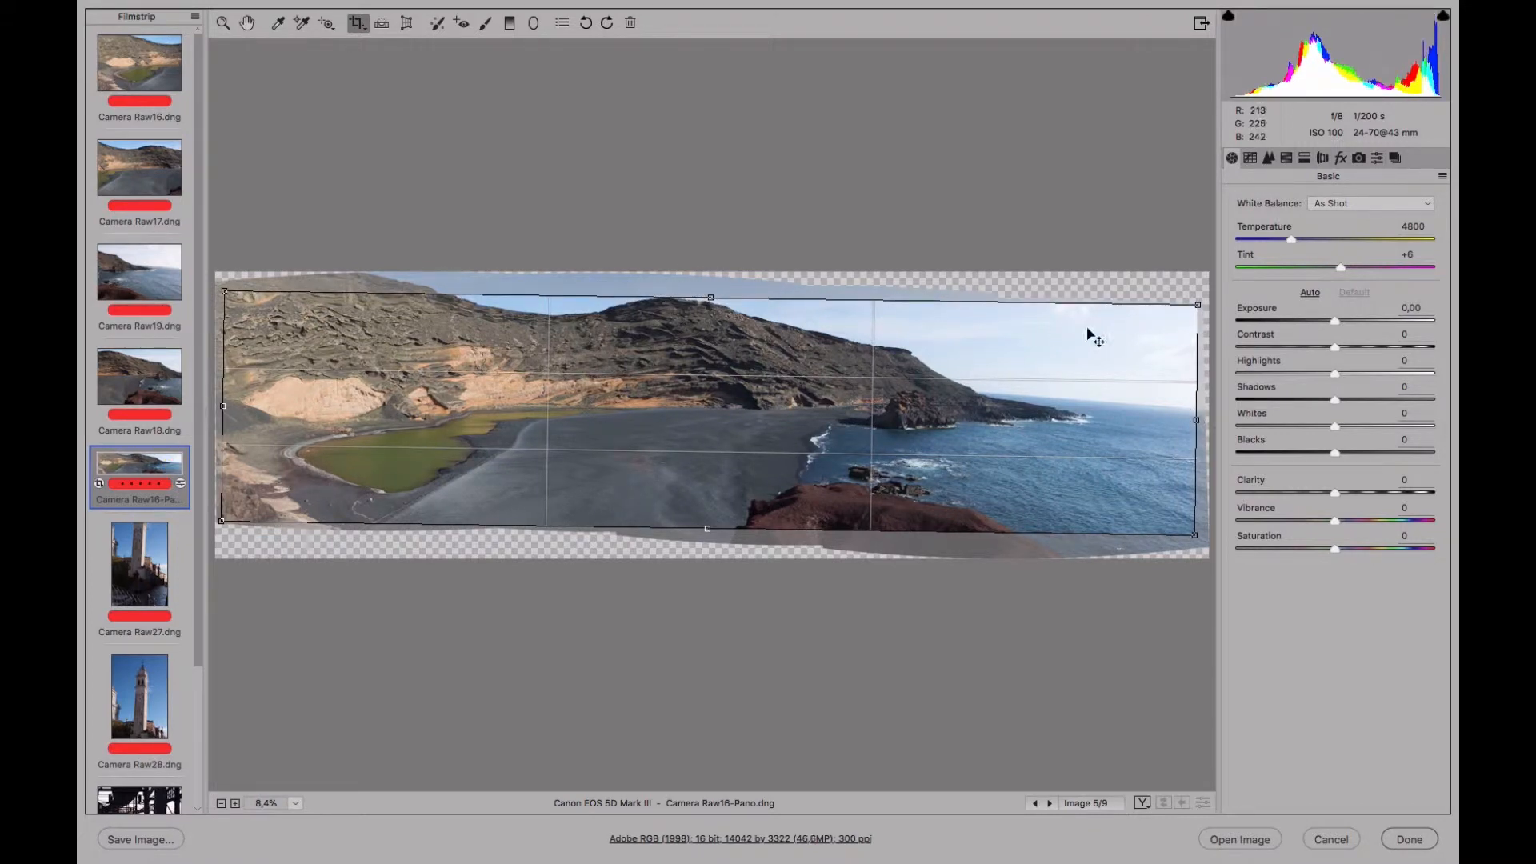
drag(1195, 420, 1182, 420)
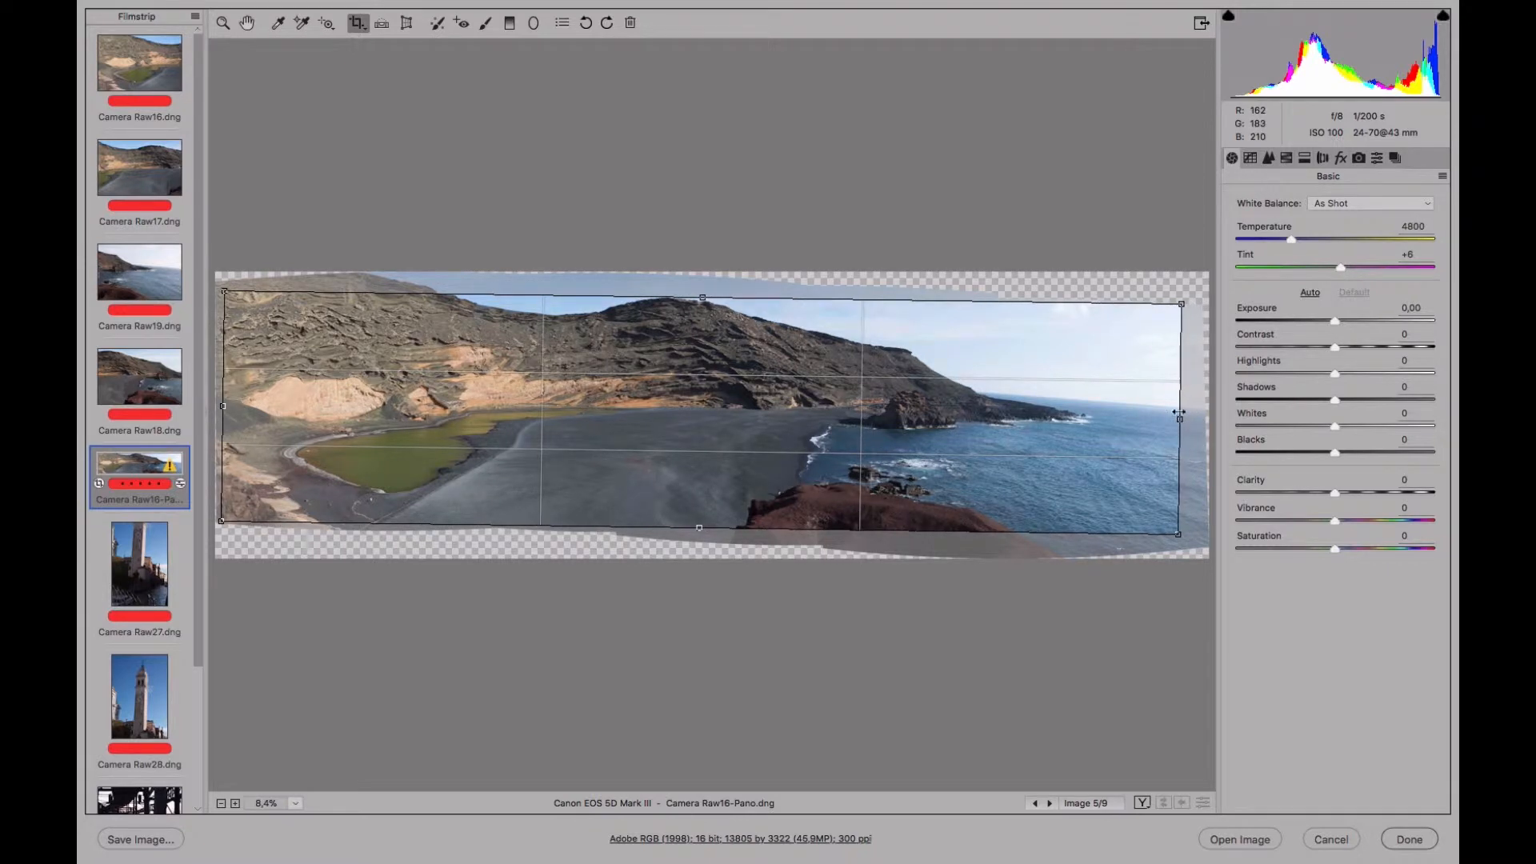
Tilt the crop a little further clockwise, enlarge it to about 14006 by 3470 pixels and apply it
drag(509, 274, 514, 281)
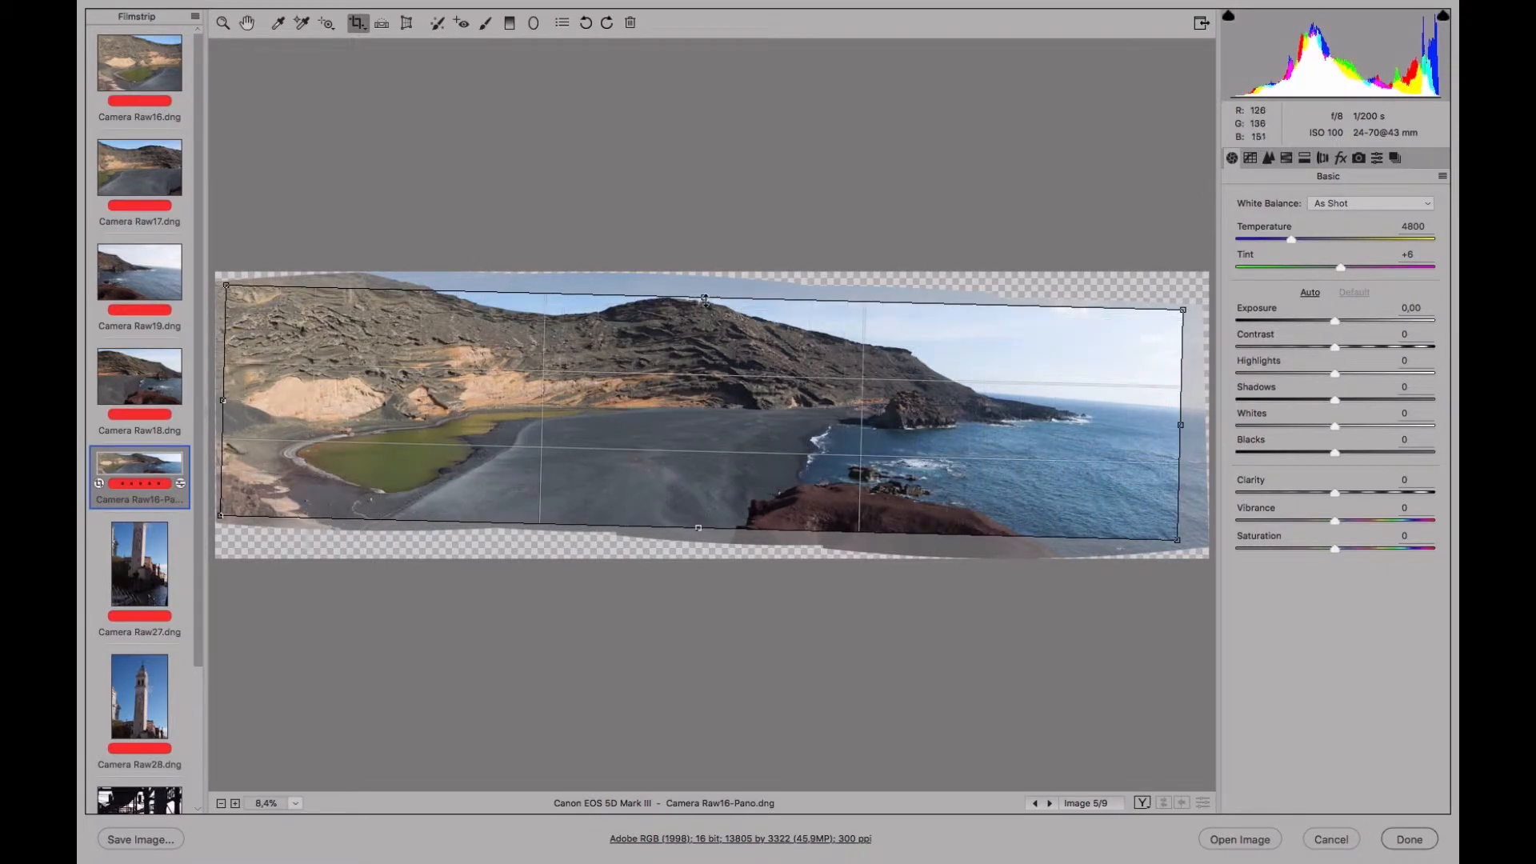
drag(705, 298, 705, 292)
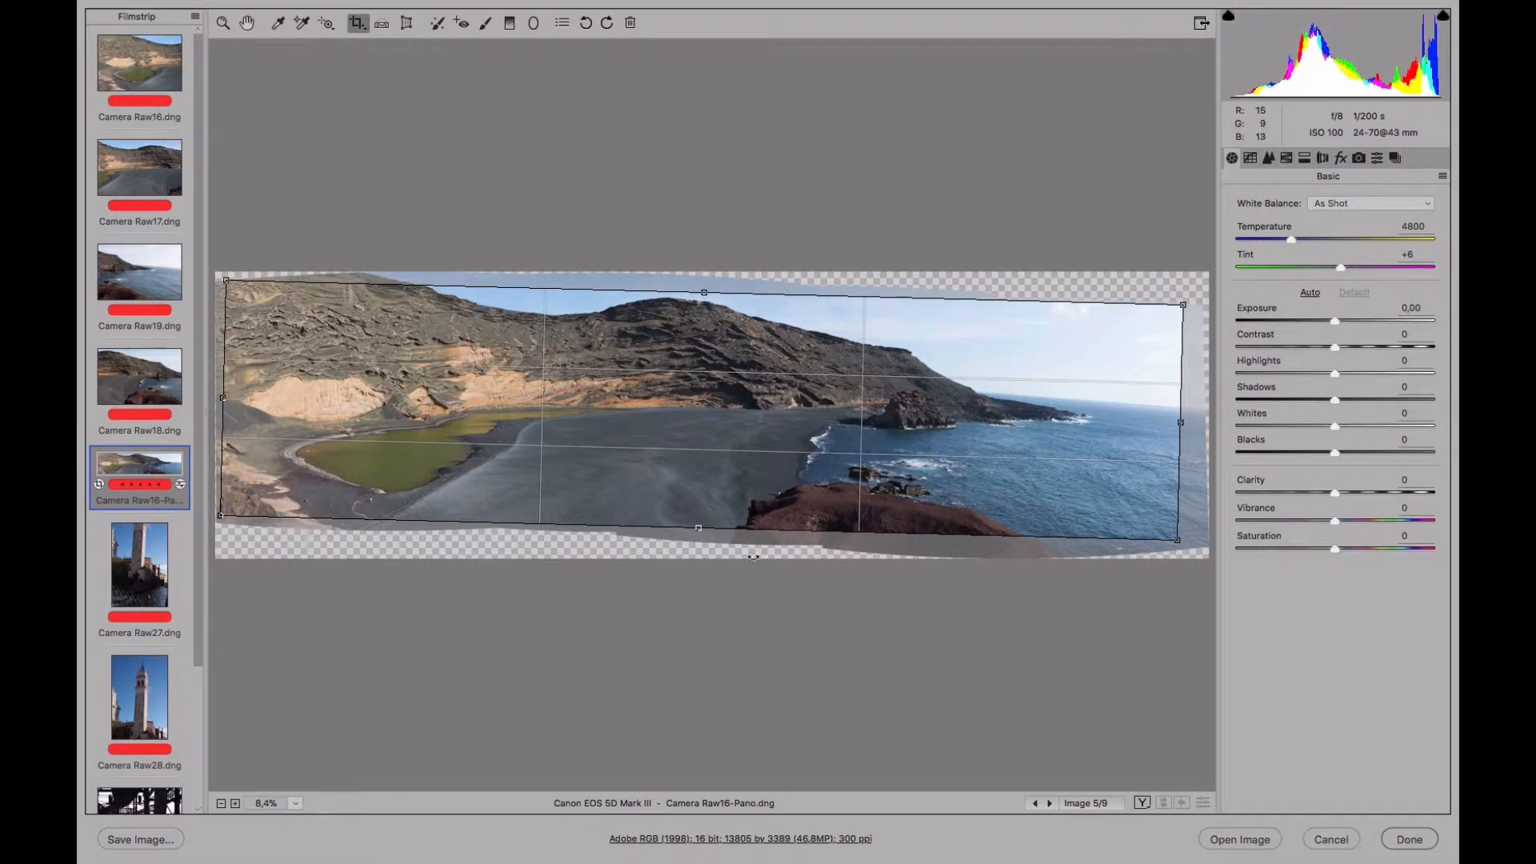
drag(697, 530, 697, 537)
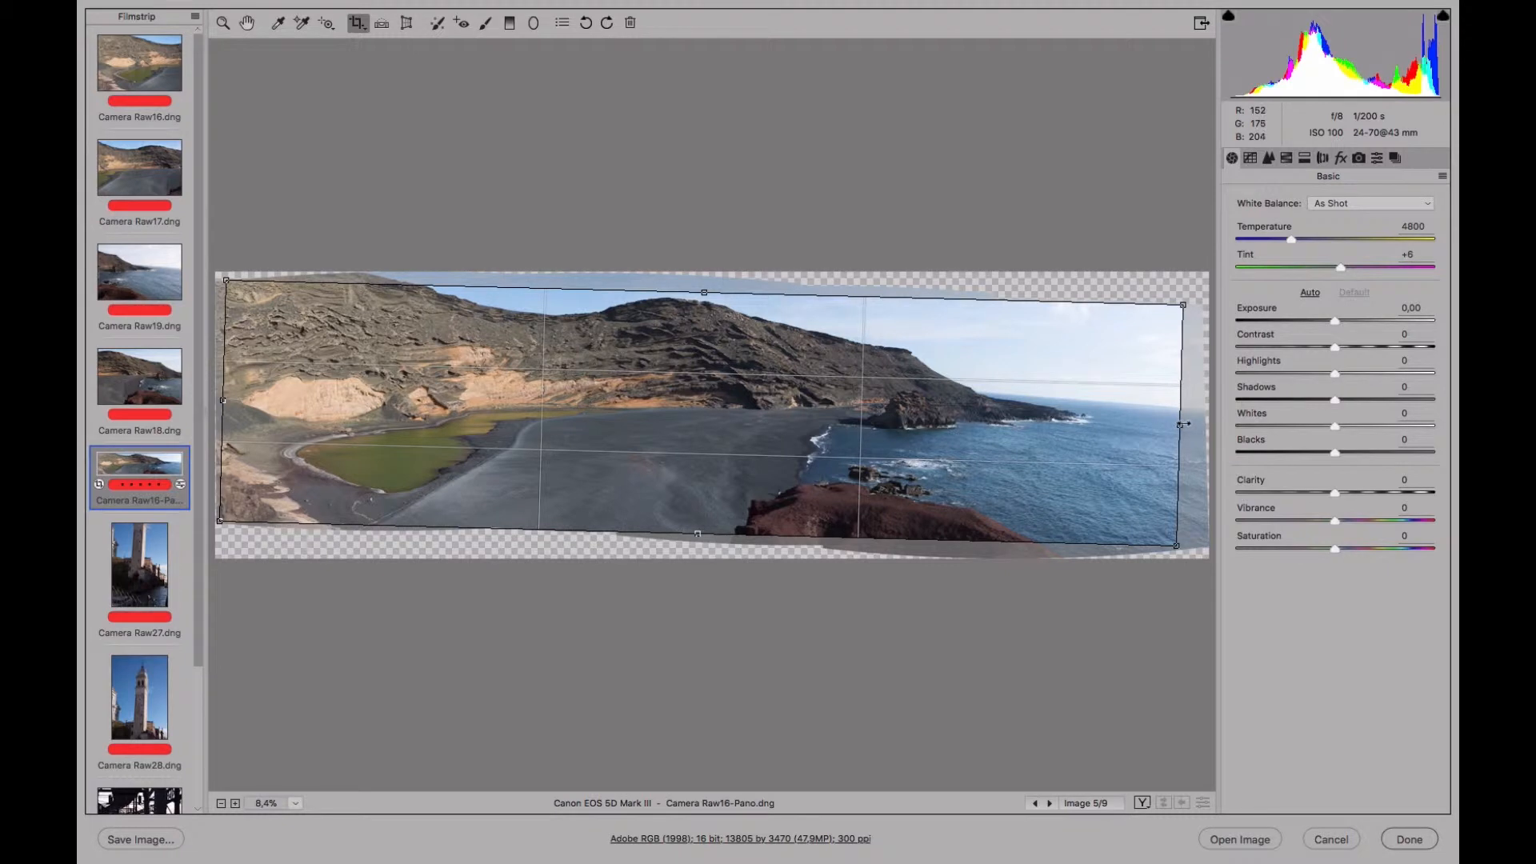
drag(1181, 424, 1195, 426)
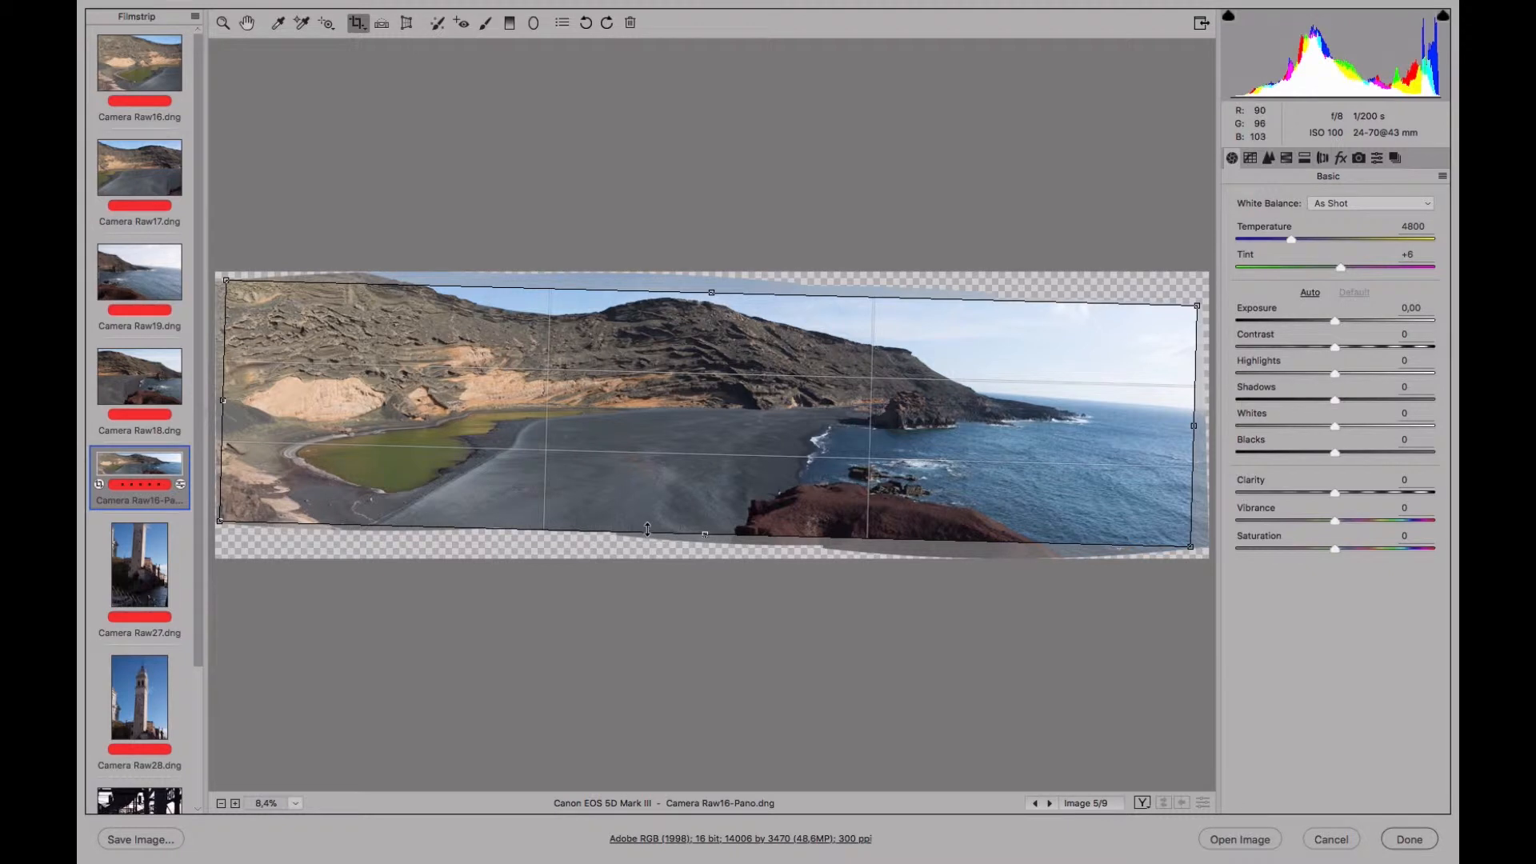
key(z)
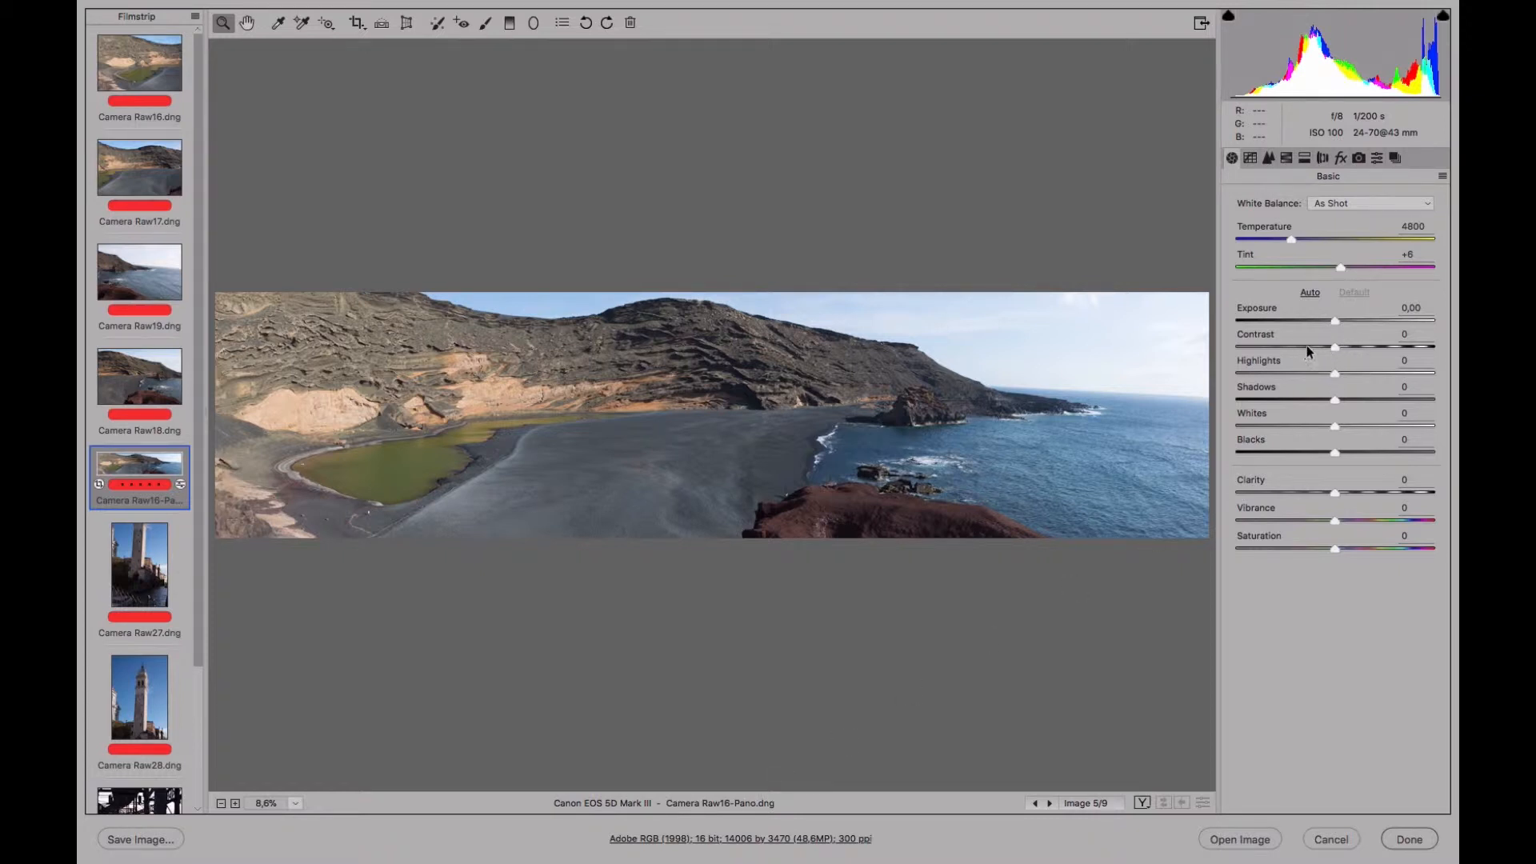
Set the panorama's Contrast to +28, Highlights to -31, Clarity to +19 and Temperature to 5400
mouse_move(1309, 350)
mouse_down()
mouse_move(1370, 339)
mouse_move(1305, 372)
mouse_up()
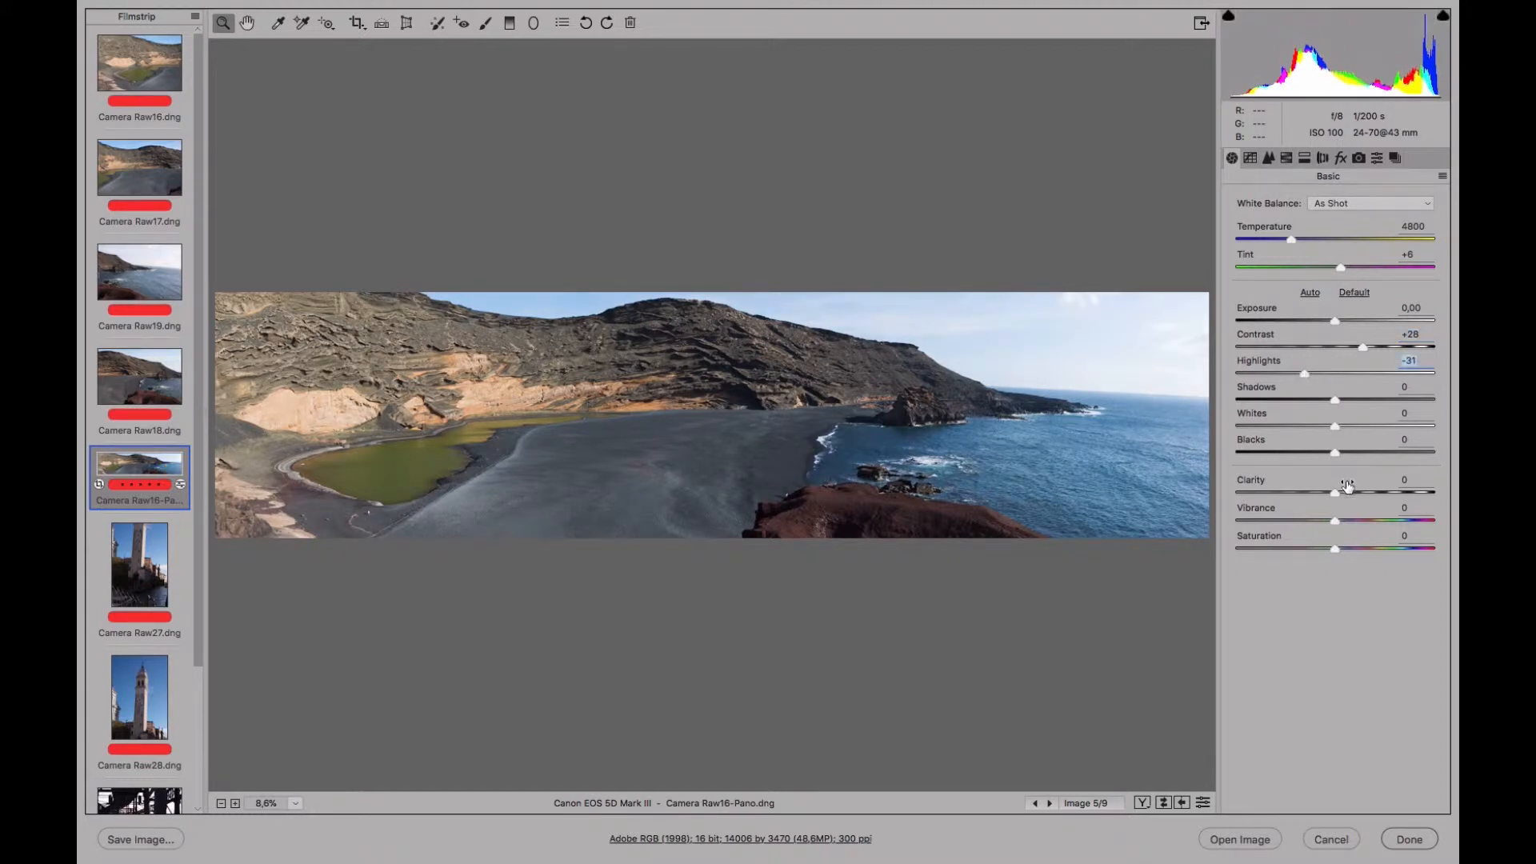
drag(1347, 492, 1352, 488)
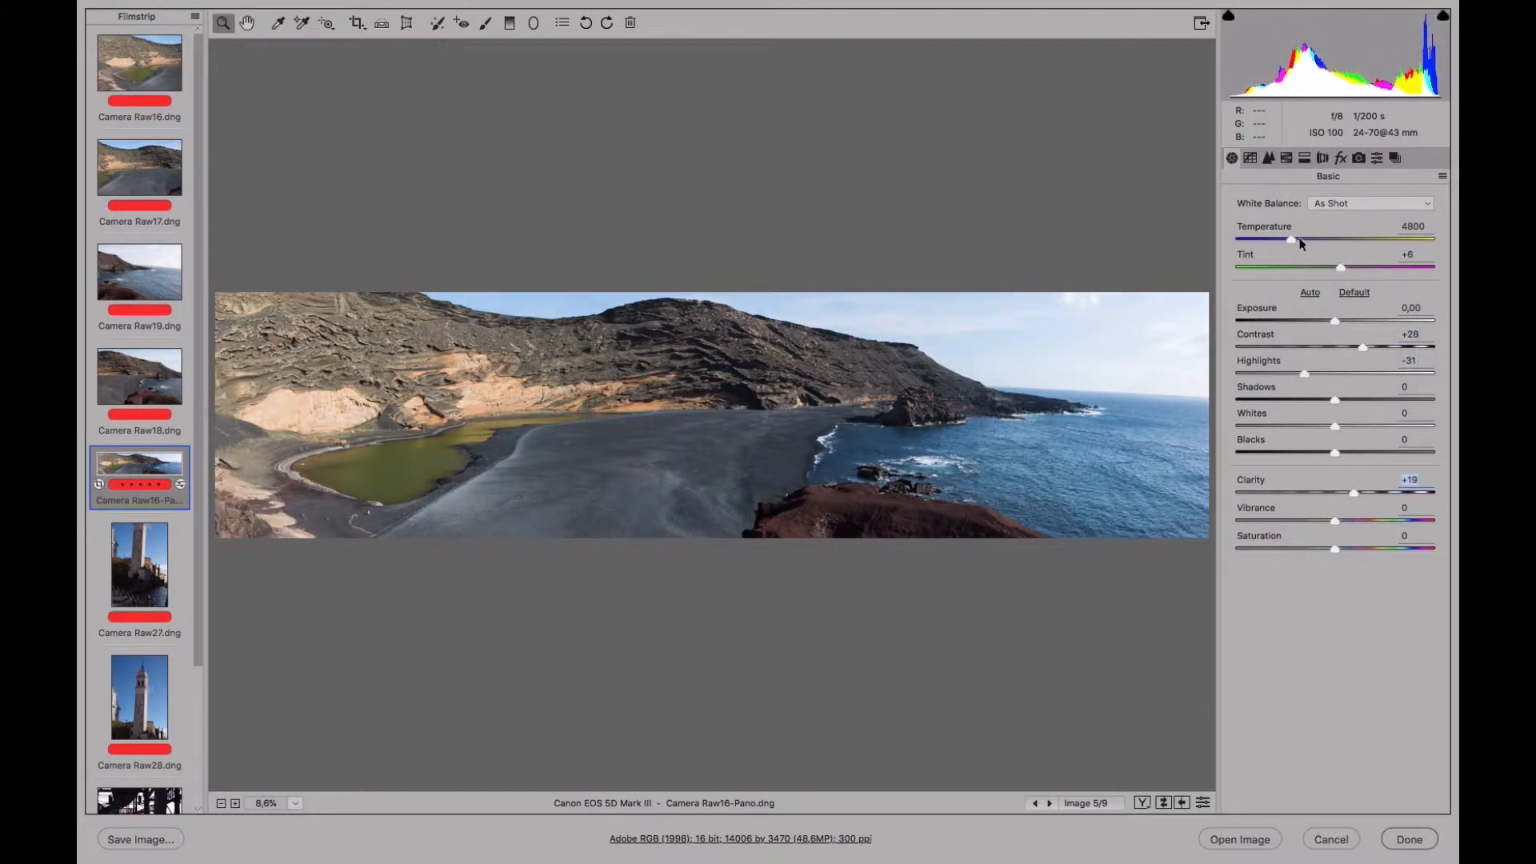
drag(1293, 239, 1306, 240)
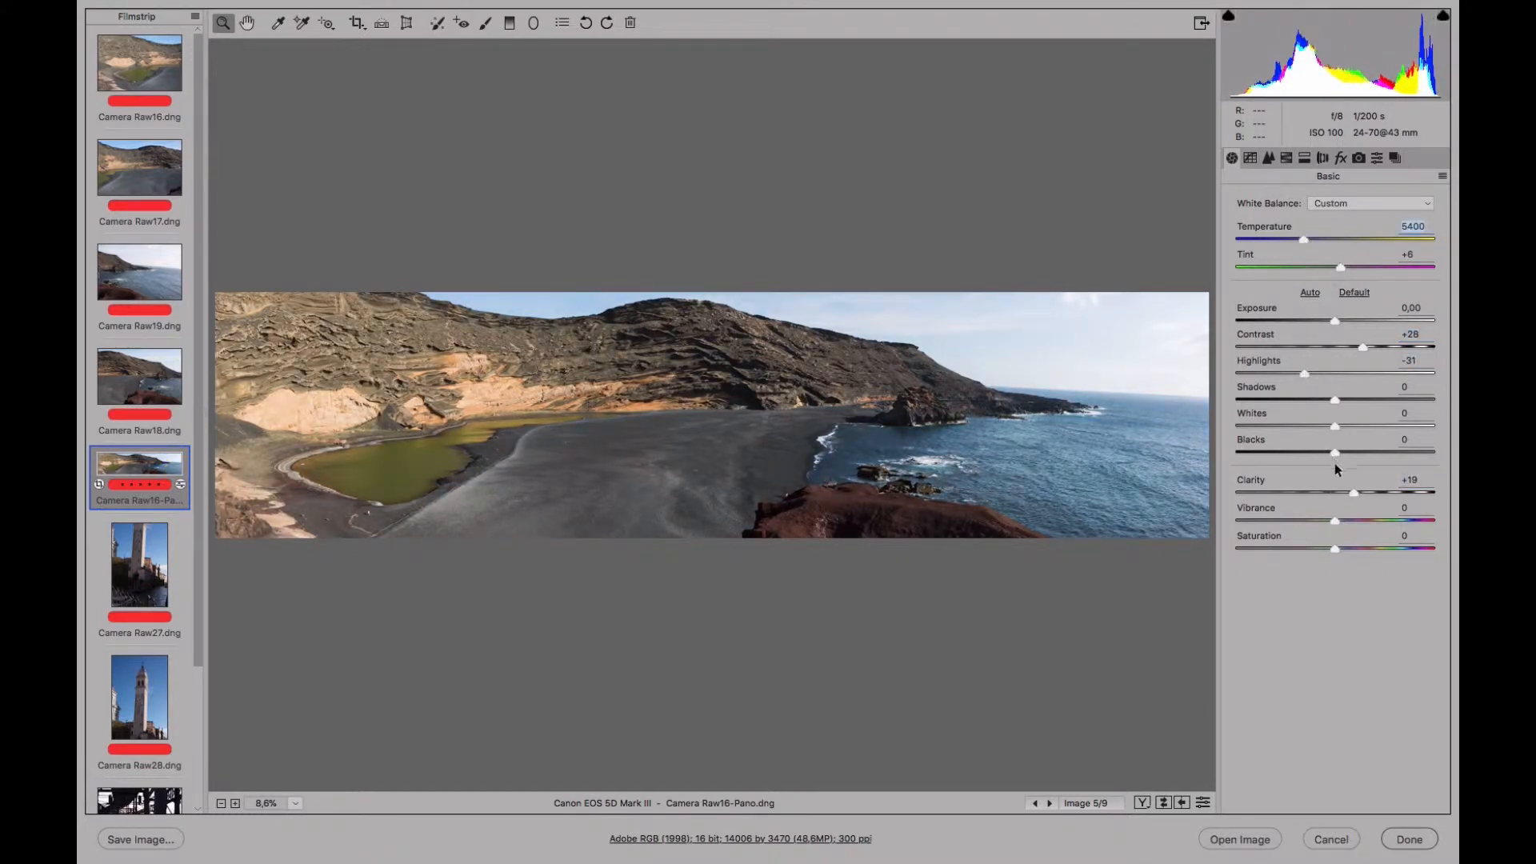
Set Vibrance to +21 and Blacks to -14, and reset Highlights to 0
drag(1349, 521, 1360, 522)
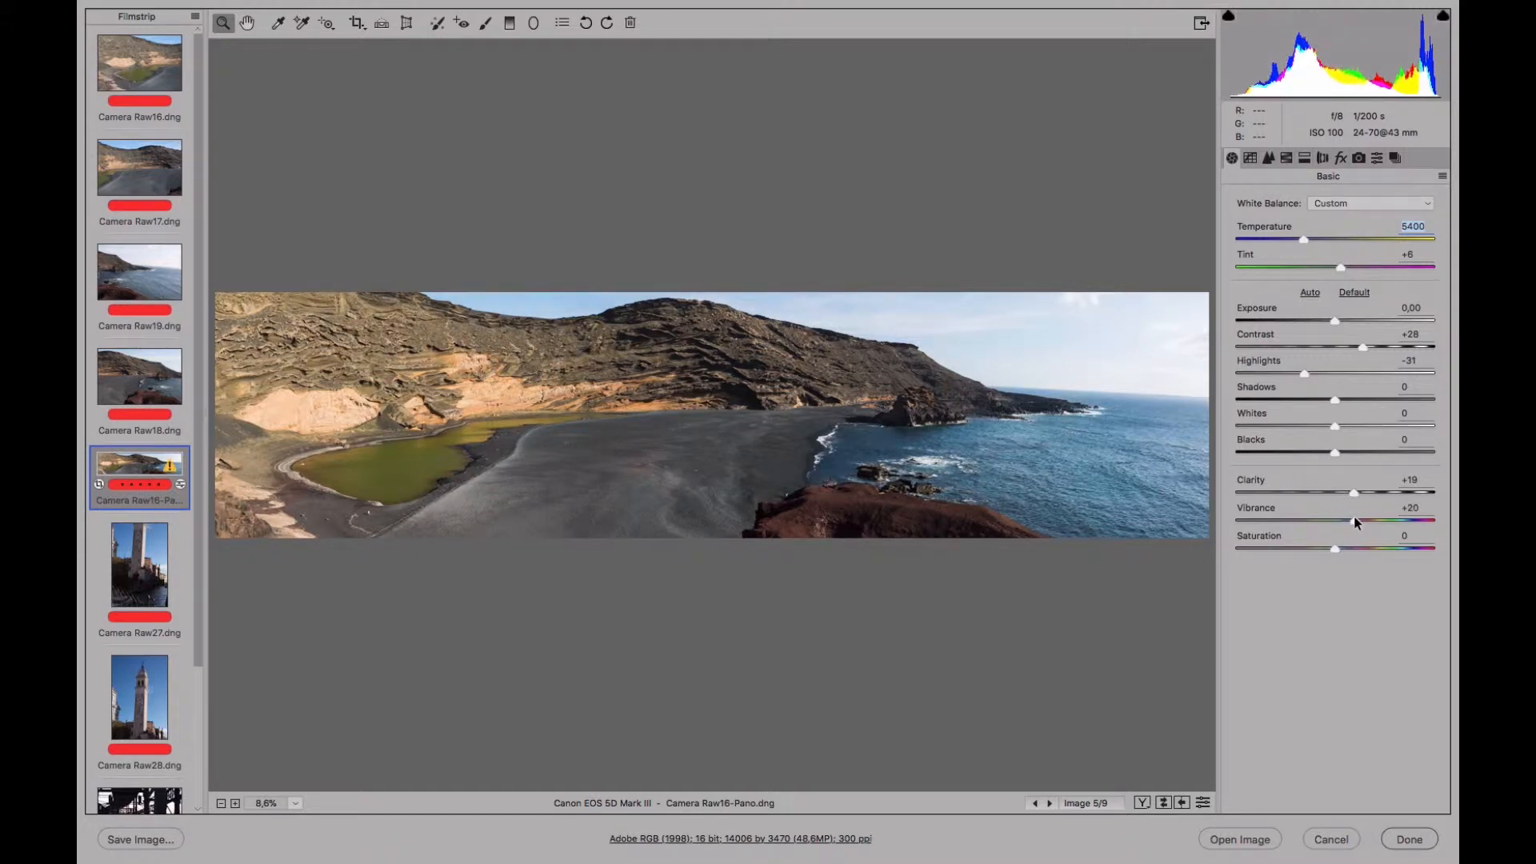
click(1356, 521)
drag(1335, 453, 1322, 453)
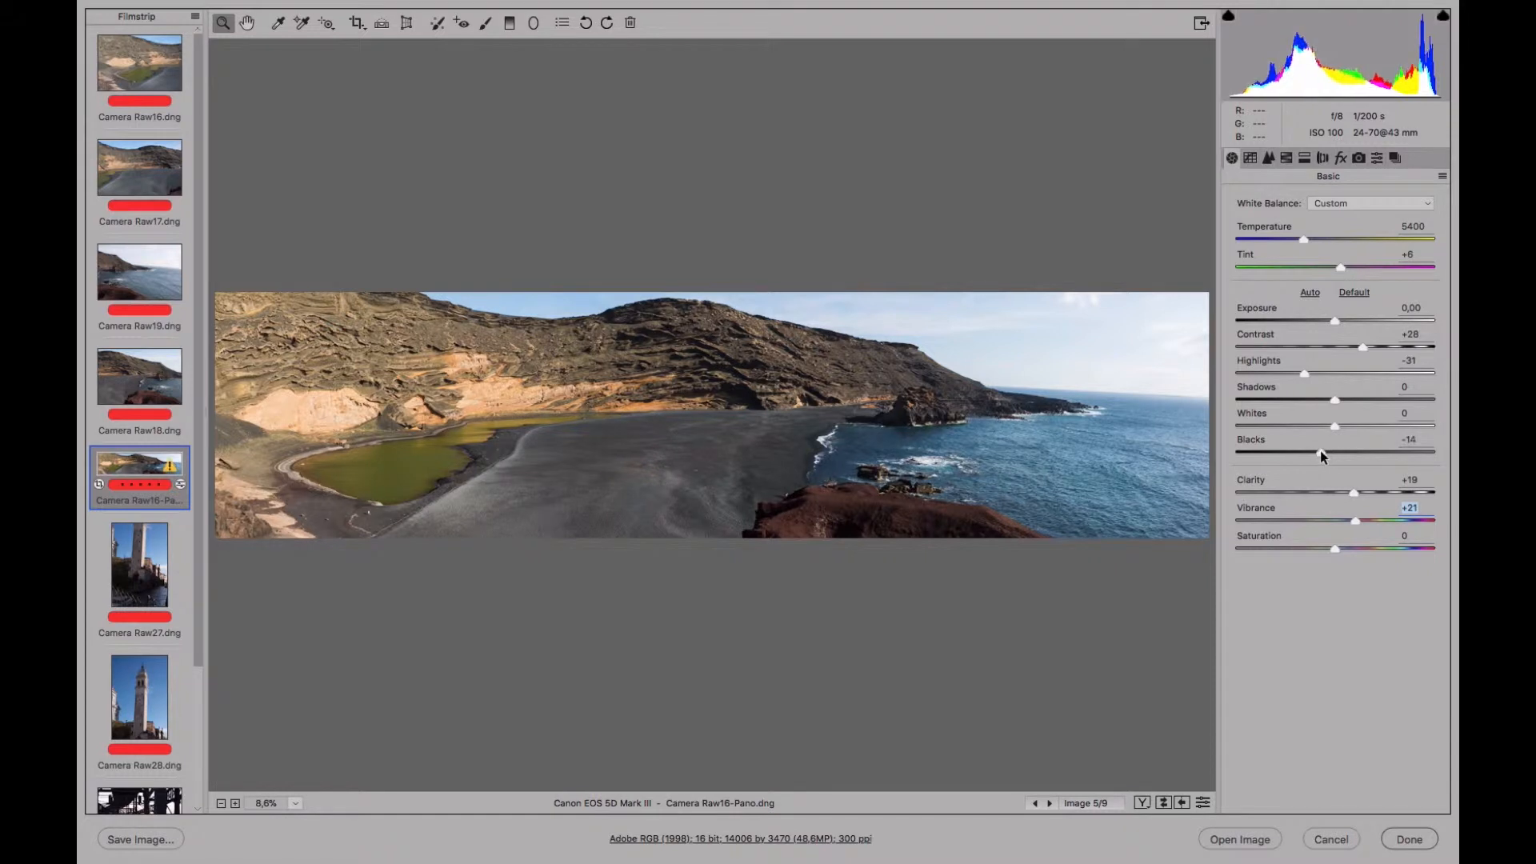
click(1321, 452)
double_click(1337, 371)
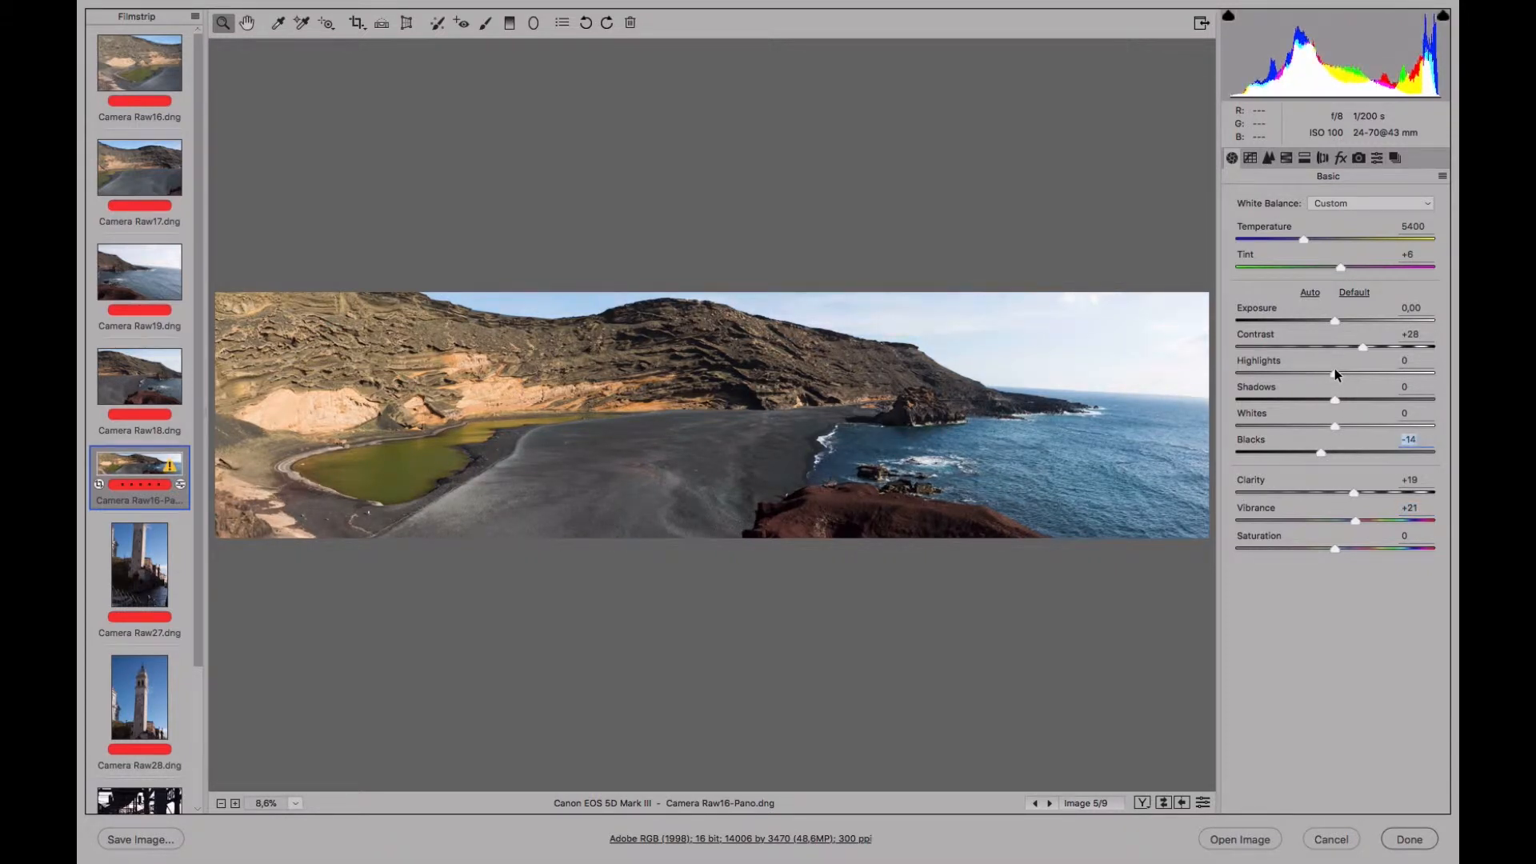
Apply the Medium Contrast preset to the panorama's point tone curve
click(1269, 158)
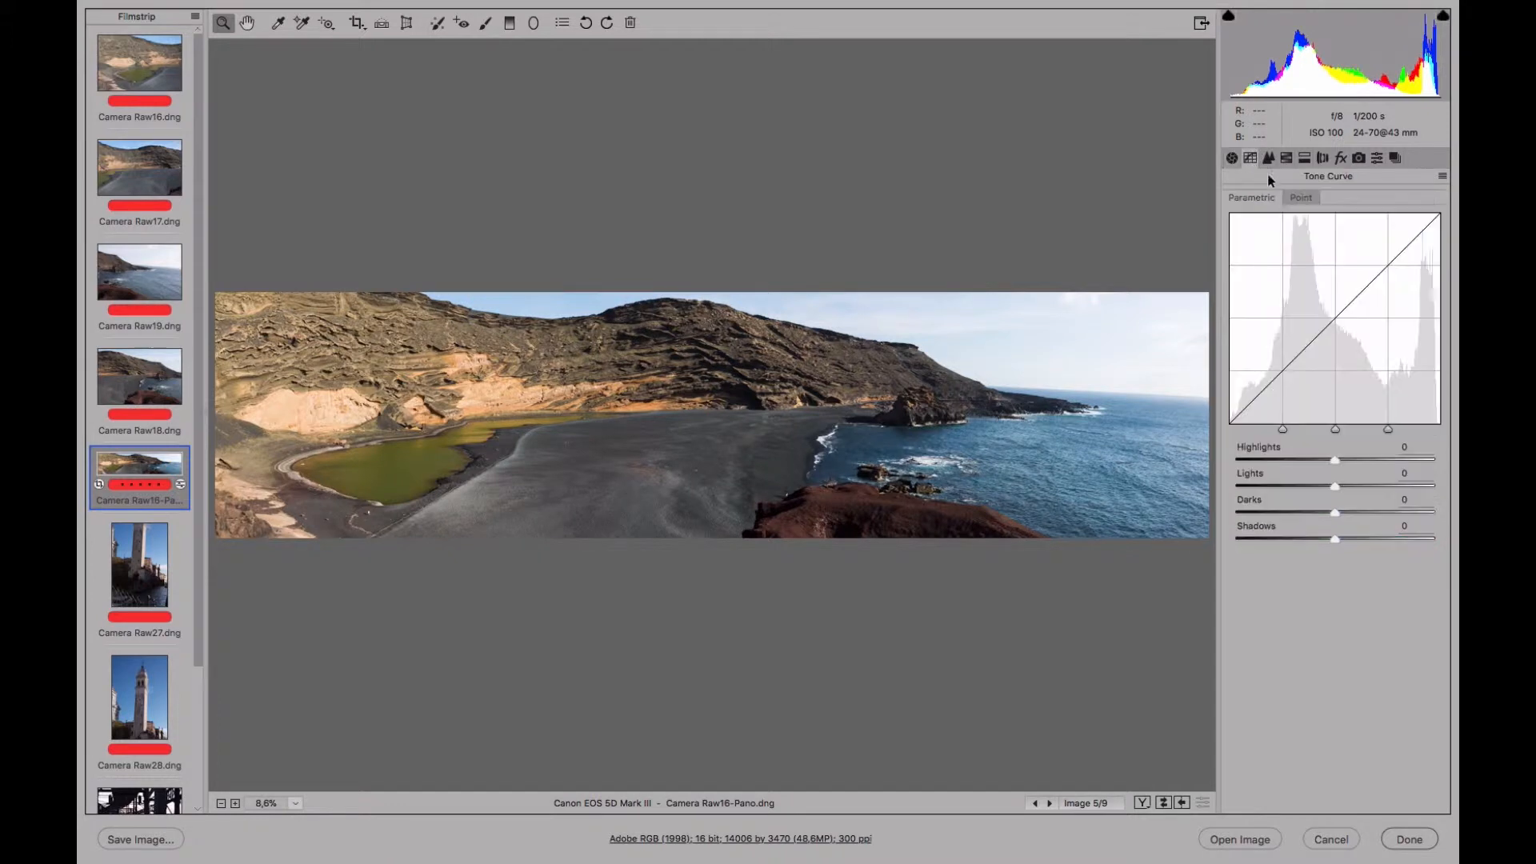
click(1300, 200)
click(1305, 226)
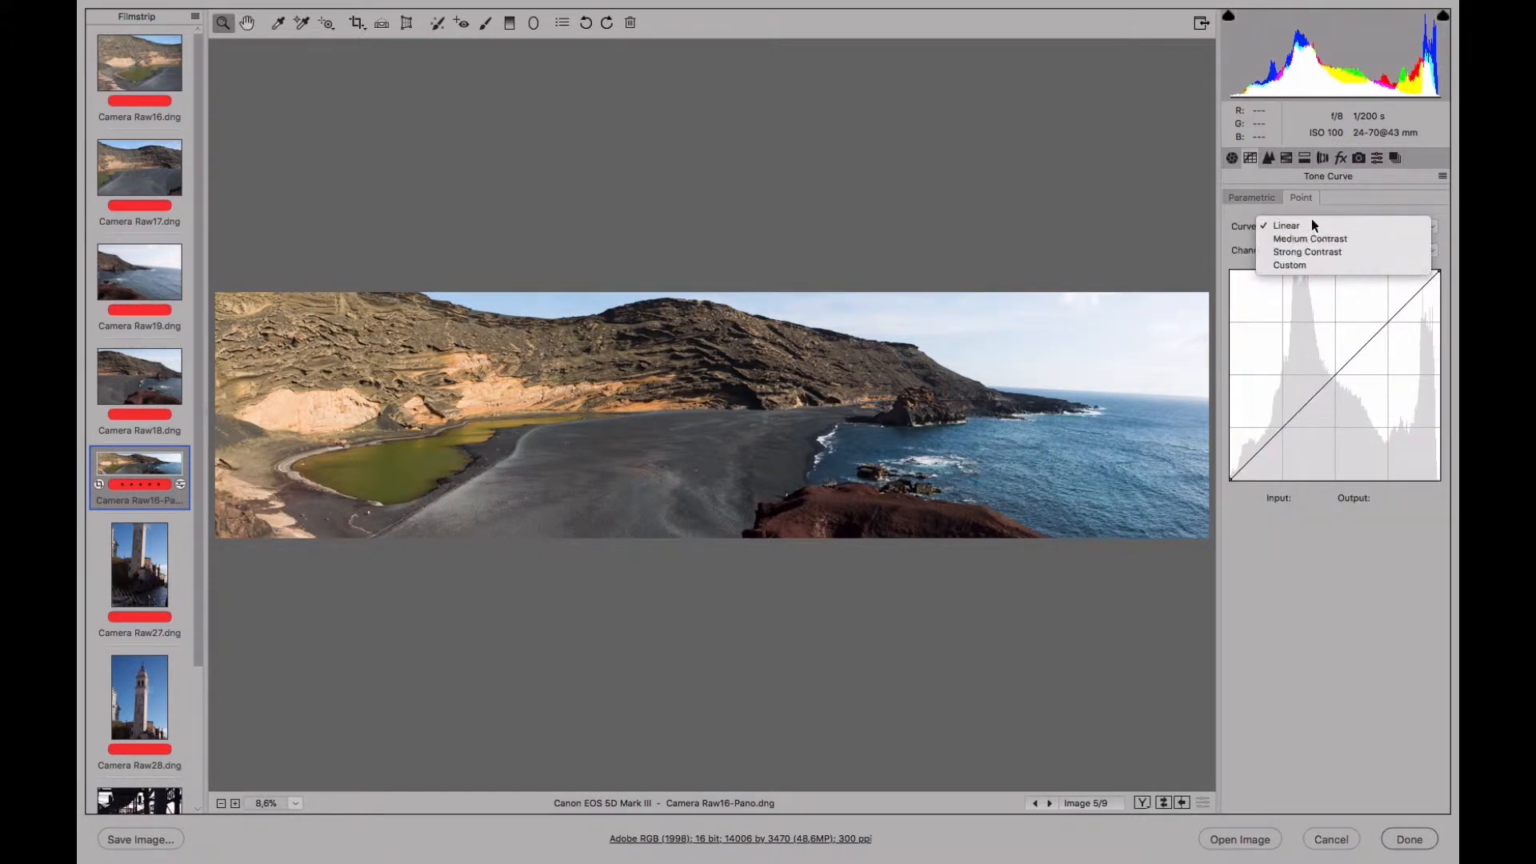
click(1312, 238)
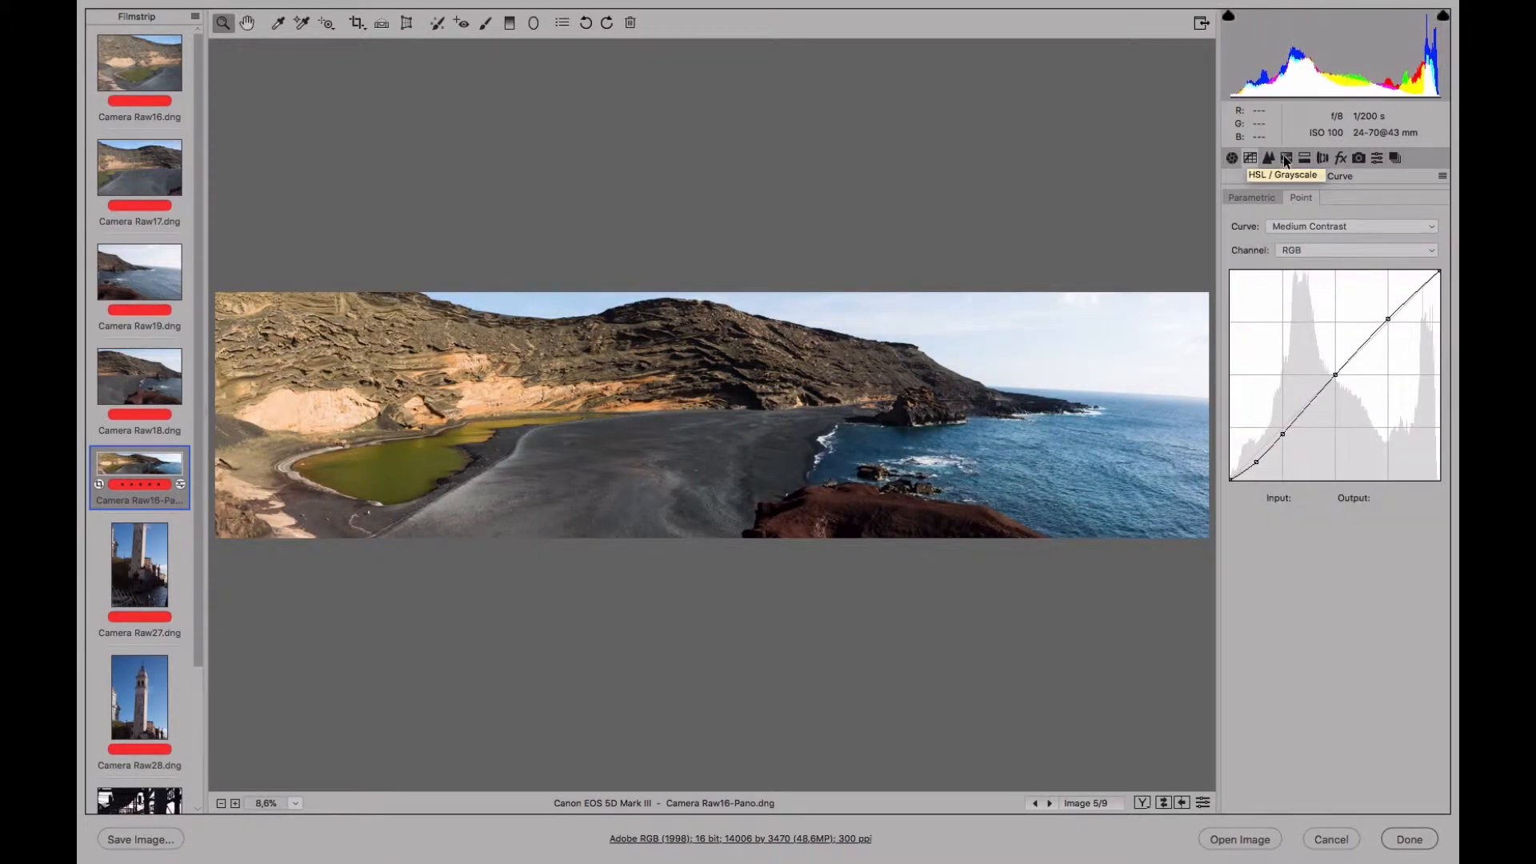
Using targeted adjustment on the sky, set Saturation to Blues +26 and Aquas +4, and Luminance to Blues -45 and Aquas -5
click(1286, 158)
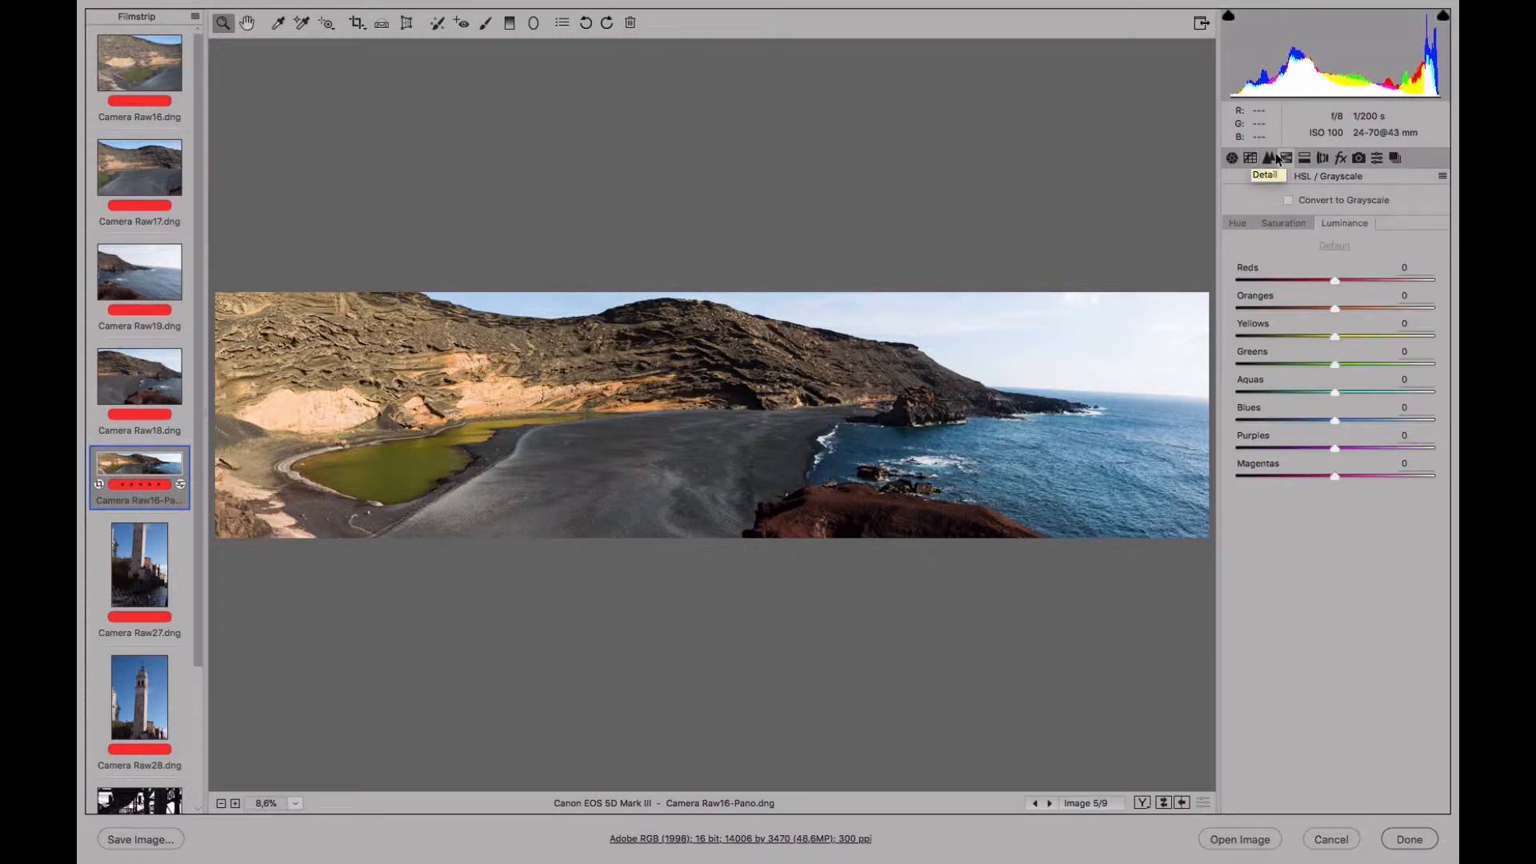
click(328, 24)
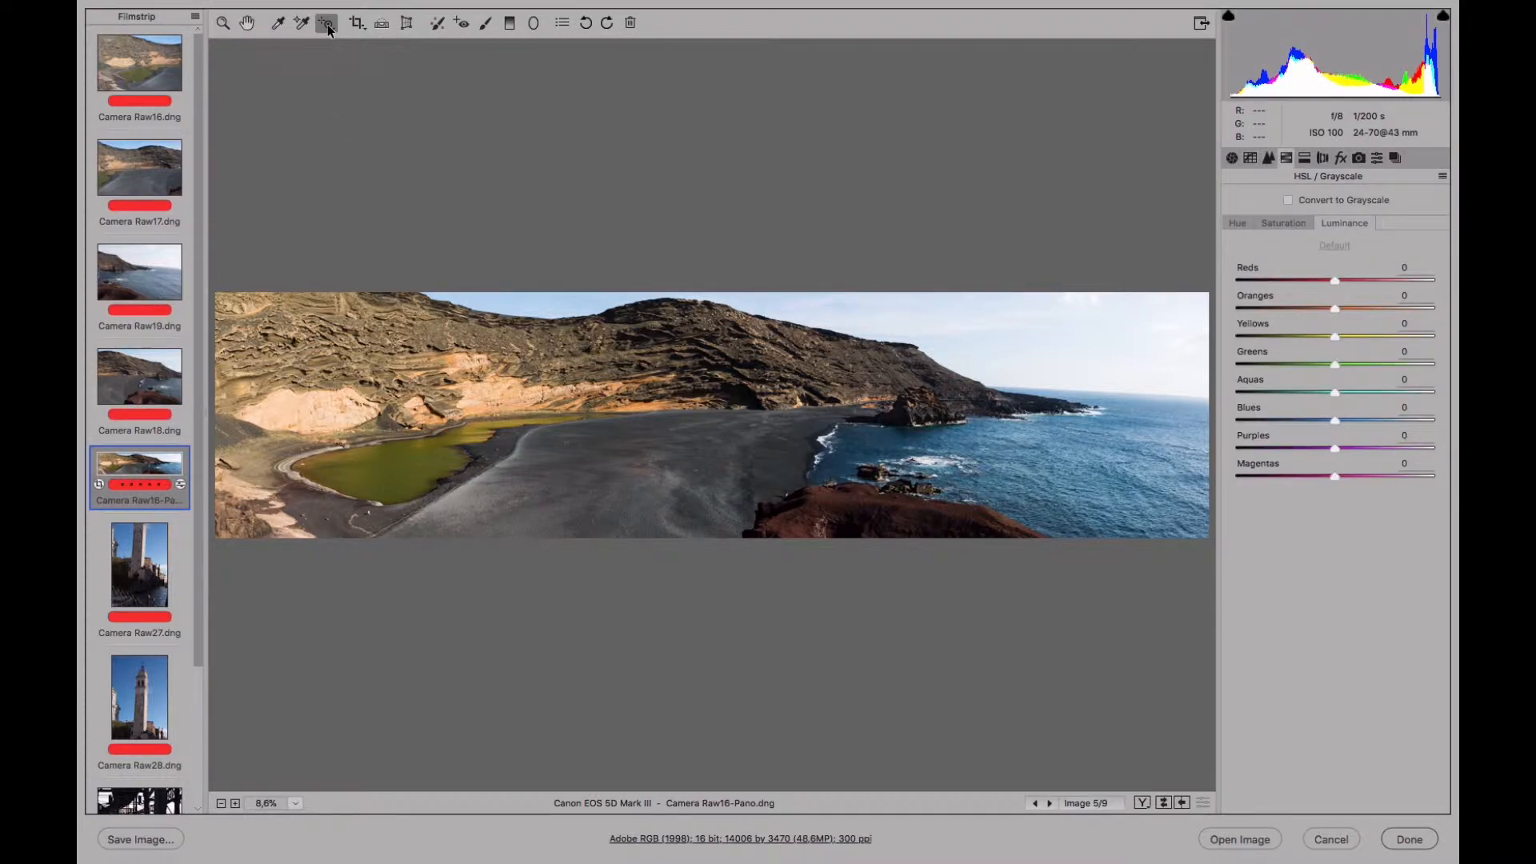
click(1284, 224)
mouse_move(1017, 331)
mouse_down()
mouse_move(1056, 330)
mouse_move(1001, 329)
mouse_move(1043, 324)
mouse_move(1029, 324)
mouse_up()
click(1337, 224)
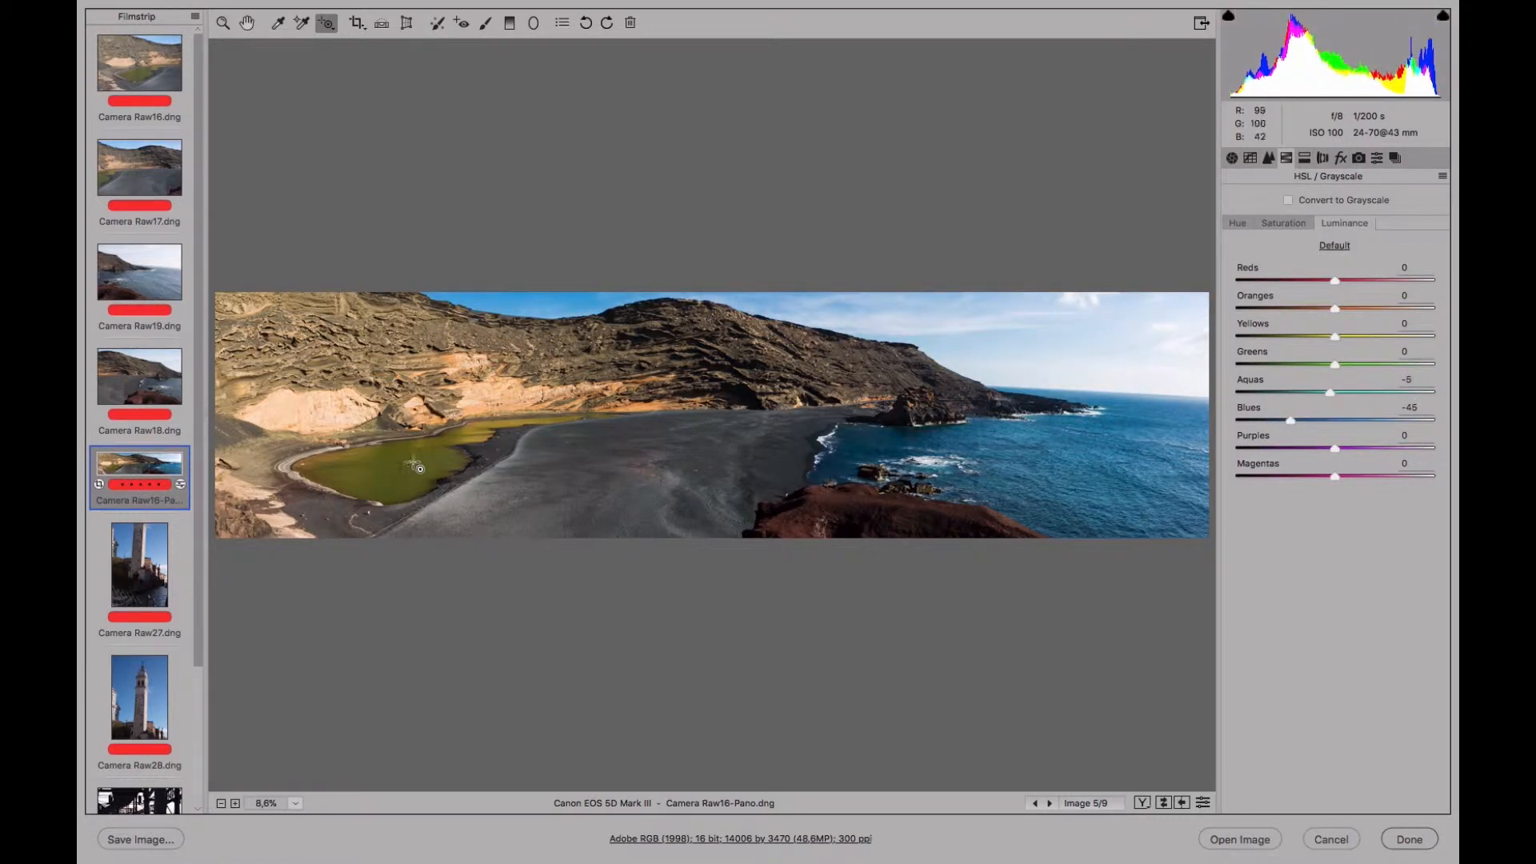
Using targeted adjustment on the green lagoon, set Luminance to Yellows -11 and Greens -6, and Saturation to Yellows +23 and Greens +15
drag(404, 464, 405, 466)
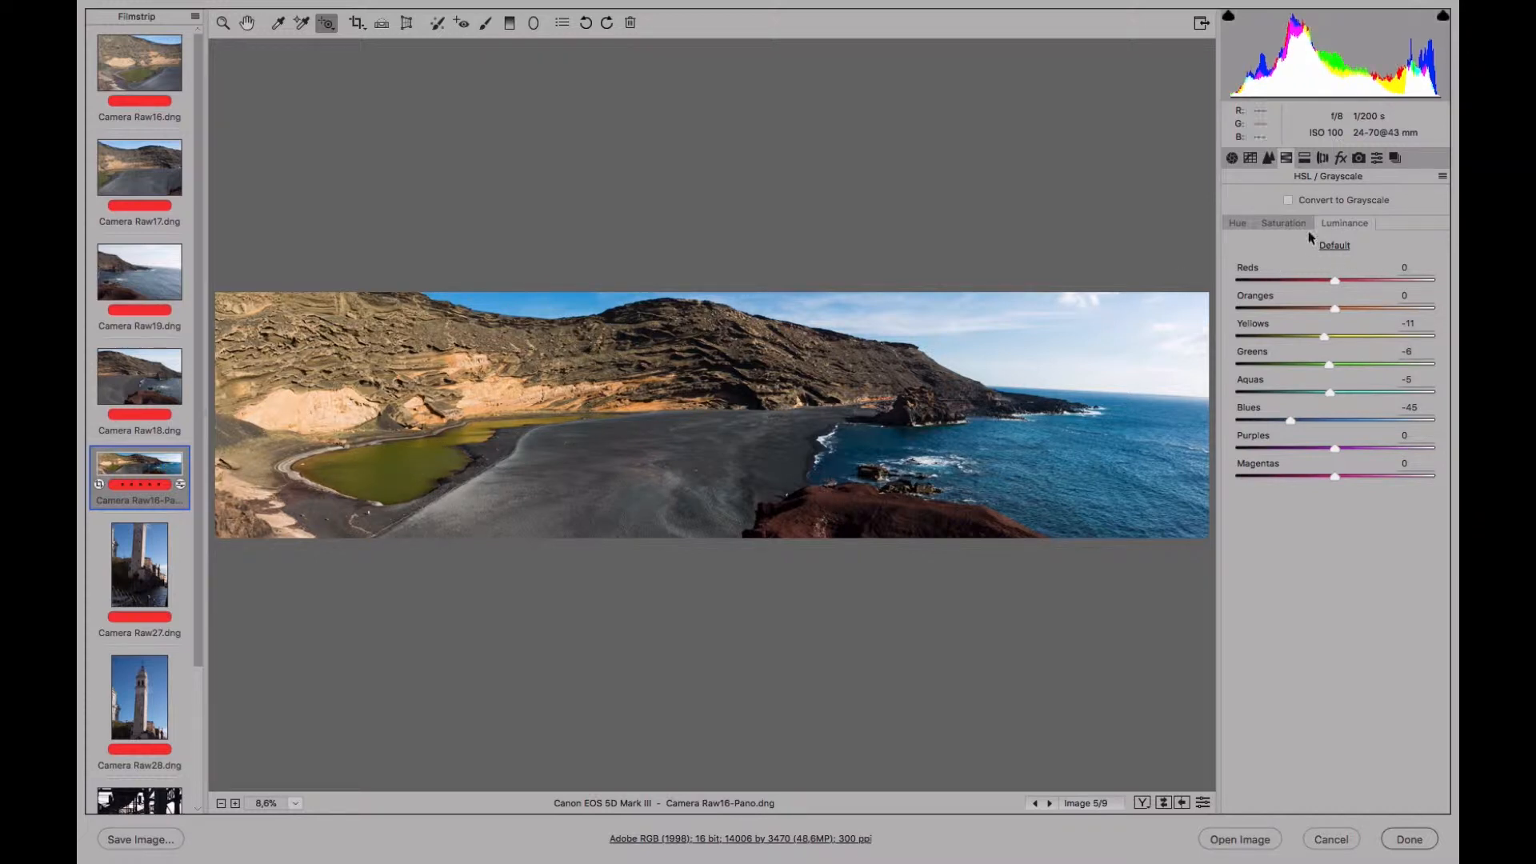
click(1283, 222)
drag(412, 470, 414, 468)
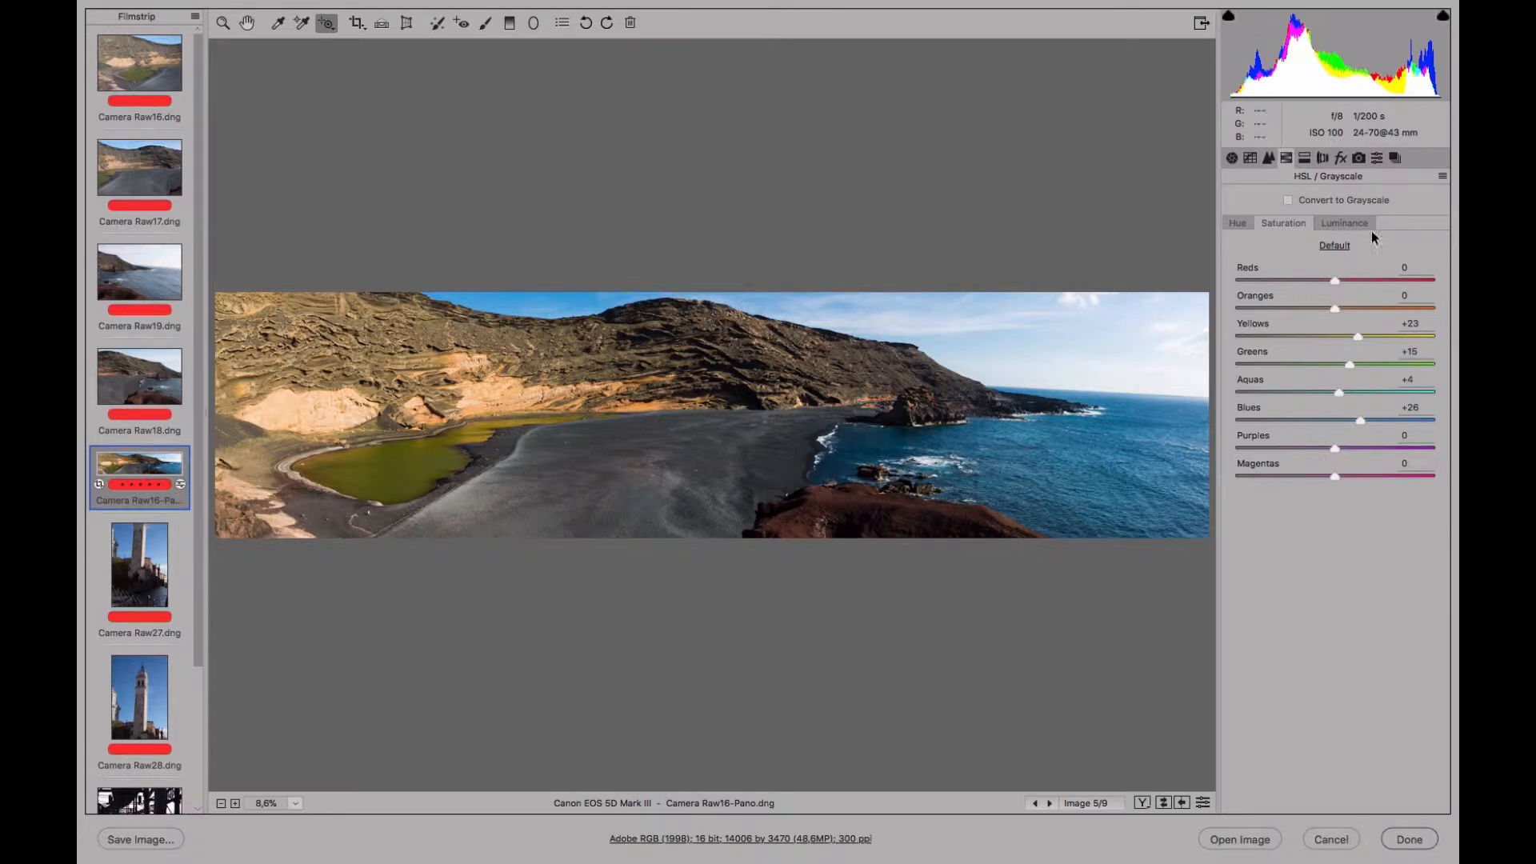
Save the panorama's current settings as a snapshot named Revelada
click(1395, 159)
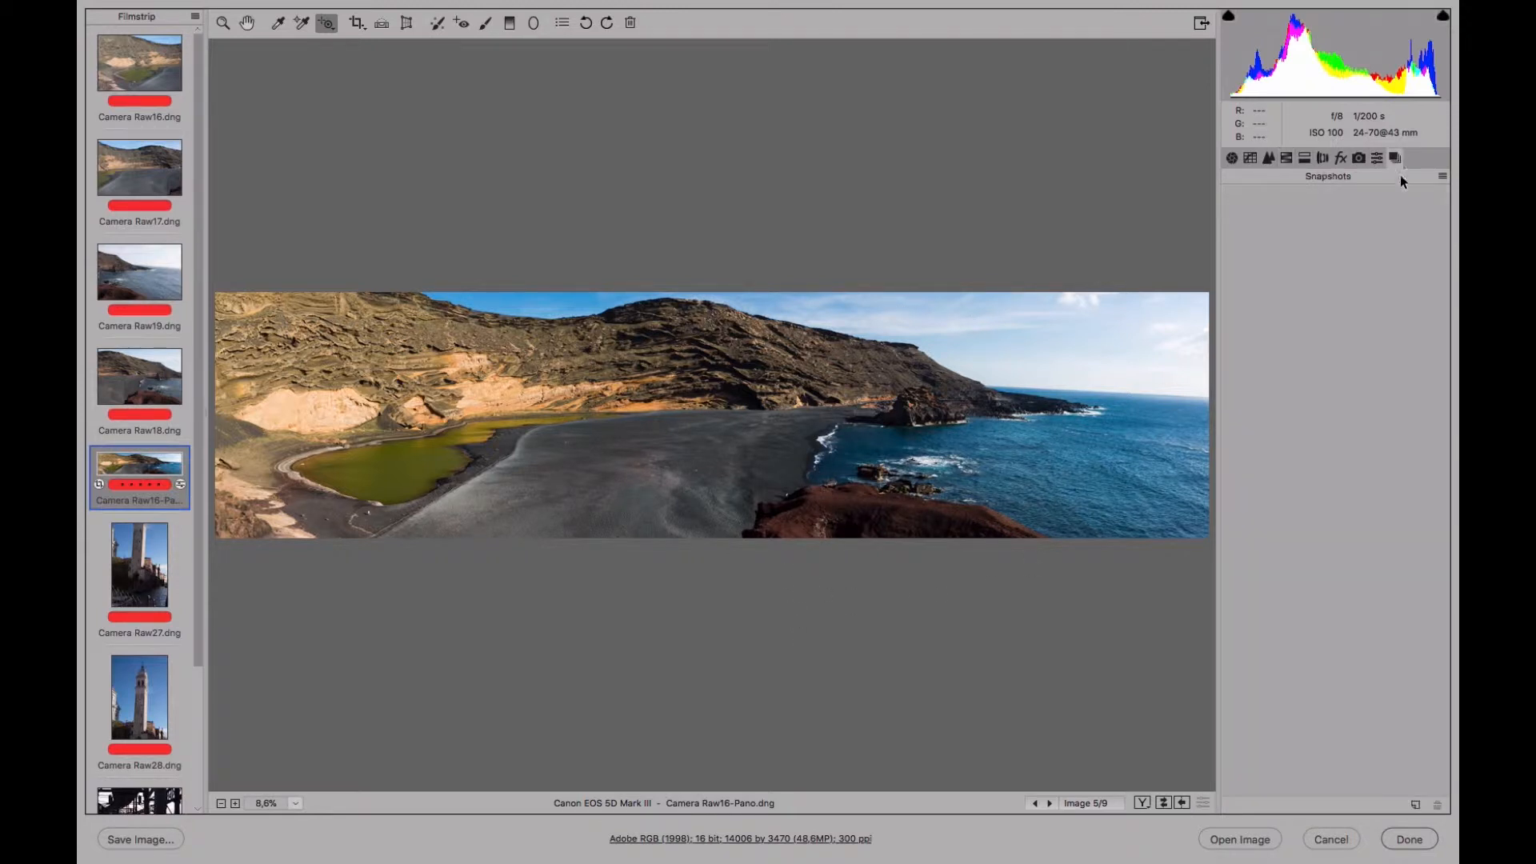
click(1415, 805)
text(Revelada)
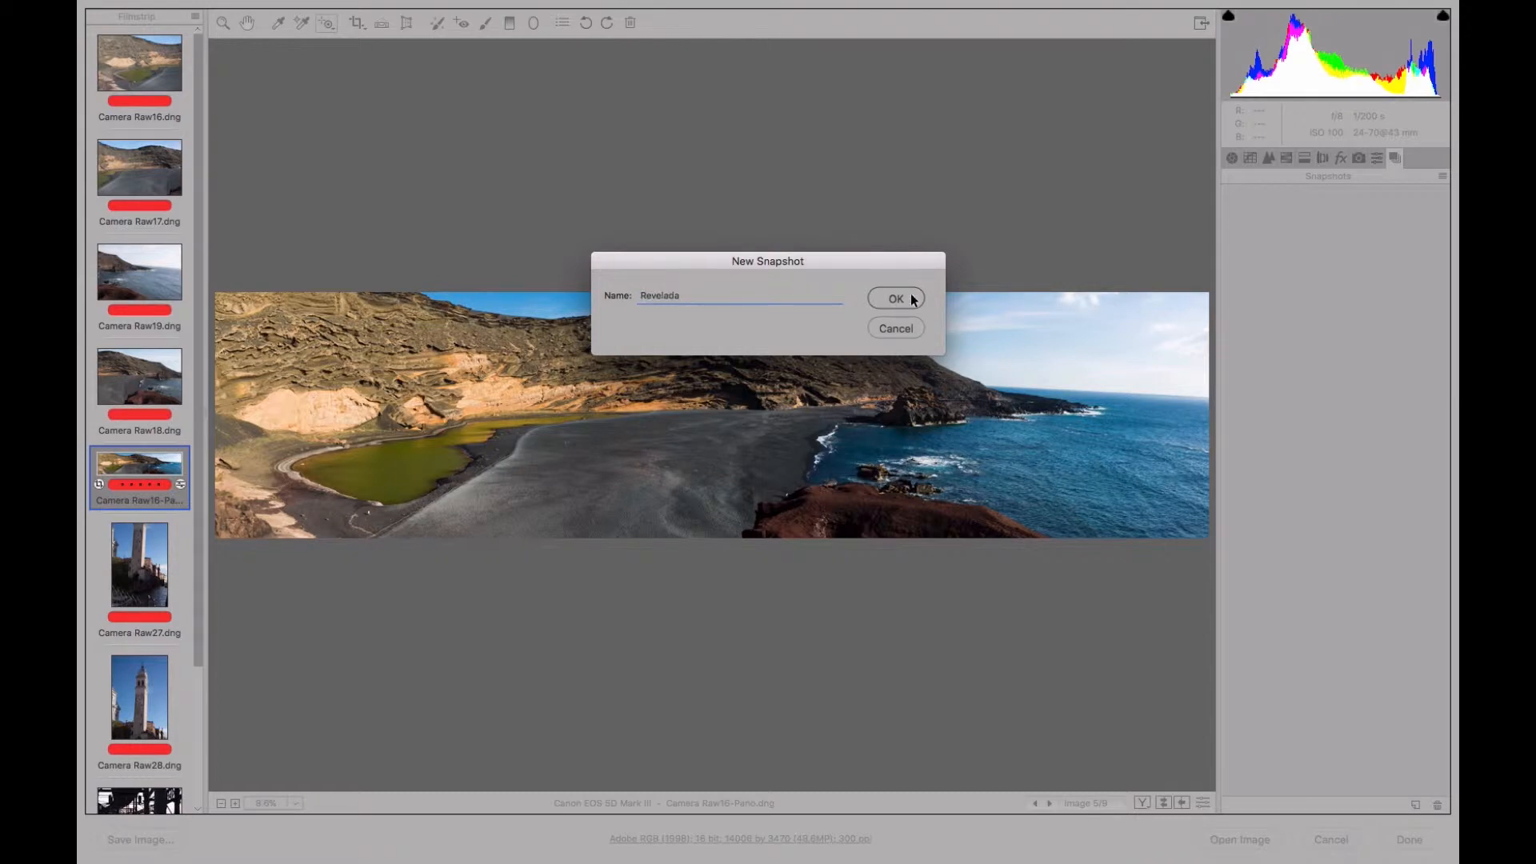
click(913, 299)
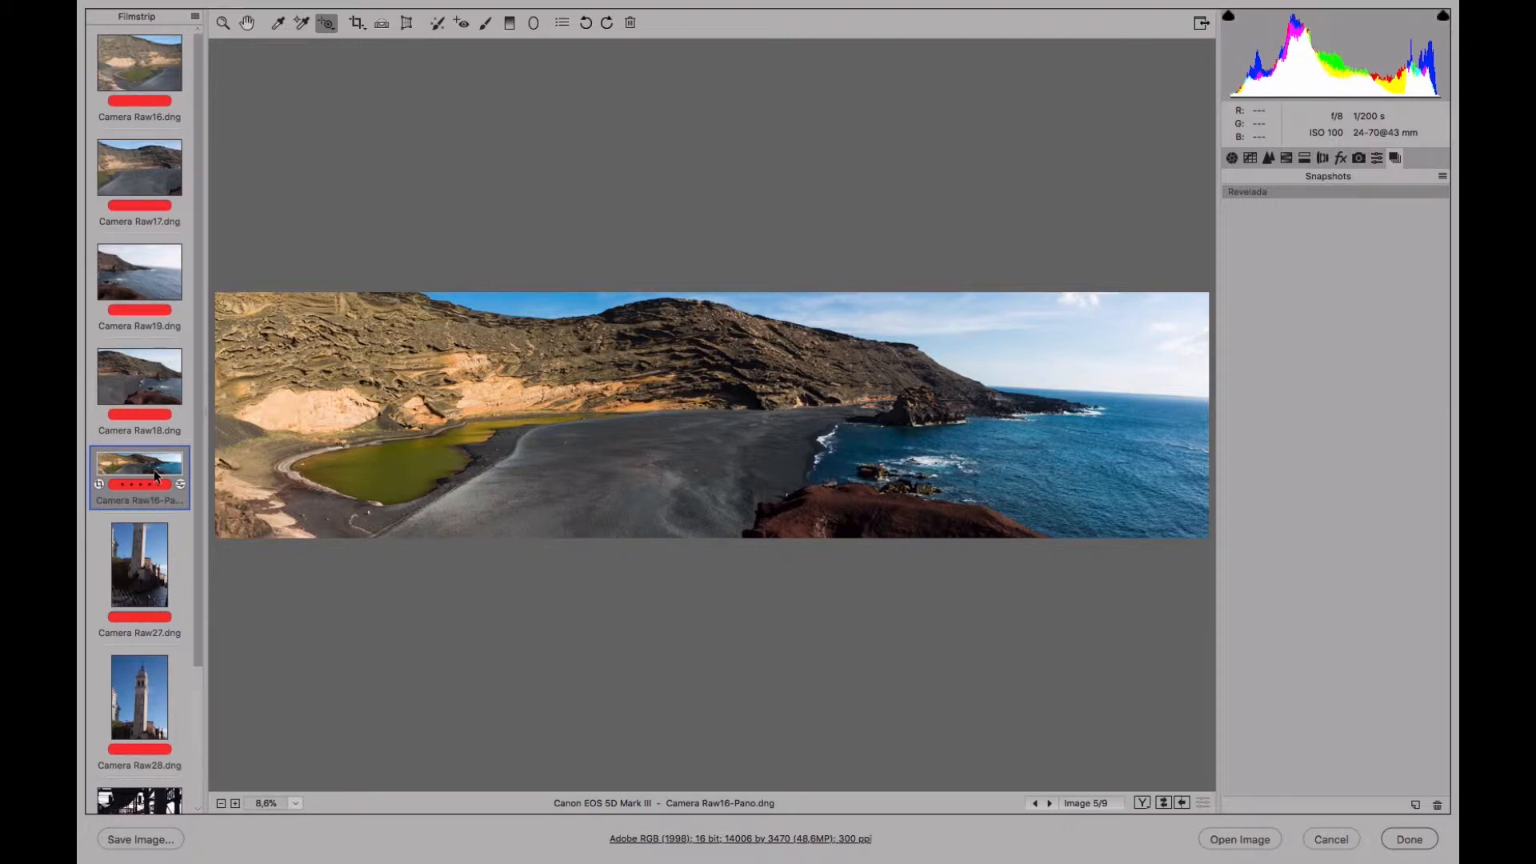
Review the individual coast photos used in the merge, and return to the developed panorama
click(156, 376)
click(165, 292)
click(160, 199)
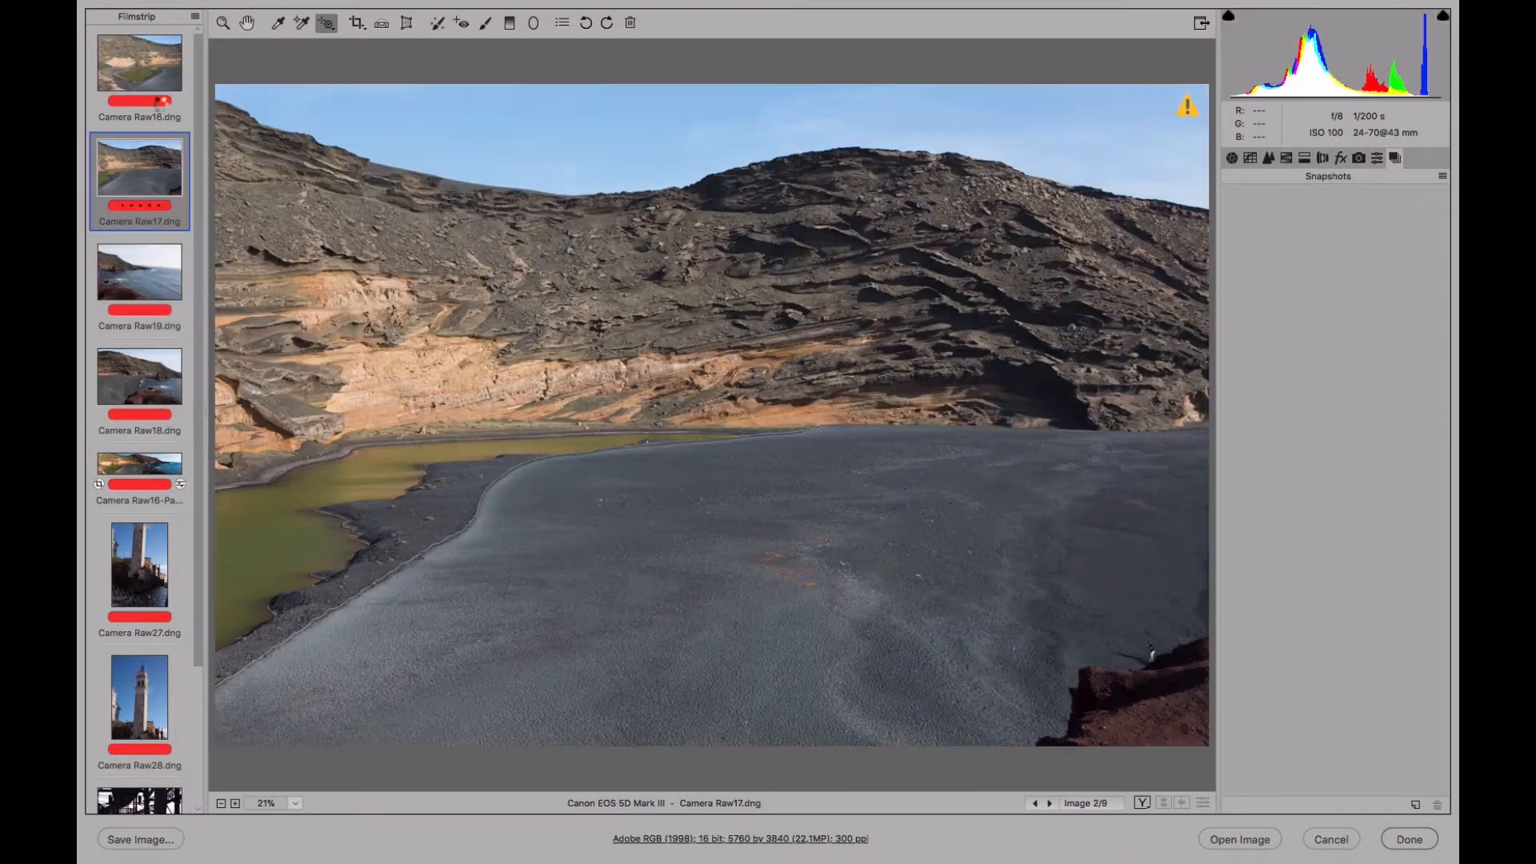
click(157, 64)
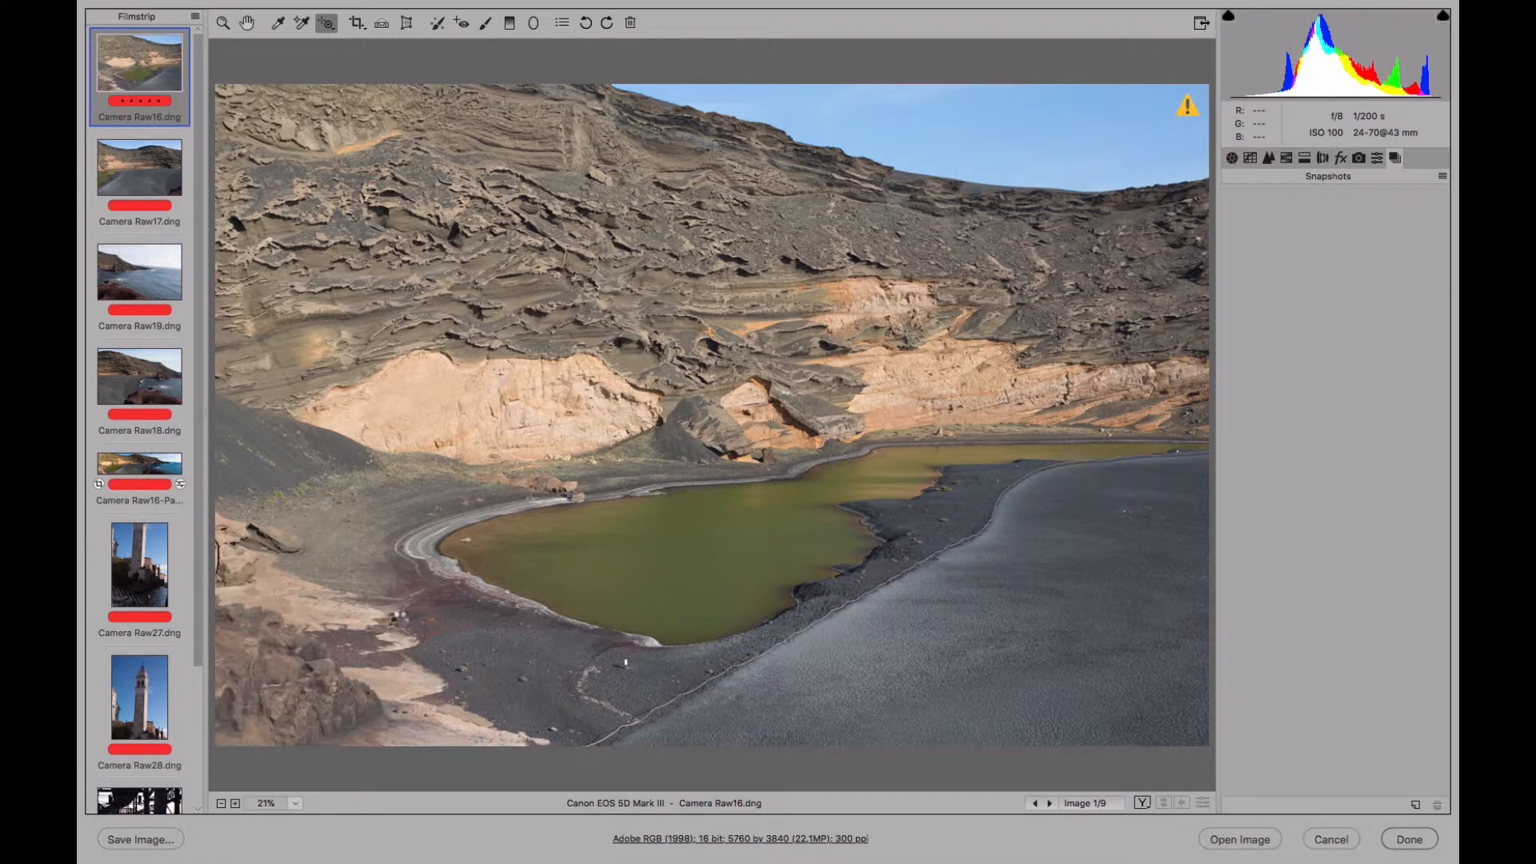
click(144, 471)
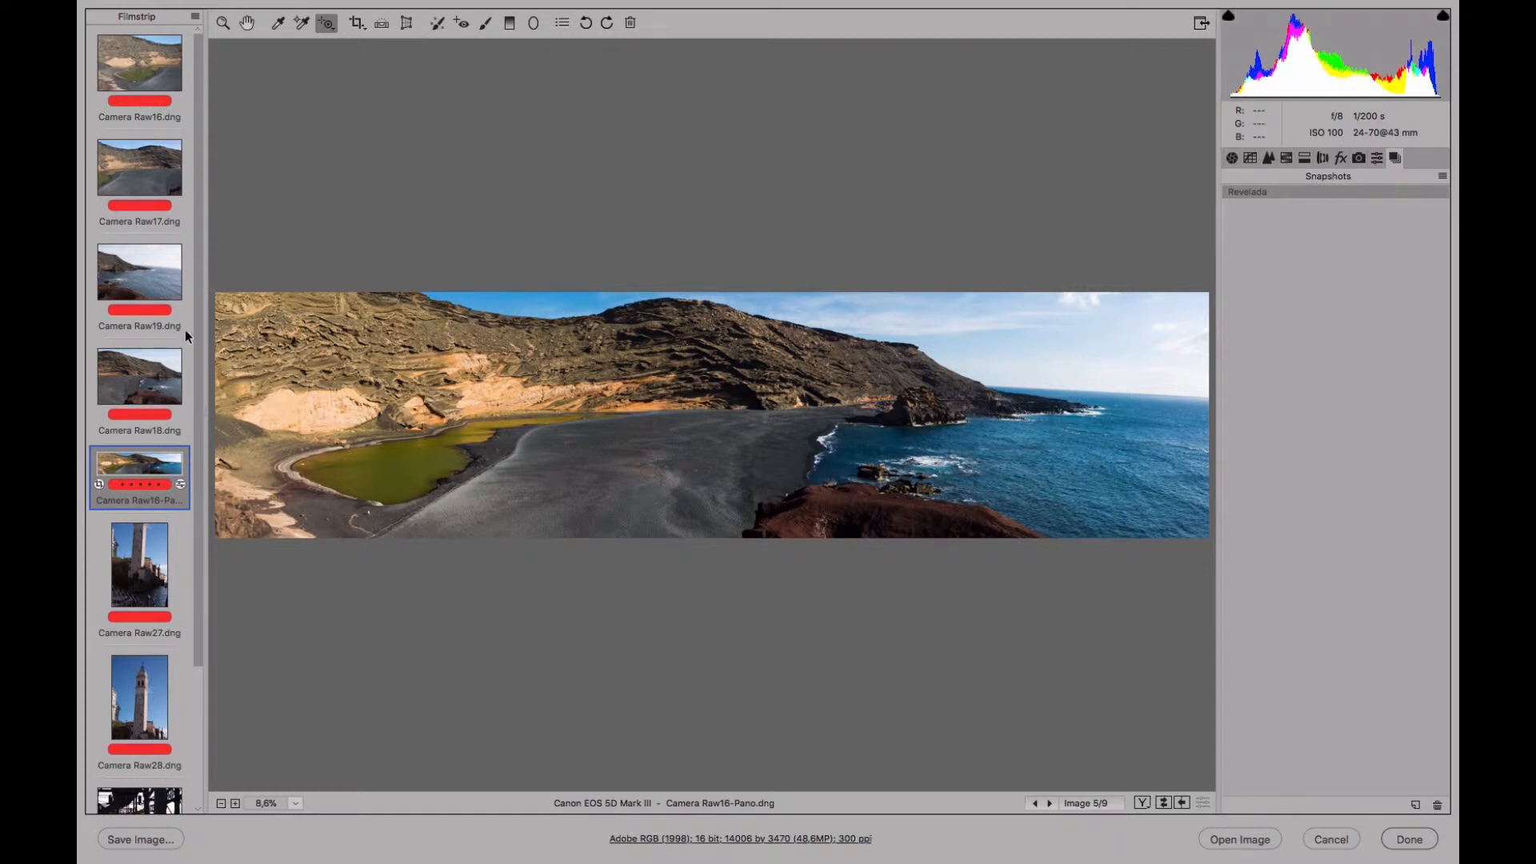
Compare the bell tower photos Camera Raw27.dng and Camera Raw28.dng, and show the Basic settings of Camera Raw27.dng
scroll(190, 448, down, 3)
click(151, 410)
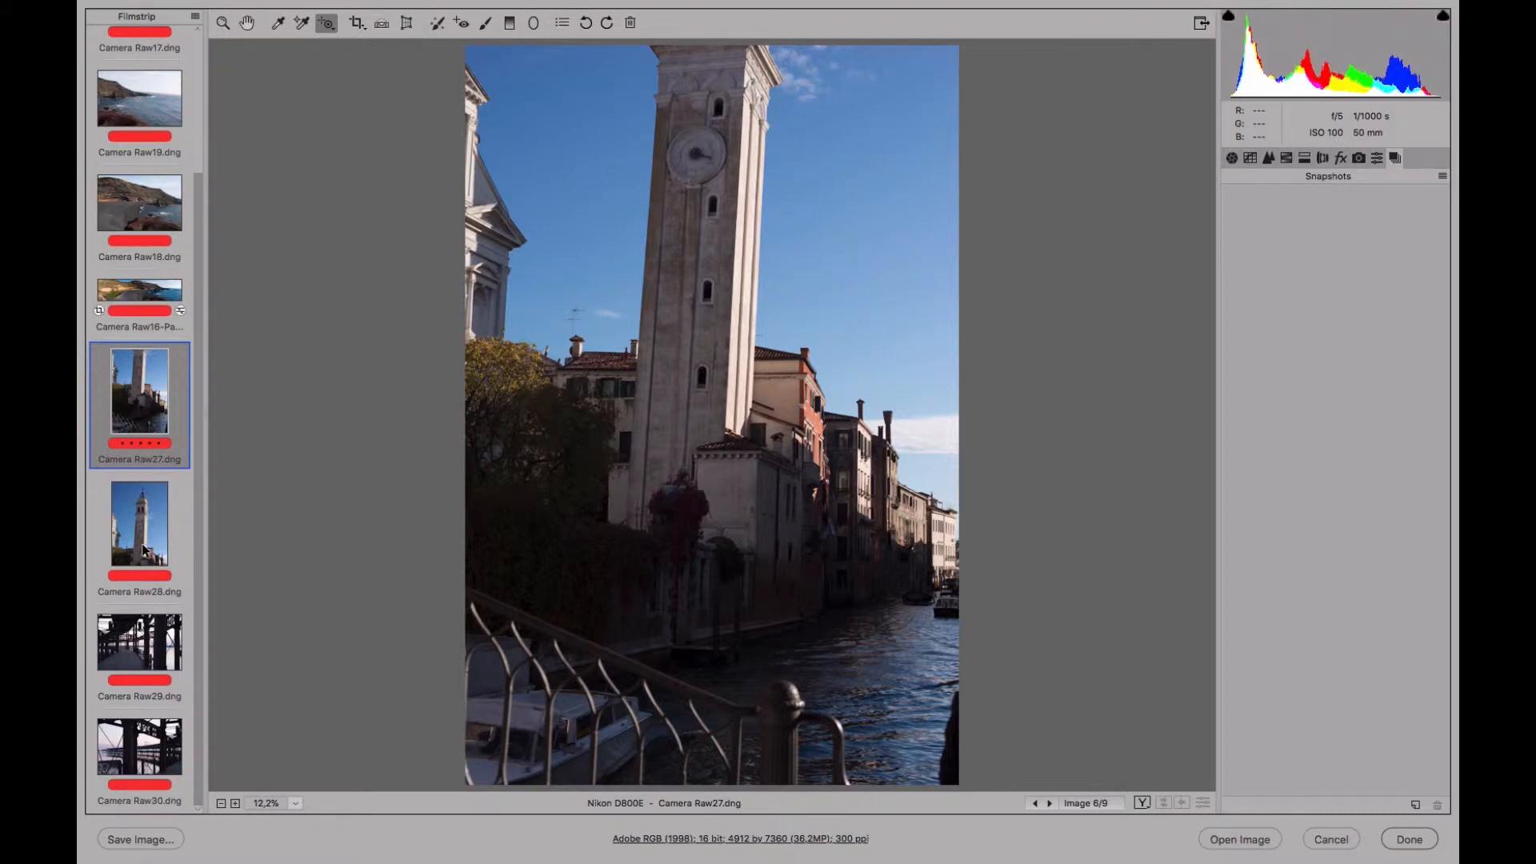
click(160, 484)
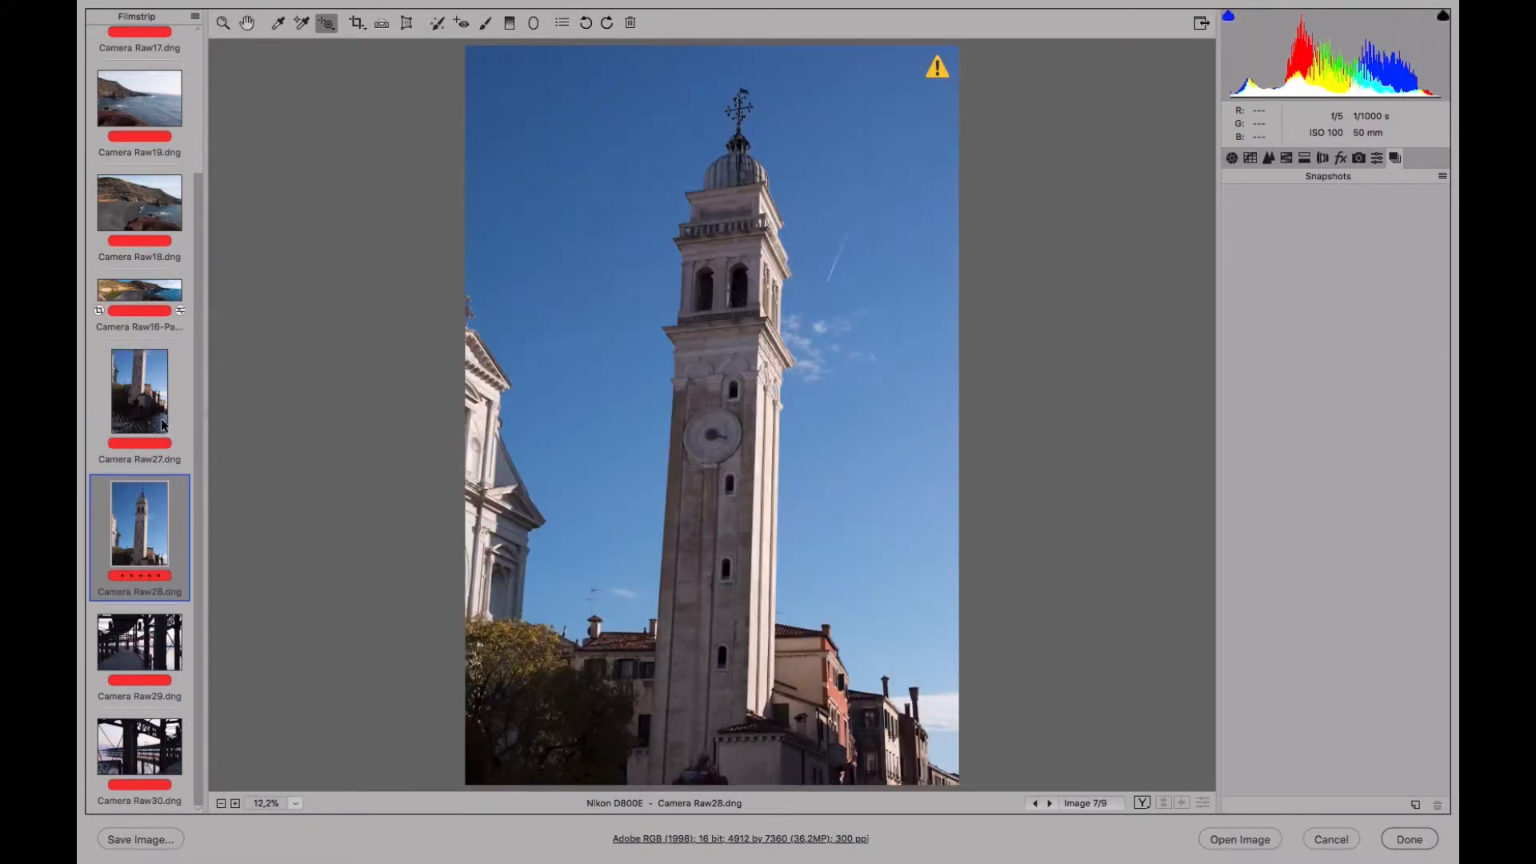
click(163, 463)
click(156, 501)
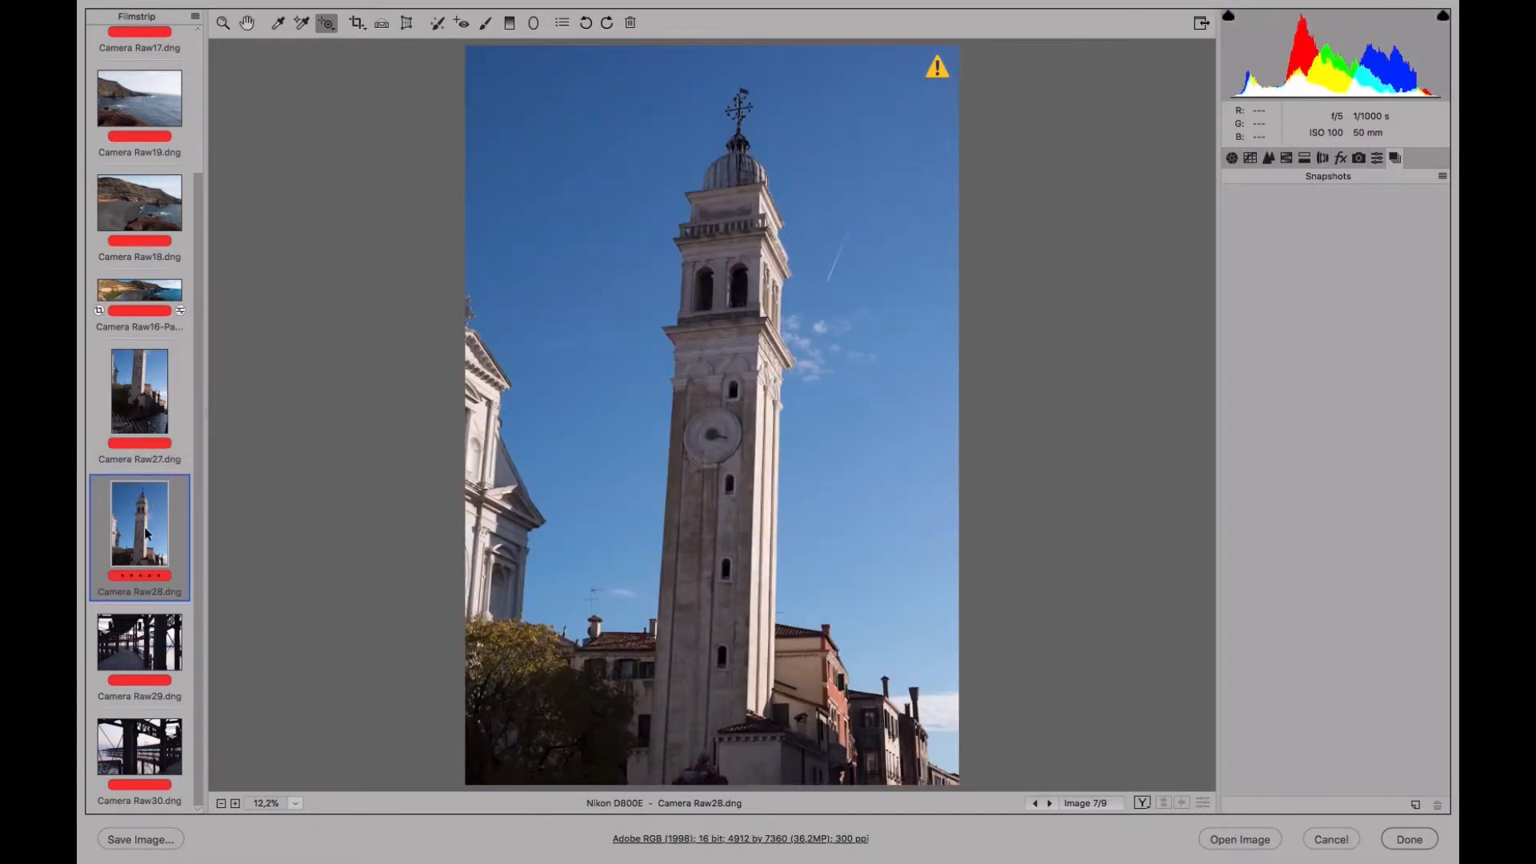
click(149, 422)
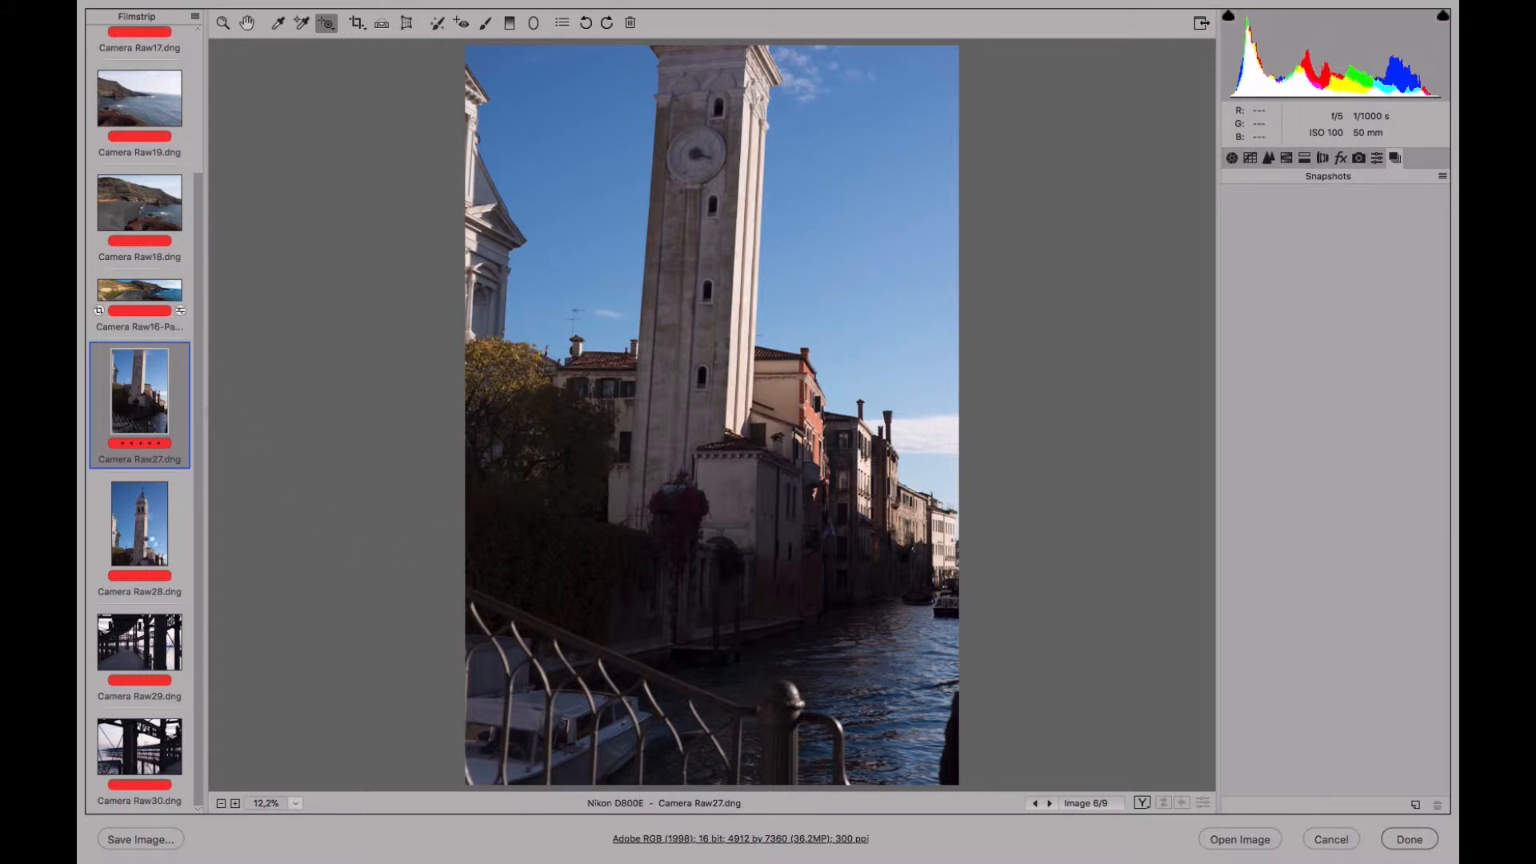
click(148, 546)
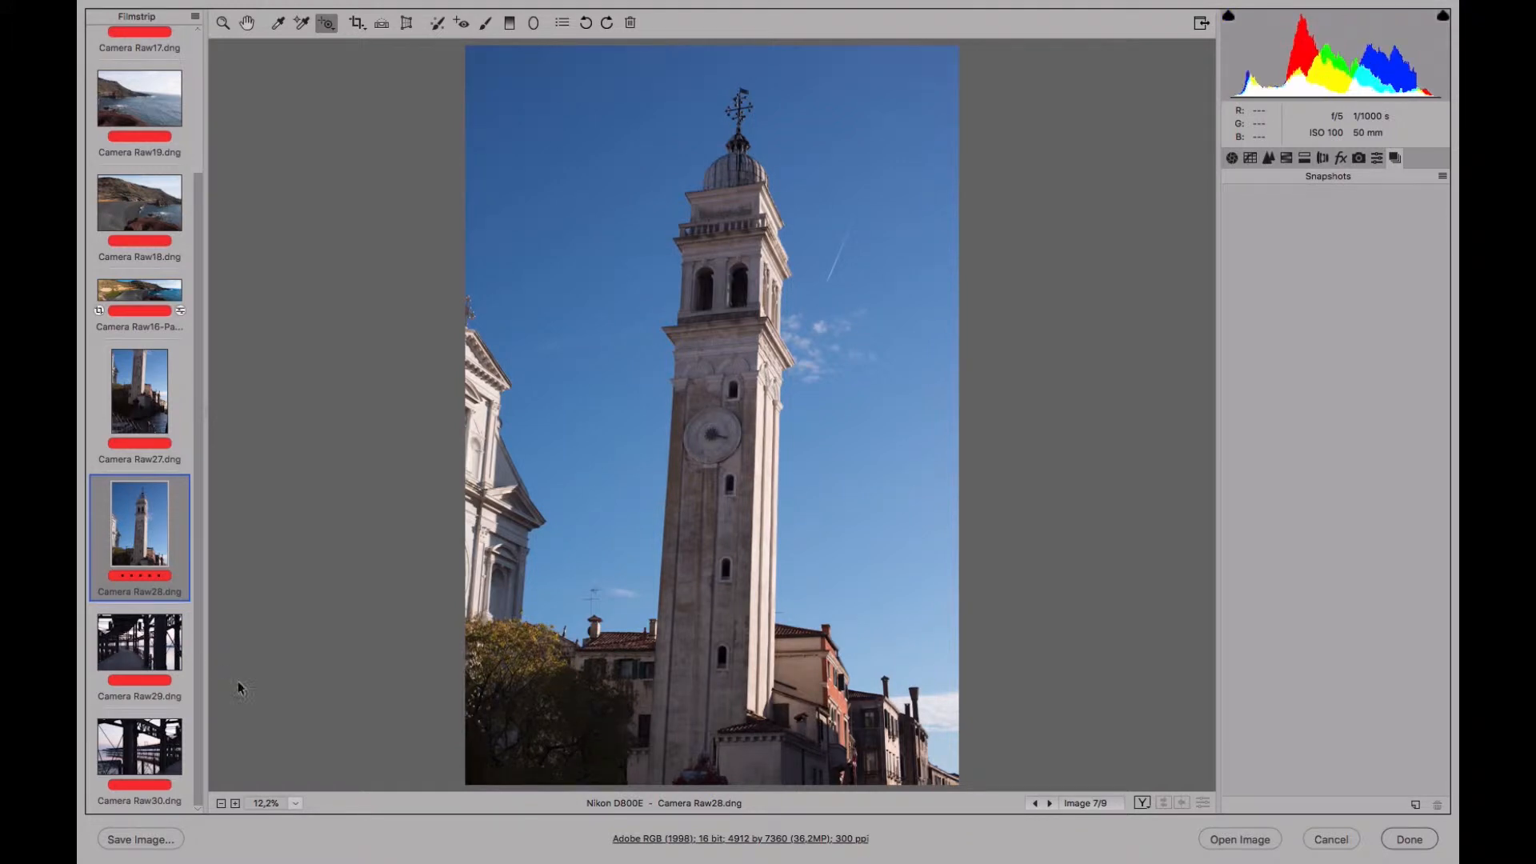
click(152, 384)
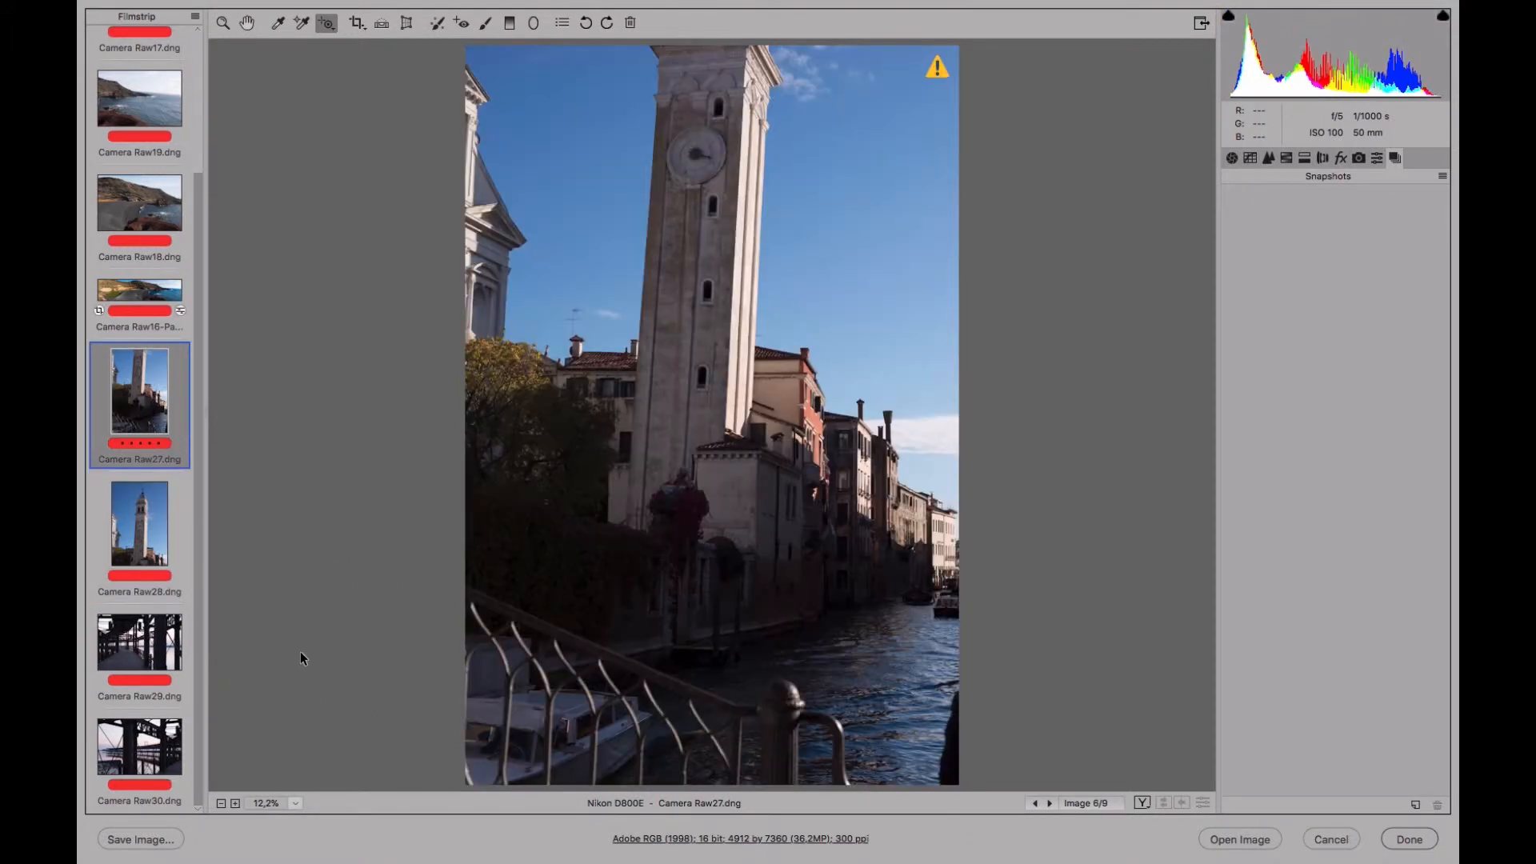
click(1230, 158)
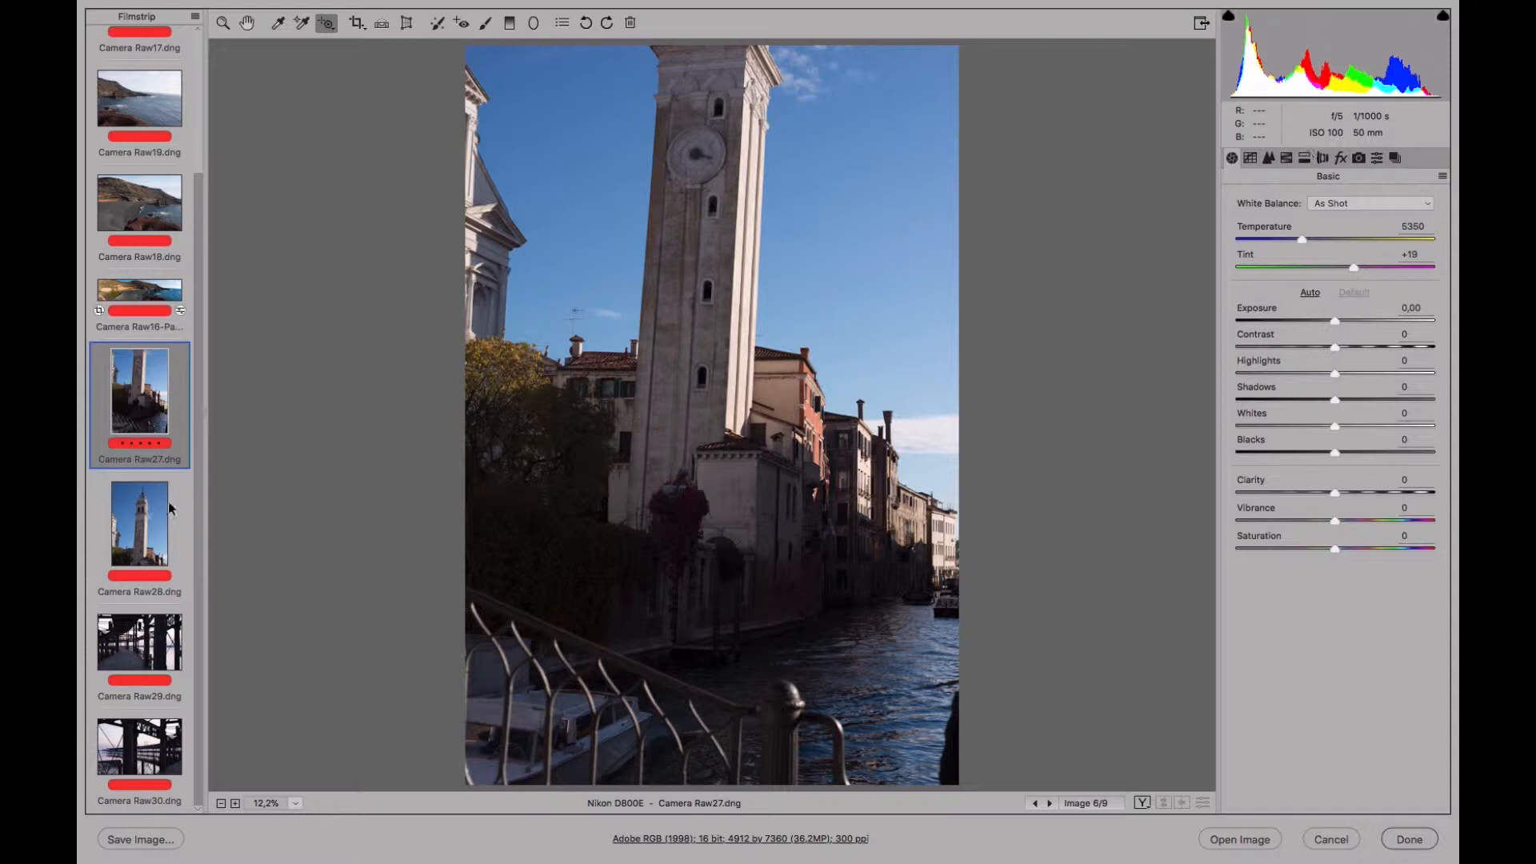
Start a panorama merge of Camera Raw27.dng and Camera Raw28.dng, and preview the Spherical, Cylindrical and Perspective projections
shift+click(149, 532)
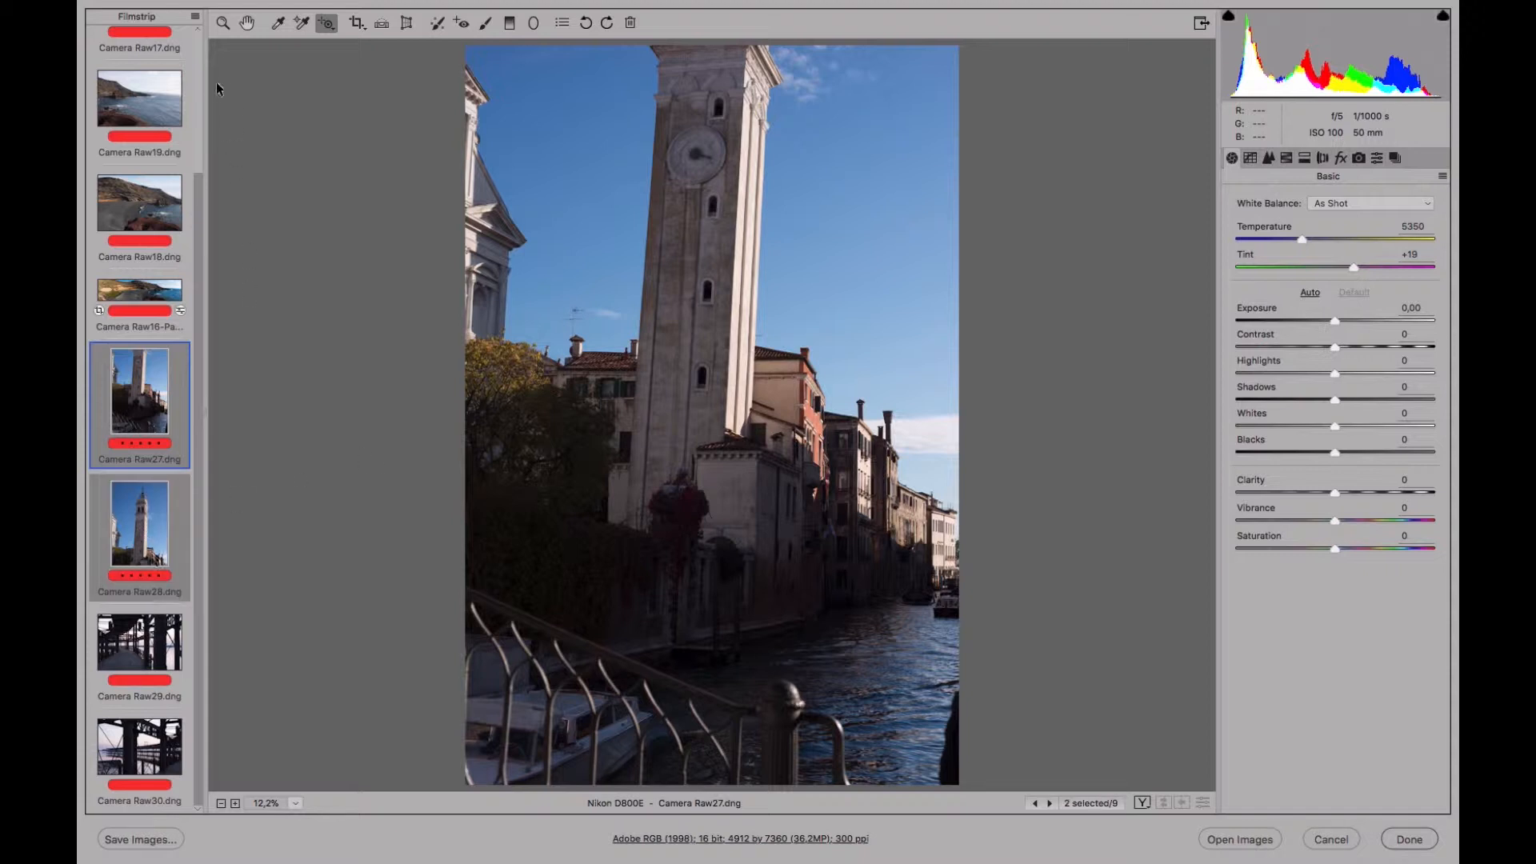
click(195, 17)
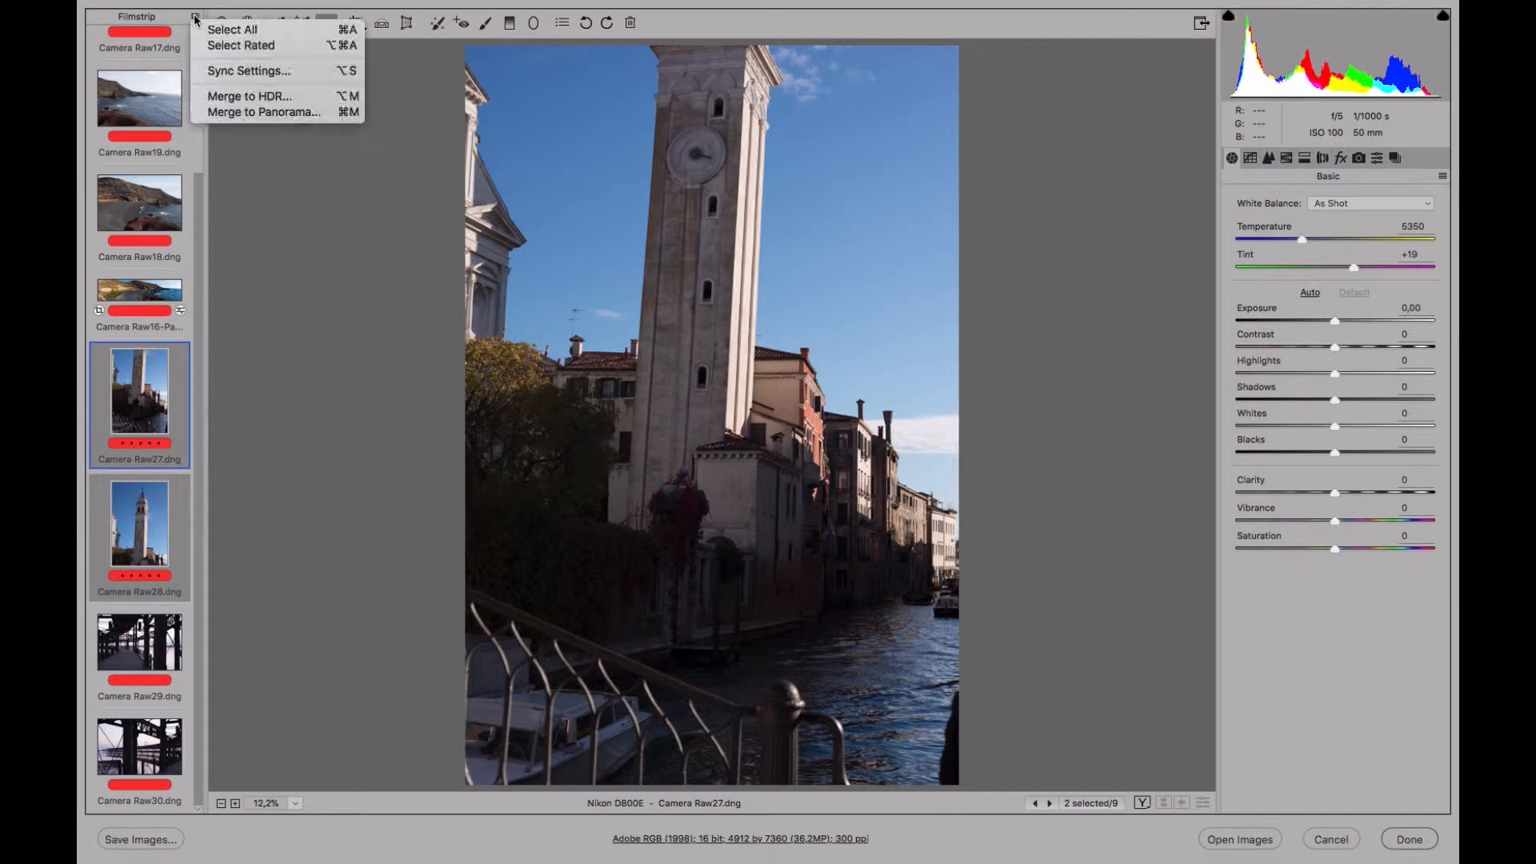
click(263, 114)
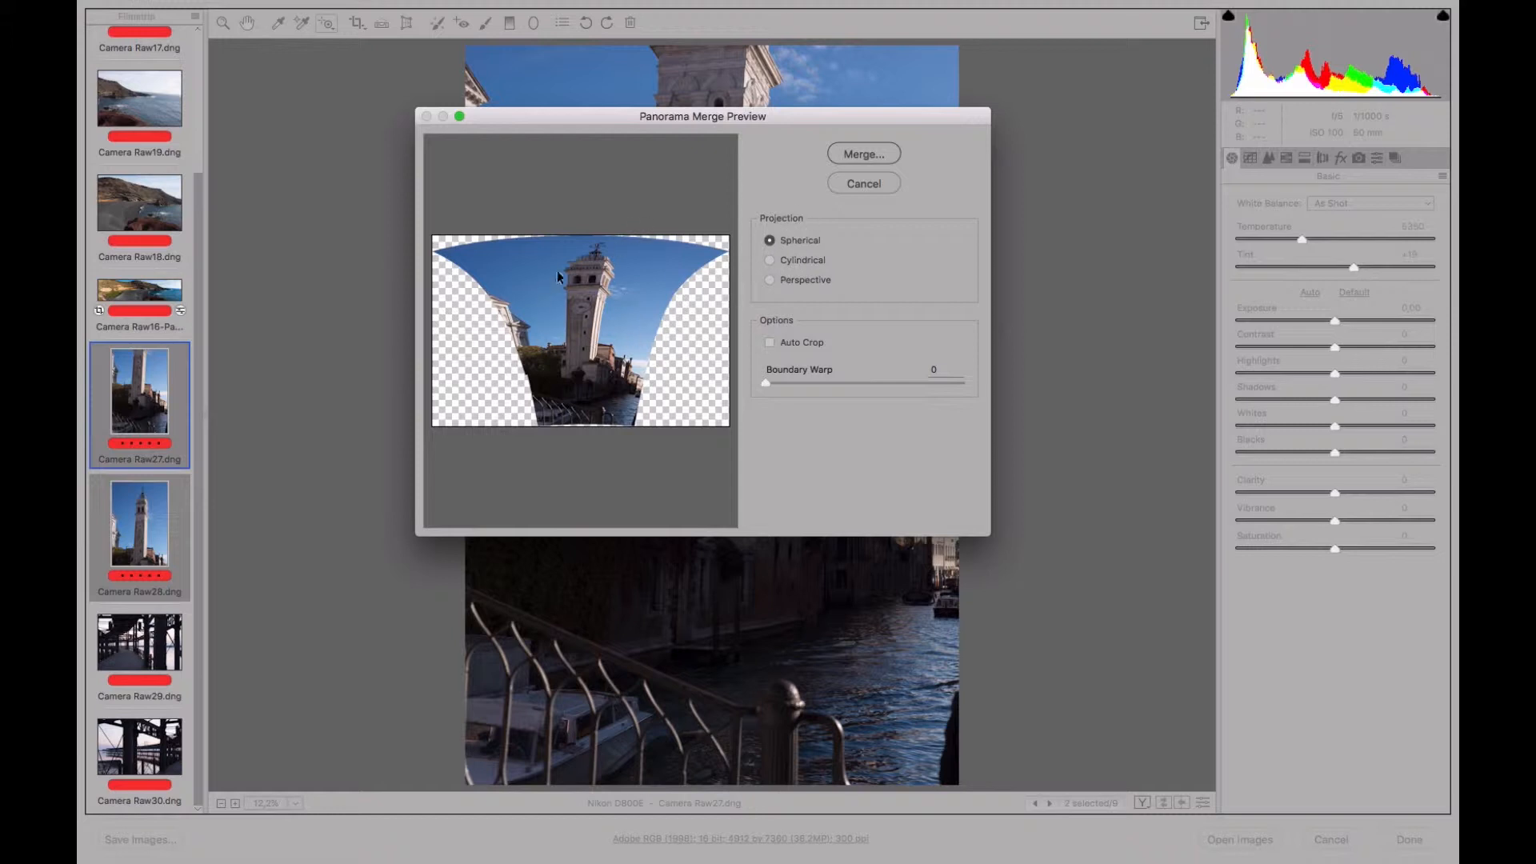
click(770, 259)
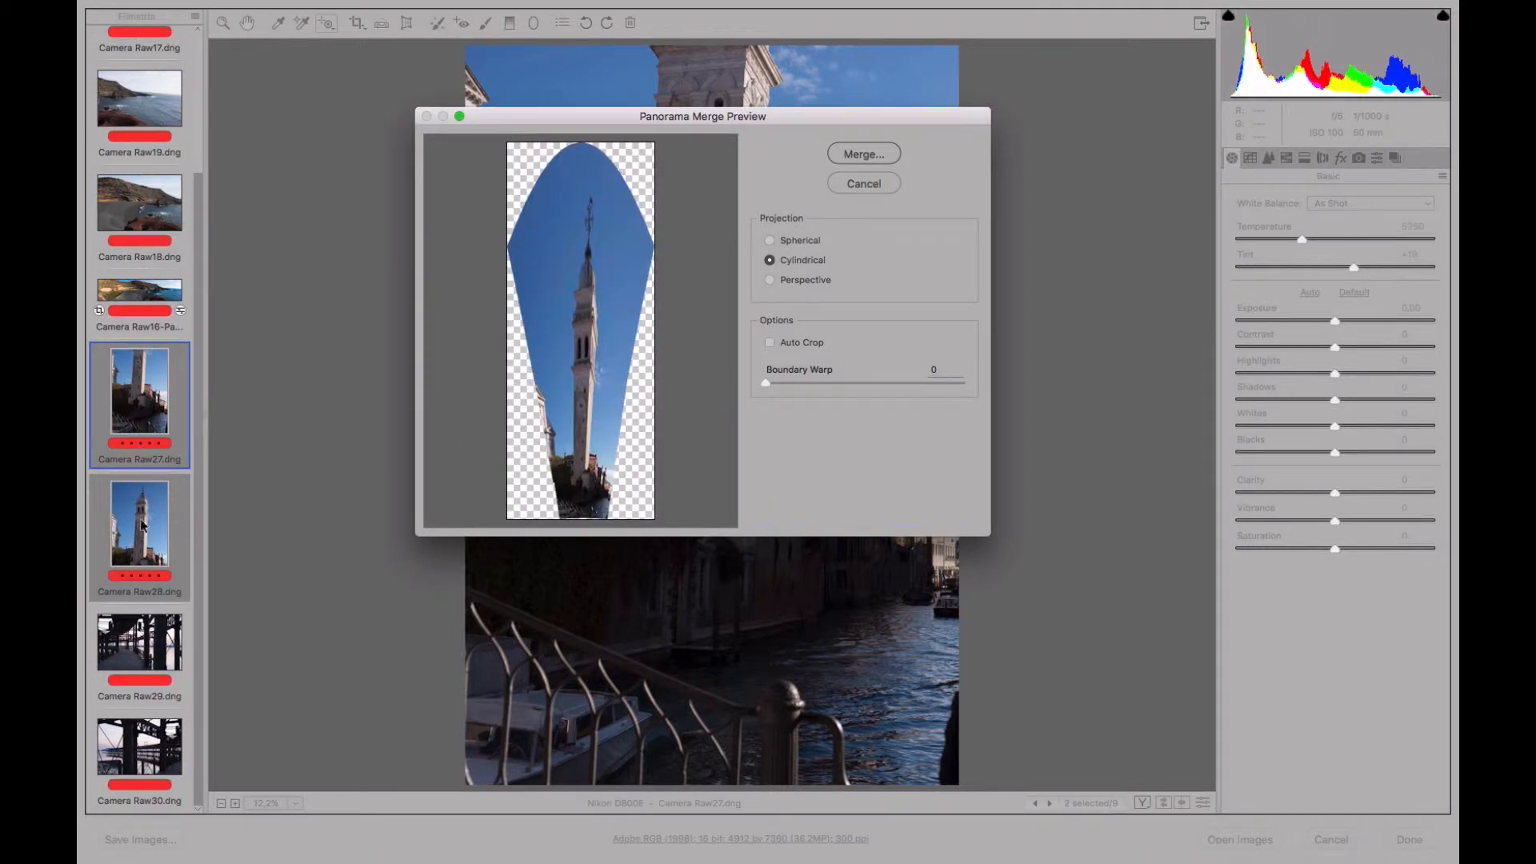
click(770, 239)
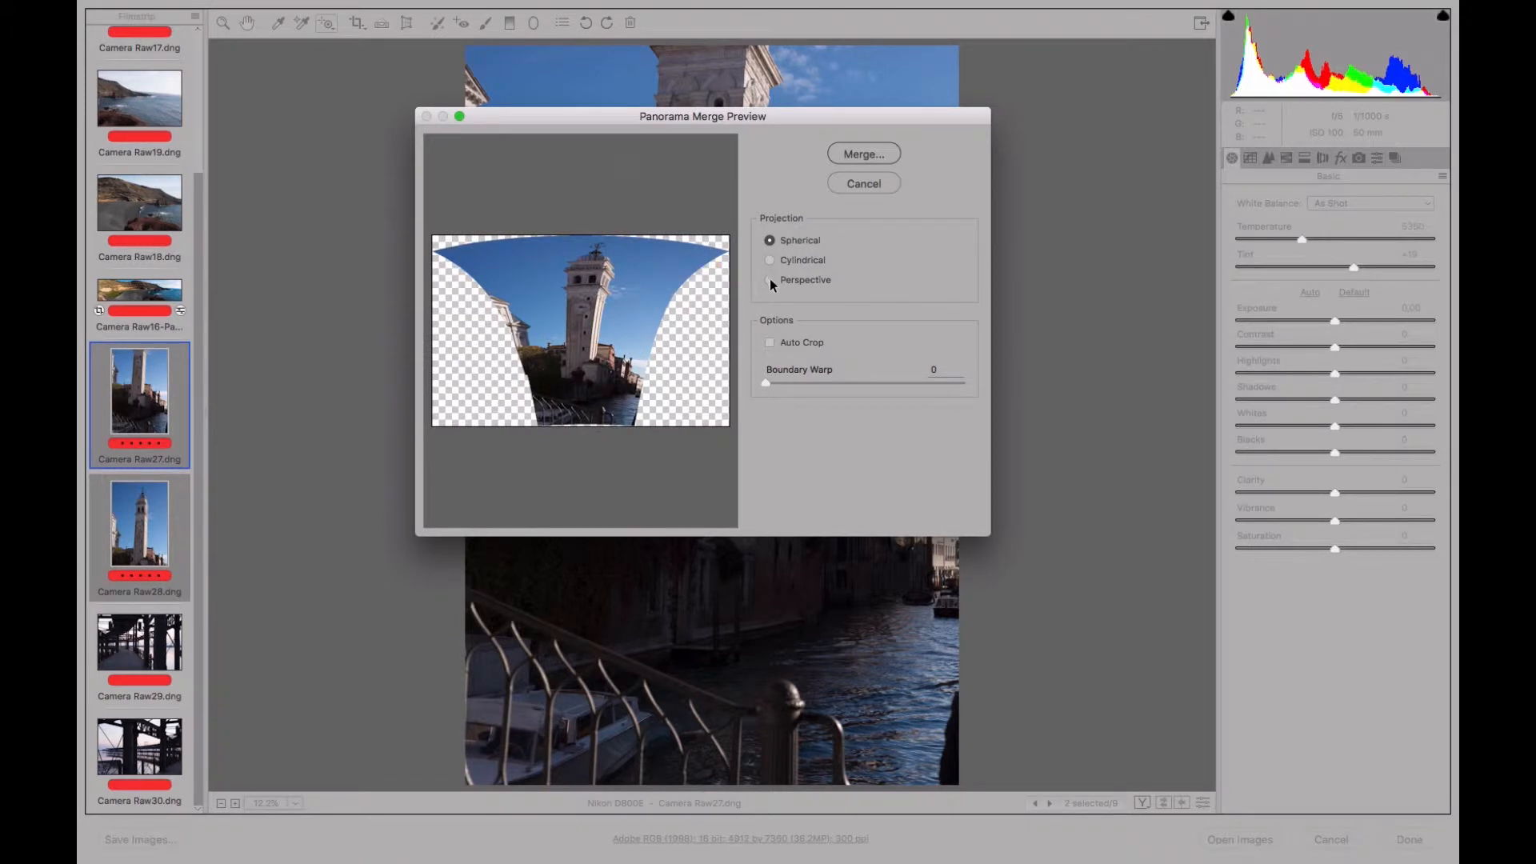
click(769, 280)
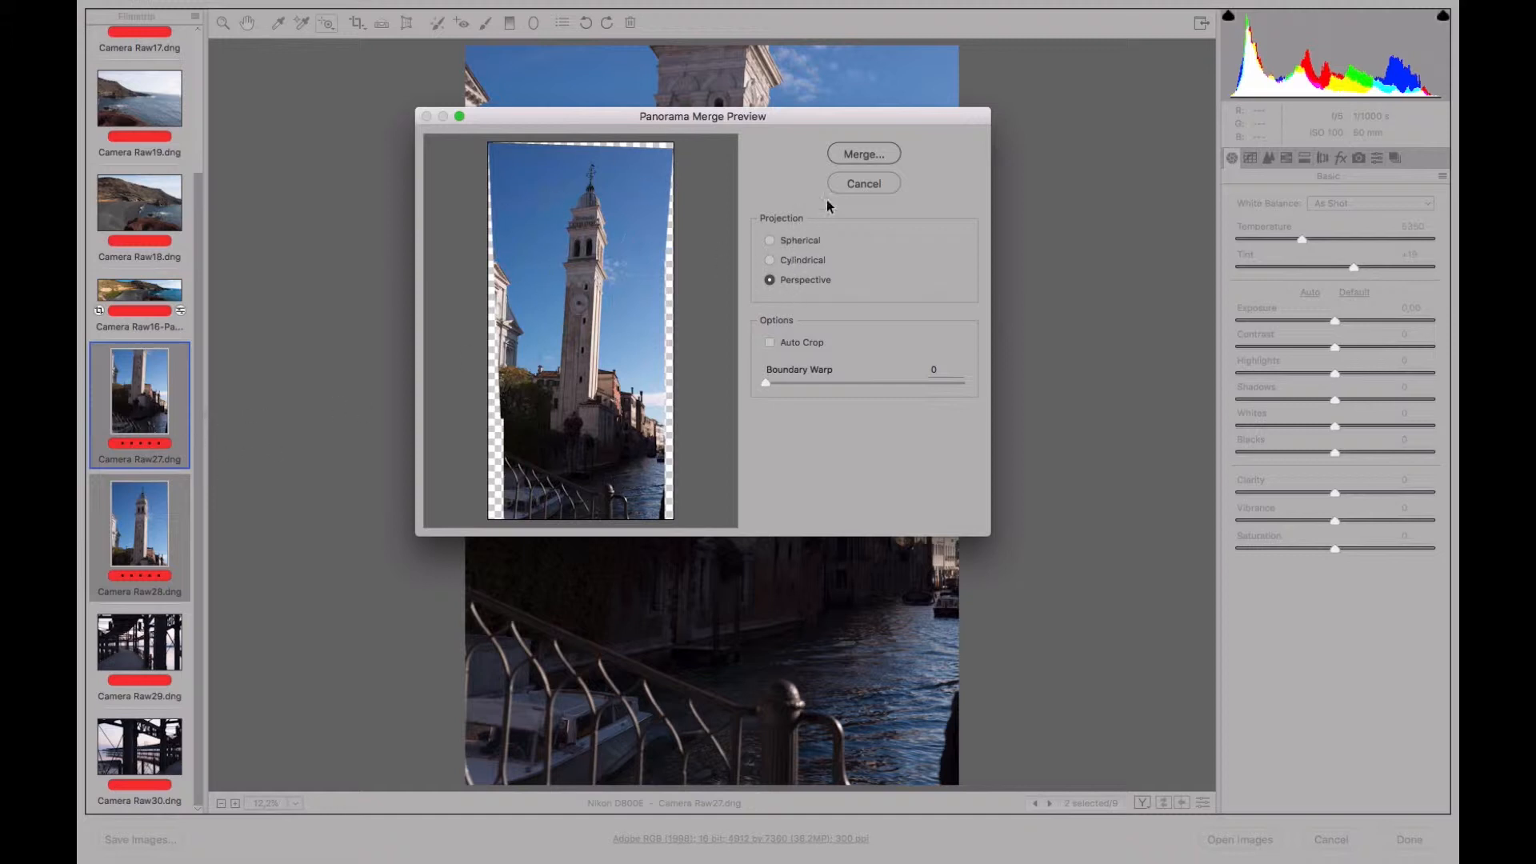
Merge the bell tower photos with the Perspective projection, save the panorama as Camera Raw27-Pano.dng, and compare it with Camera Raw27.dng
click(776, 260)
click(773, 241)
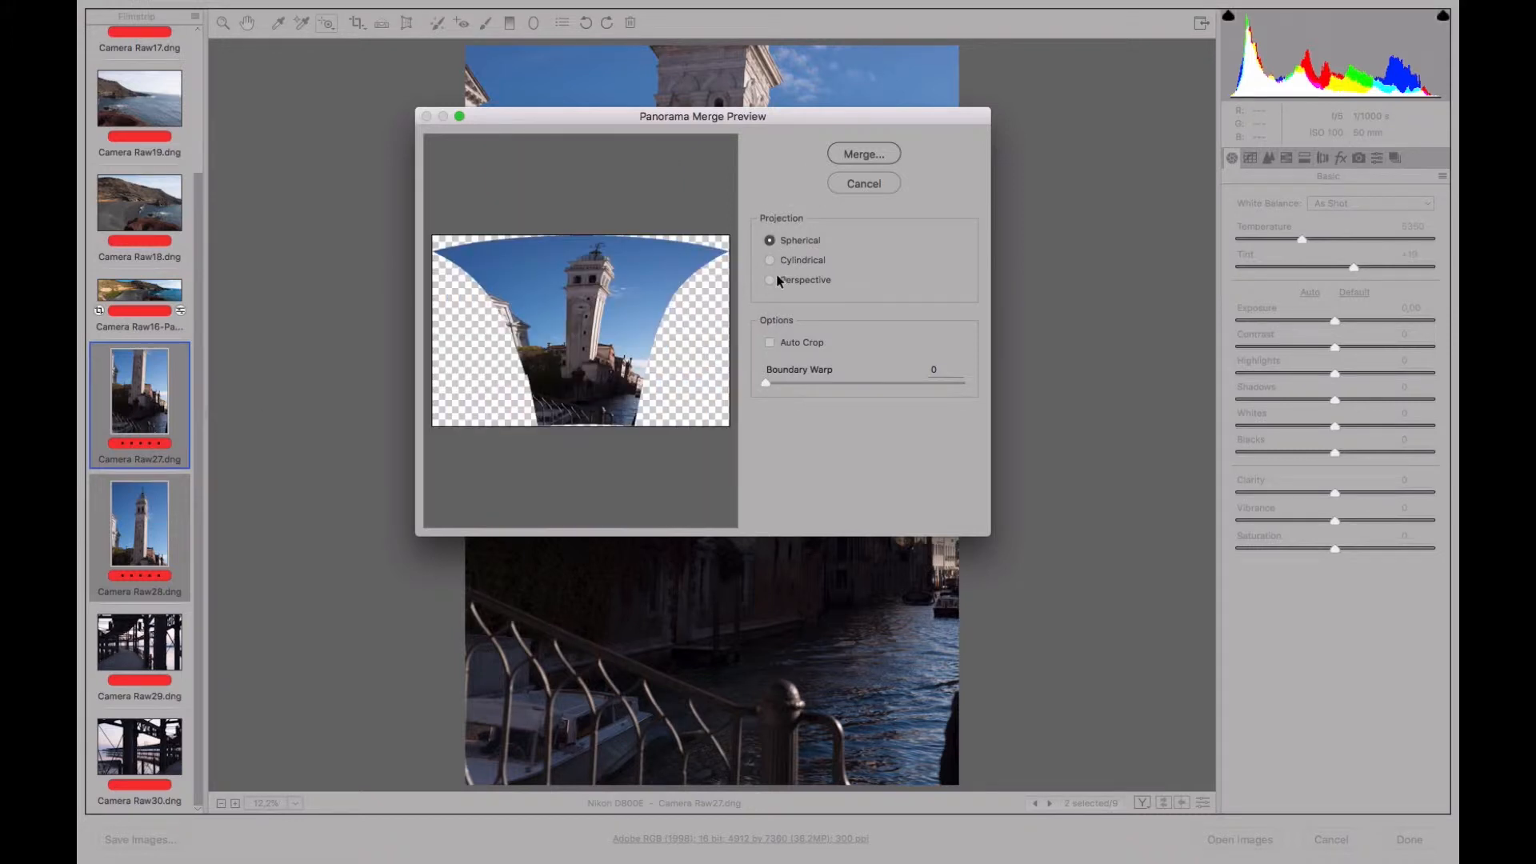
click(773, 281)
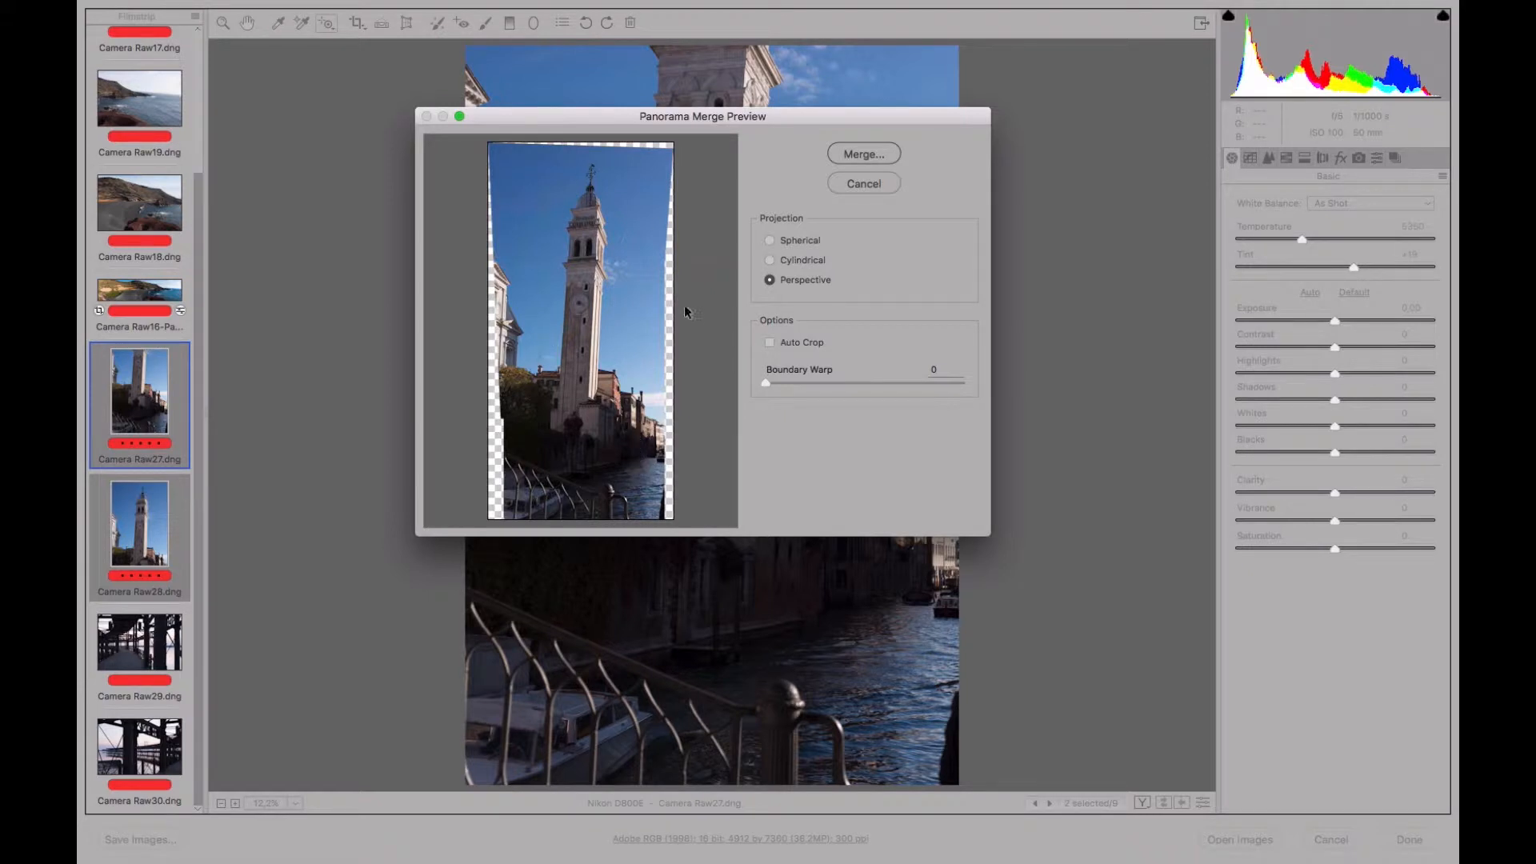
click(871, 154)
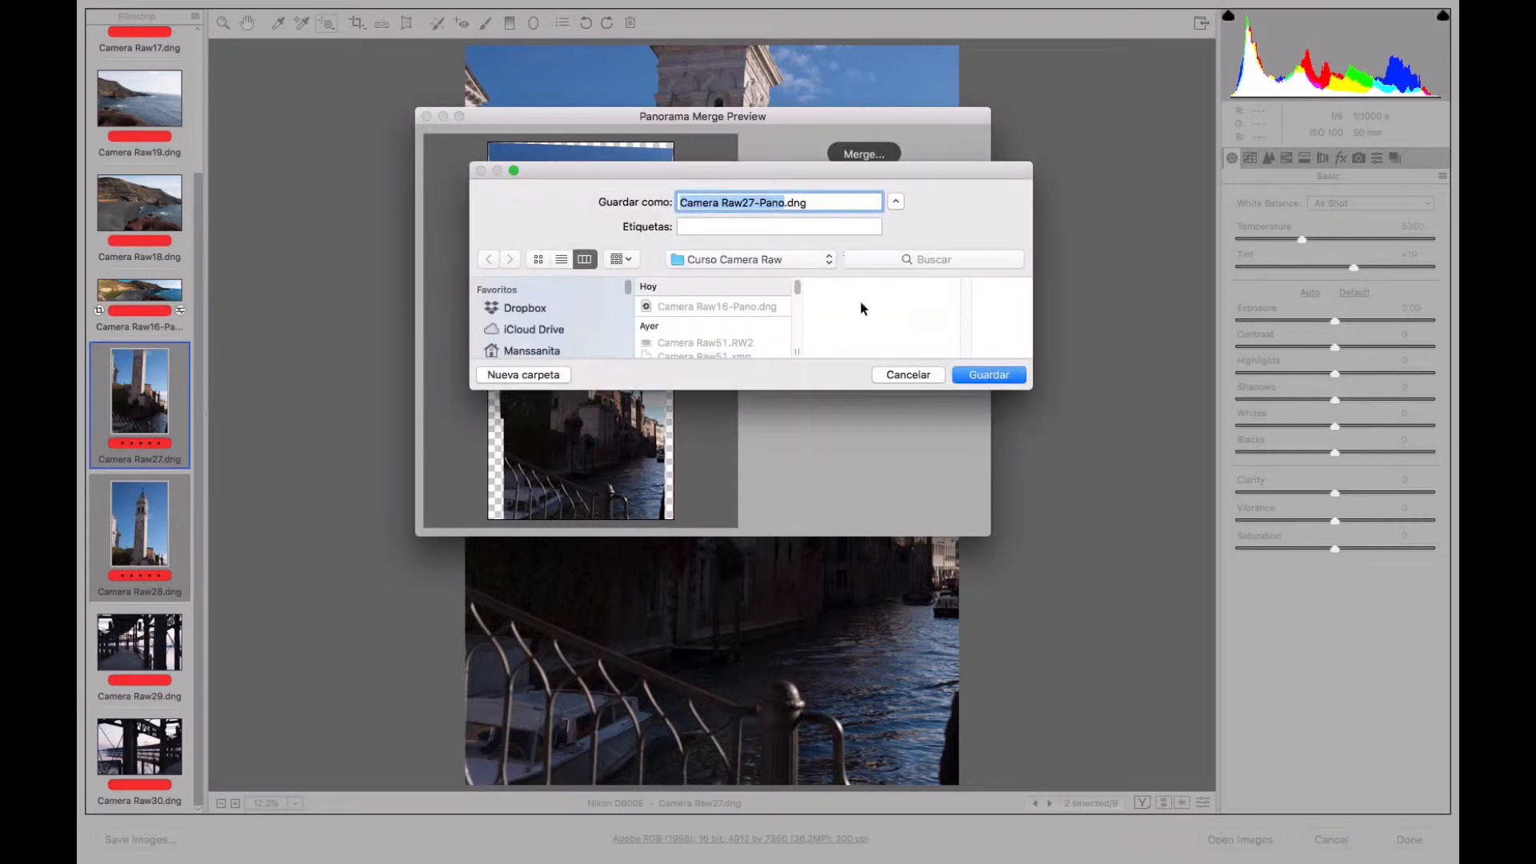
click(987, 376)
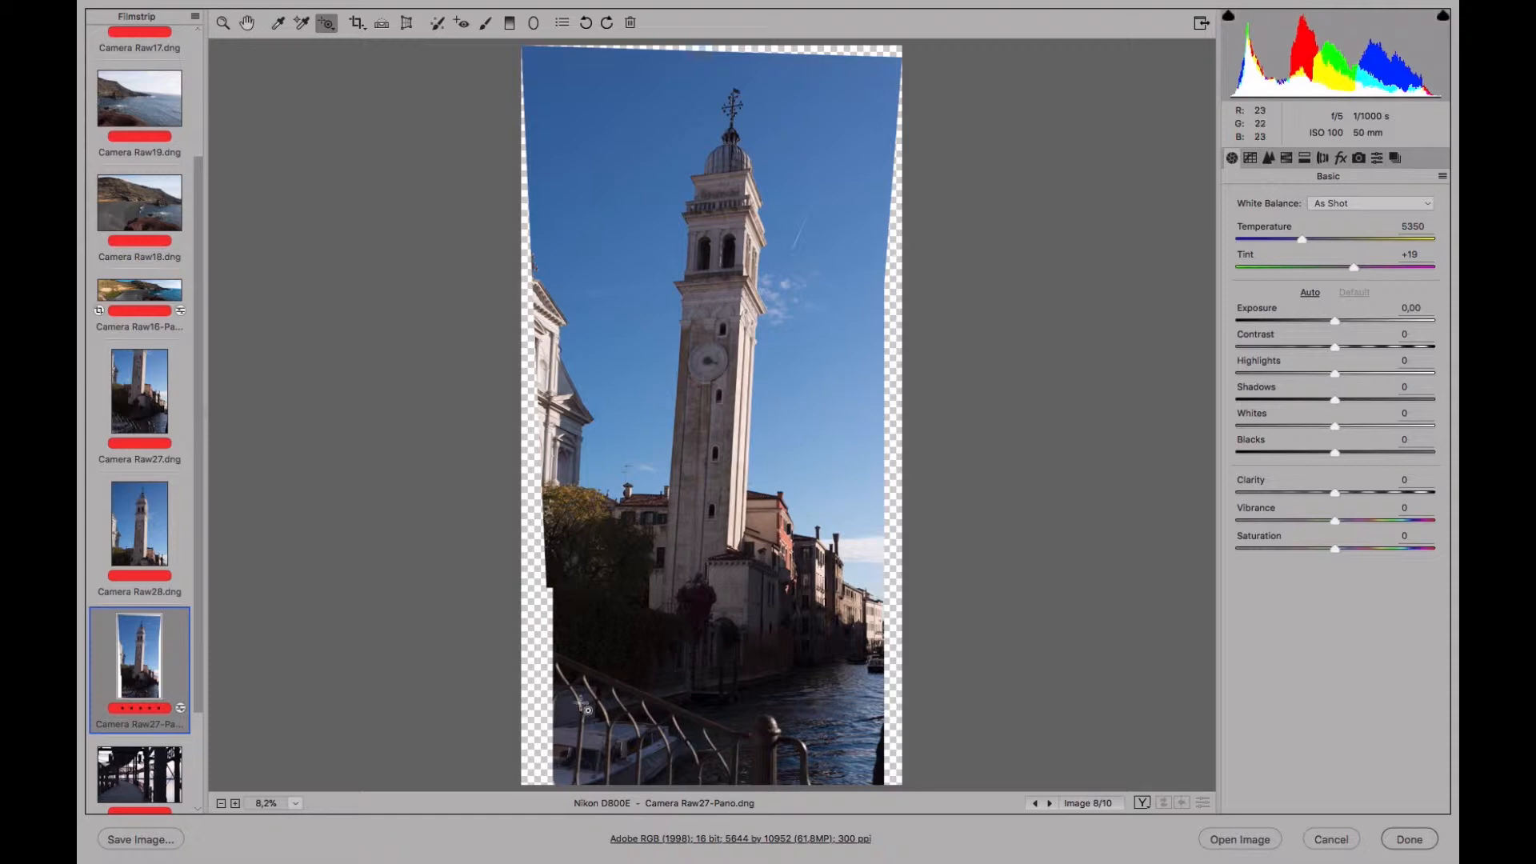
click(144, 398)
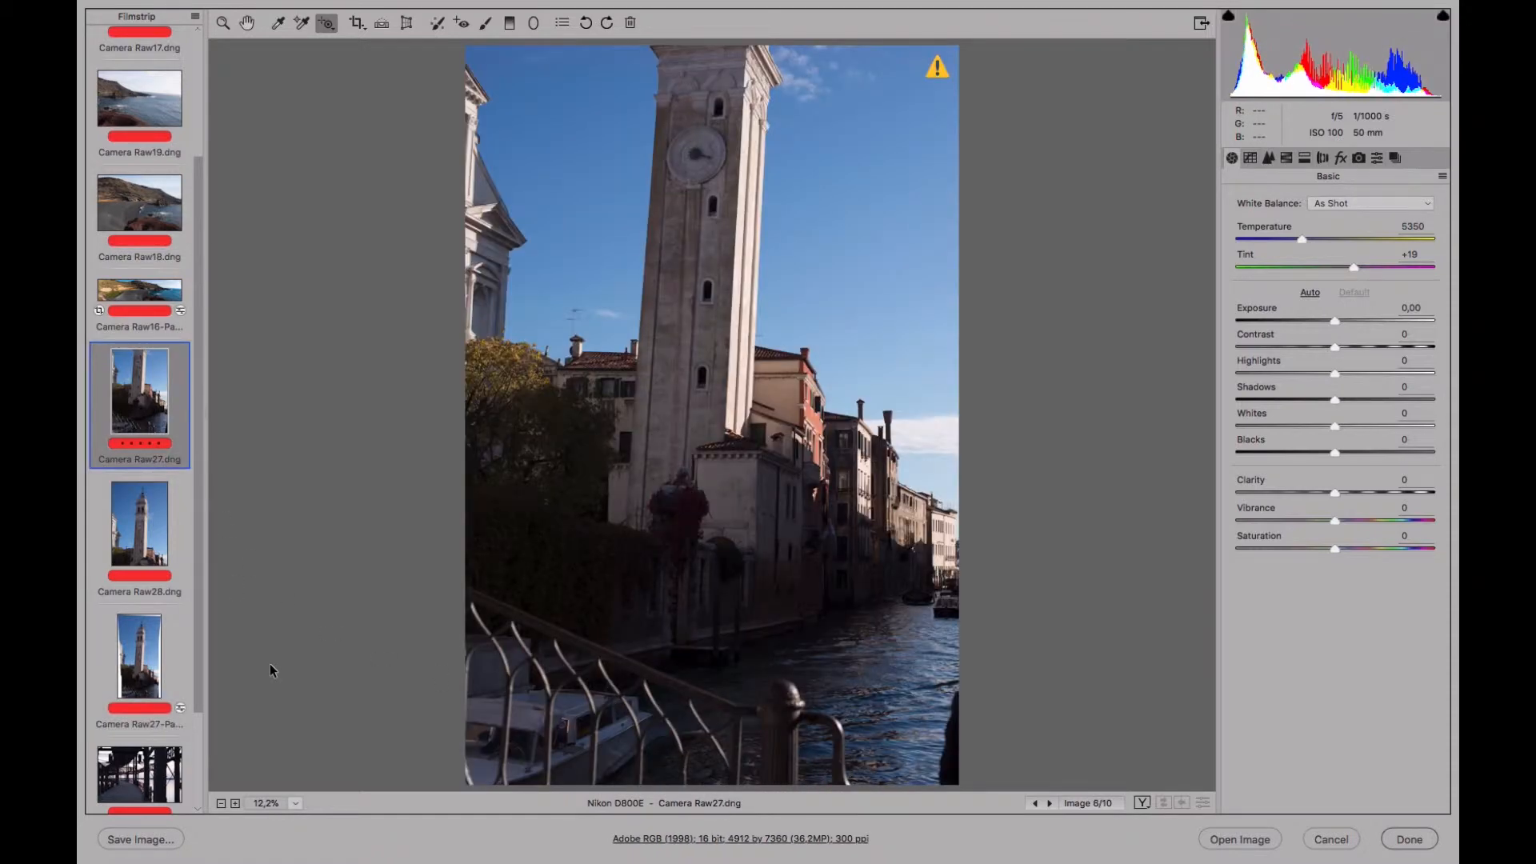
click(186, 695)
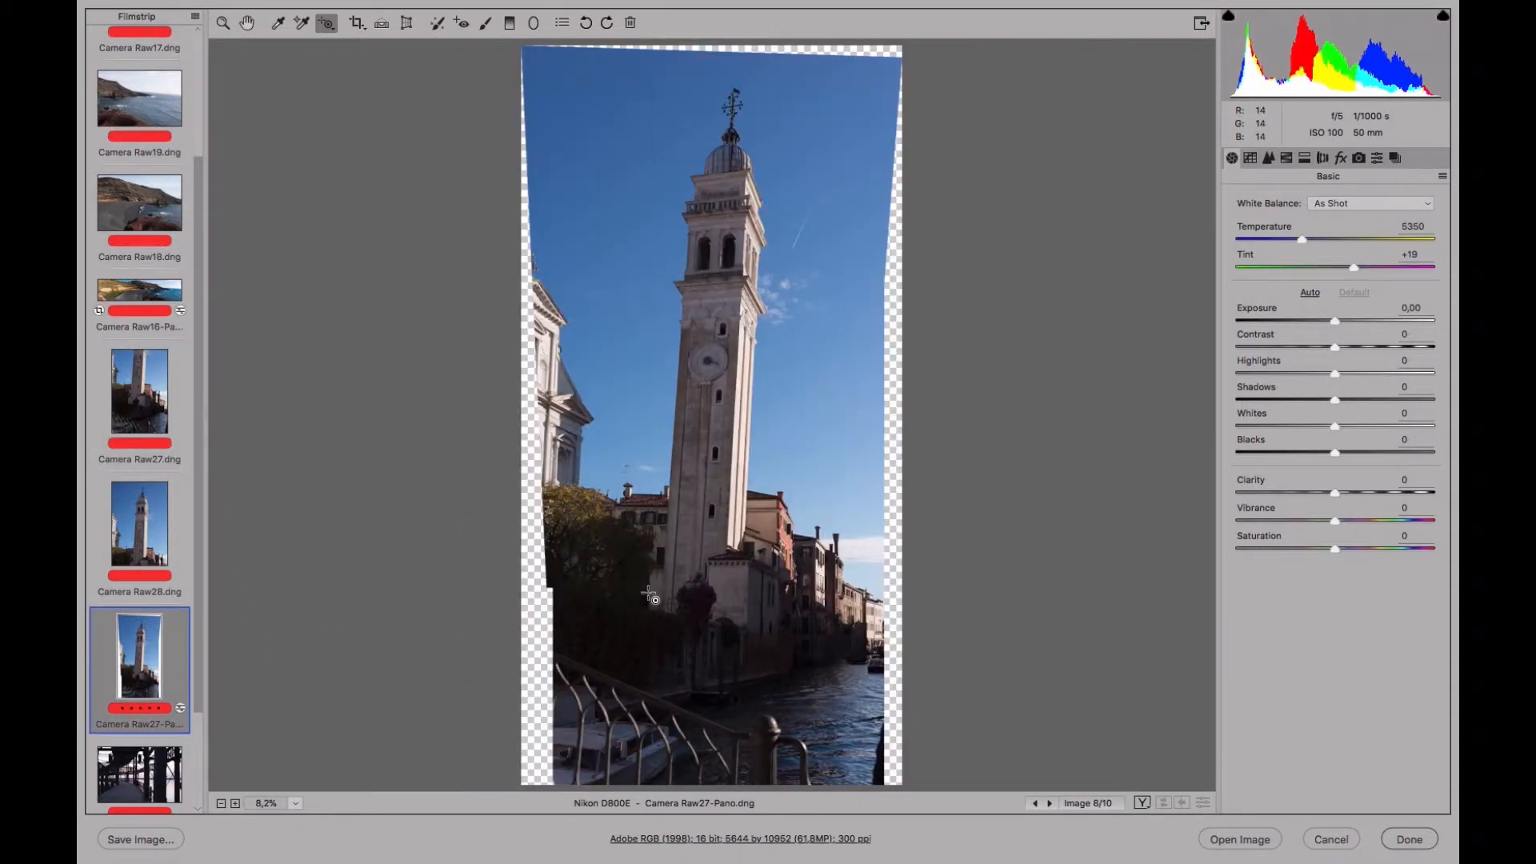
Crop the bell tower panorama to 4303 by 10373 pixels, excluding the transparent edges and rotating the crop to straighten the tower
click(357, 24)
drag(532, 55, 885, 765)
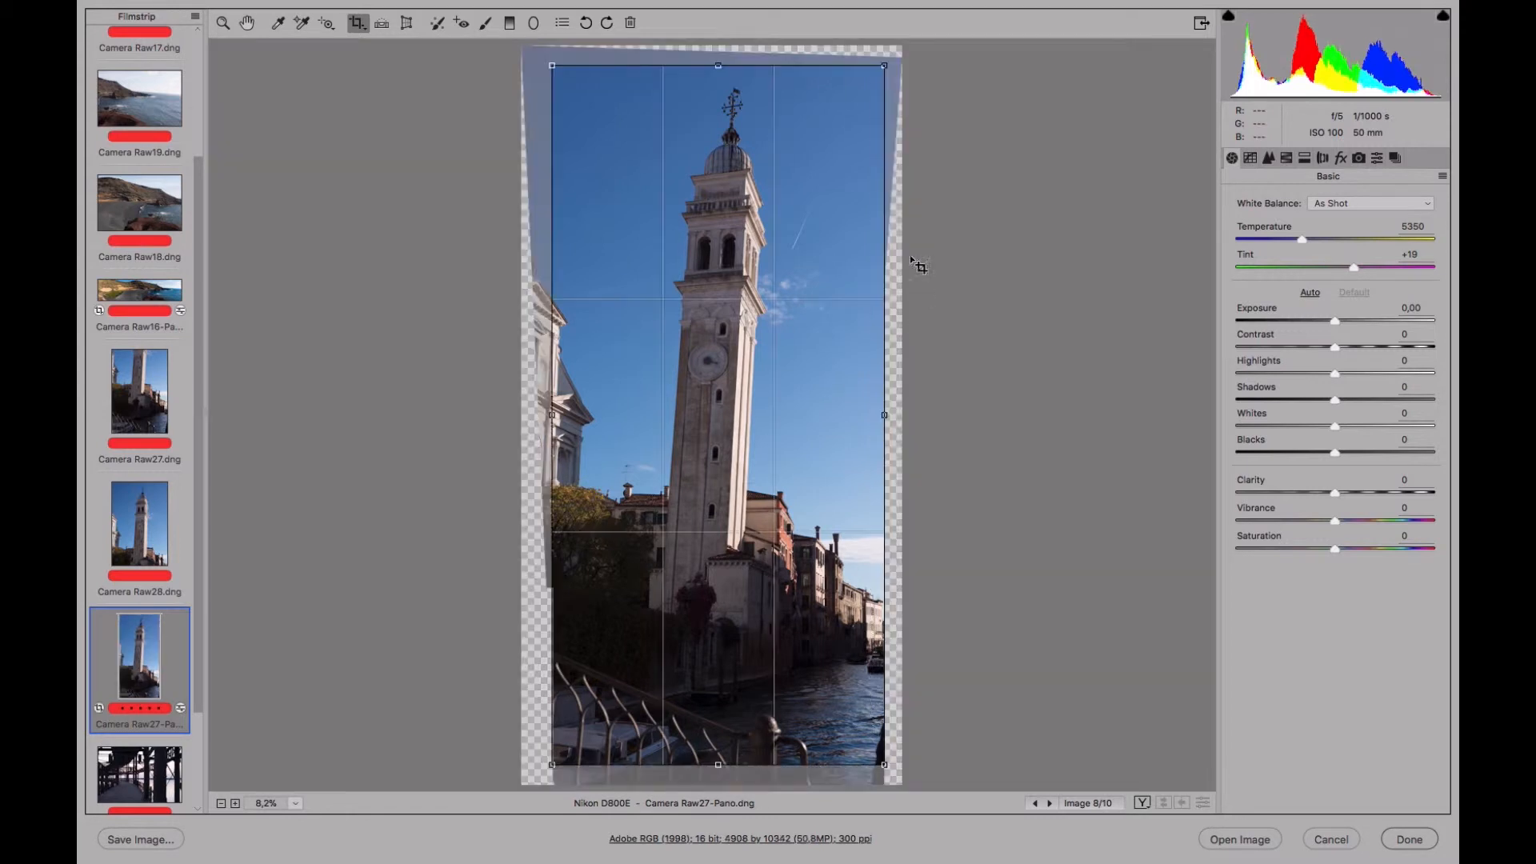
drag(894, 128, 900, 132)
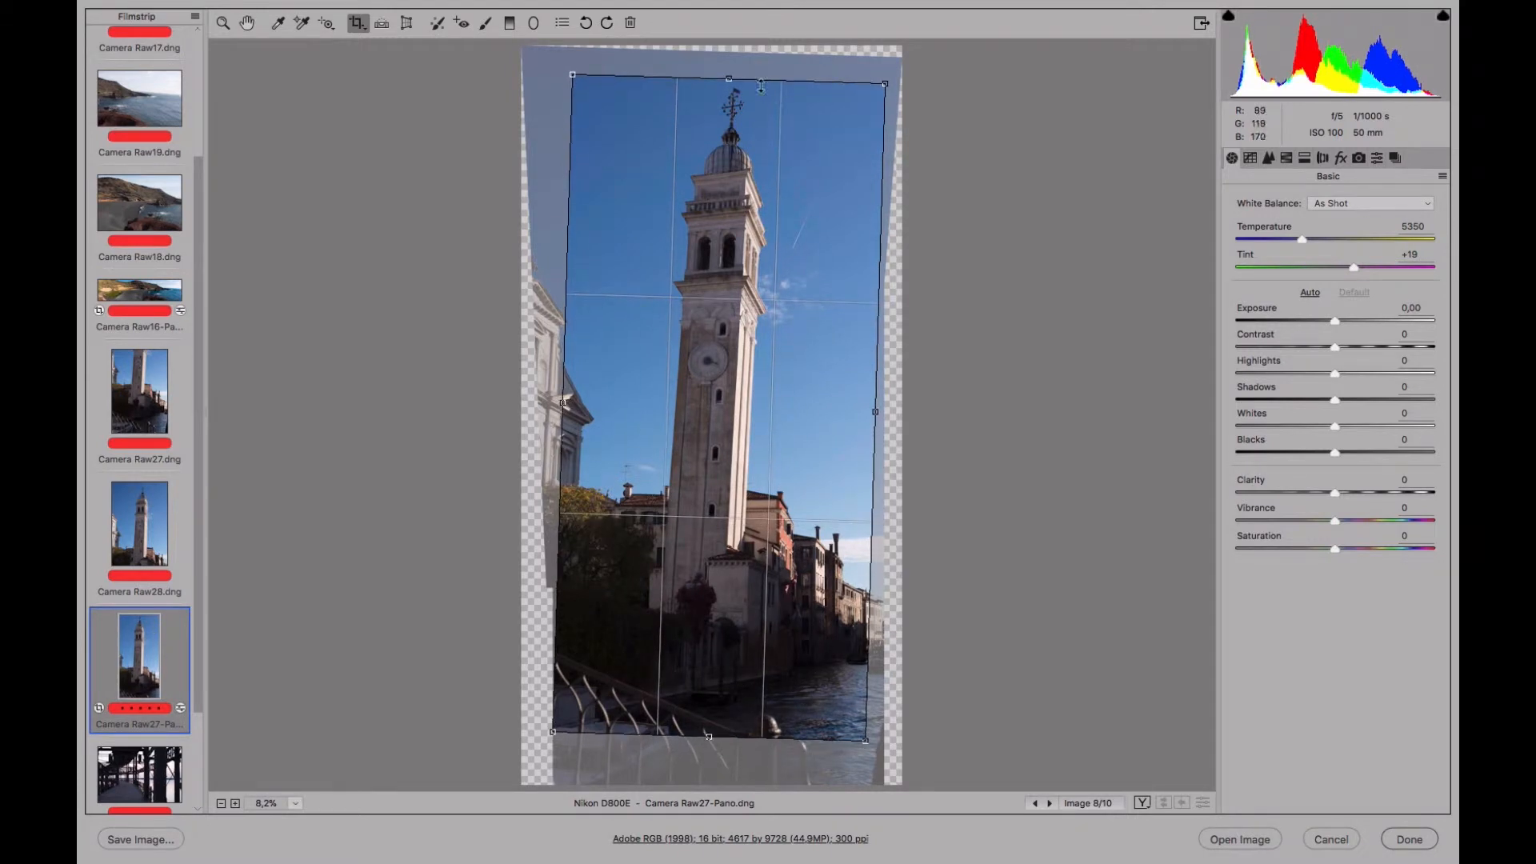
drag(729, 82, 729, 60)
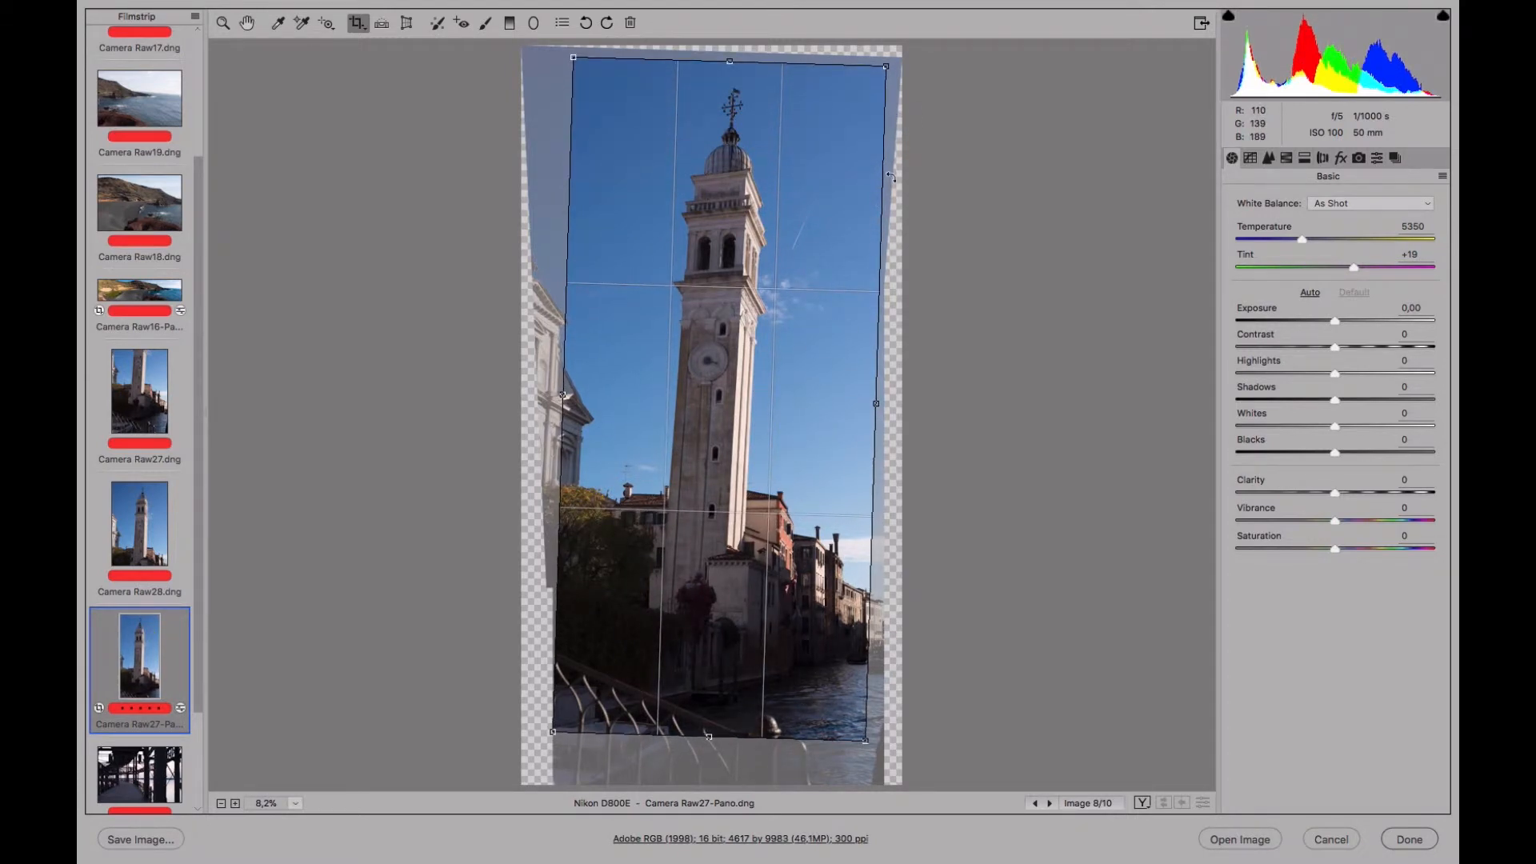
drag(890, 176, 895, 183)
drag(570, 393, 579, 392)
drag(703, 722, 702, 767)
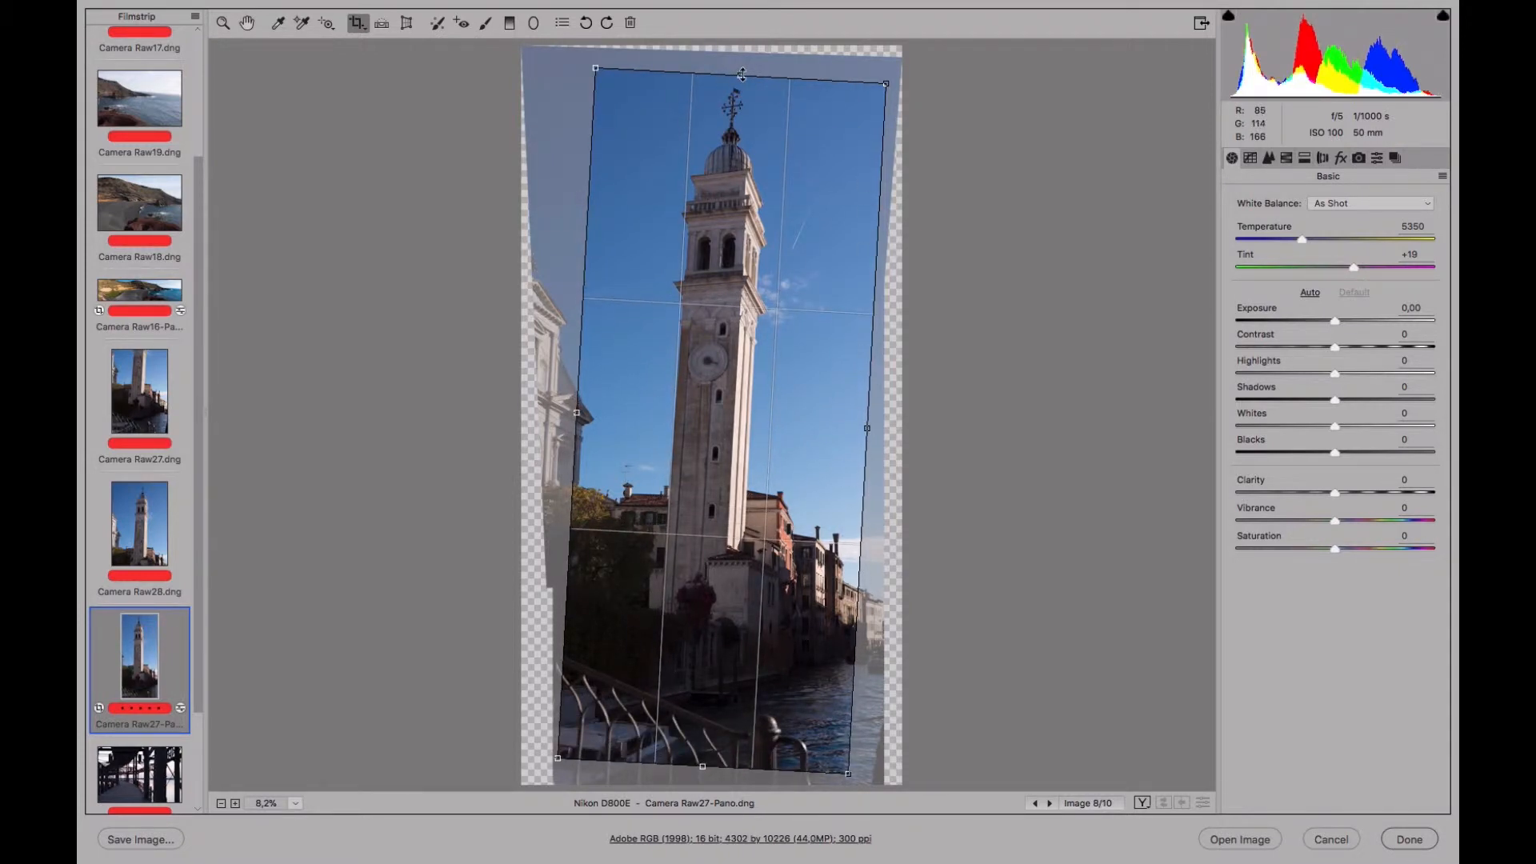
drag(743, 75, 743, 62)
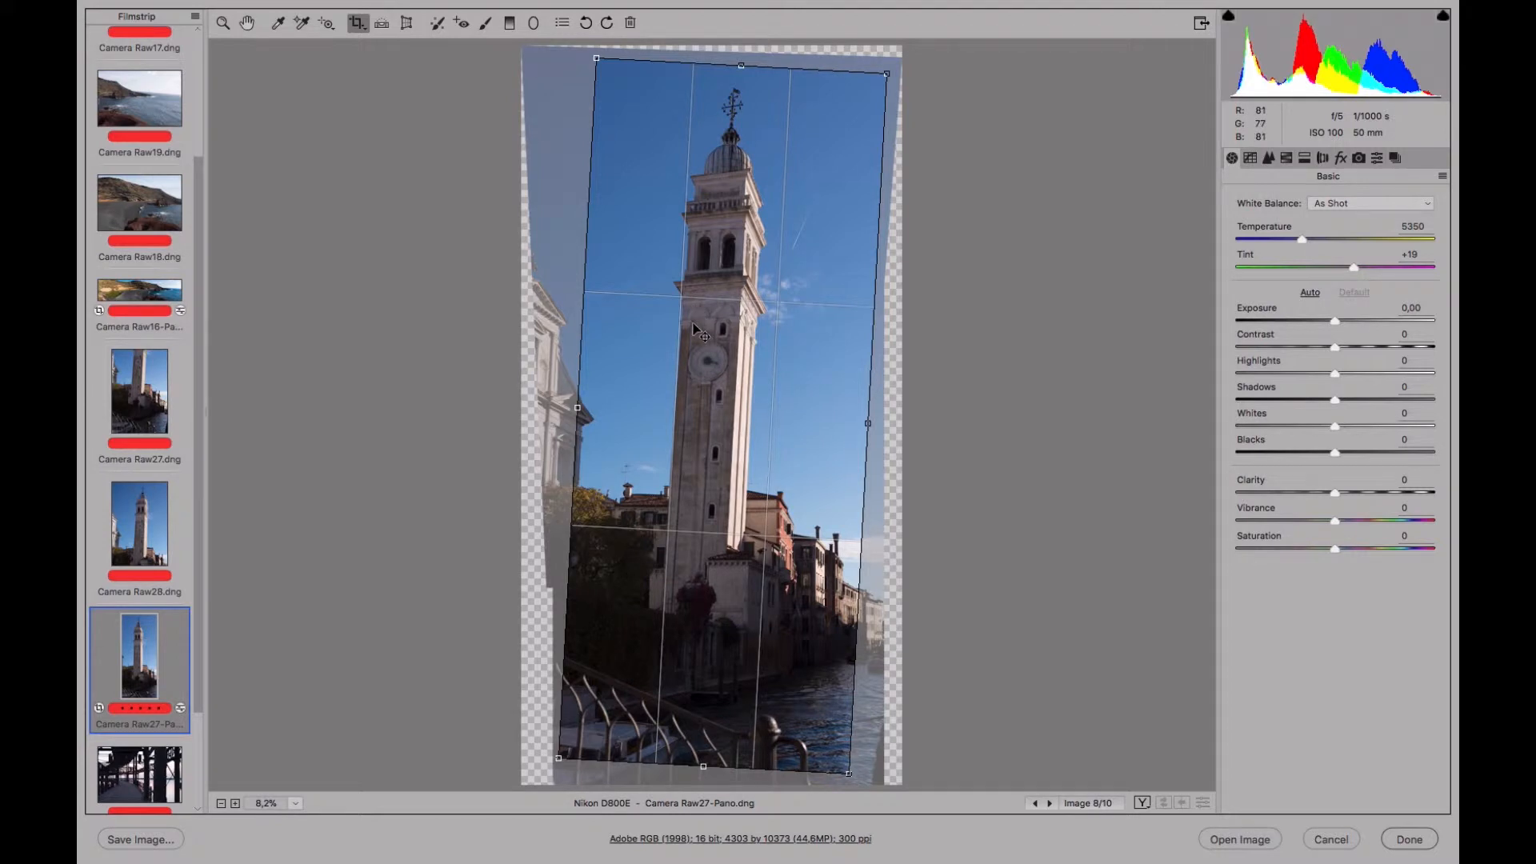
key(Return)
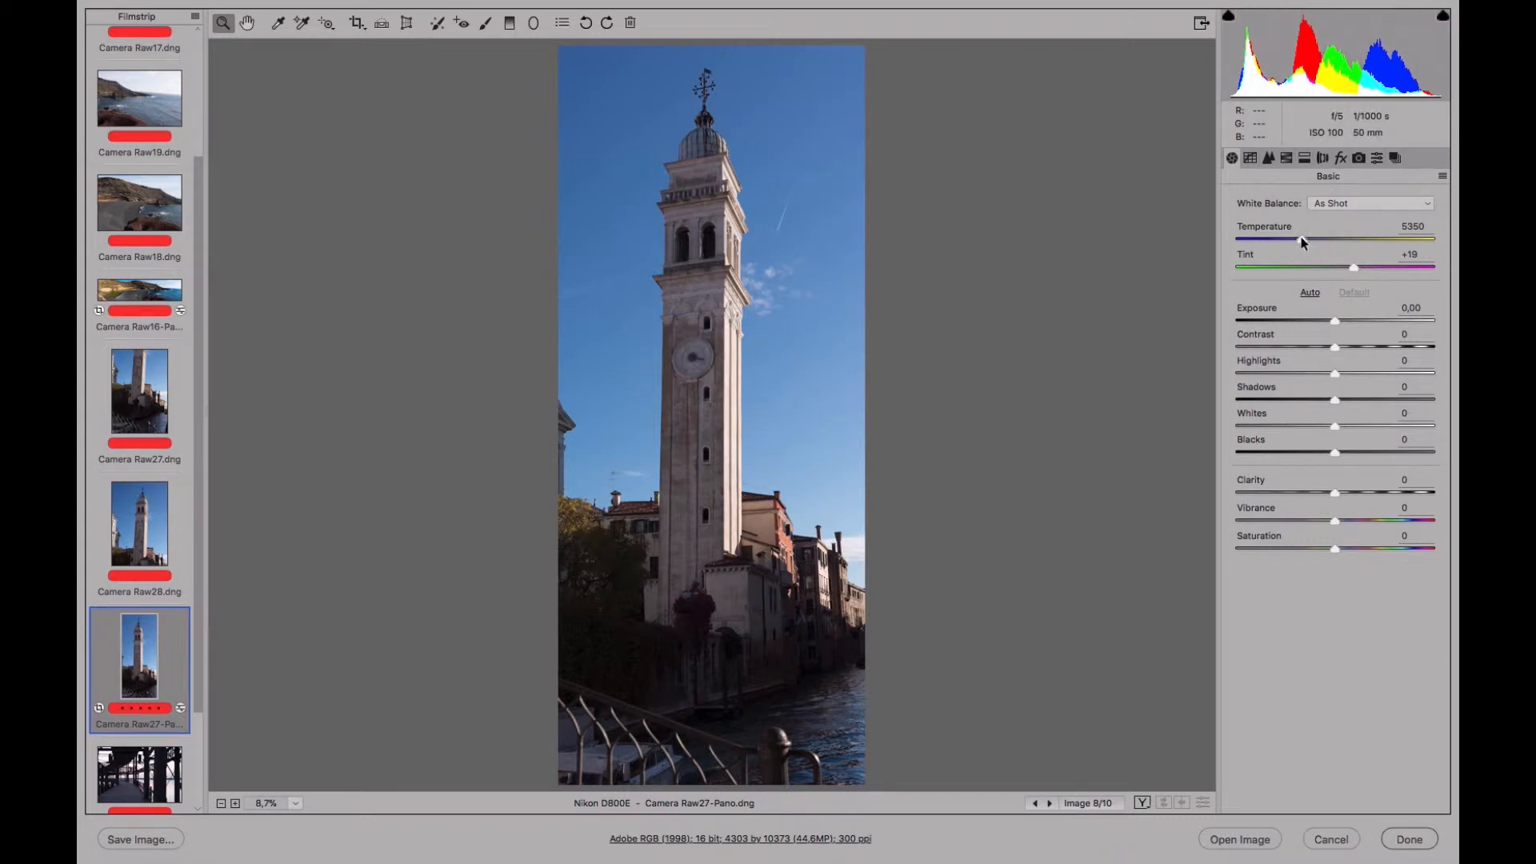
Set the tower panorama's Temperature to 6650, Shadows to +41, Blacks to -7, Clarity to +33 and Vibrance to about +47
drag(1302, 241, 1328, 241)
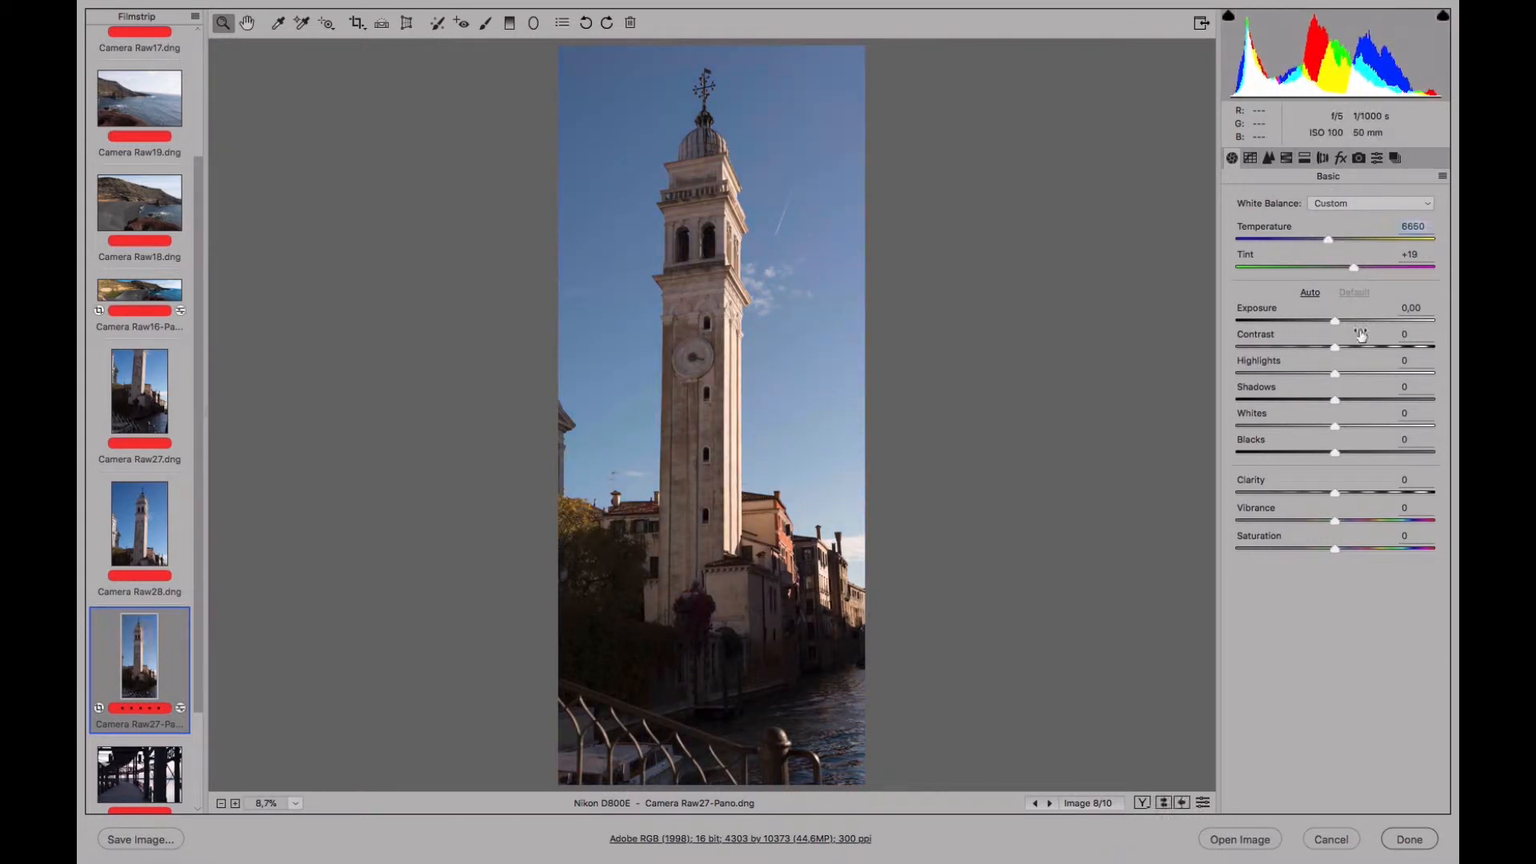
drag(1349, 400, 1376, 399)
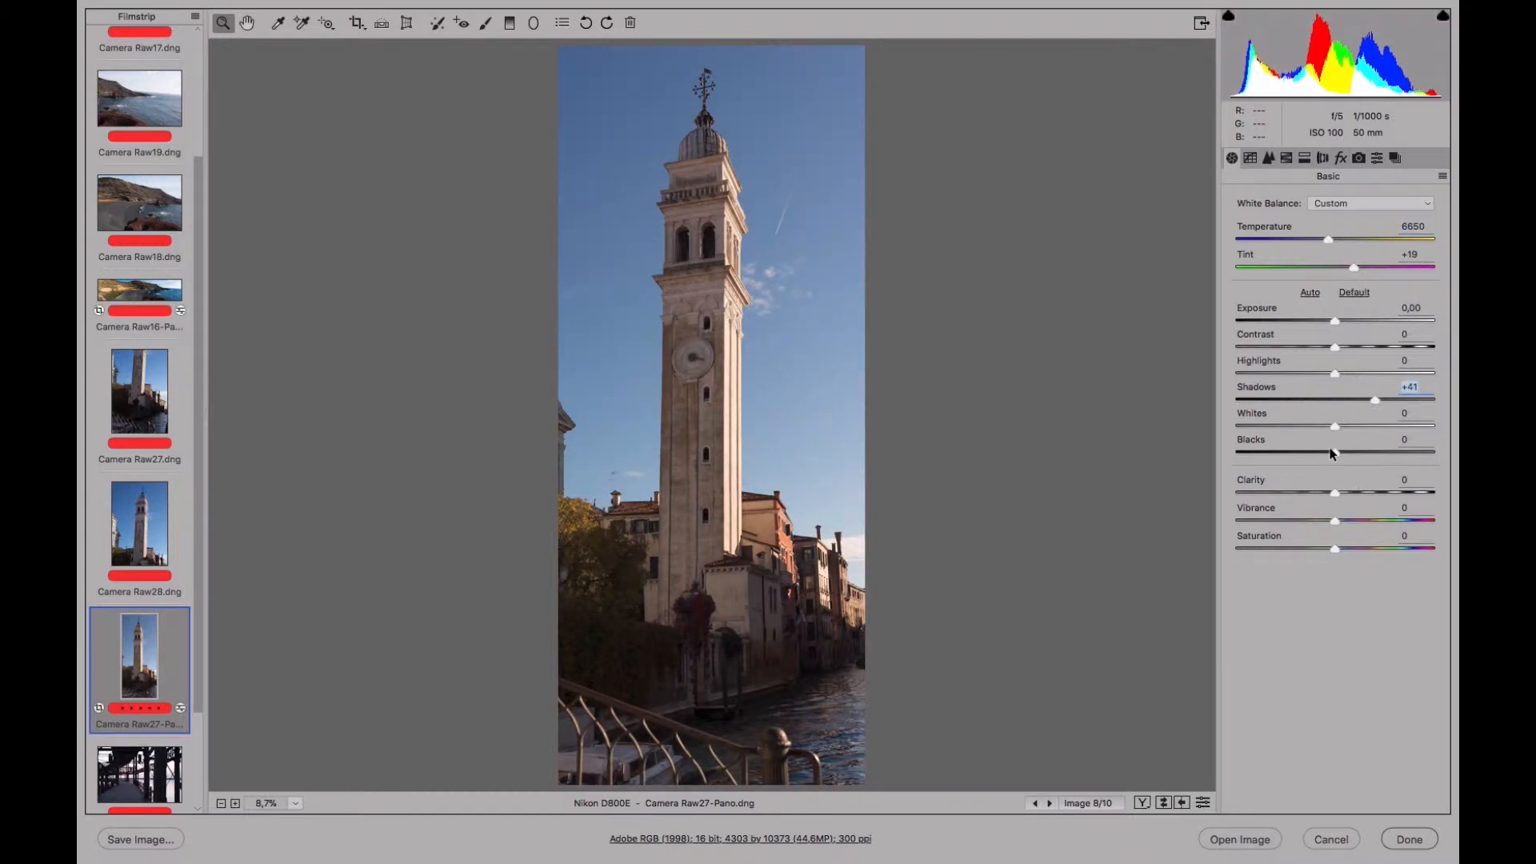
drag(1332, 453, 1379, 520)
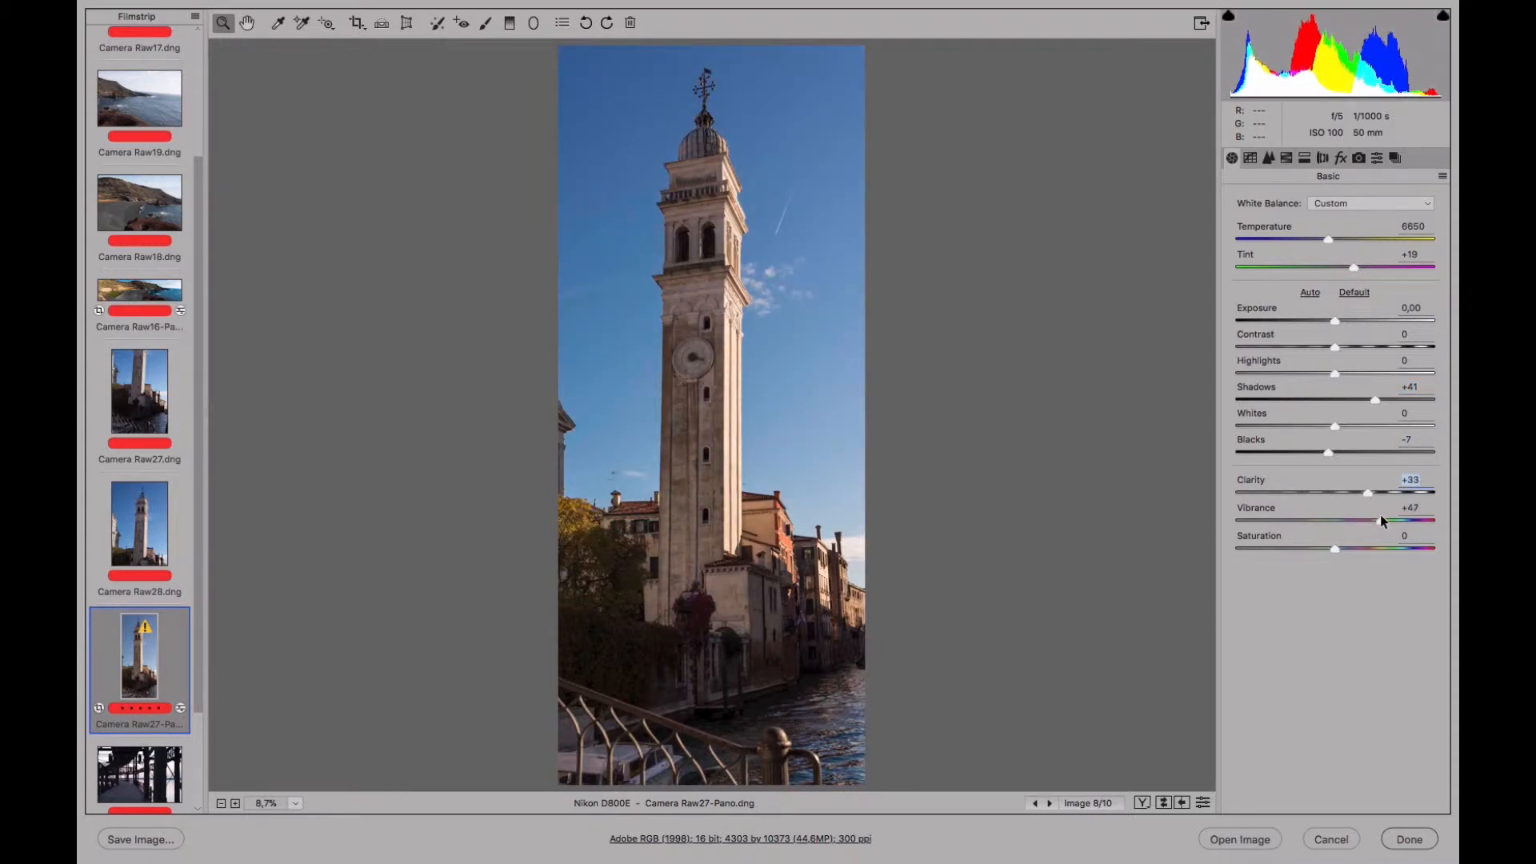
drag(1380, 517, 1379, 517)
Set the parametric tone curve's Highlights to +8 and Shadows to -11 on the tower panorama
click(1250, 159)
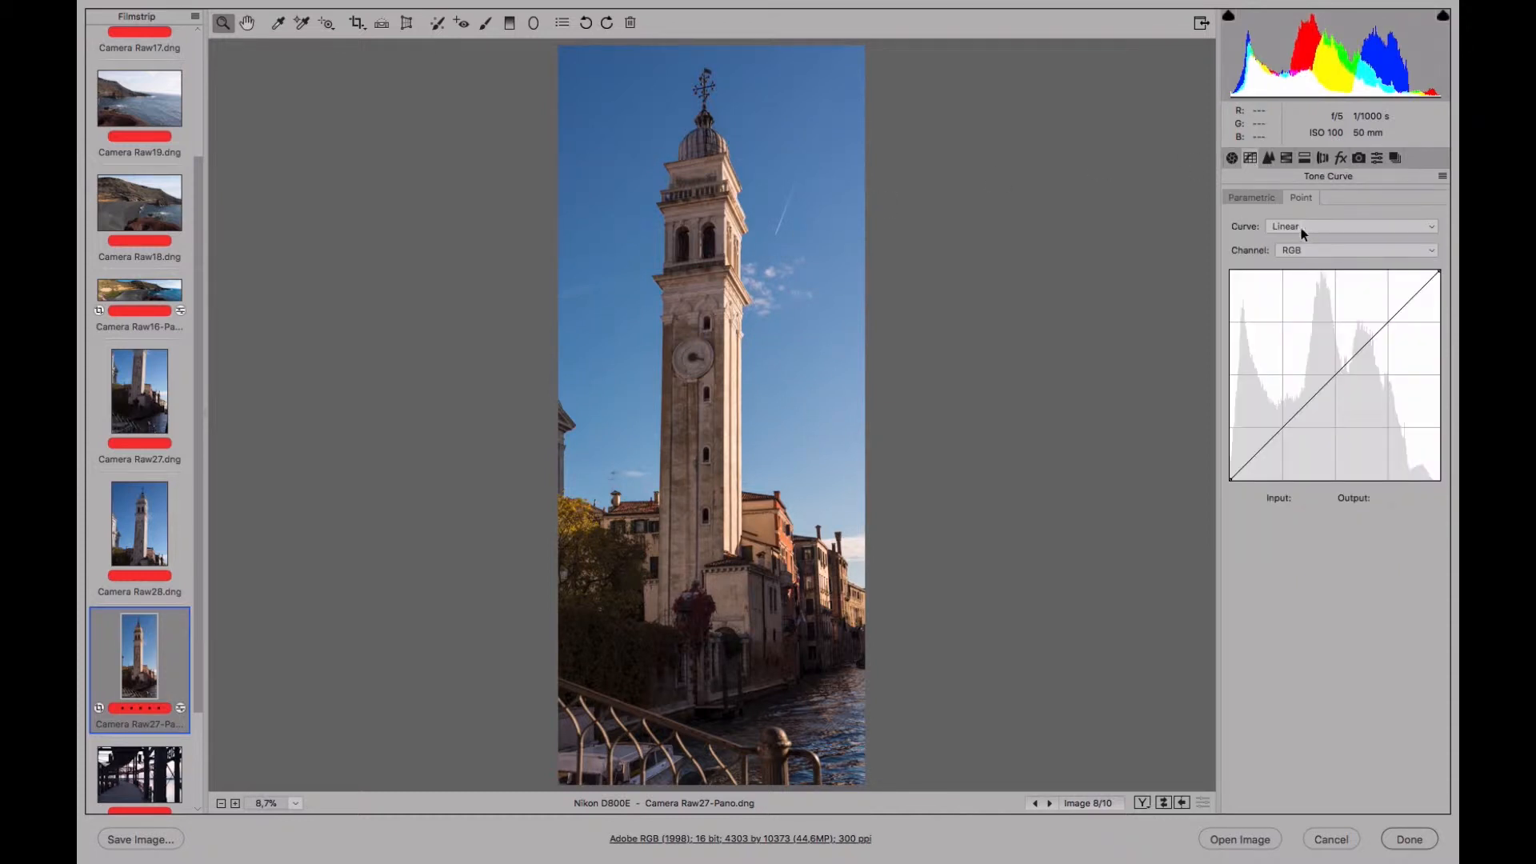
click(1251, 198)
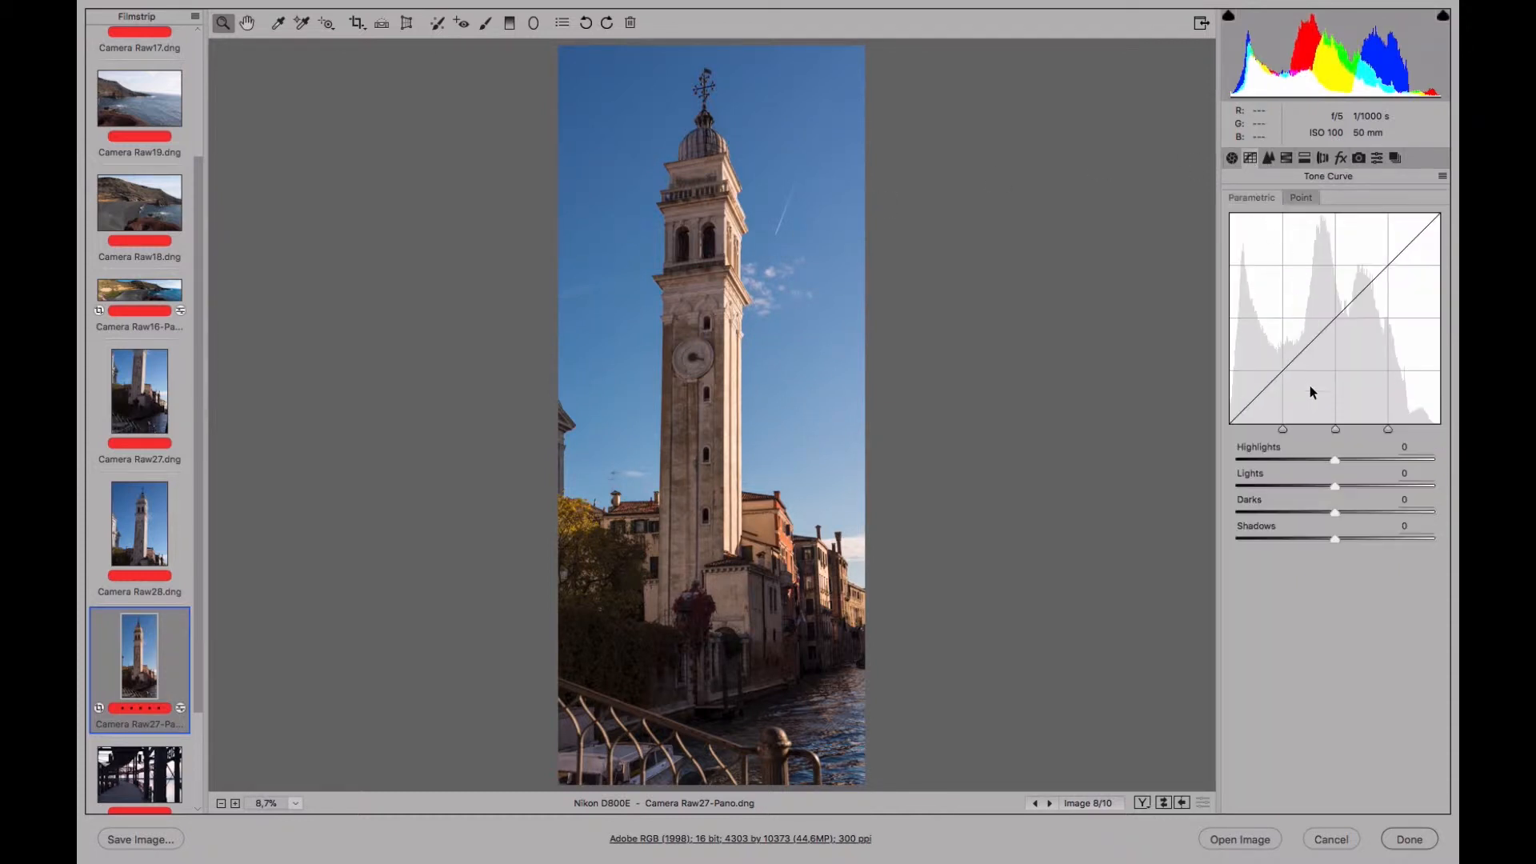
drag(1336, 459, 1342, 459)
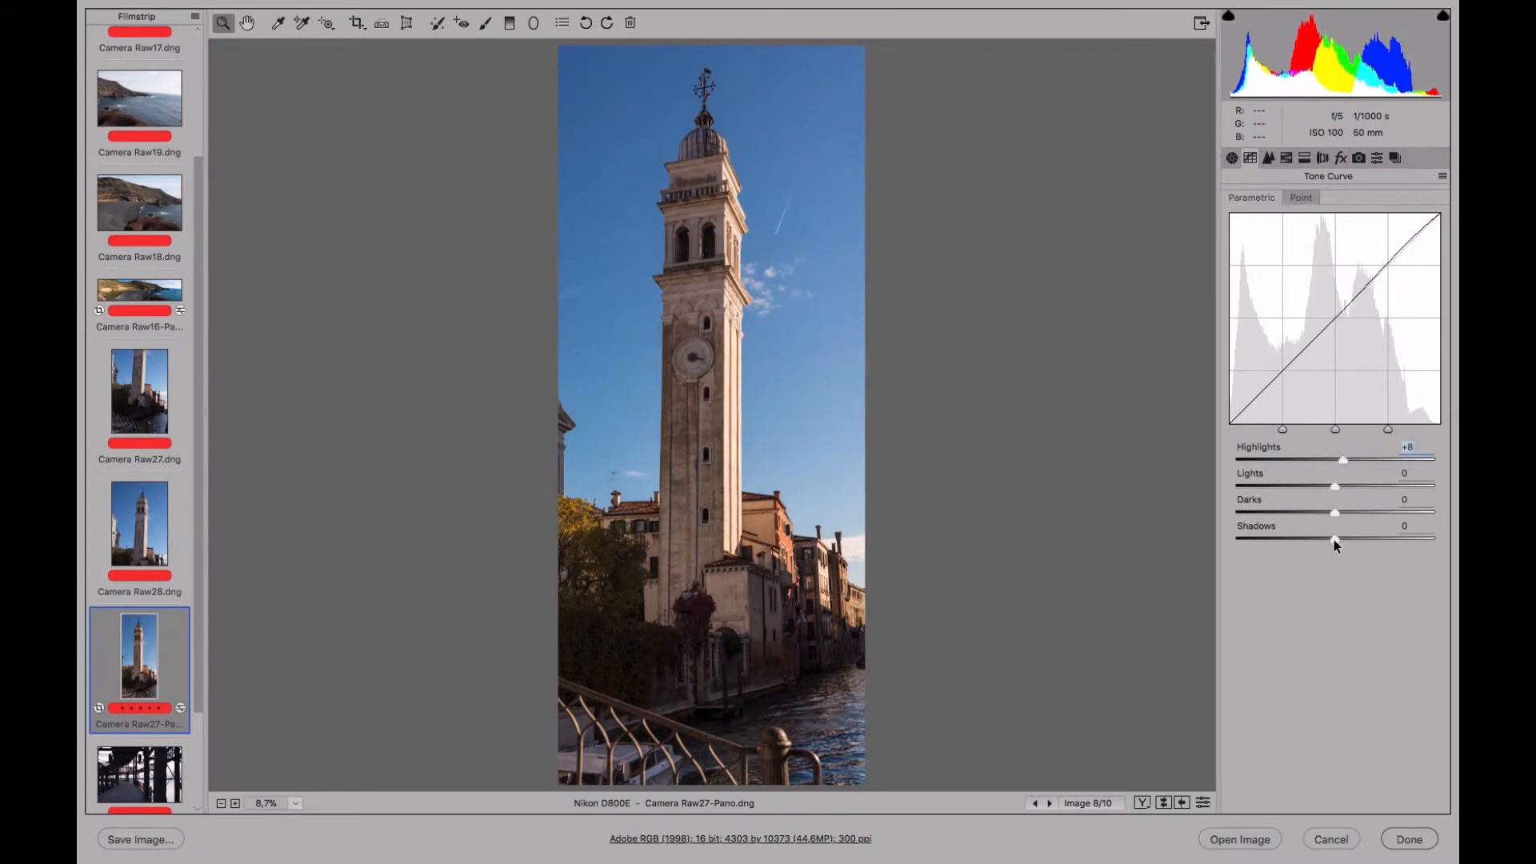
drag(1333, 540, 1324, 540)
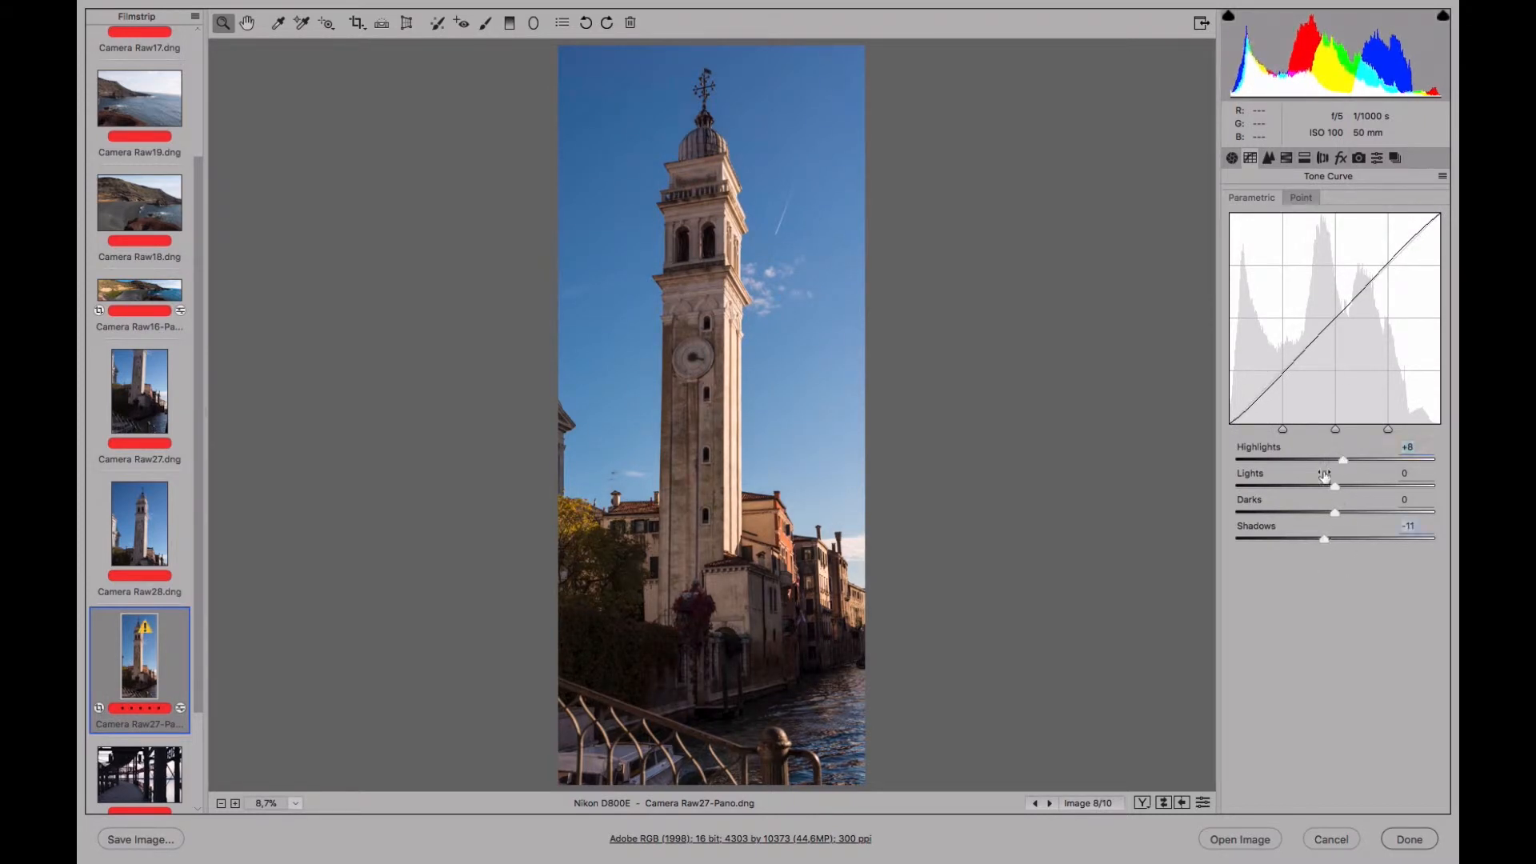
Darken the blue sky behind the tower with targeted adjustment, setting the Blues luminance to -20
click(1267, 158)
click(1285, 158)
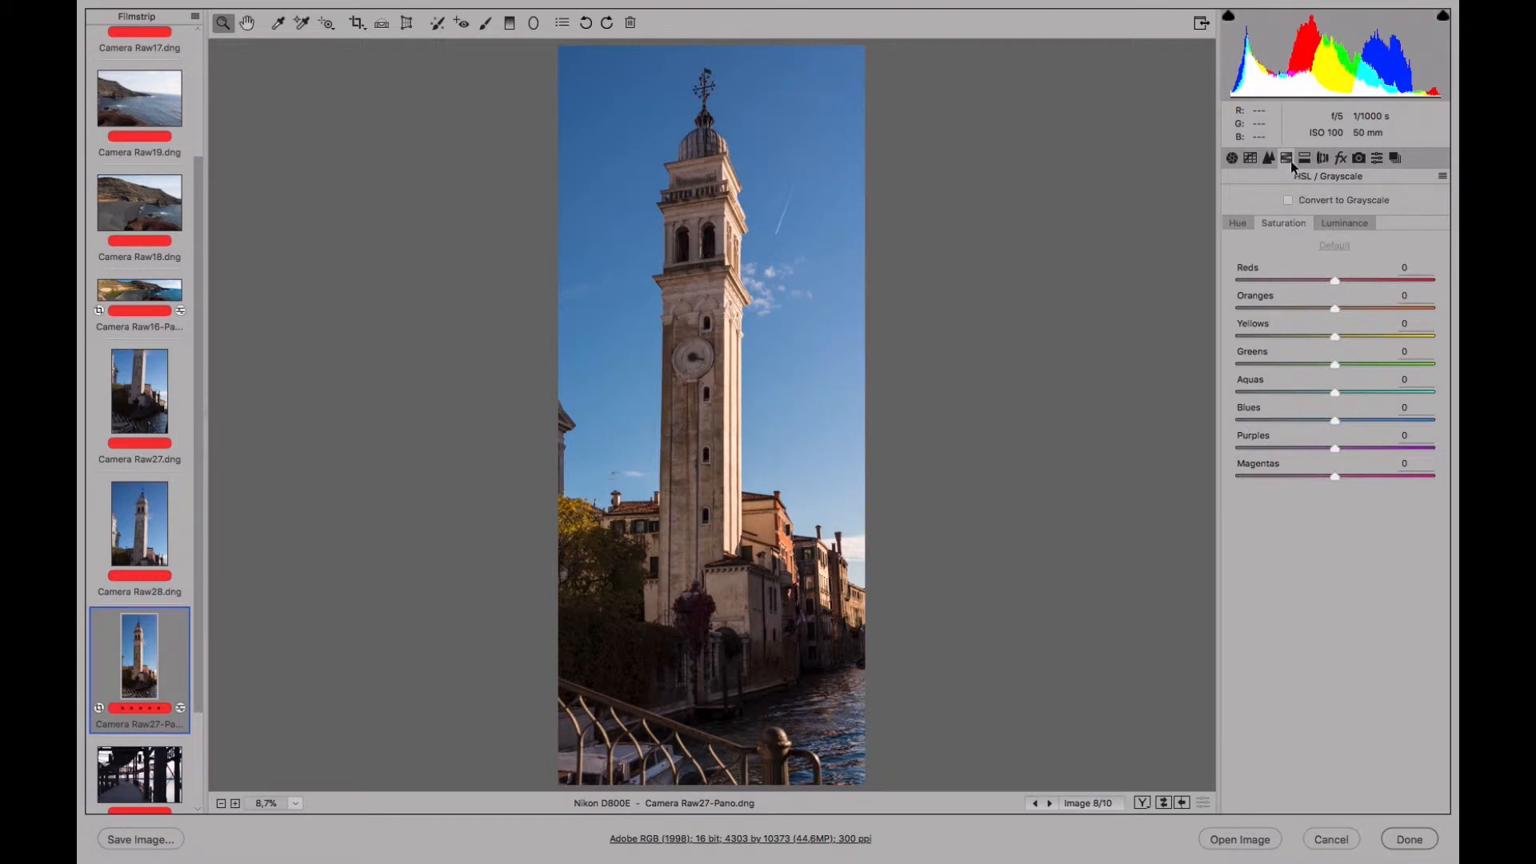
click(327, 24)
mouse_move(821, 286)
mouse_down()
mouse_move(819, 216)
mouse_move(823, 277)
mouse_up()
click(1235, 223)
click(1348, 224)
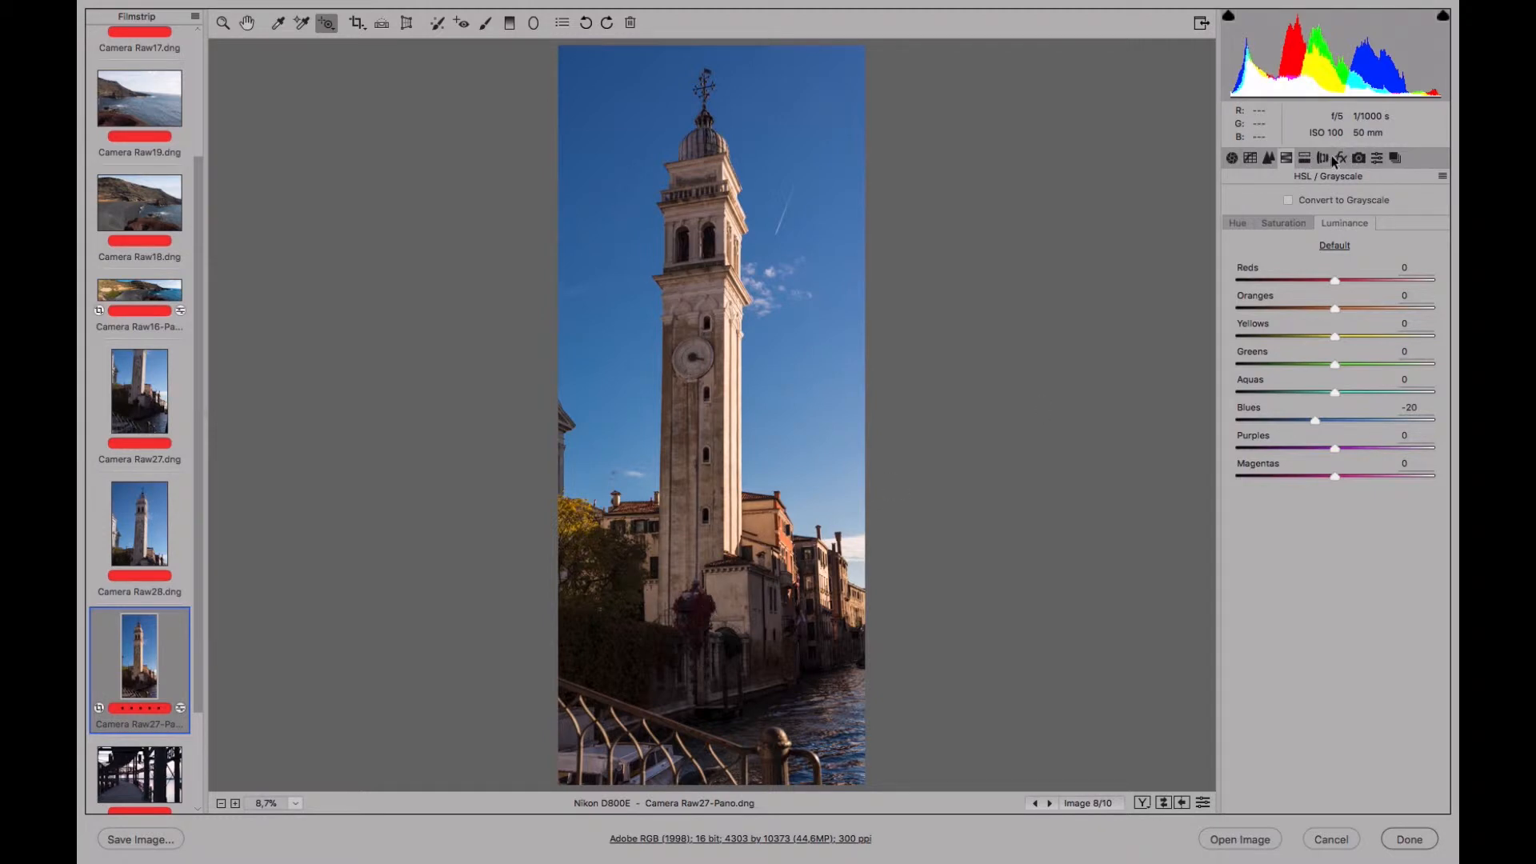
Save the bell tower panorama's development settings as a snapshot named Revelada
click(1396, 158)
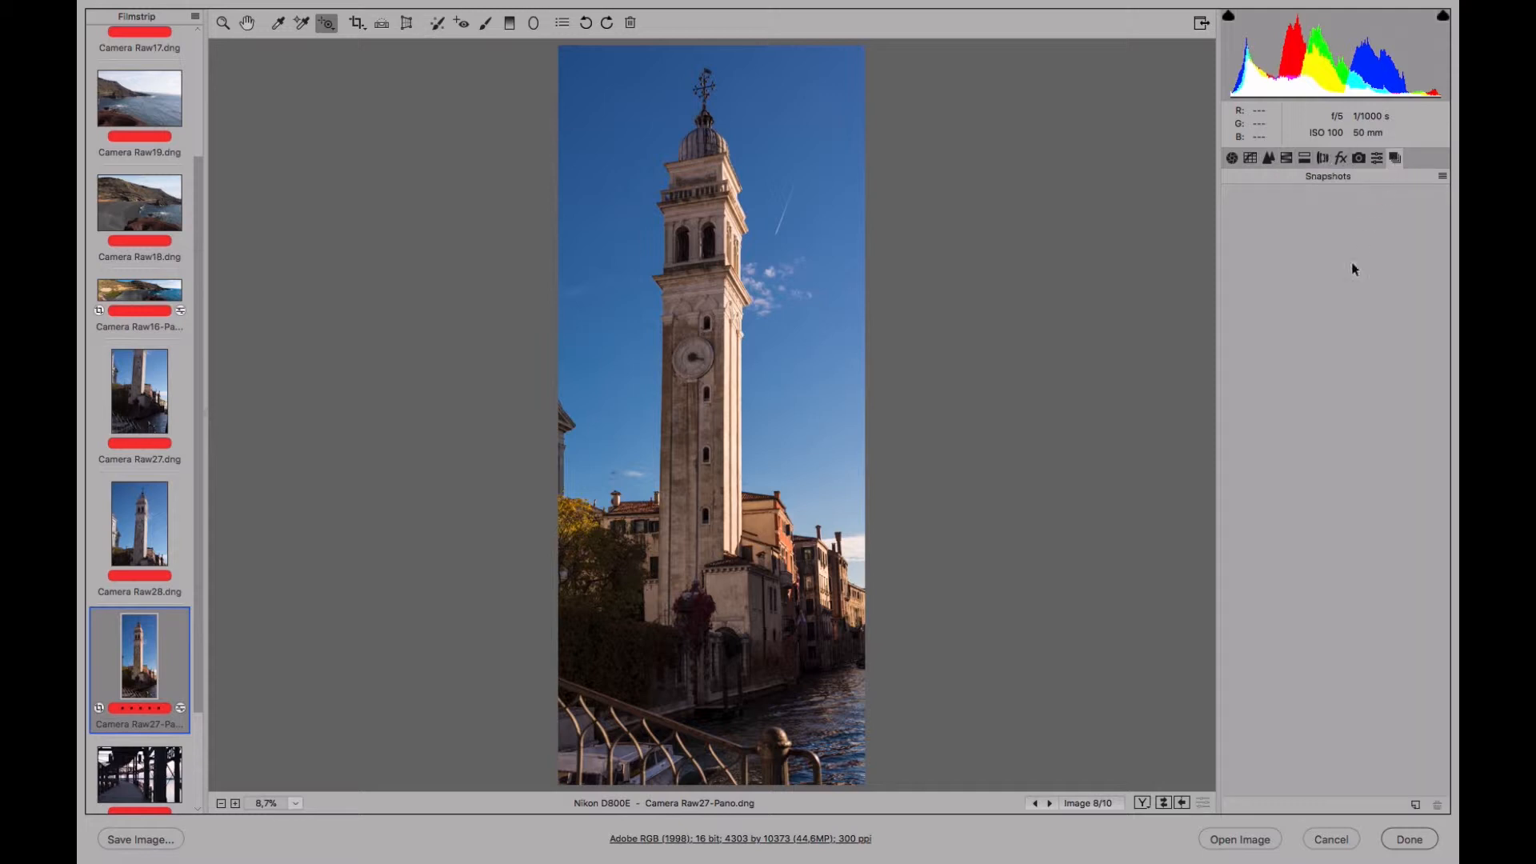
click(1416, 806)
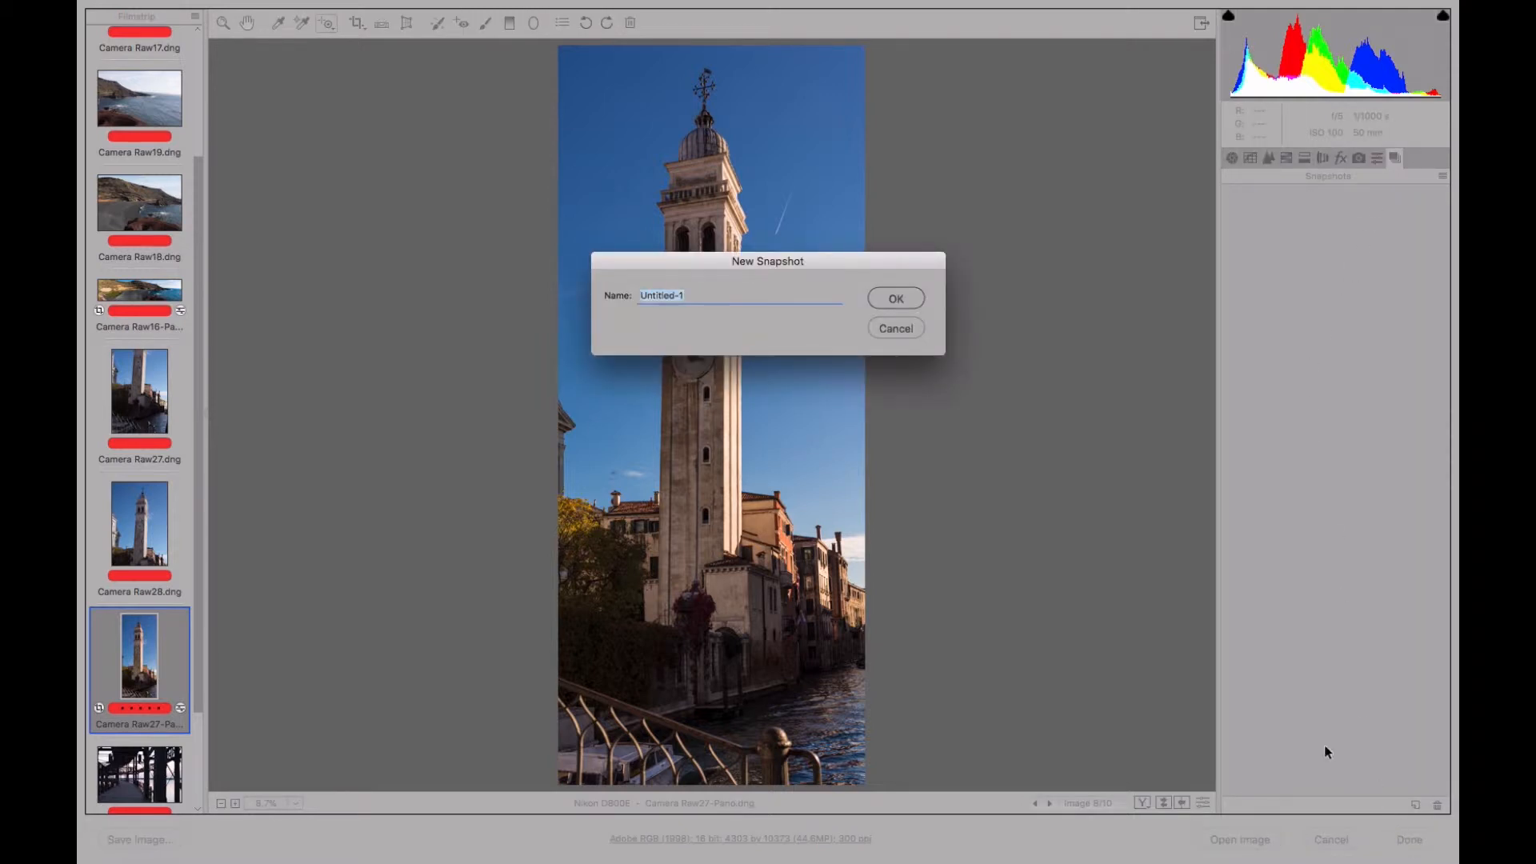
text(Revelada)
click(899, 304)
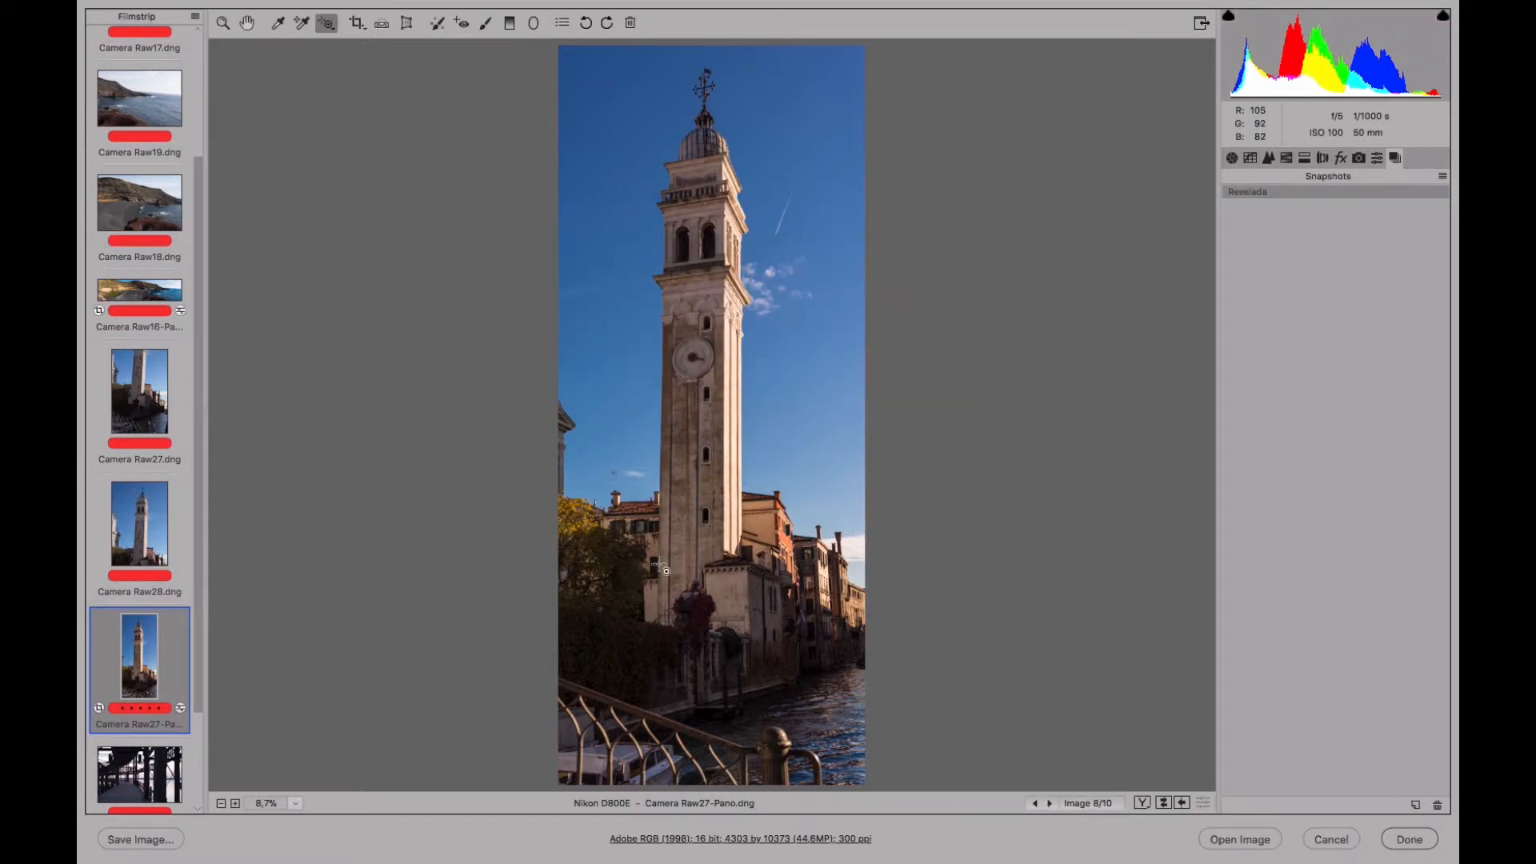
Compare the wooden pier photos Camera Raw29.dng and Camera Raw30.dng as source images for another panorama
scroll(195, 444, down, 1)
scroll(197, 496, down, 3)
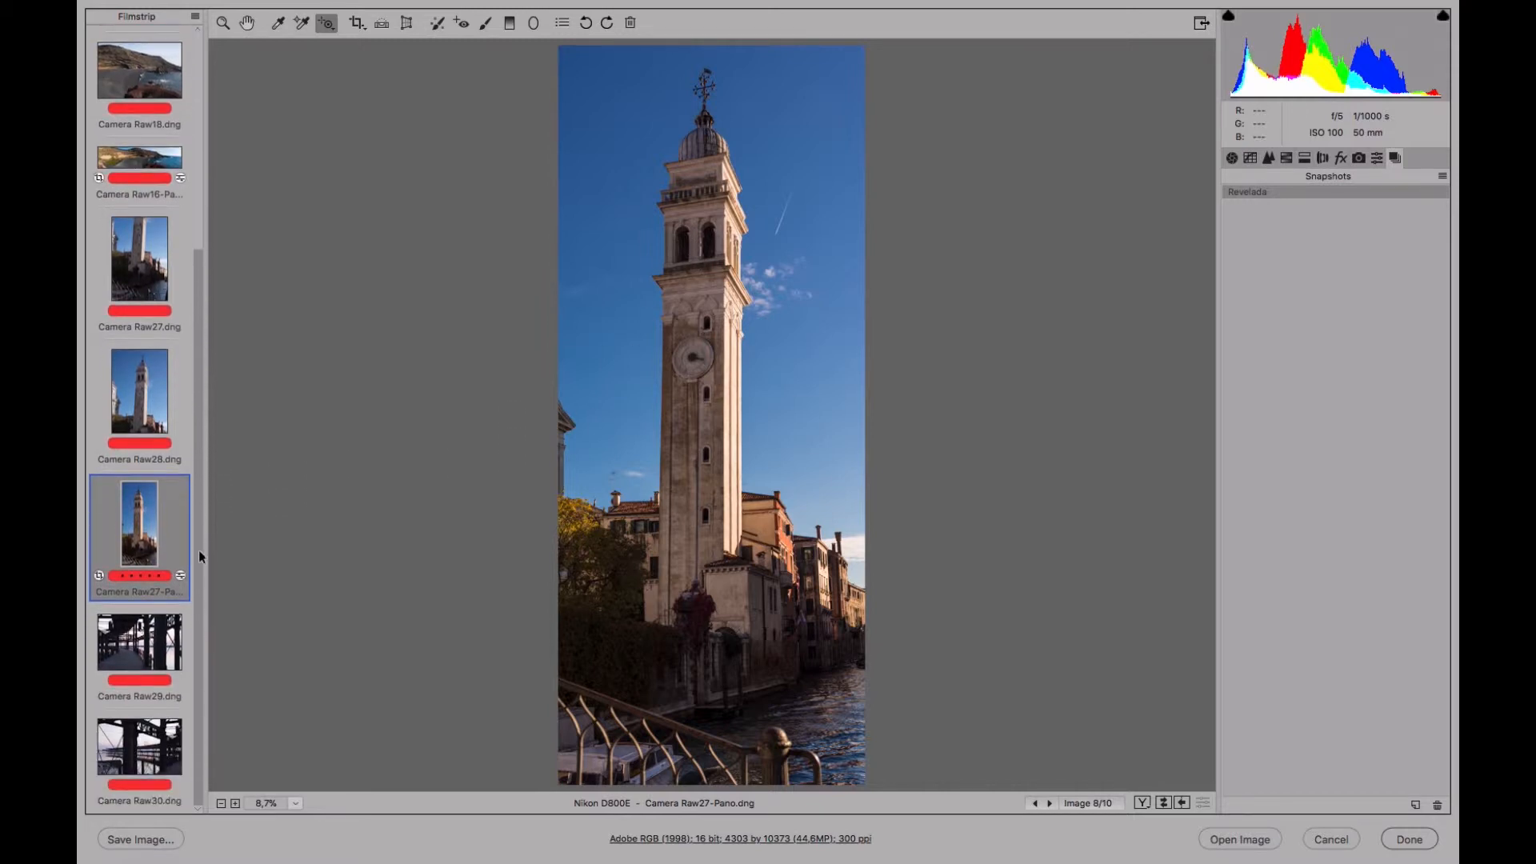
click(175, 652)
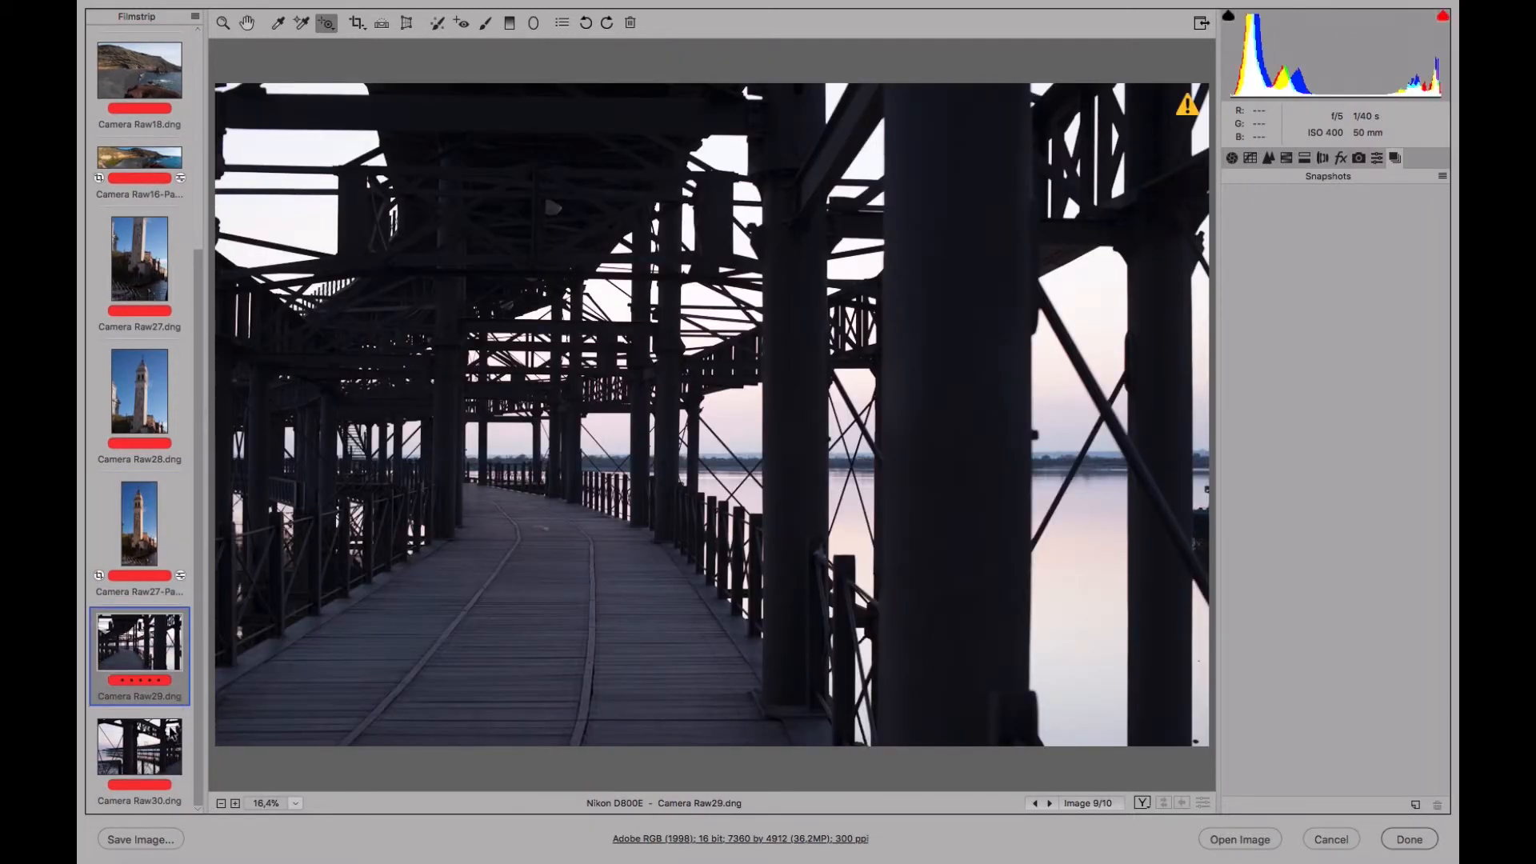
click(170, 732)
click(163, 676)
click(164, 725)
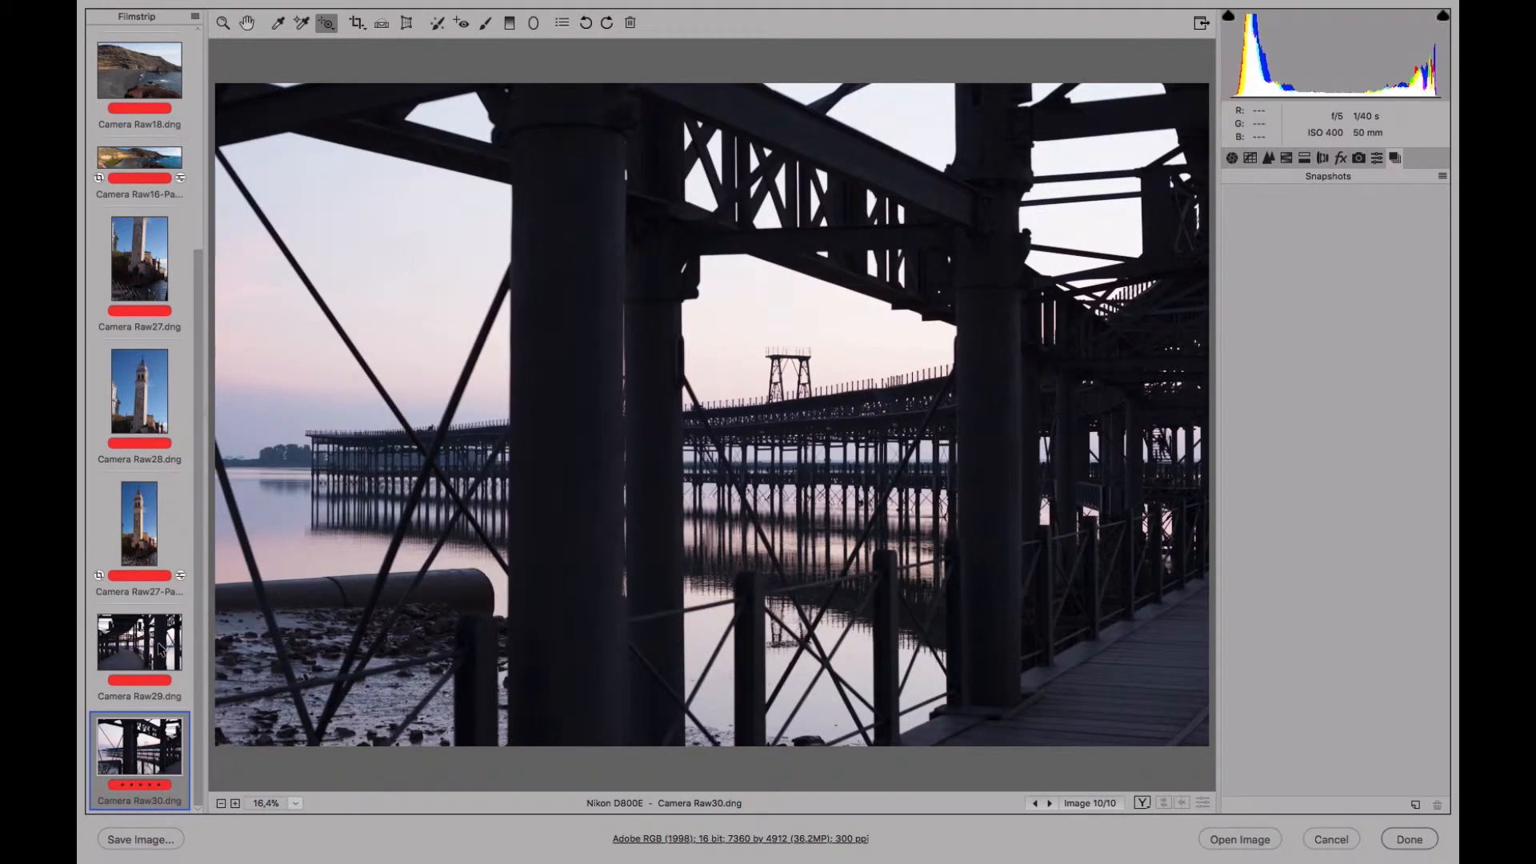
click(162, 649)
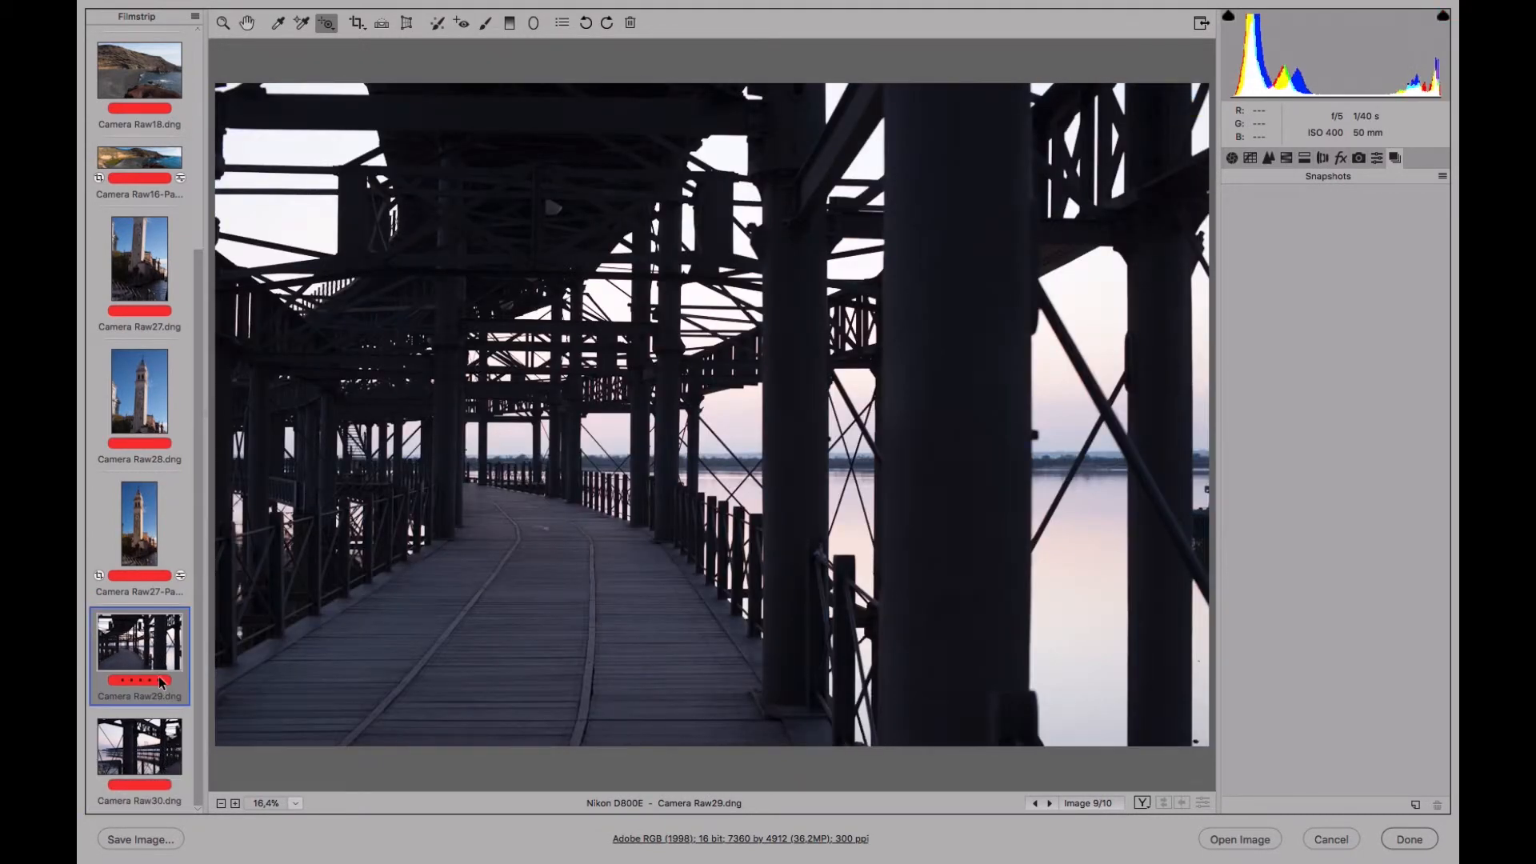
click(156, 735)
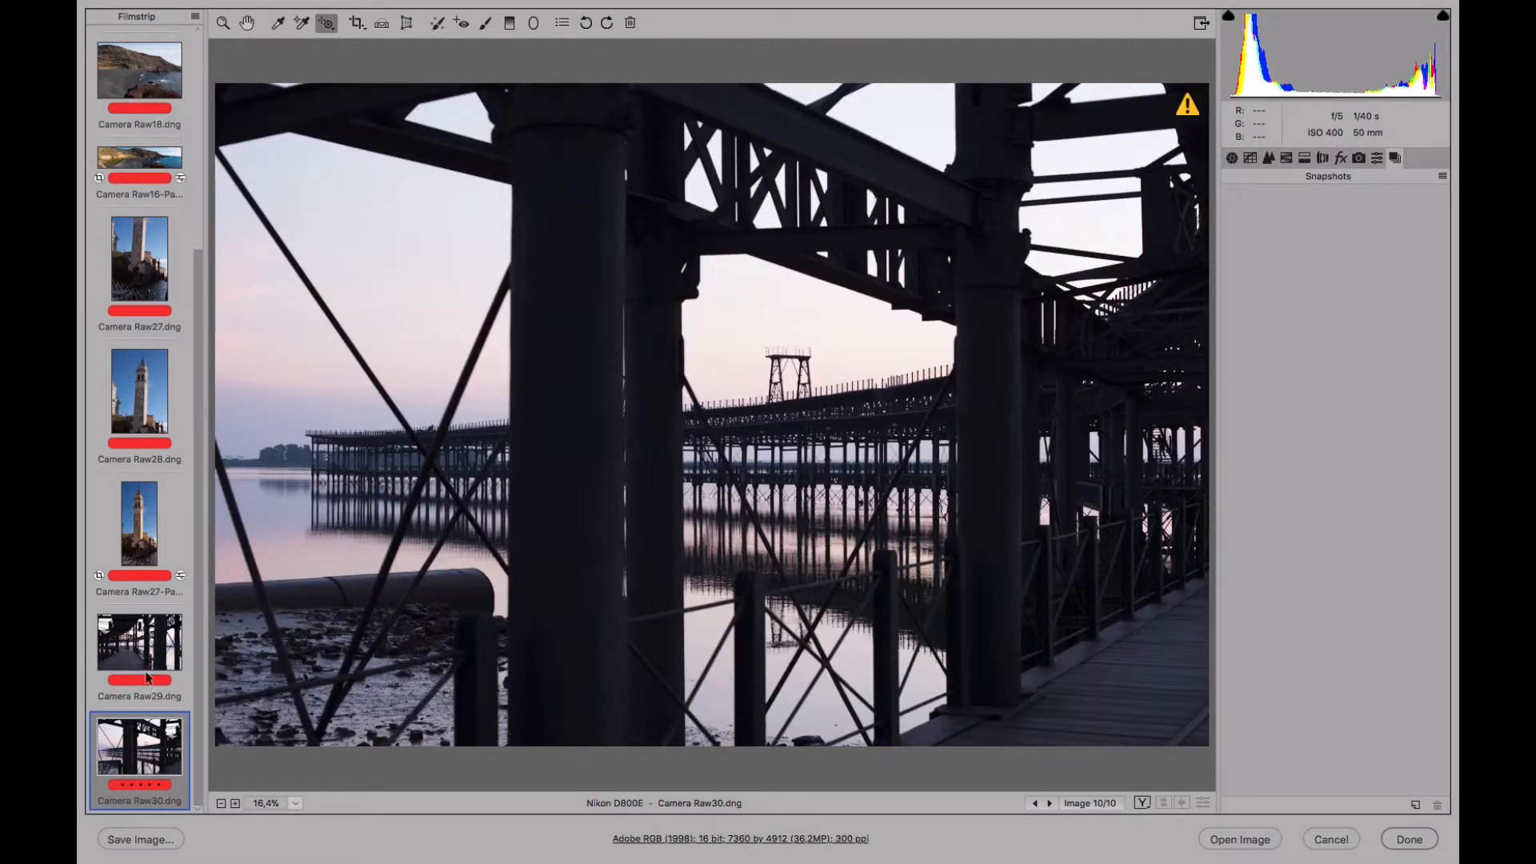
Alternate between the pier photos Camera Raw29.dng and Camera Raw30.dng to examine how their columns, walkway and perspective overlap
click(151, 652)
click(140, 644)
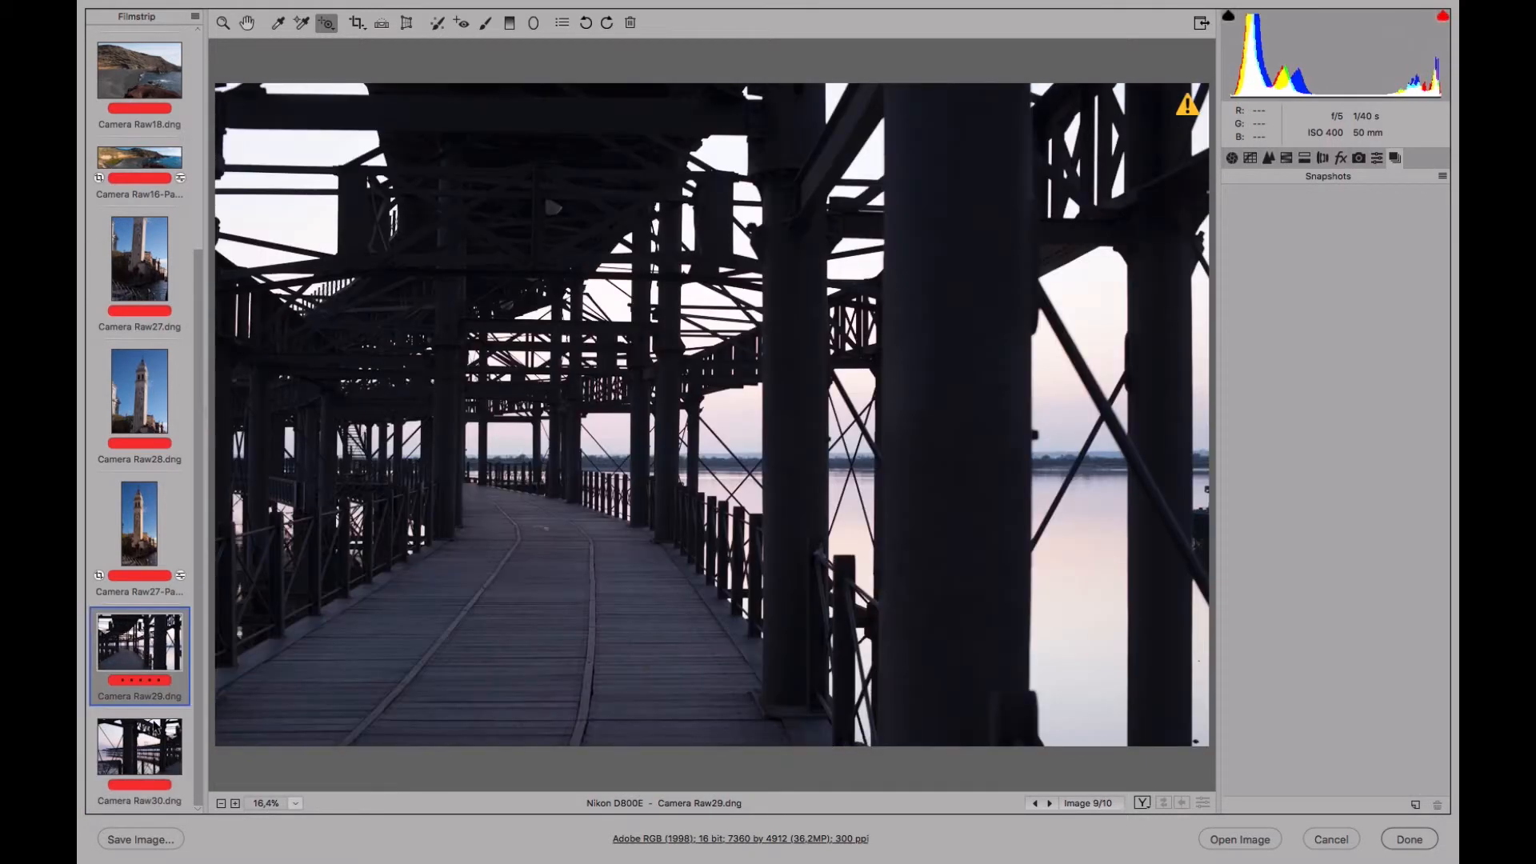
click(162, 734)
click(148, 648)
click(160, 737)
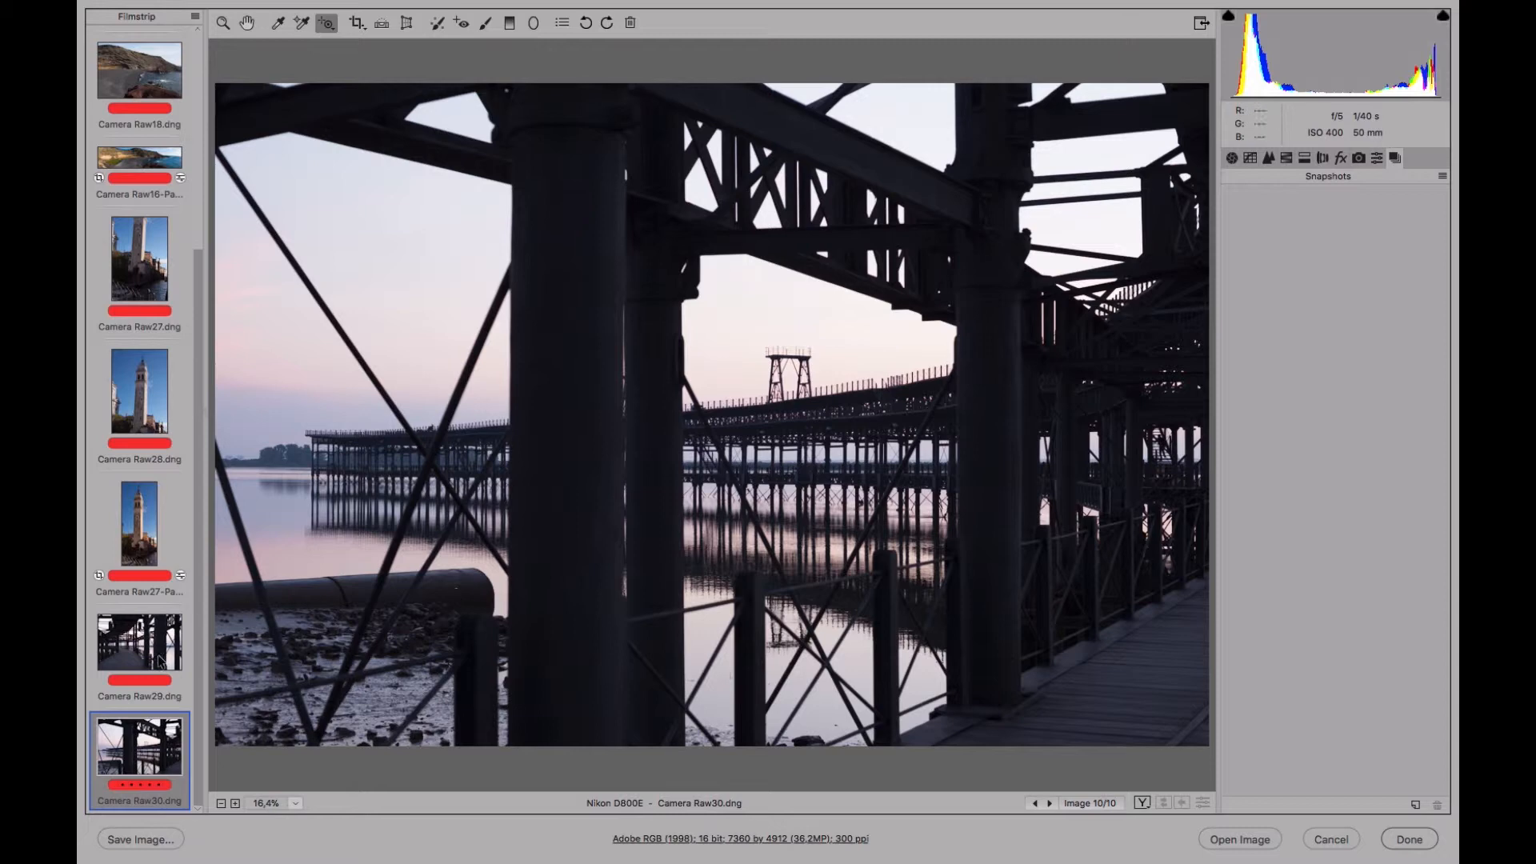
click(161, 661)
click(160, 727)
click(132, 650)
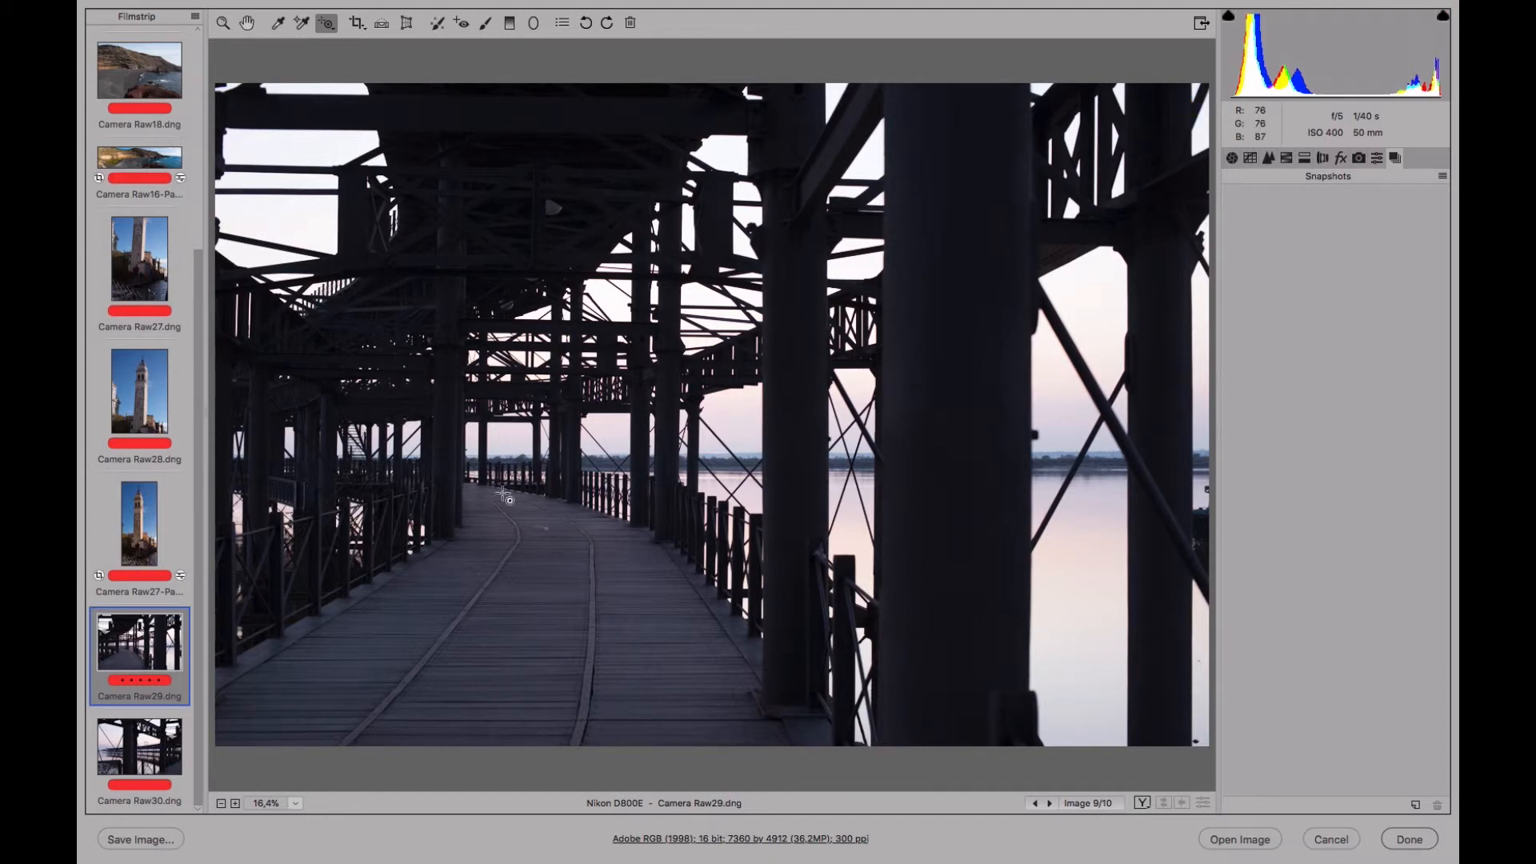
click(159, 760)
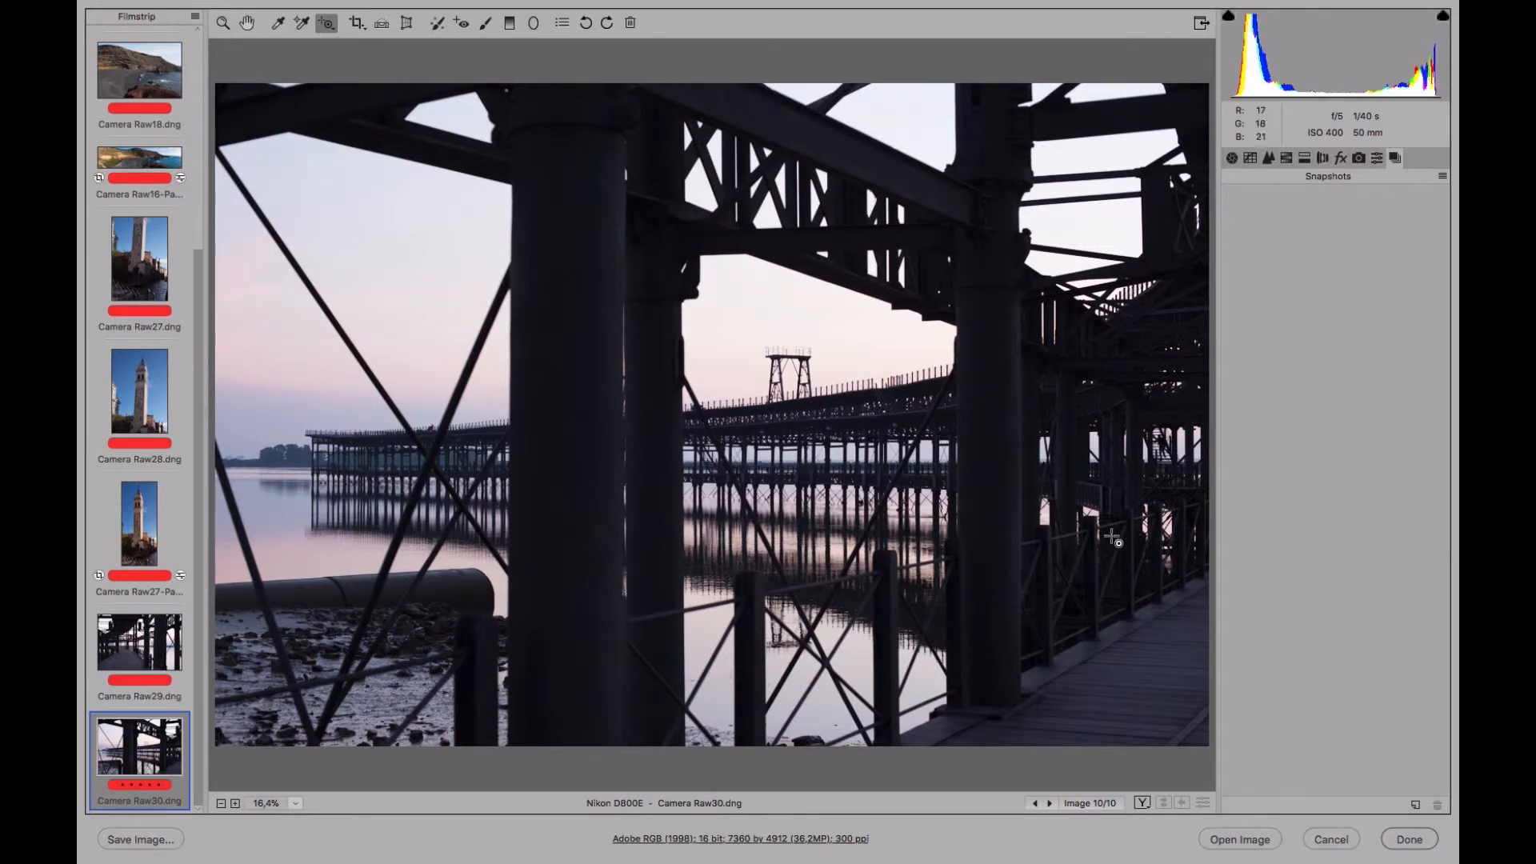
click(152, 648)
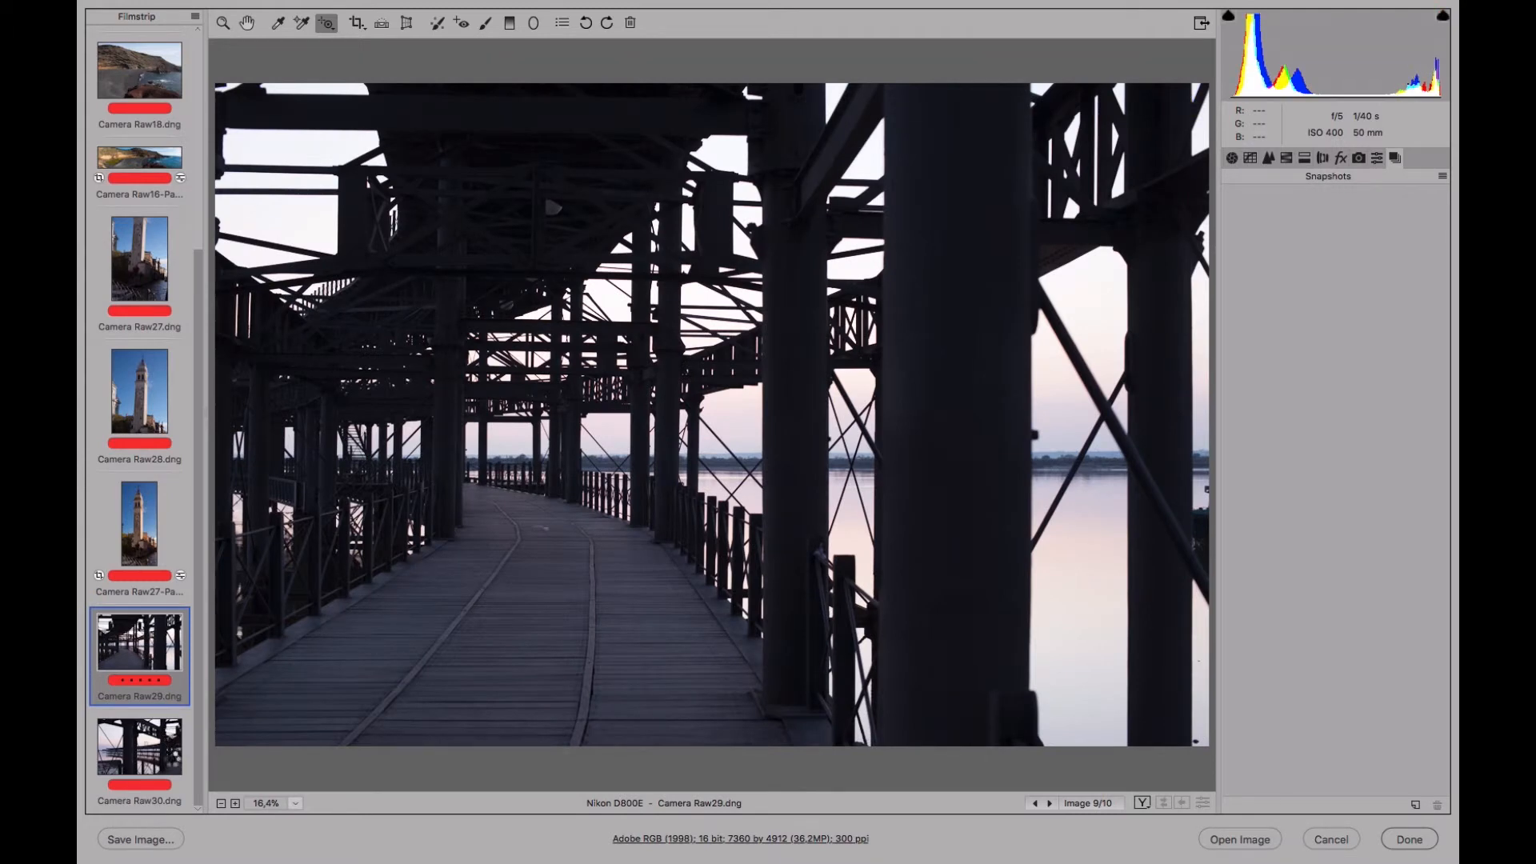
Select Camera Raw30.dng and Camera Raw29.dng together and start a panorama merge preview of the two pier photos
click(165, 740)
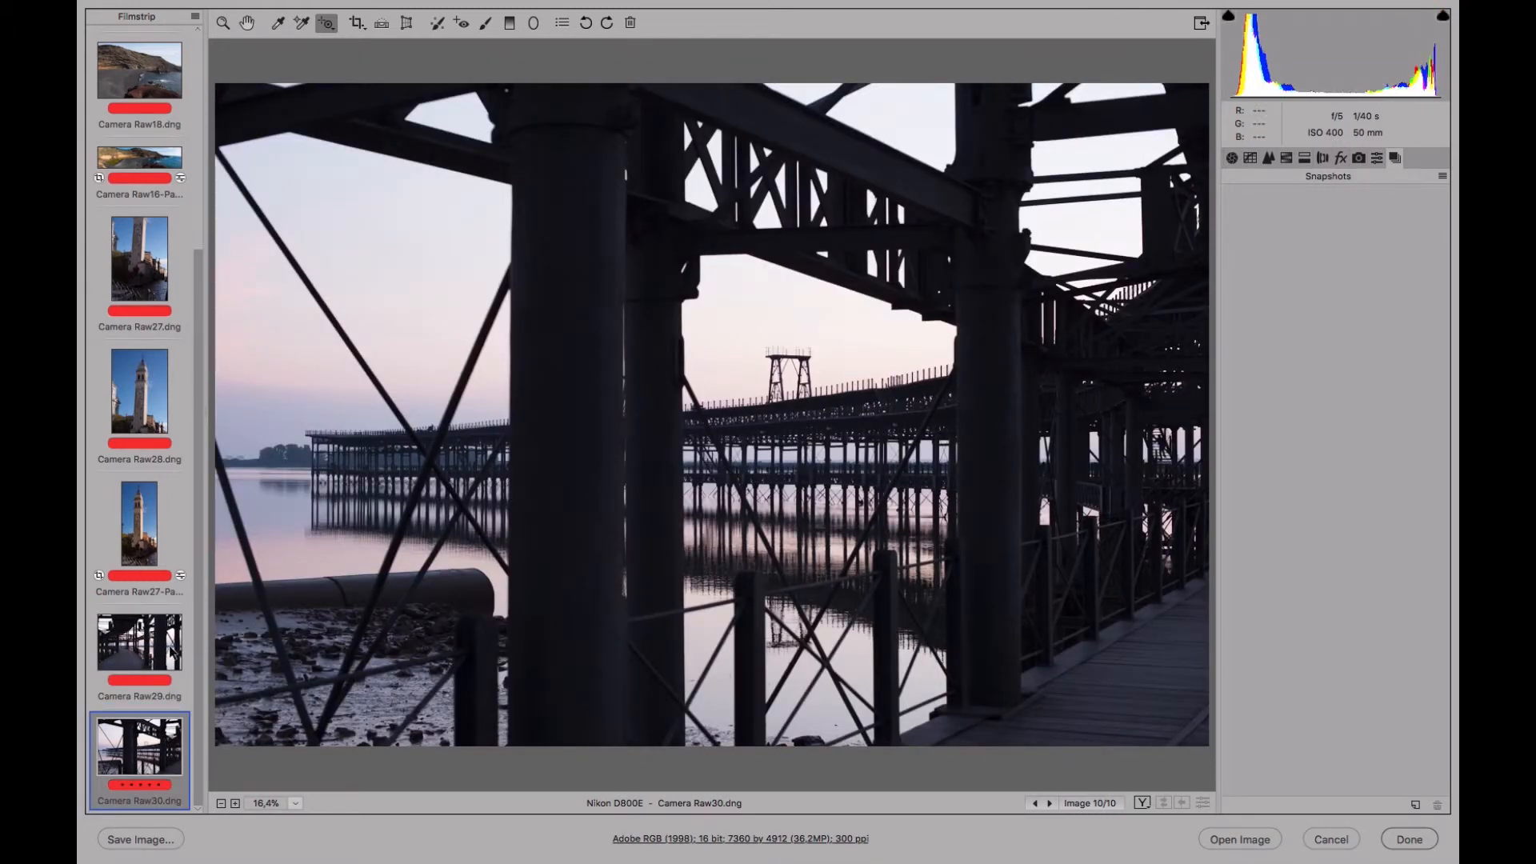
shift+click(165, 654)
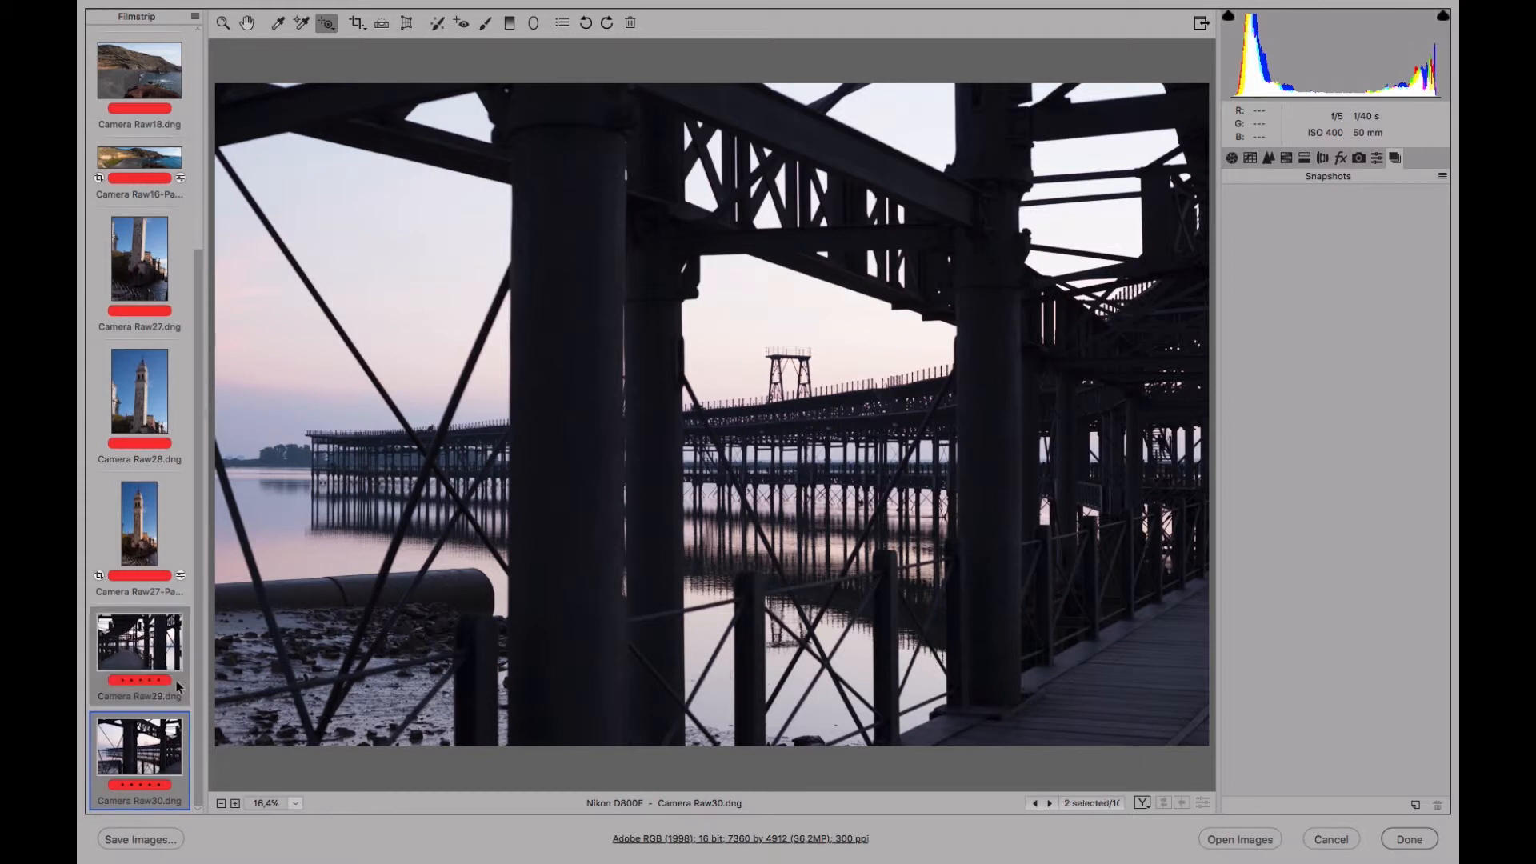
click(195, 20)
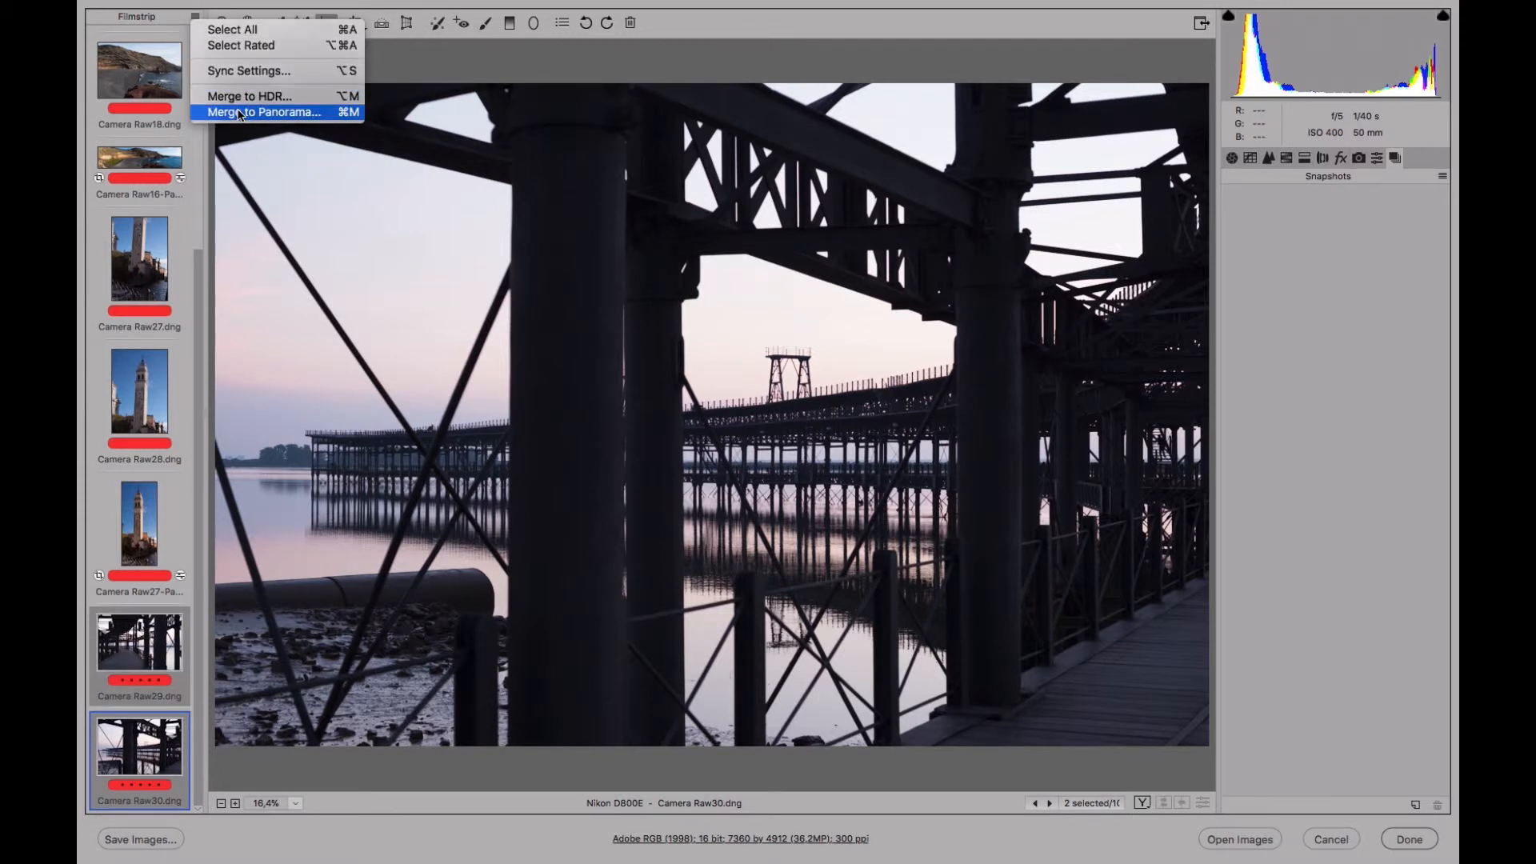
click(240, 112)
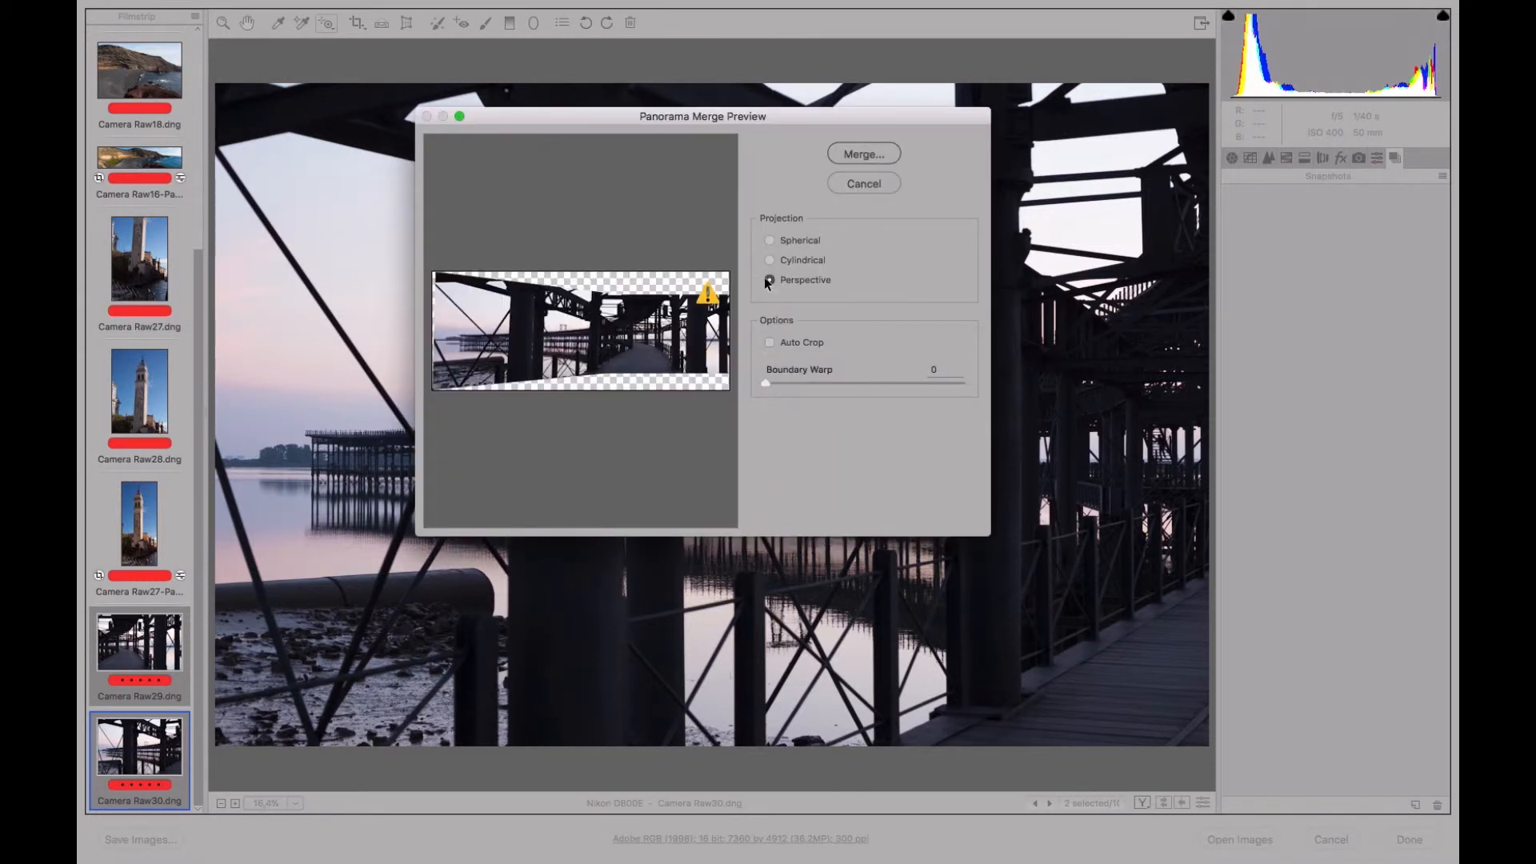
Compare the Perspective, Spherical and Cylindrical projections in the pier panorama's merge preview
click(768, 280)
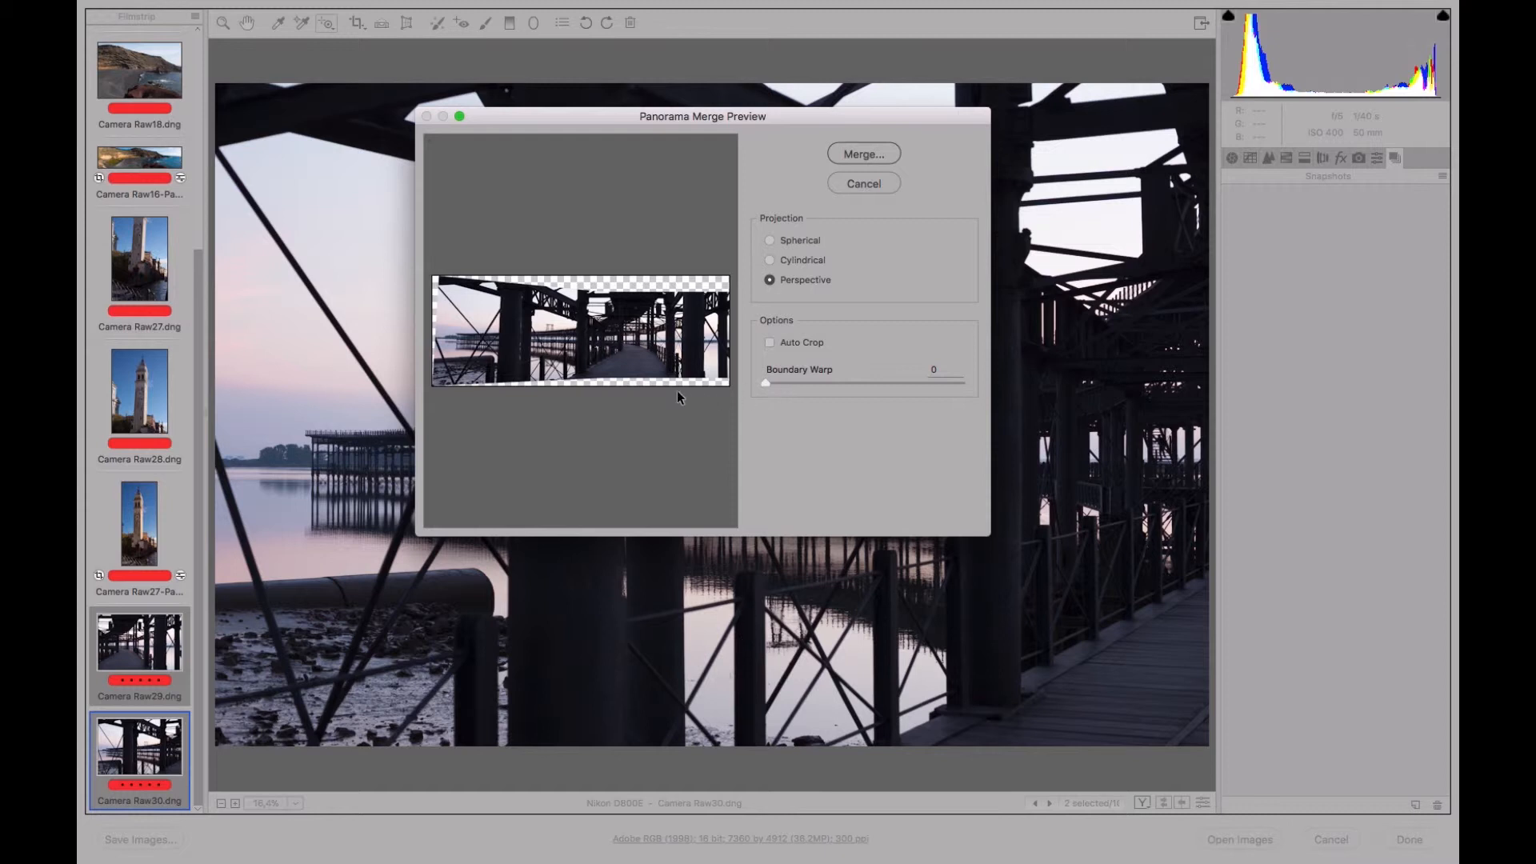
click(770, 241)
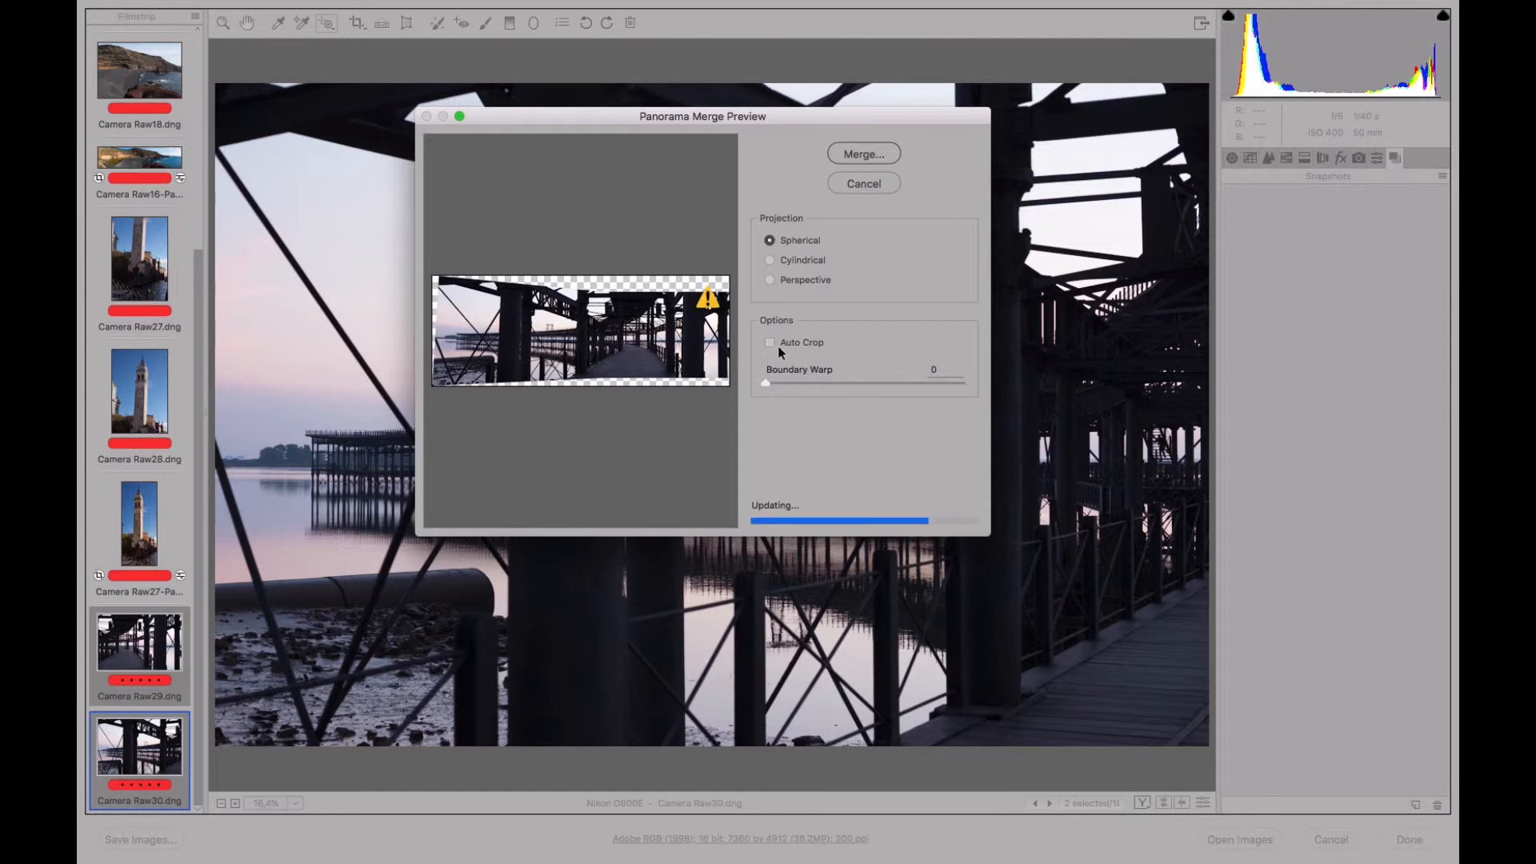
click(781, 261)
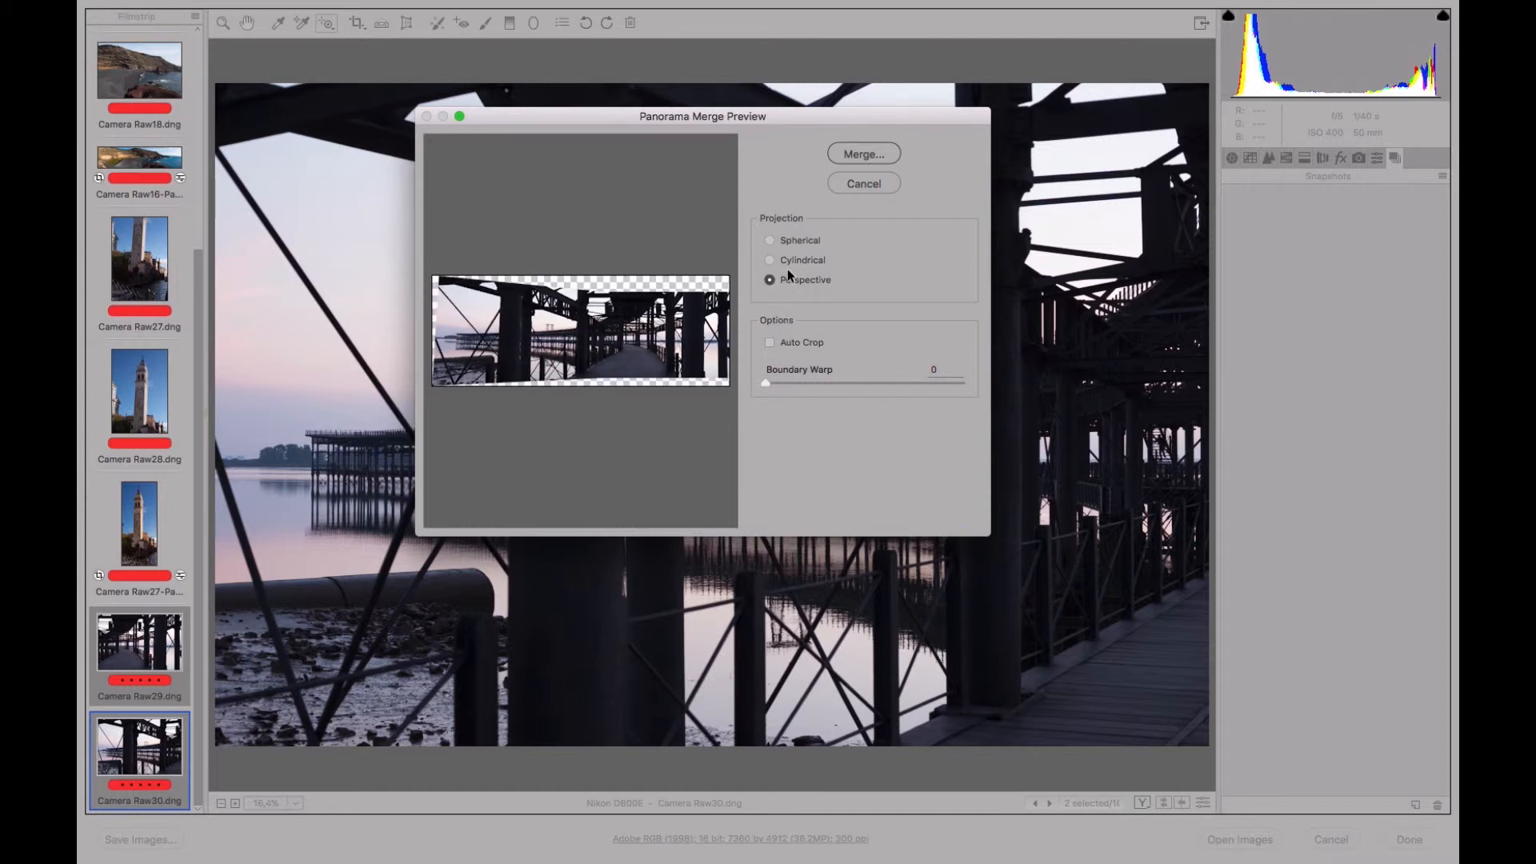
click(782, 242)
click(786, 262)
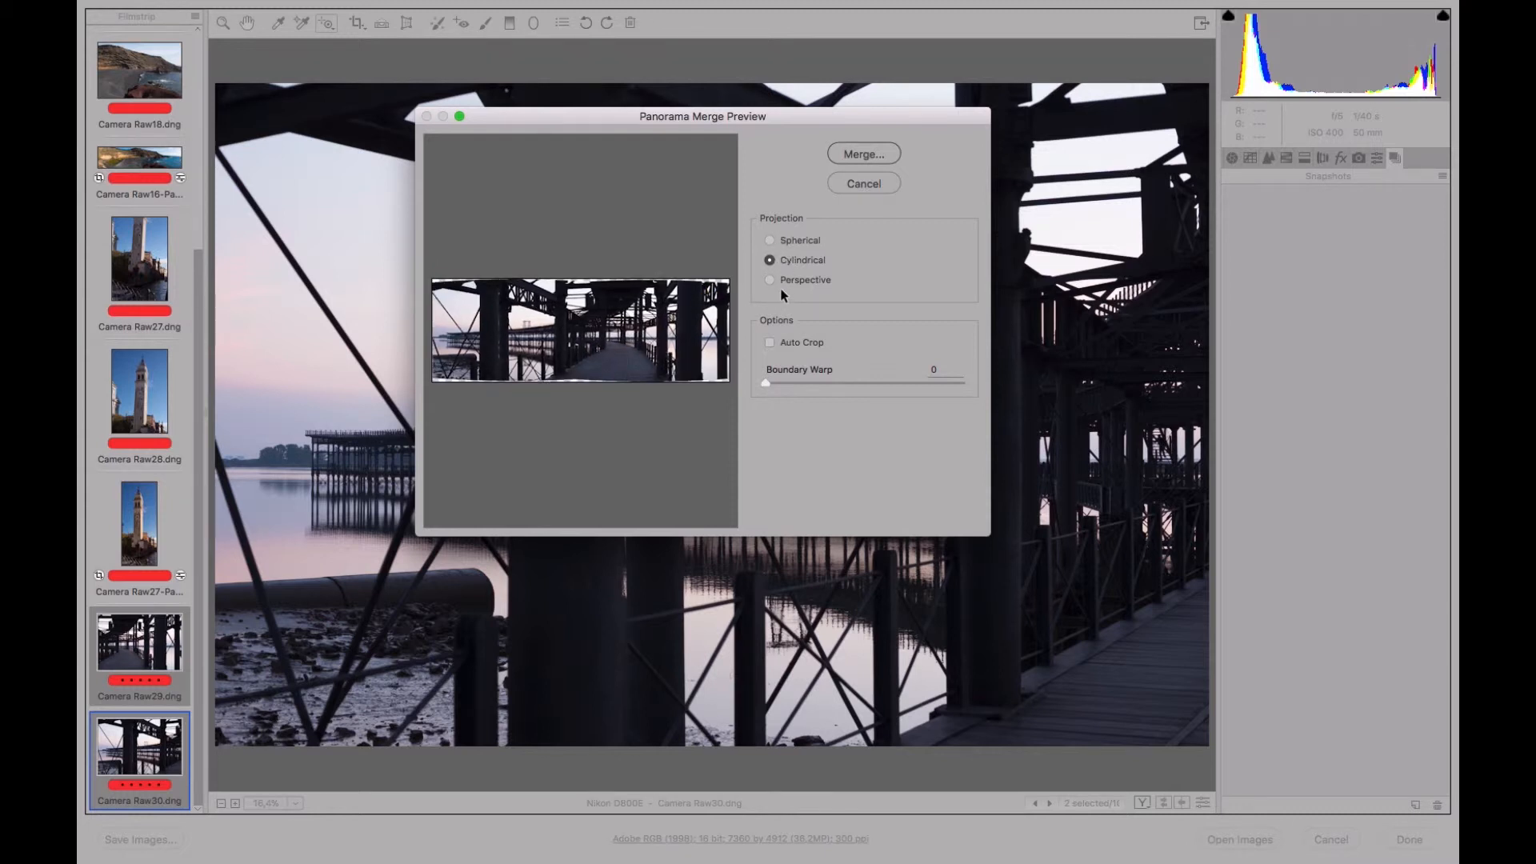
click(784, 280)
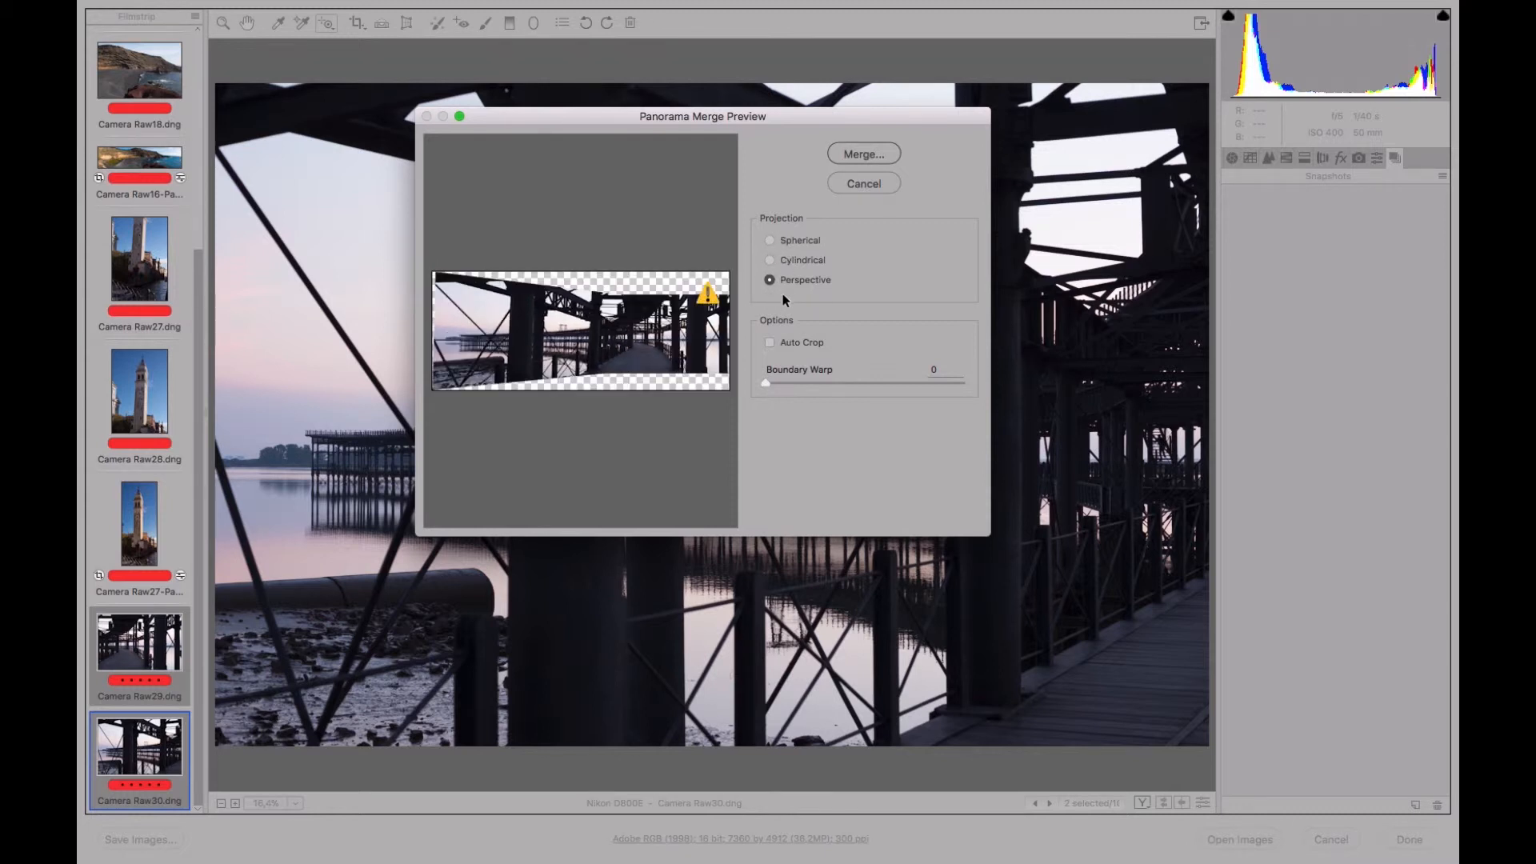
click(784, 240)
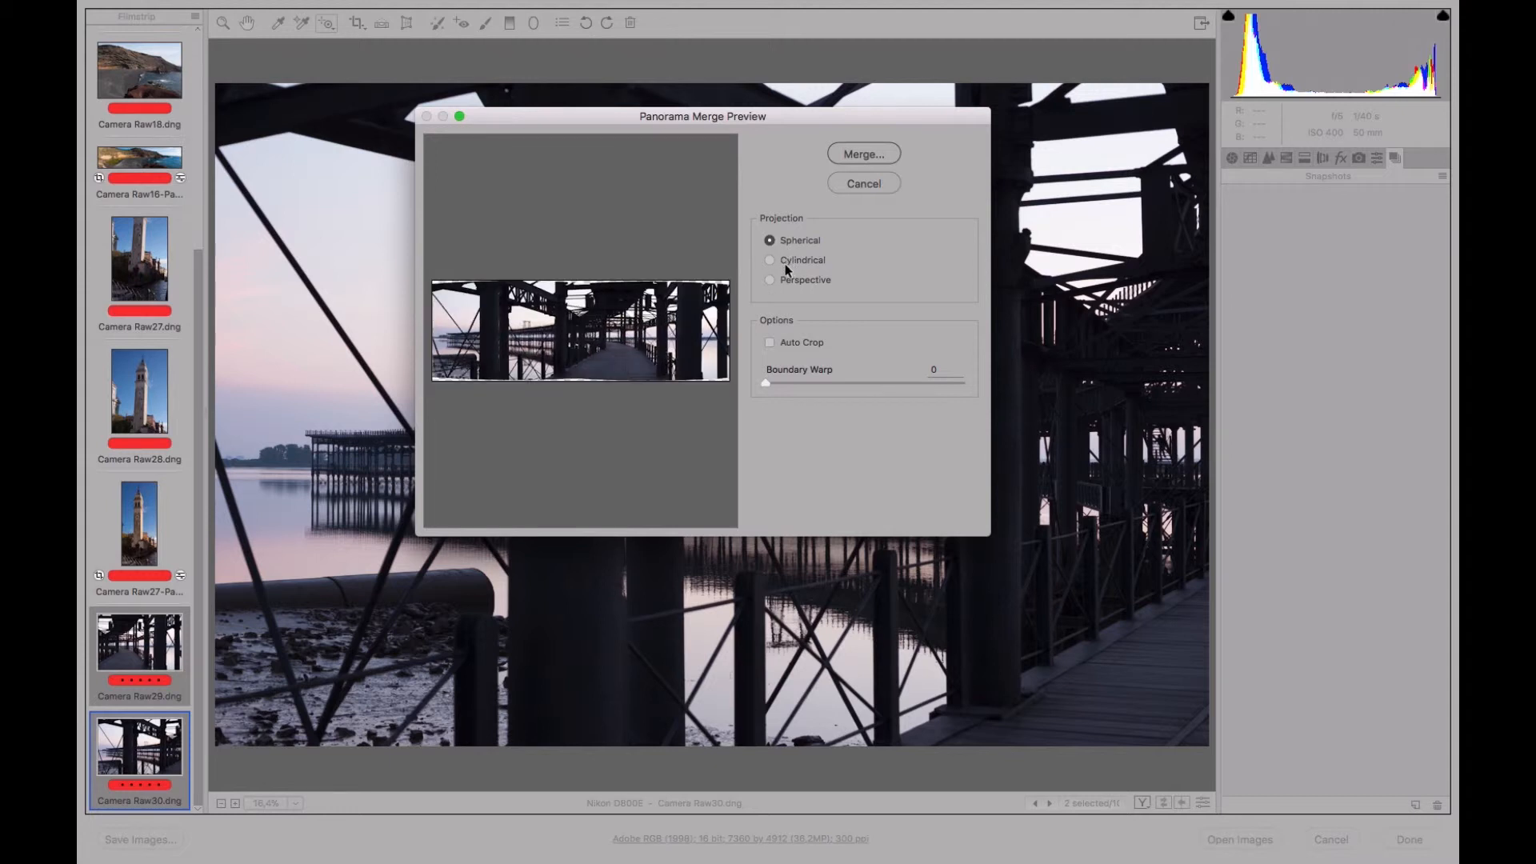
click(784, 261)
Merge the pier photos with the Perspective projection and save the panorama as Camera Raw30-PanoP.dng
click(785, 281)
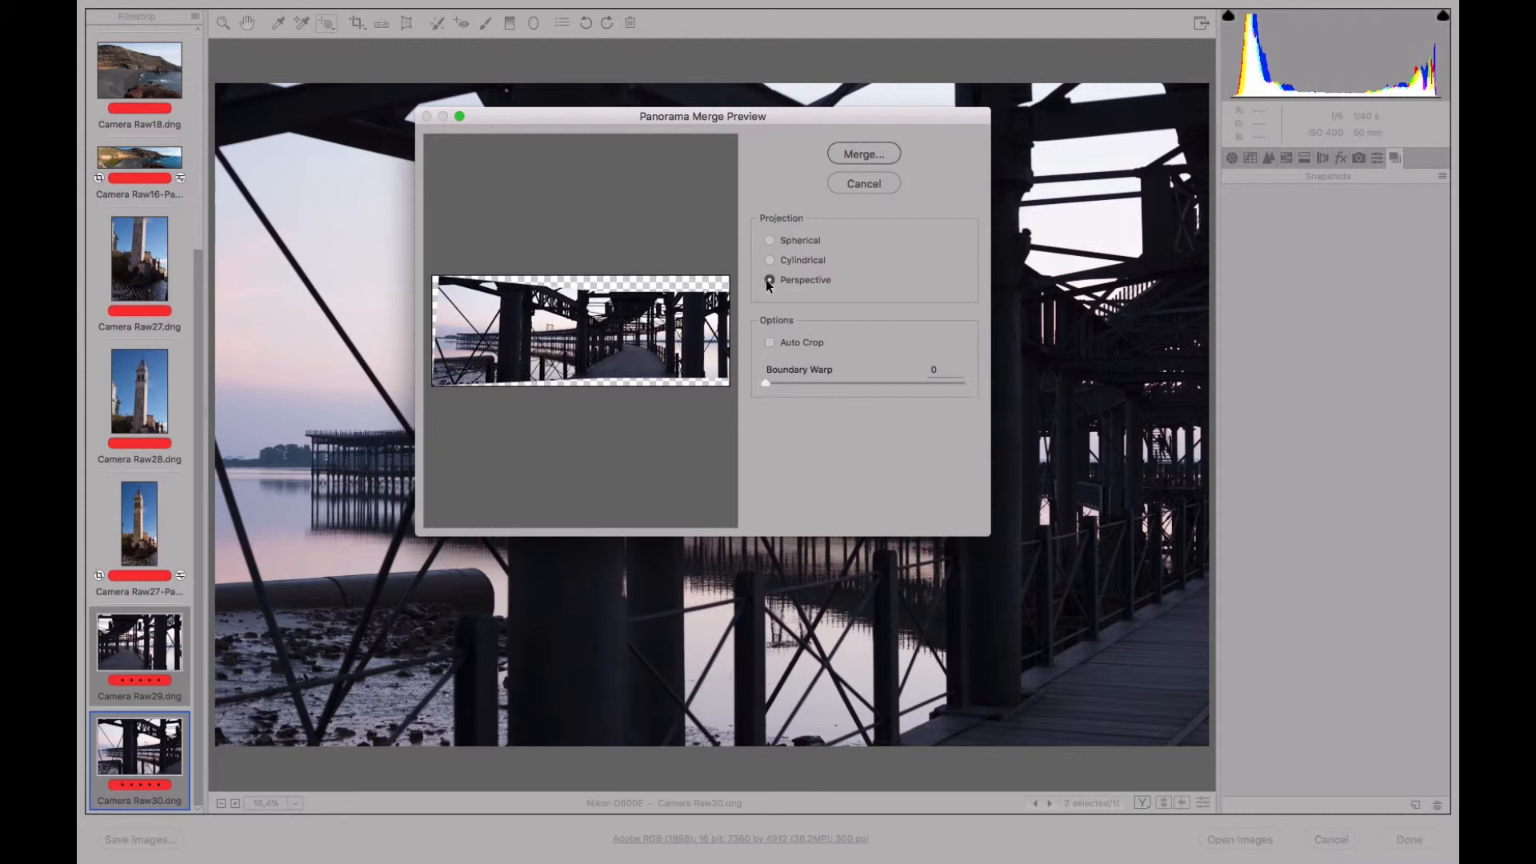
click(871, 154)
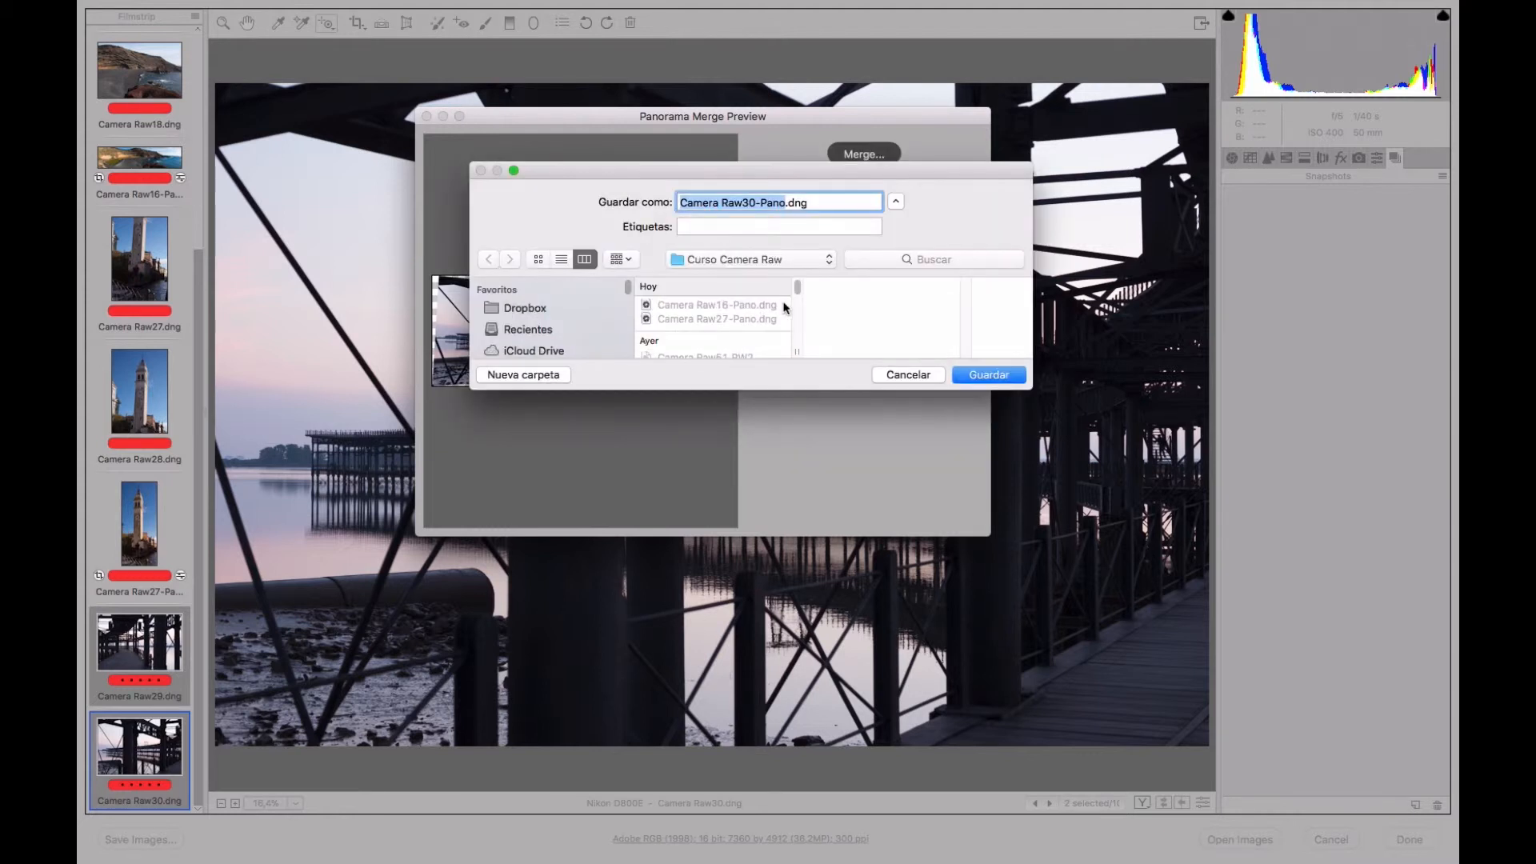
click(785, 206)
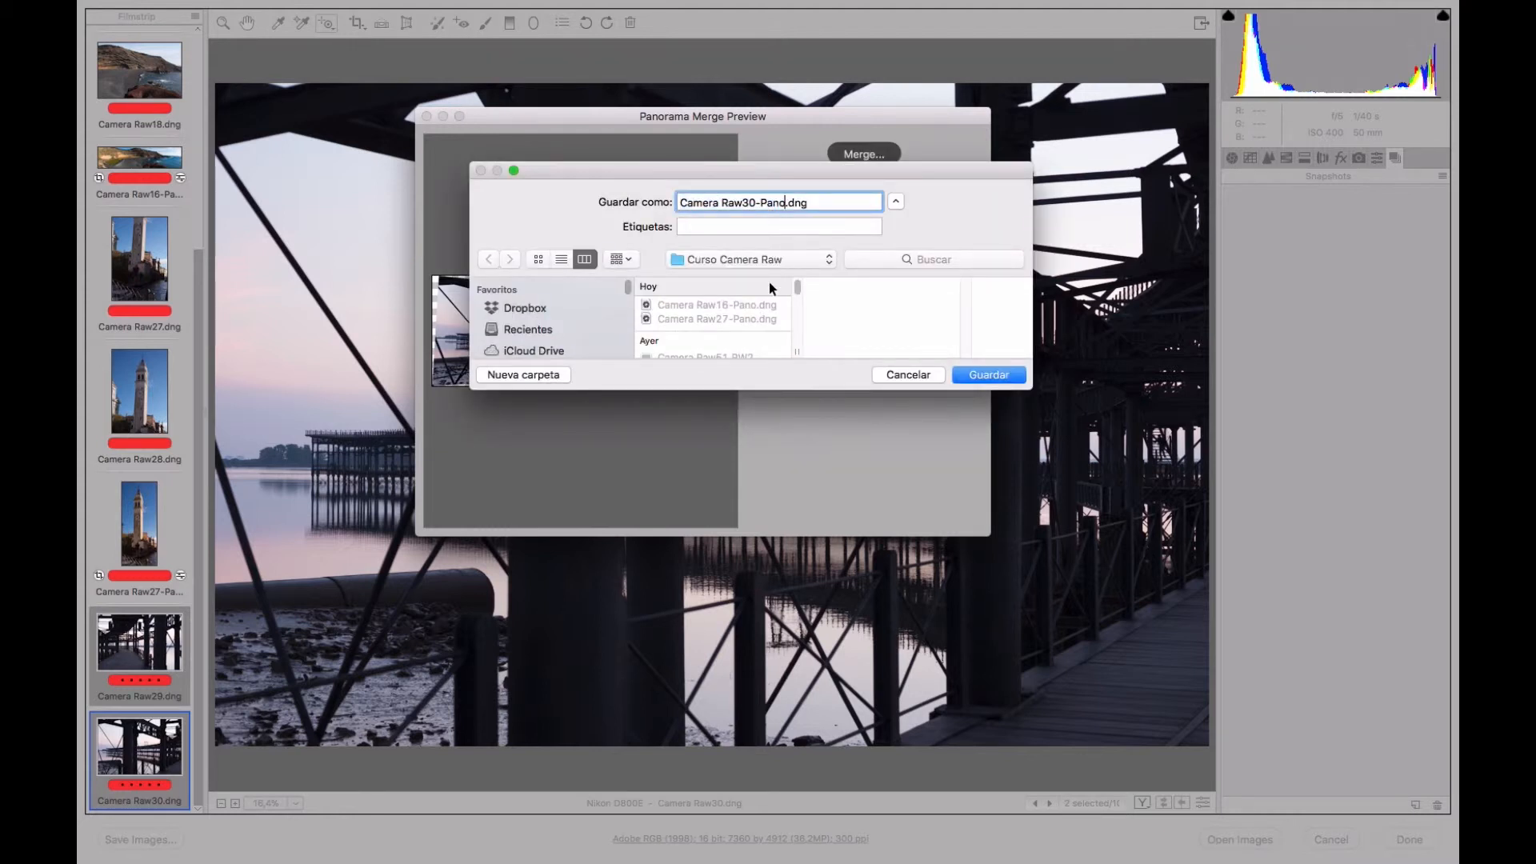
text(r)
click(1004, 374)
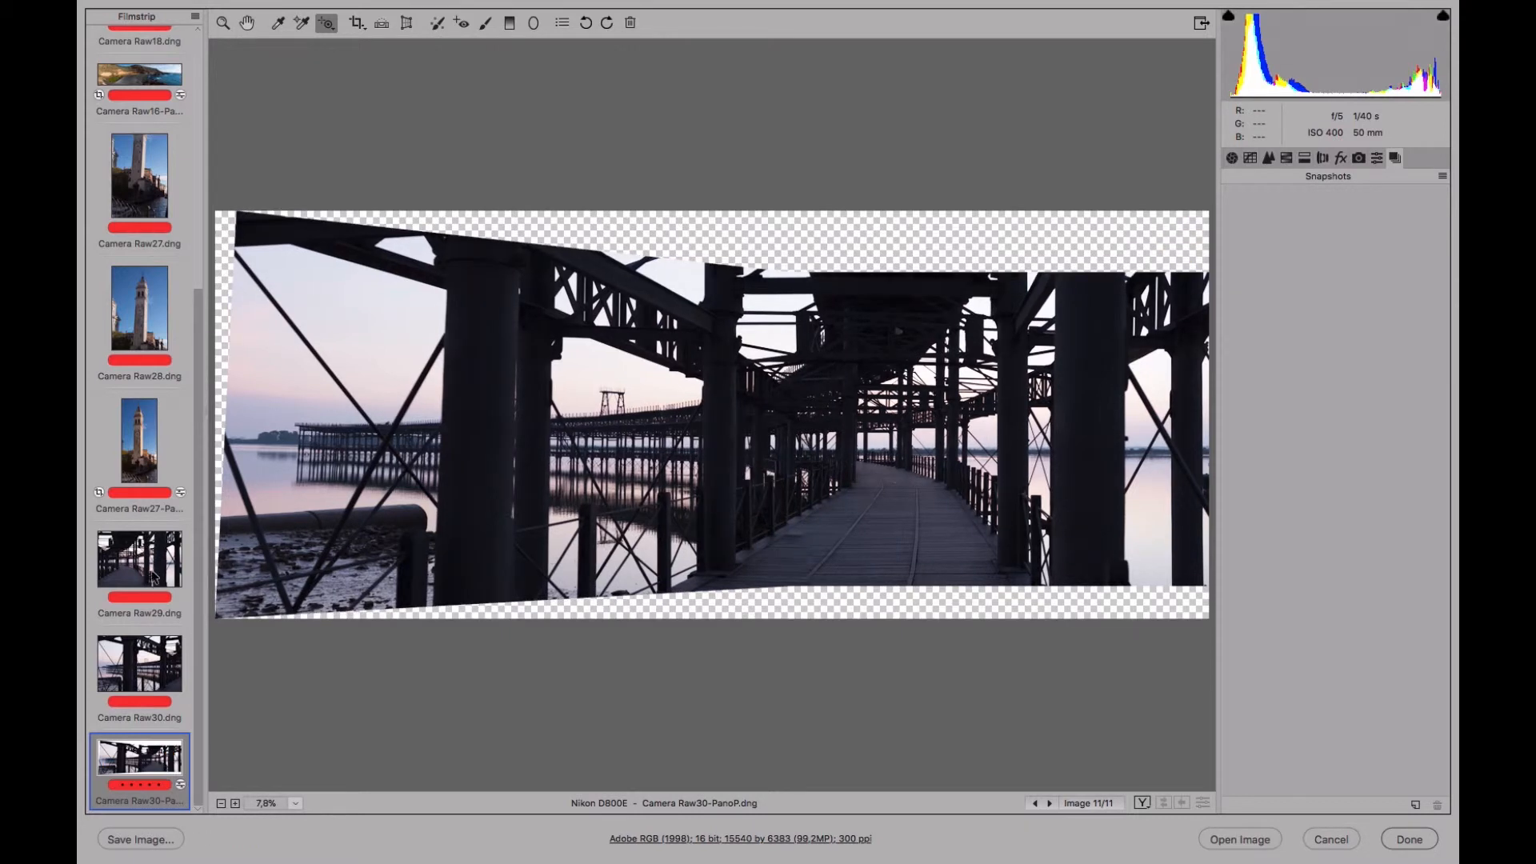
Merge Camera Raw29.dng and Camera Raw30.dng again with the Spherical projection, saving the panorama as Camera Raw29-PanoE.dng
click(158, 570)
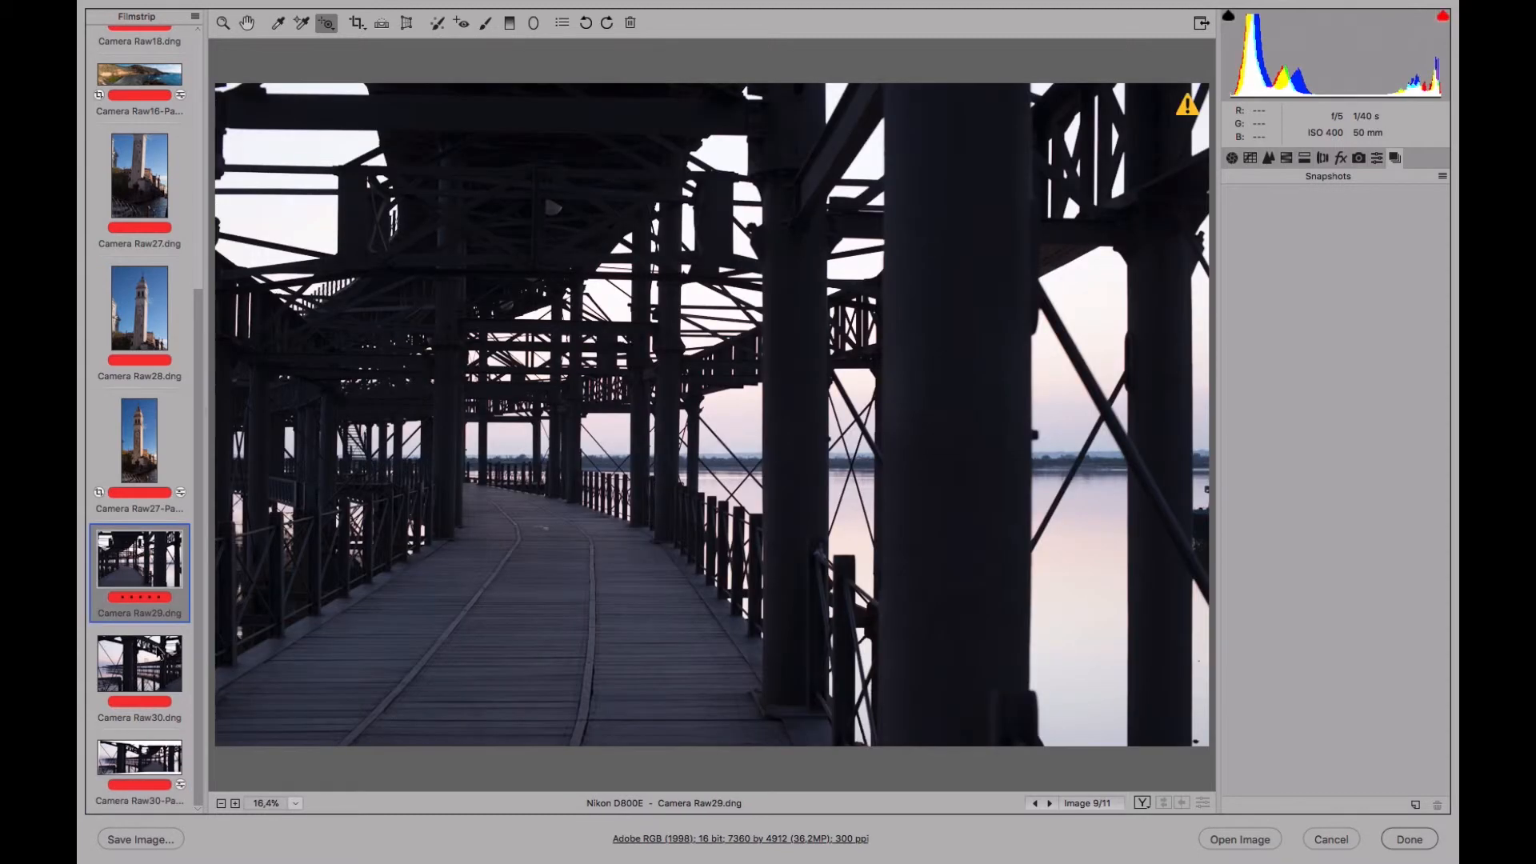
shift+click(160, 653)
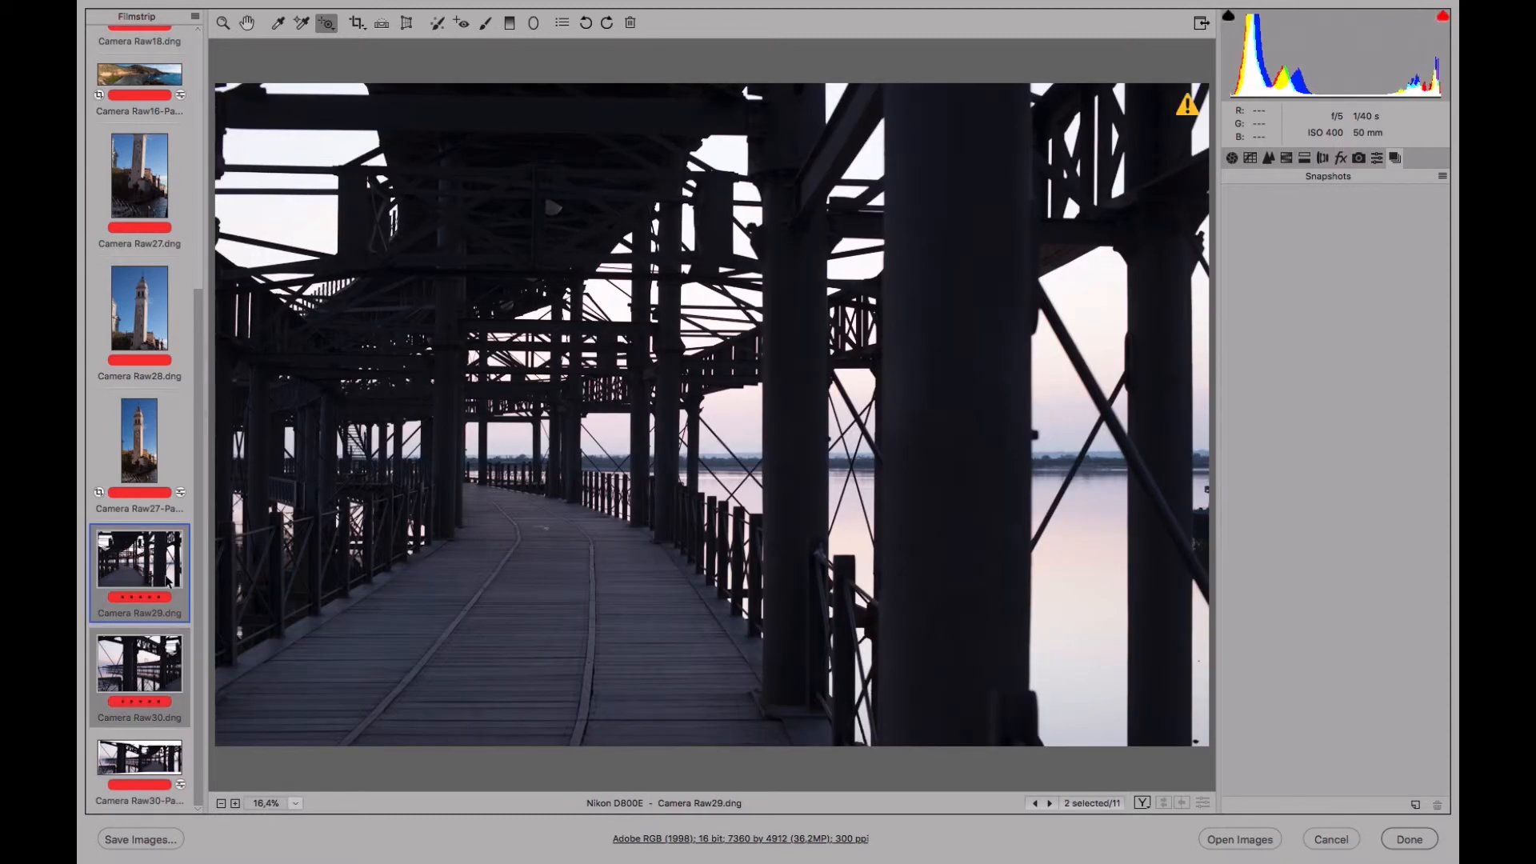
click(195, 17)
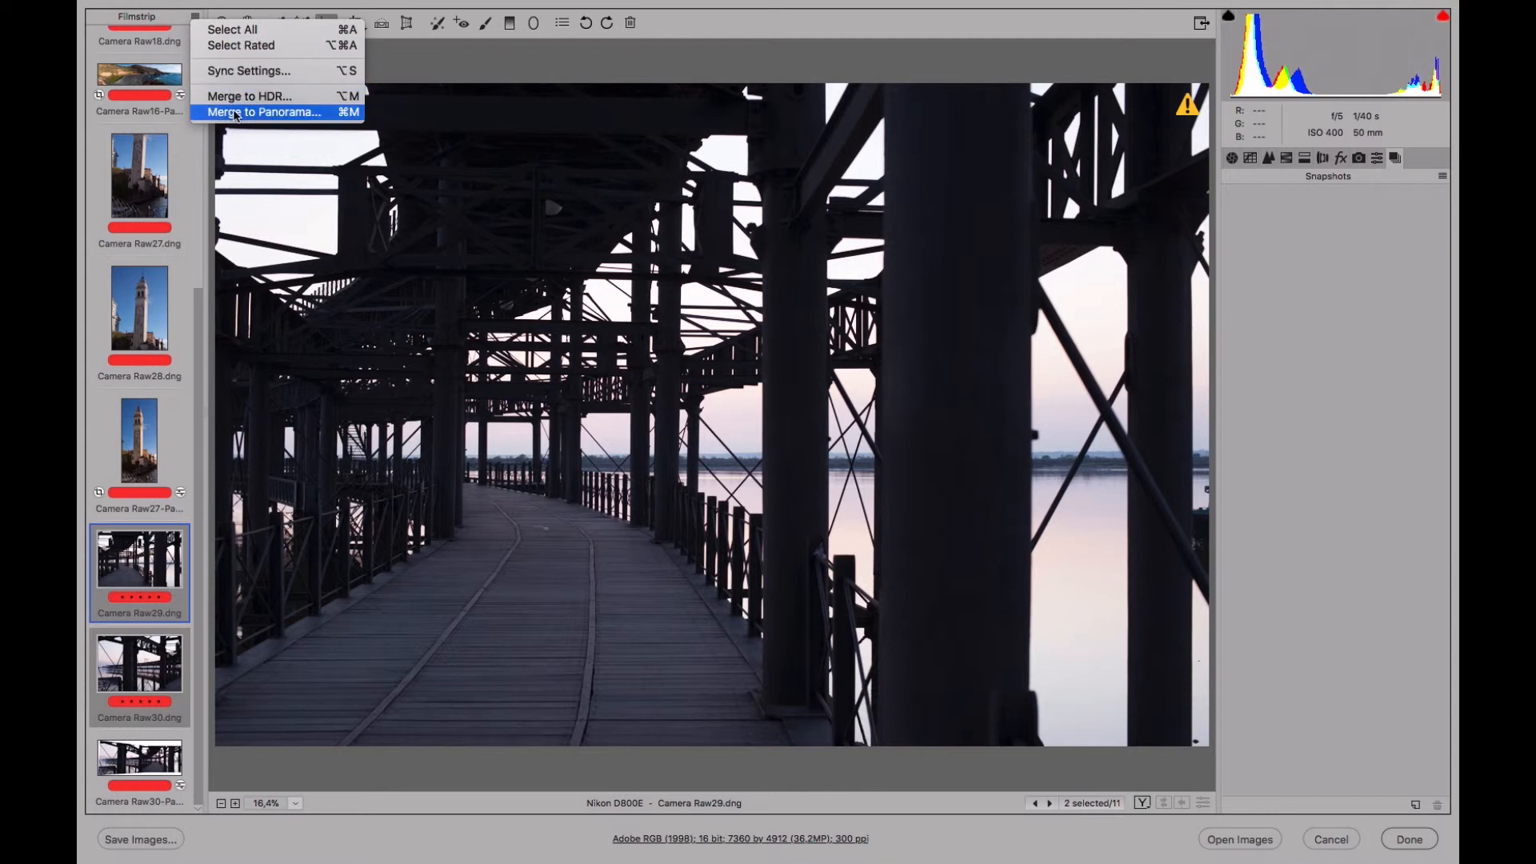
click(237, 113)
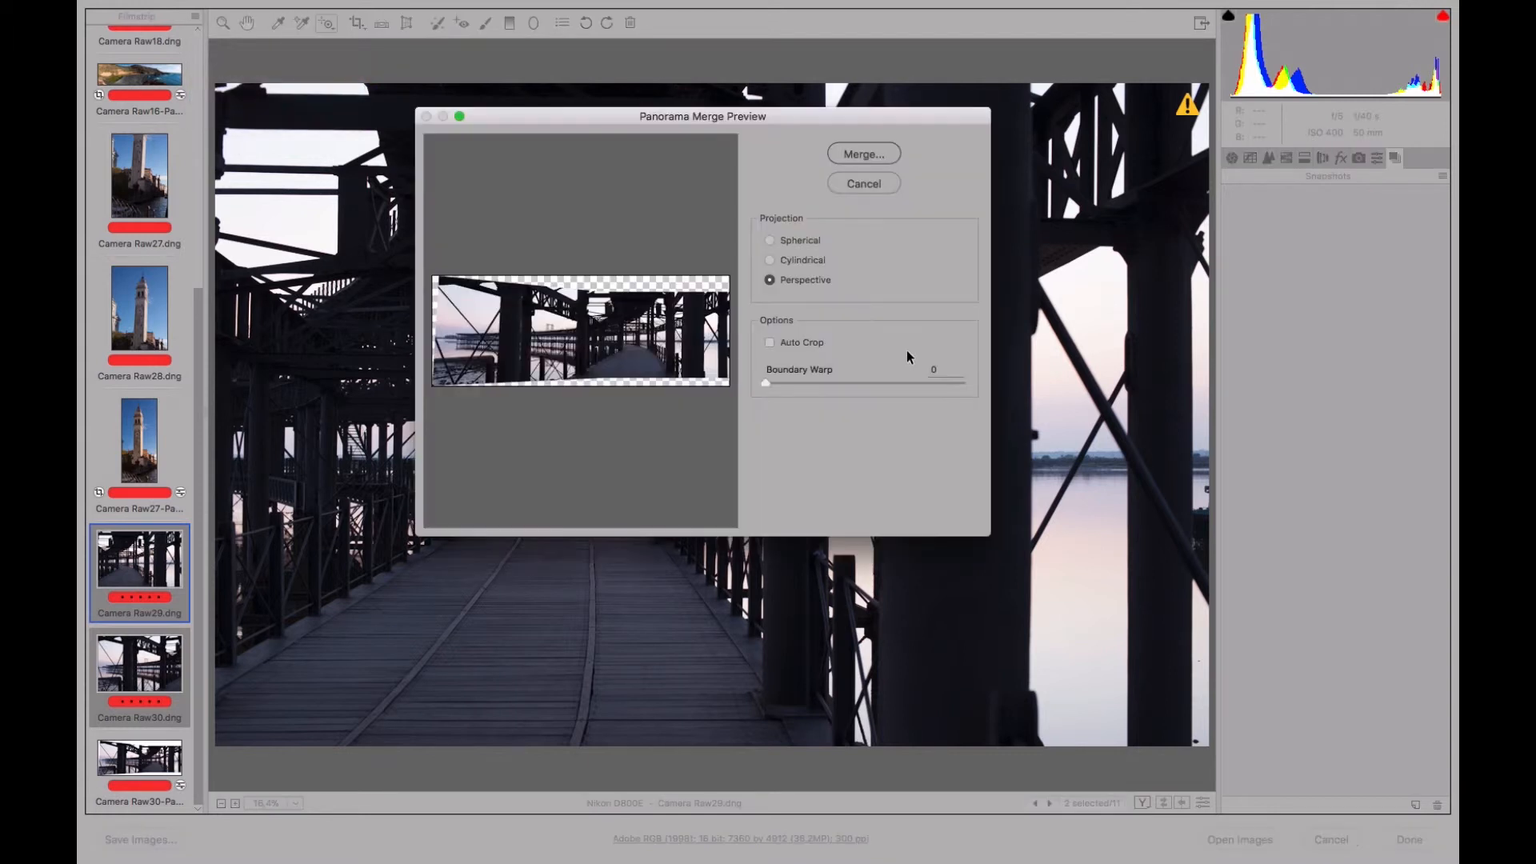
click(773, 240)
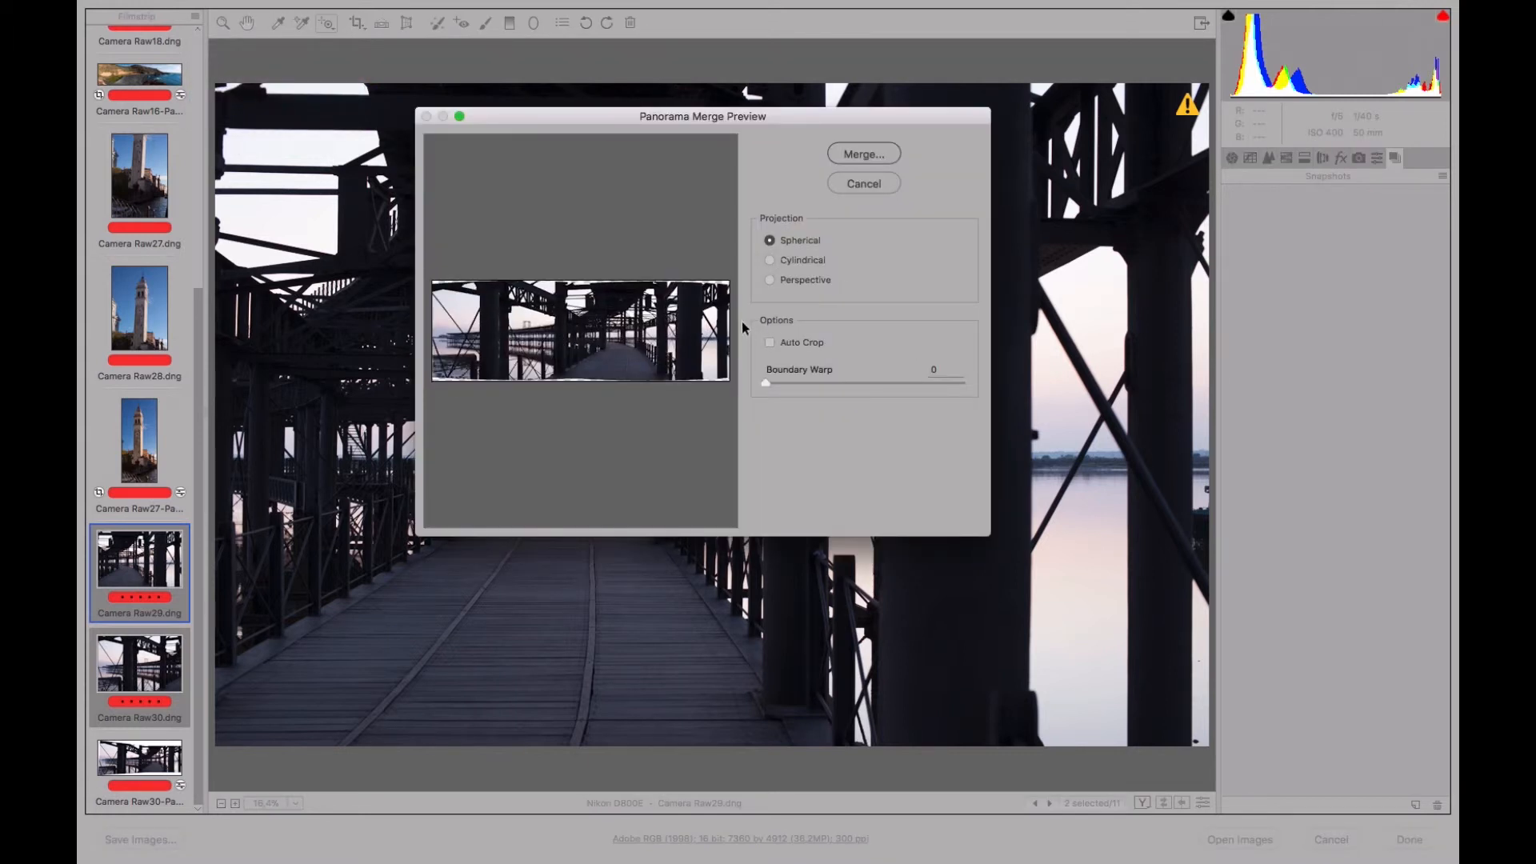
click(865, 152)
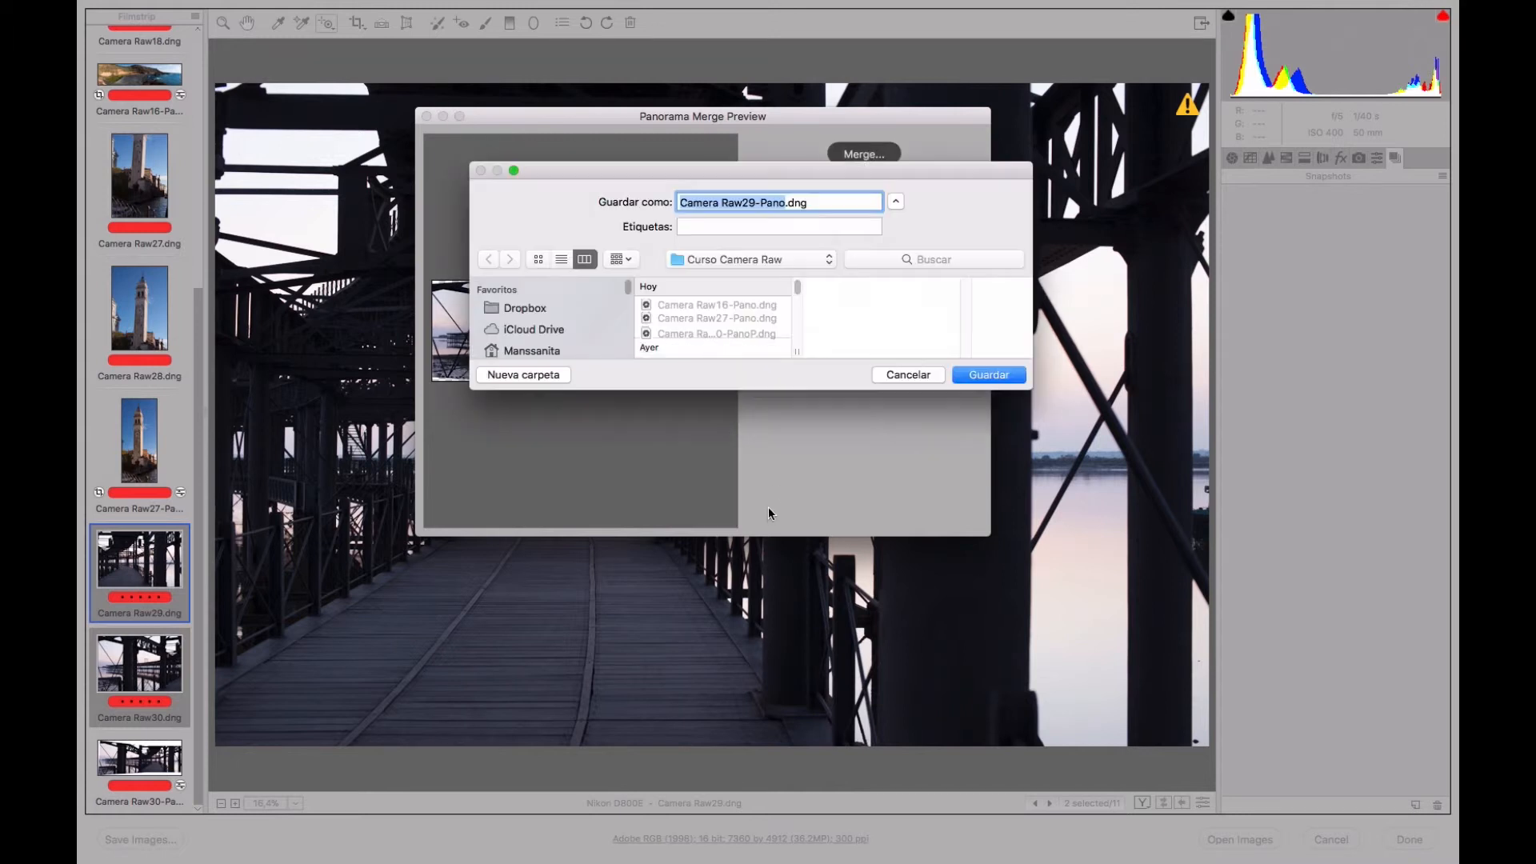
click(786, 204)
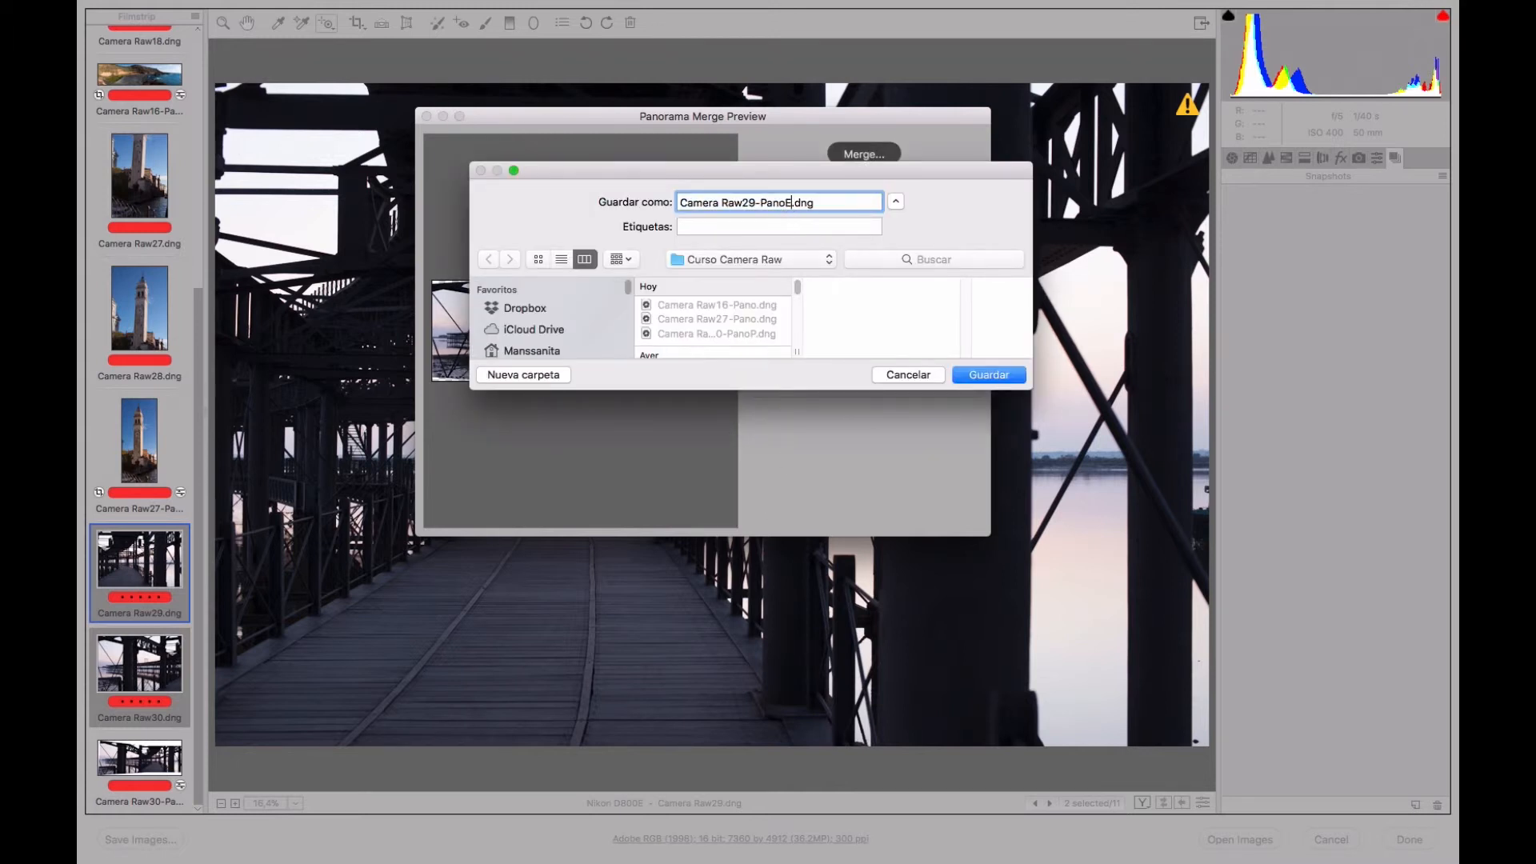
click(992, 375)
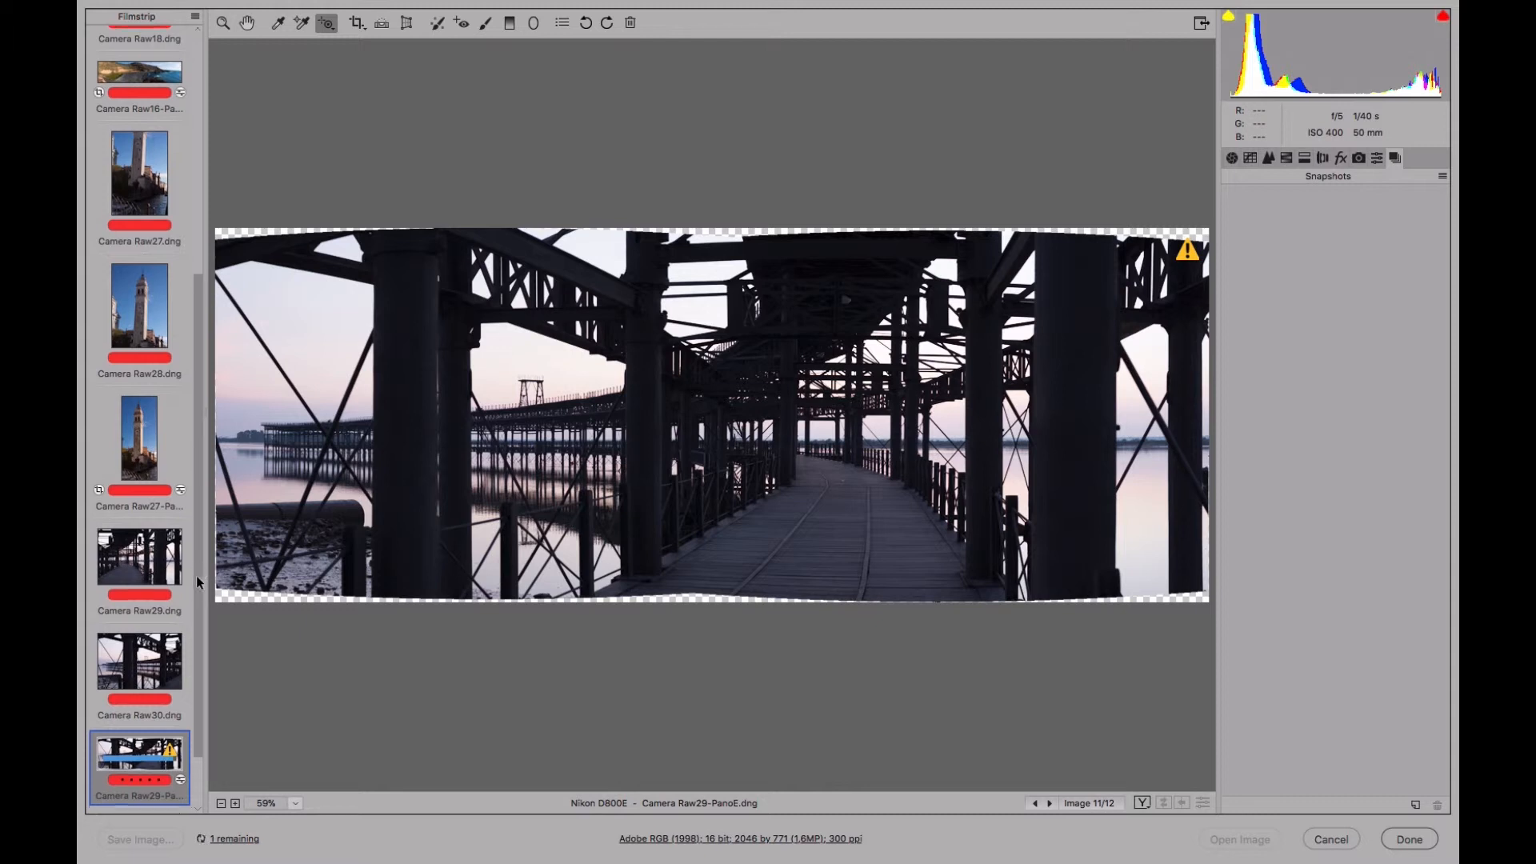
Compare the spherical panorama Camera Raw29-PanoE.dng with the perspective panorama Camera Raw30-PanoP.dng for distortion and empty borders
scroll(198, 674, down, 2)
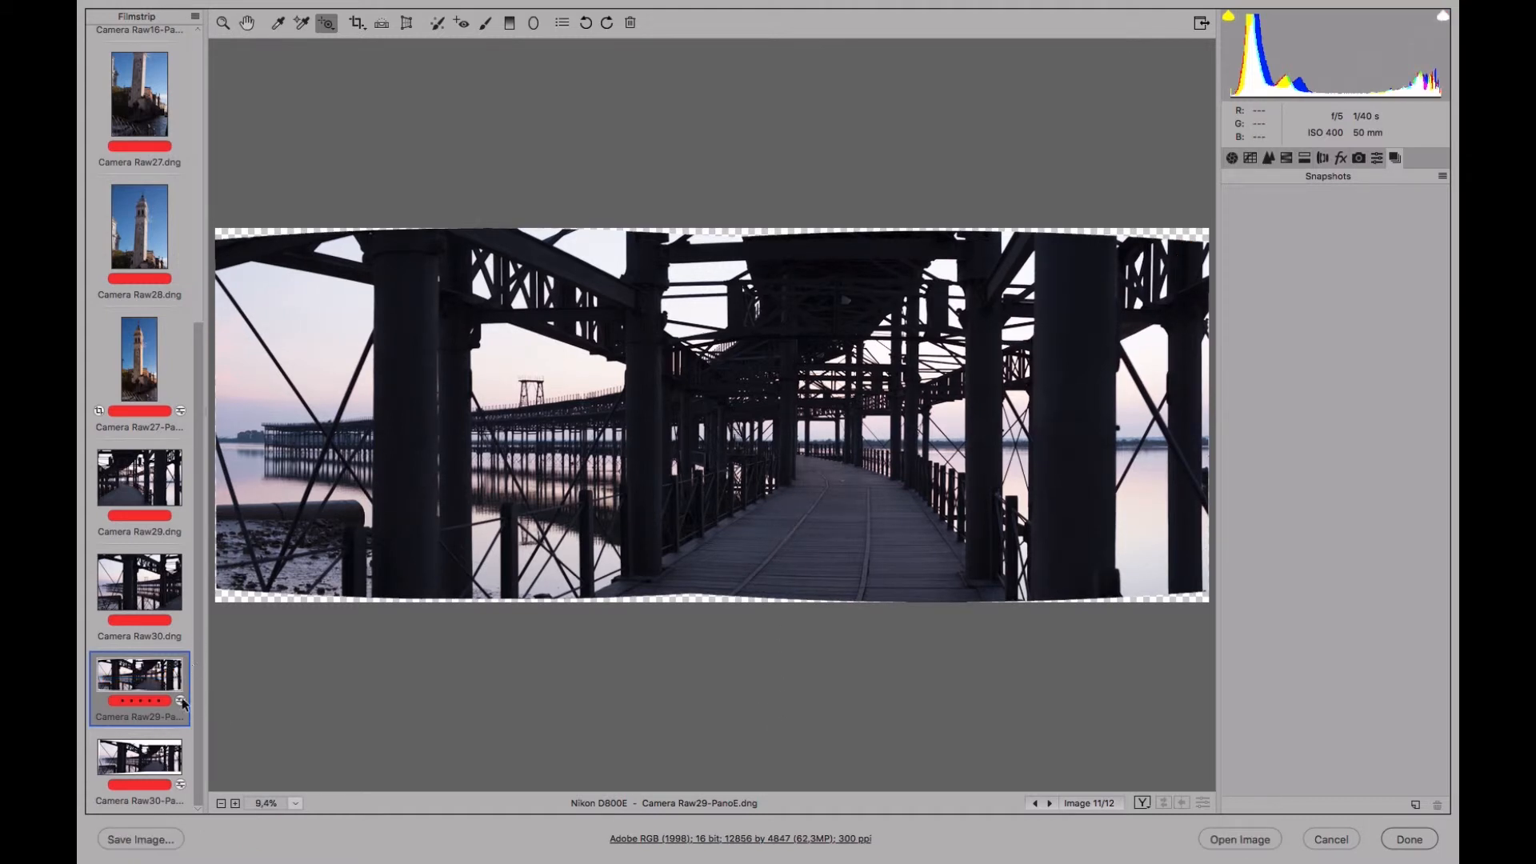
click(152, 760)
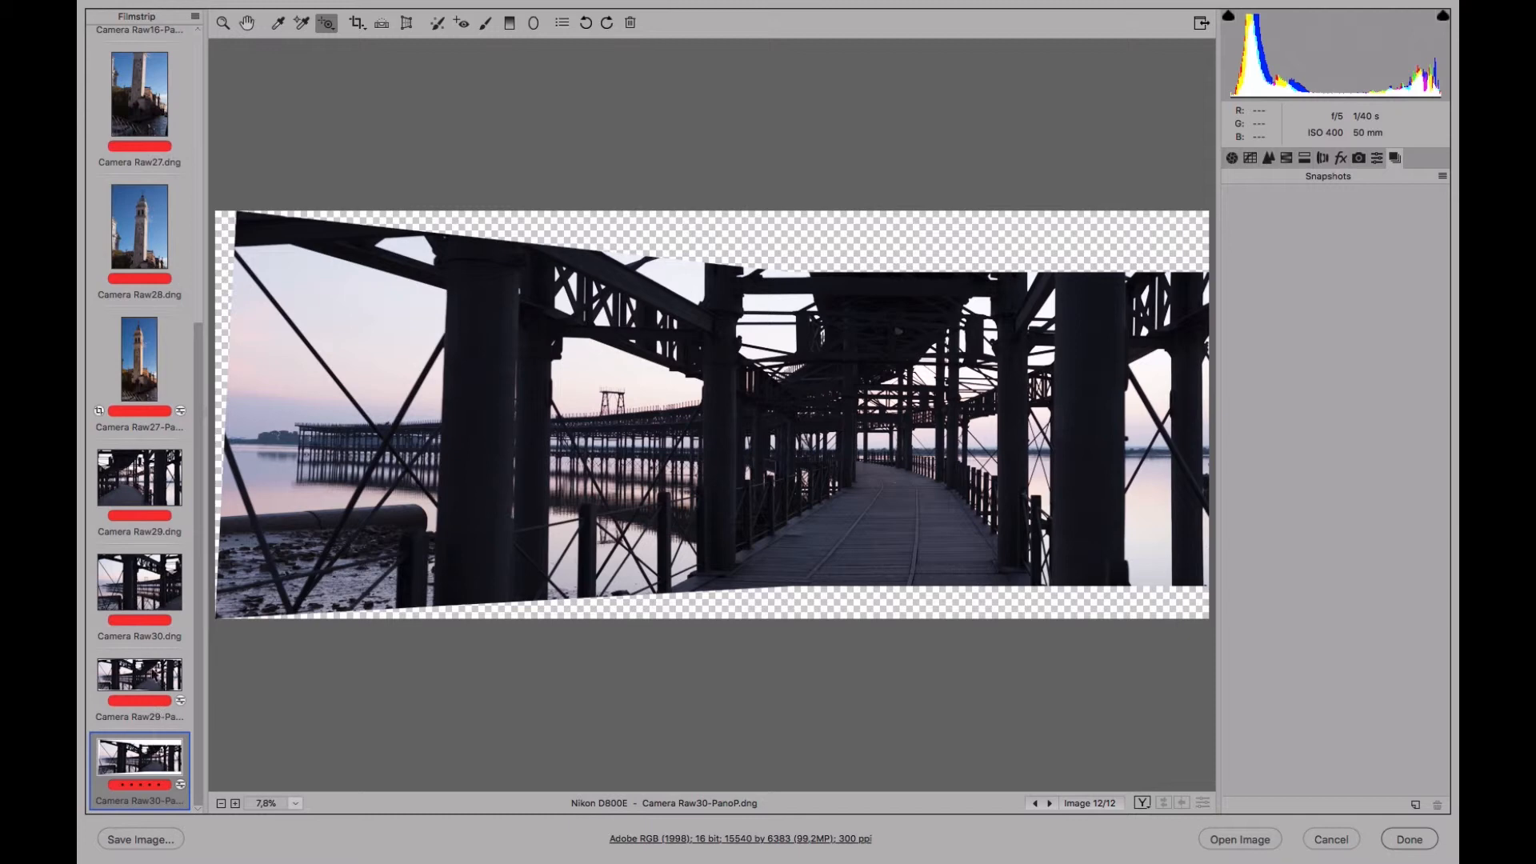
click(157, 676)
click(157, 745)
click(165, 676)
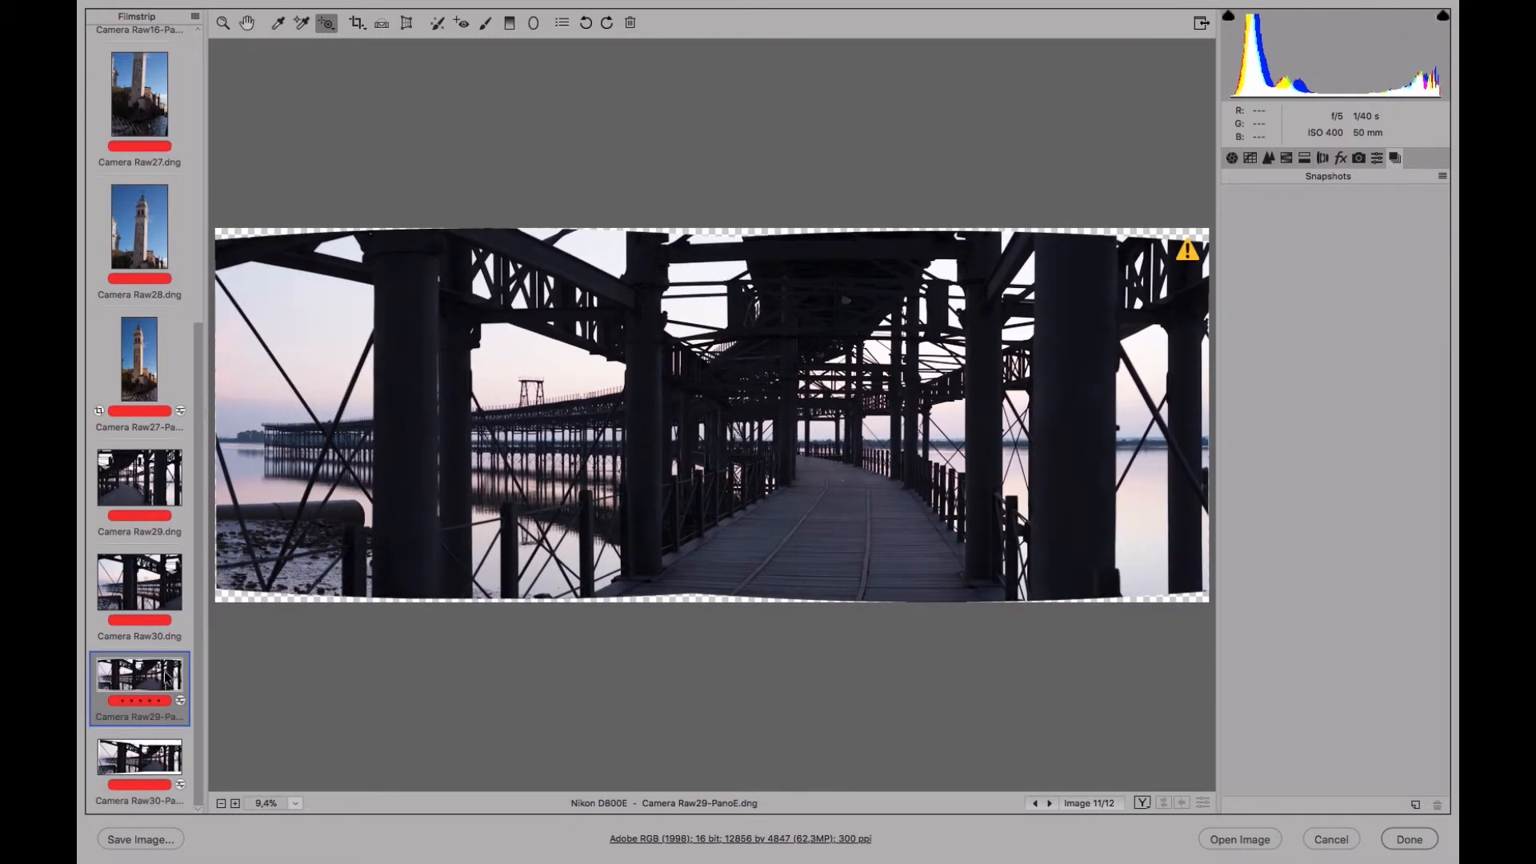
click(168, 756)
click(166, 687)
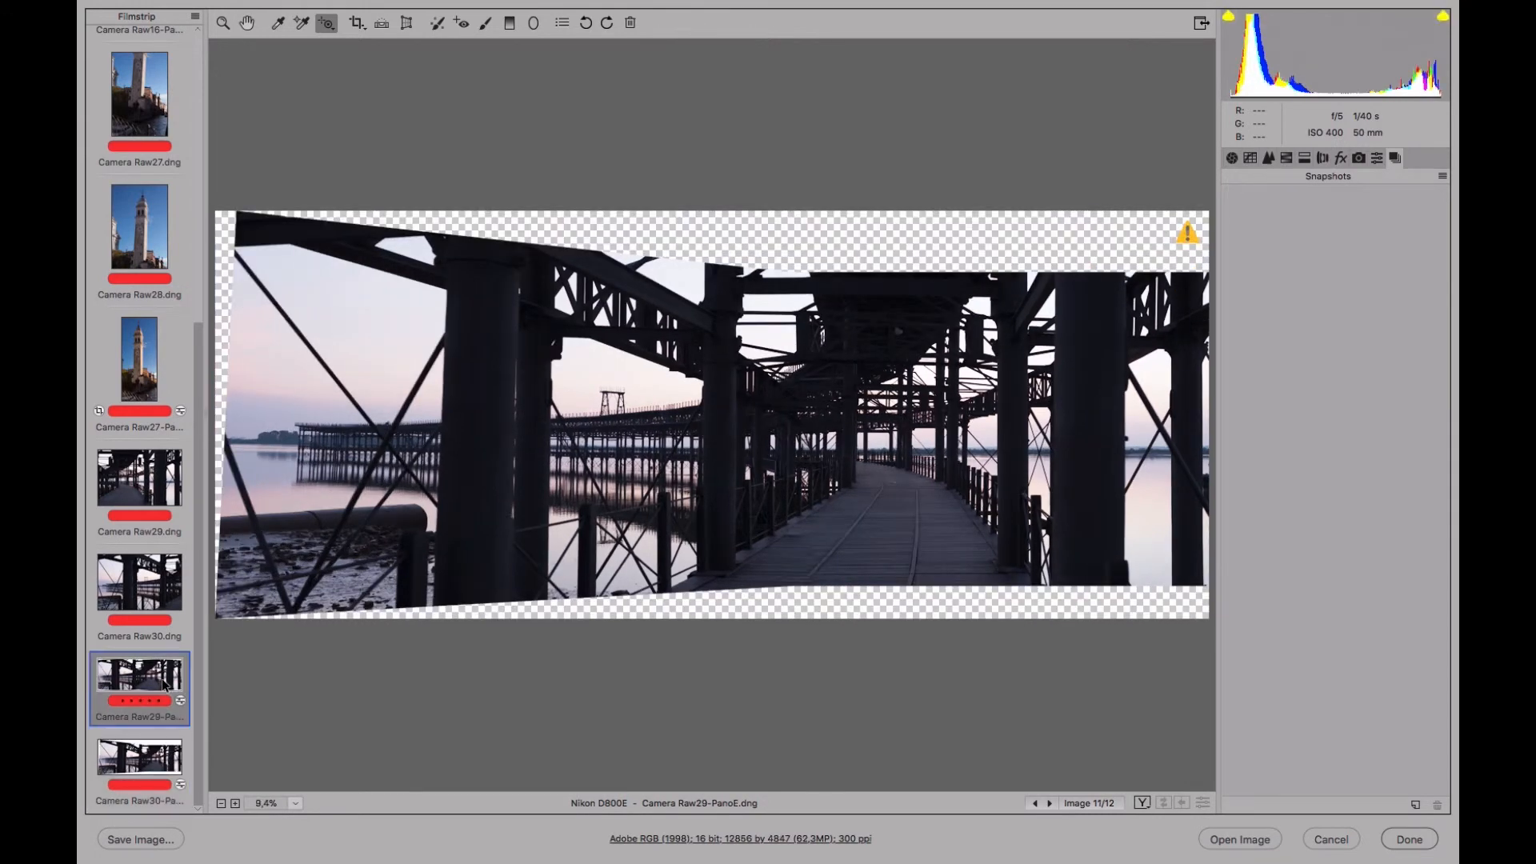
click(166, 755)
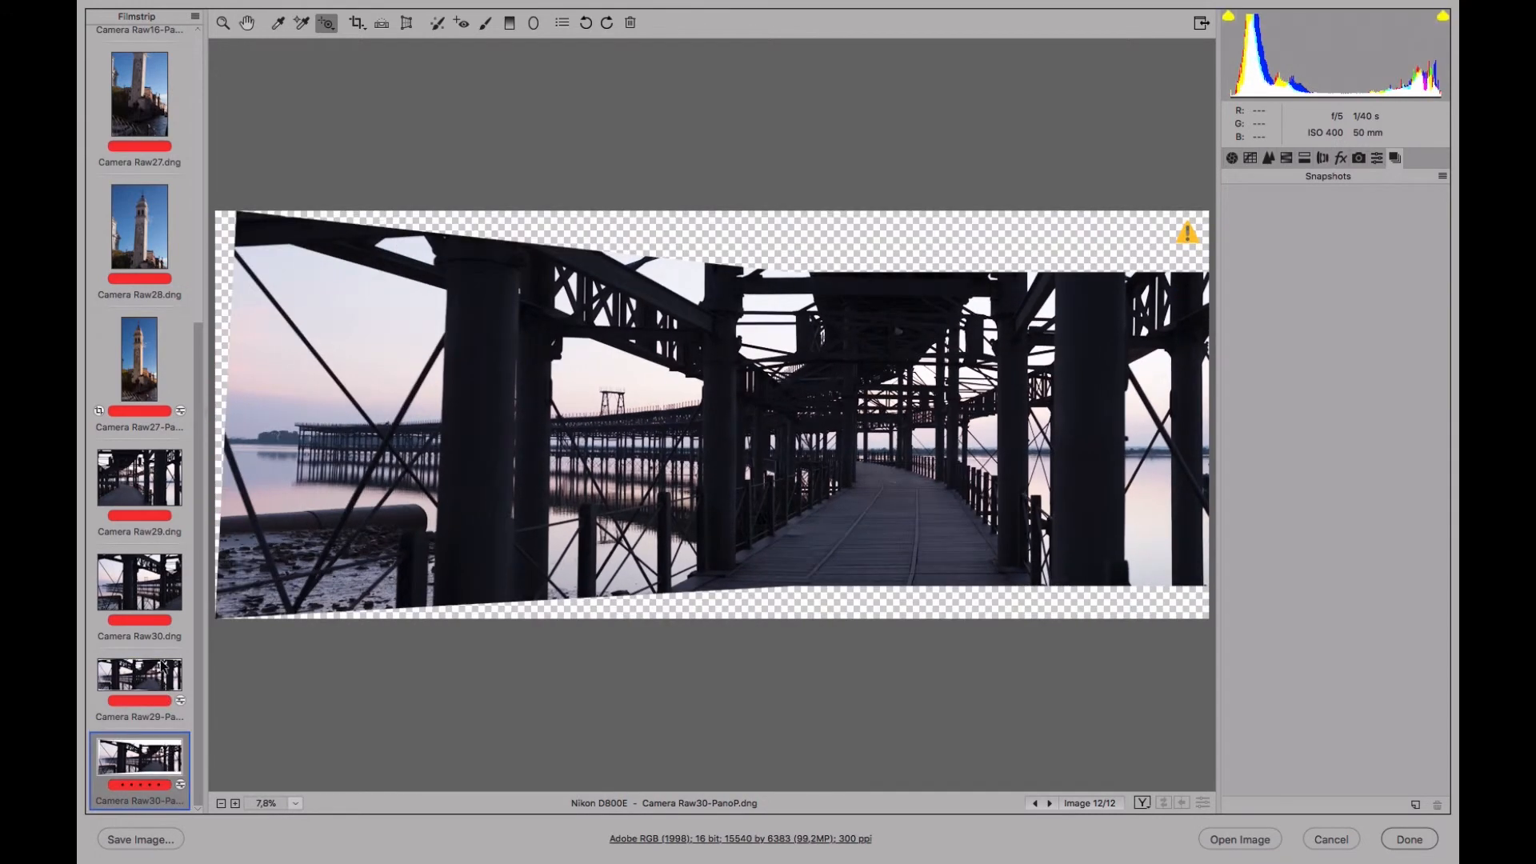
click(164, 671)
key(Down)
Crop the spherical panorama Camera Raw29-PanoE.dng with the Normal crop setting to exclude its transparent upper and lower edges
click(156, 712)
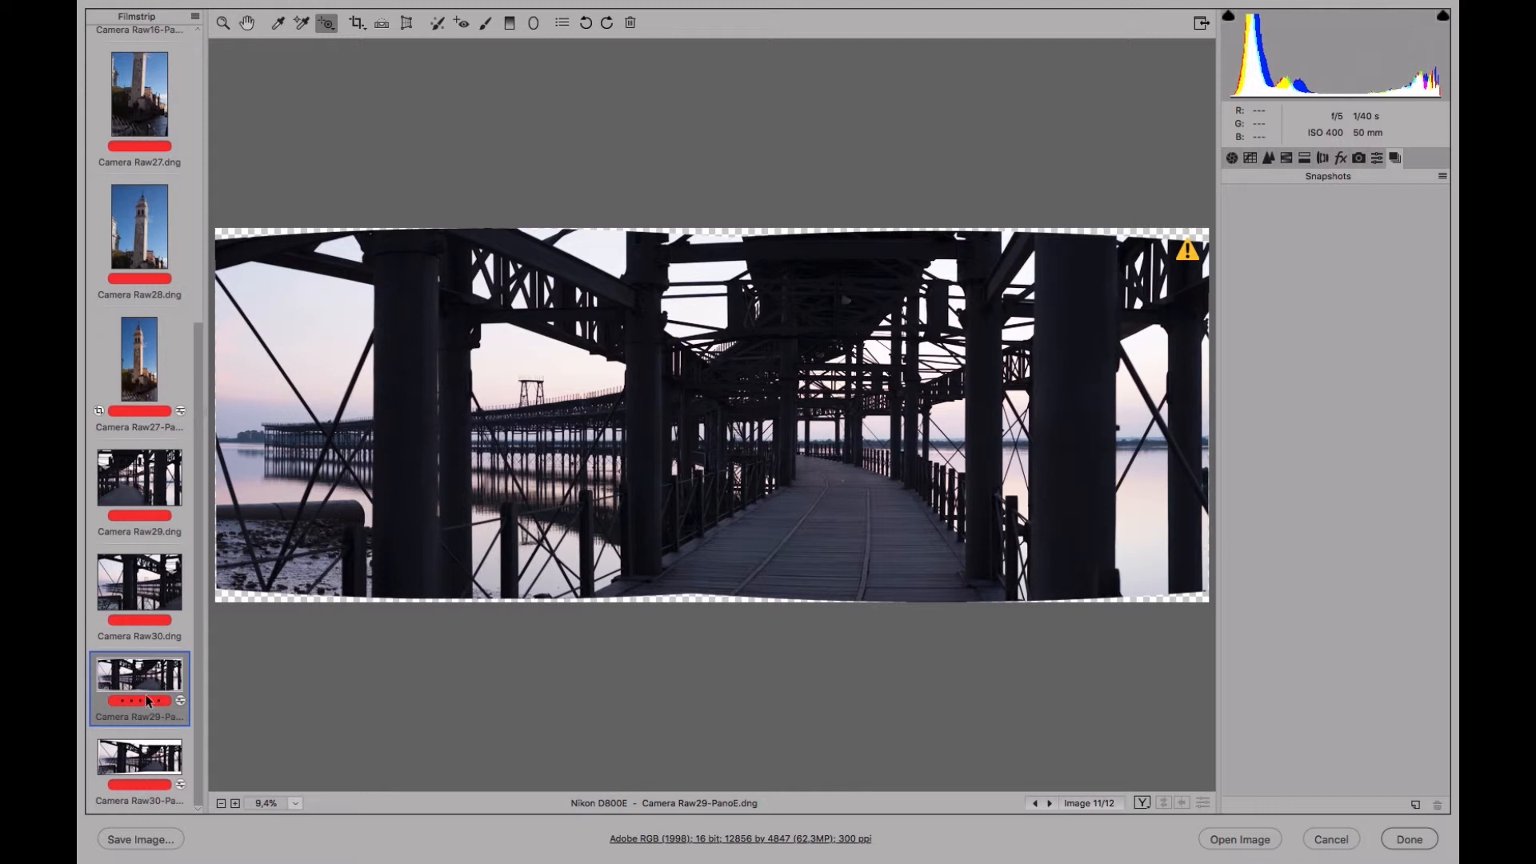
click(359, 26)
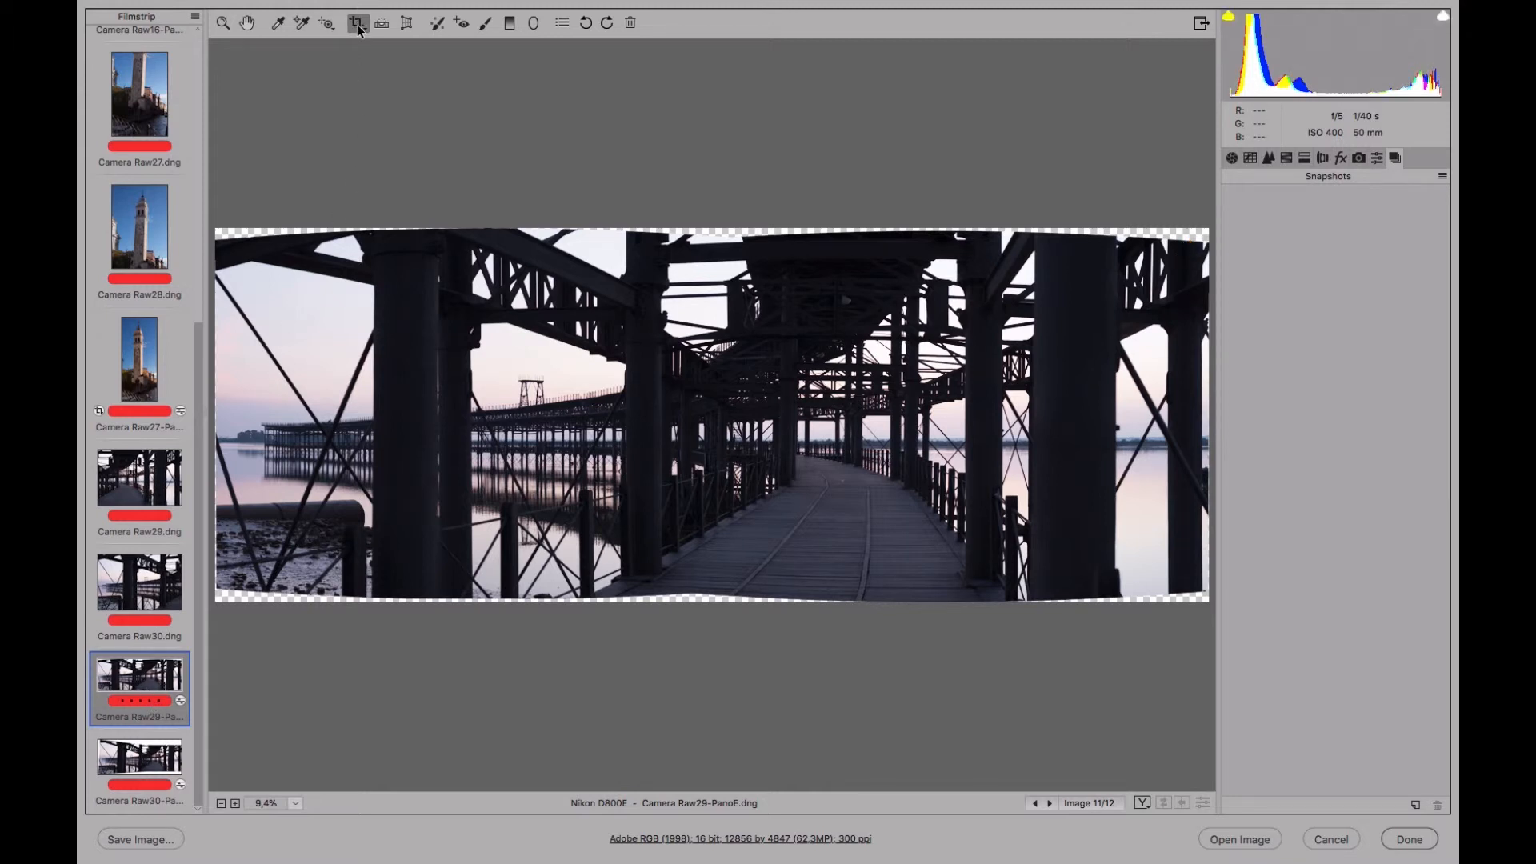
click(359, 27)
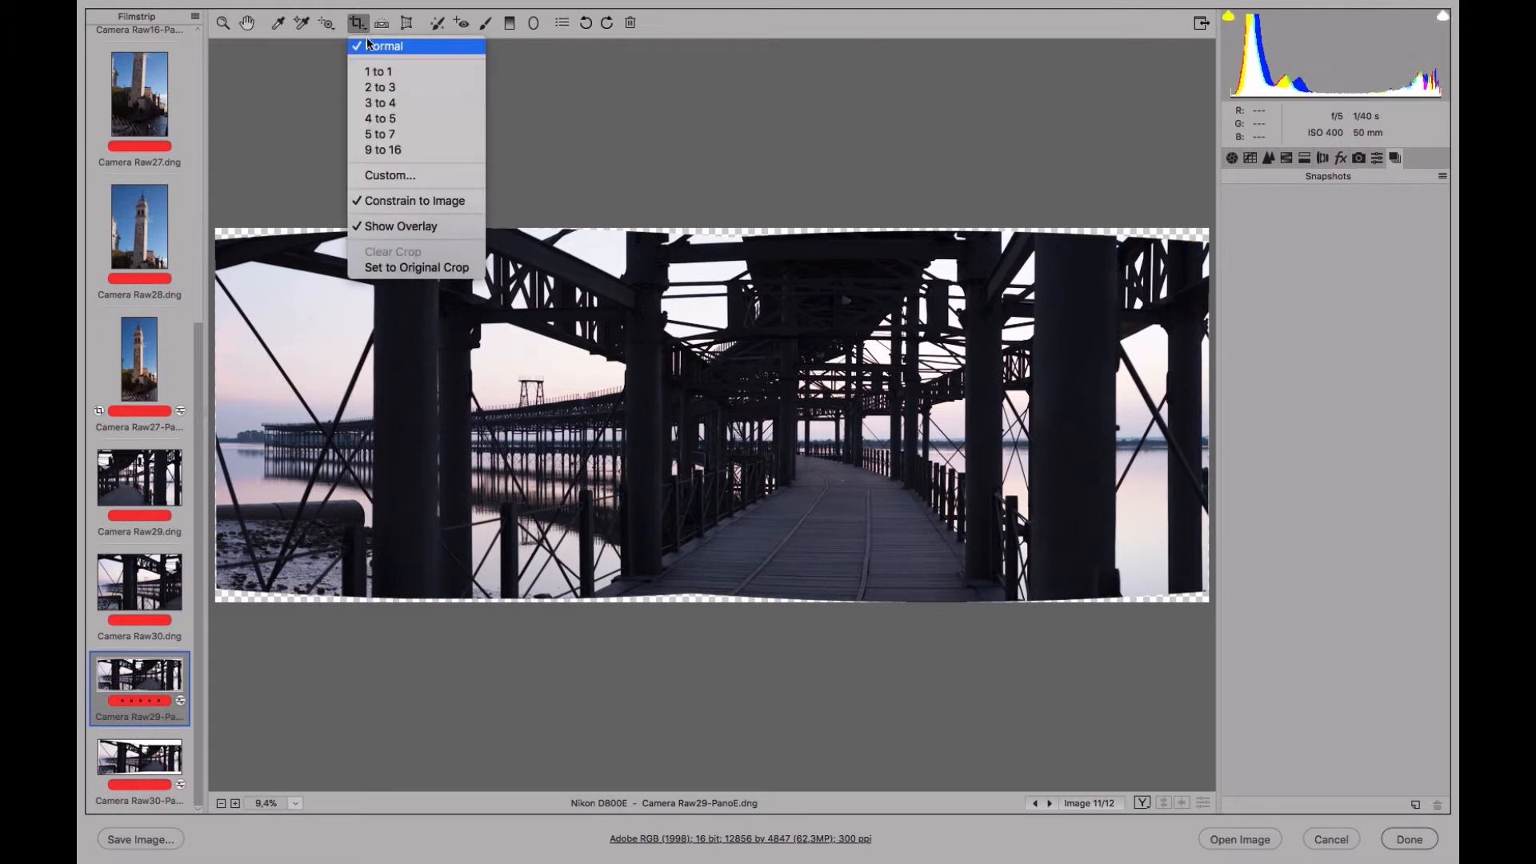
click(366, 42)
drag(221, 247, 1204, 589)
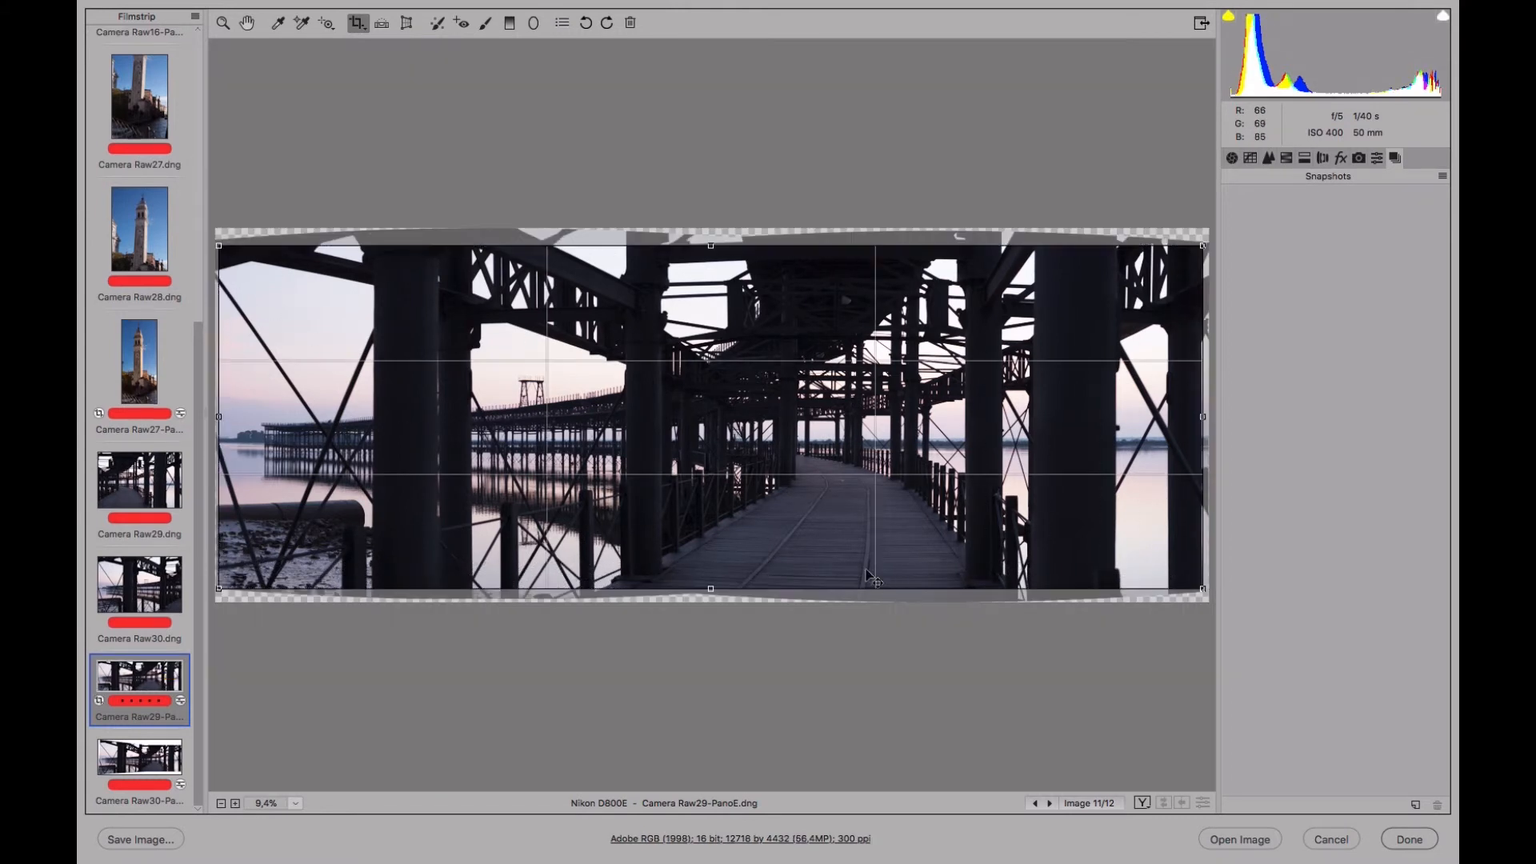
key(Return)
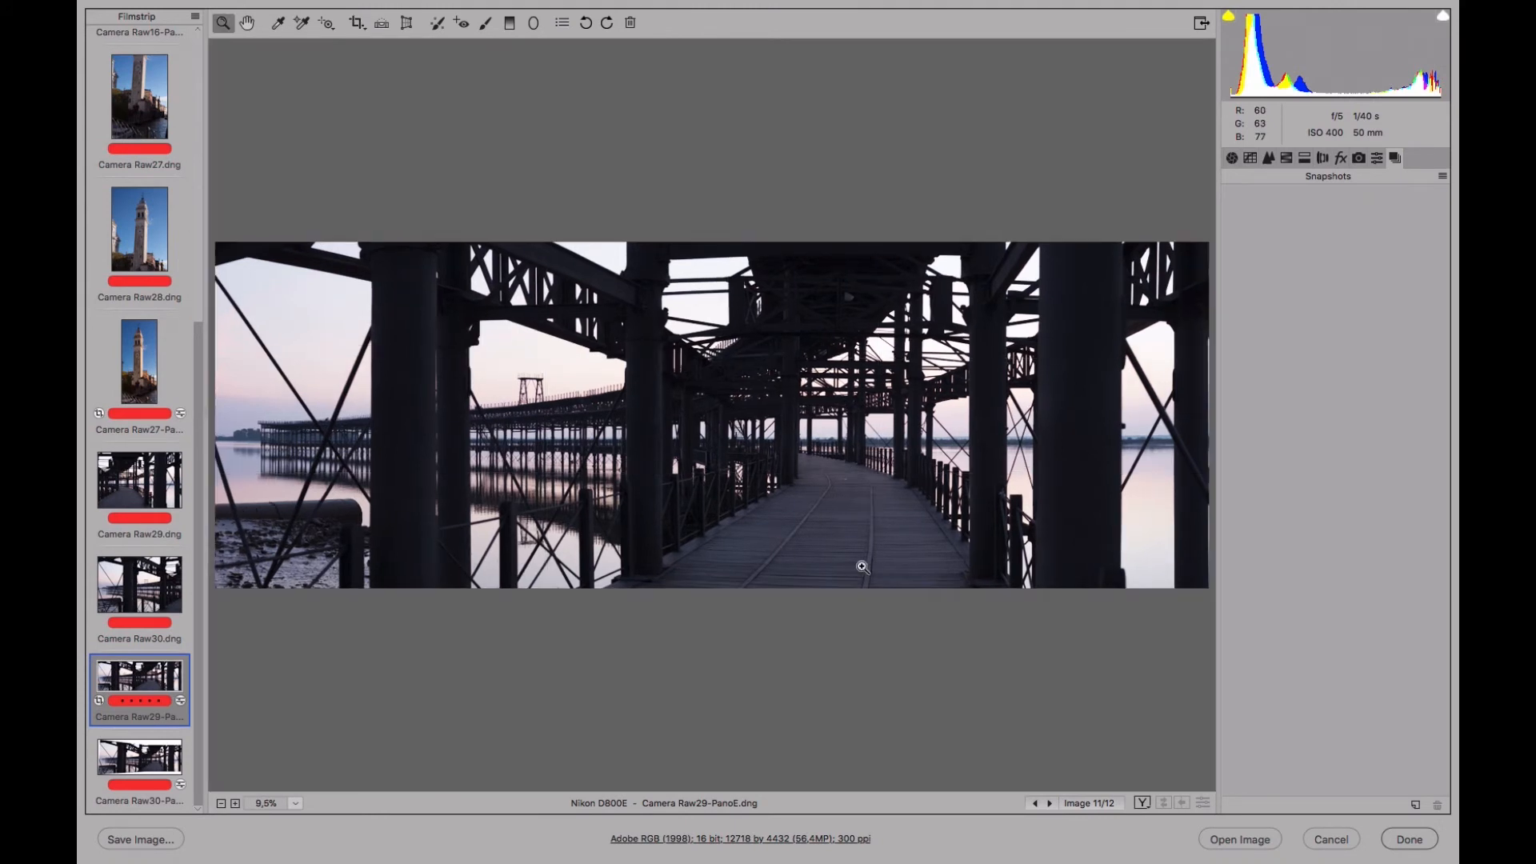
Develop the cropped panorama with Temperature 5200, Highlights -44, Shadows +40, Whites -45, Blacks -3, Clarity +25 and Vibrance +44
click(1237, 159)
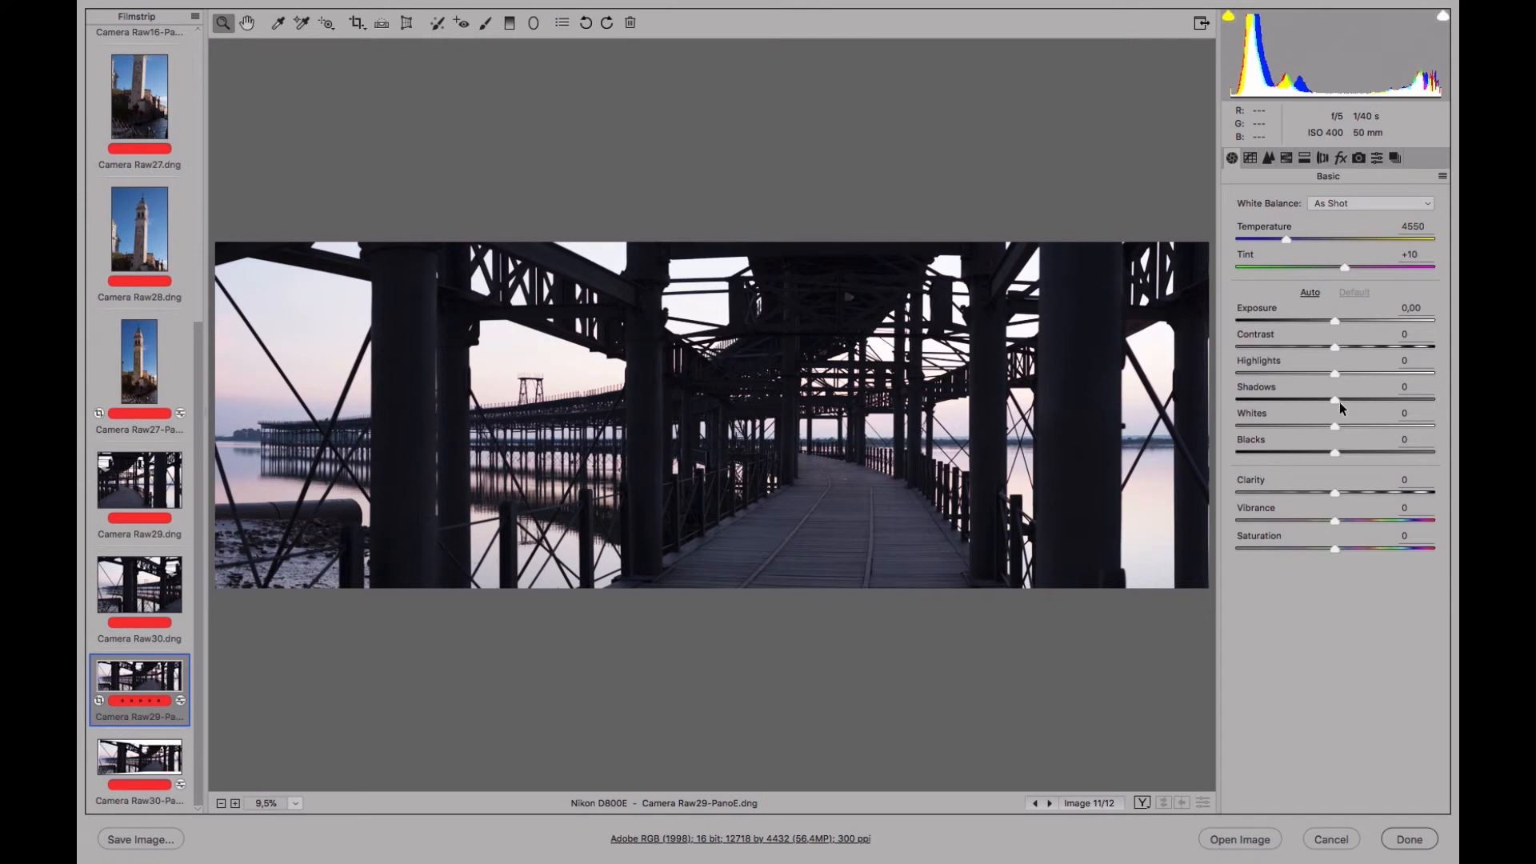
drag(1348, 396, 1375, 395)
click(1332, 450)
drag(1332, 449, 1354, 488)
drag(1305, 373, 1290, 369)
mouse_move(1356, 516)
mouse_down()
mouse_move(1415, 516)
mouse_move(1378, 511)
mouse_up()
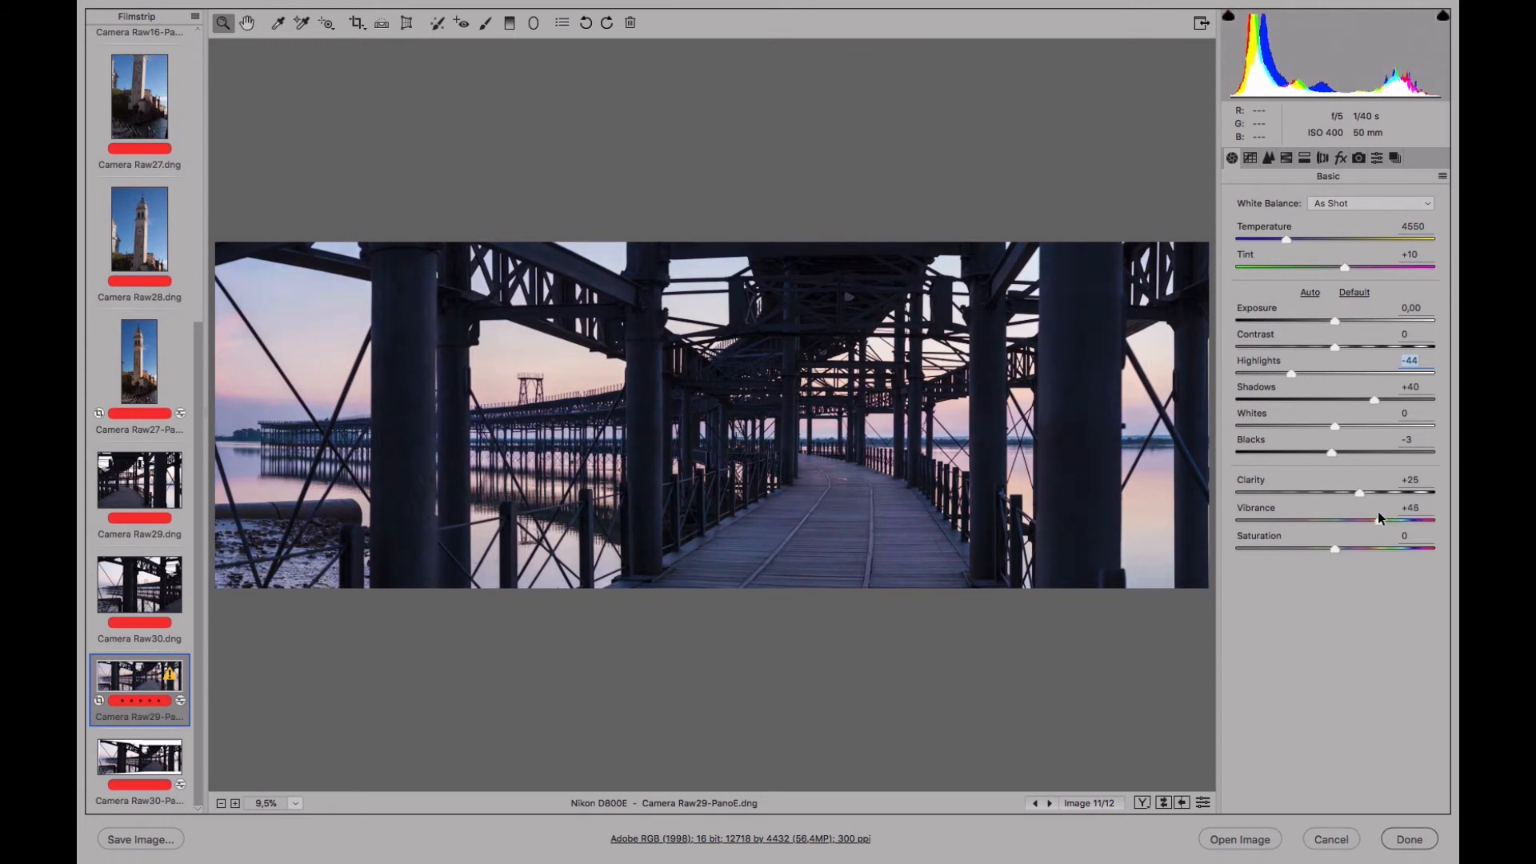
drag(1287, 237, 1302, 239)
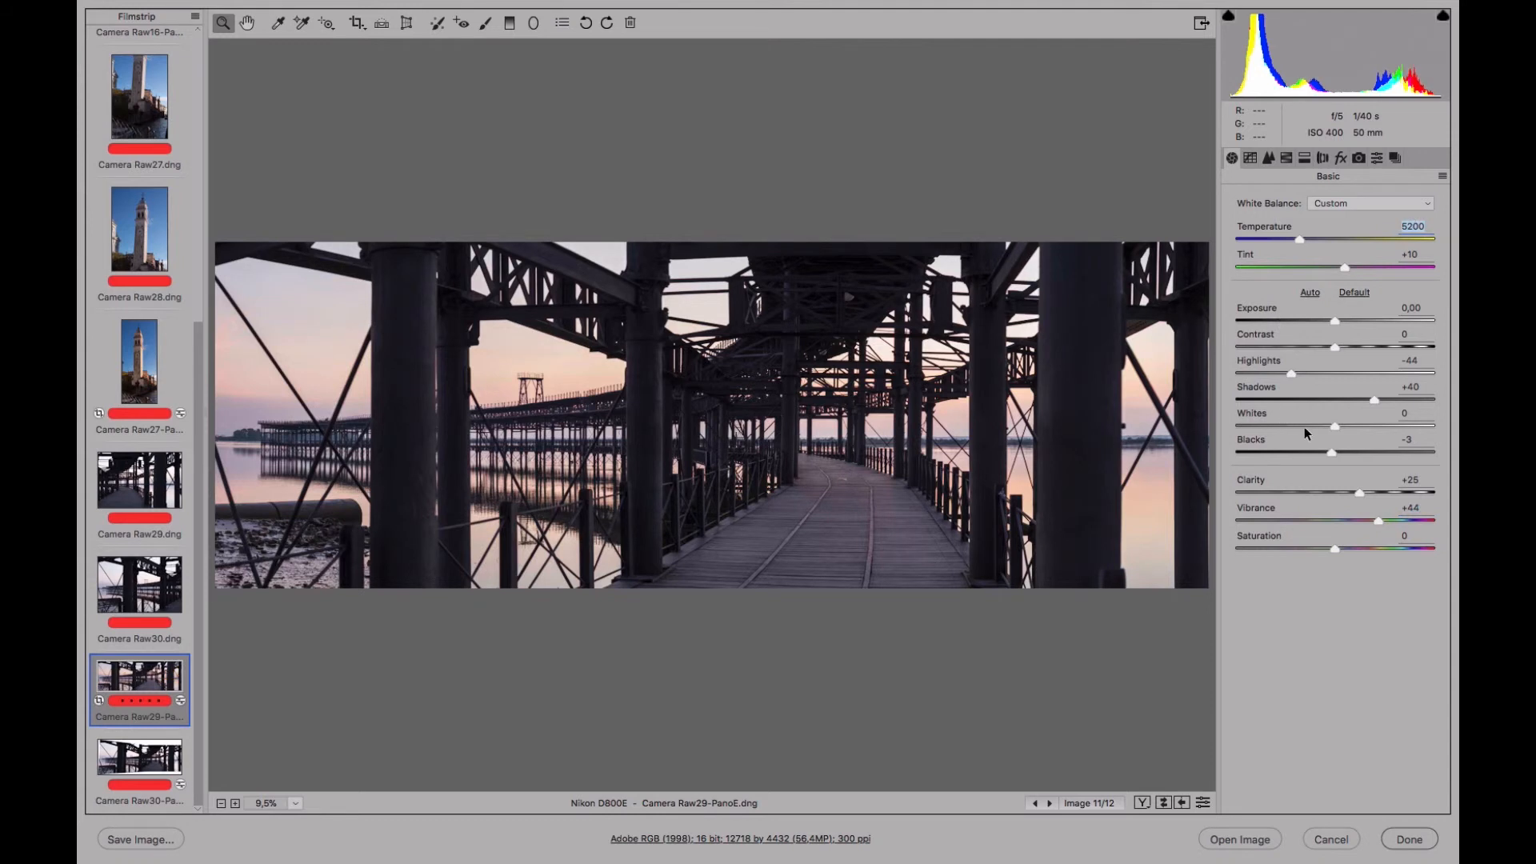
drag(1310, 424, 1290, 426)
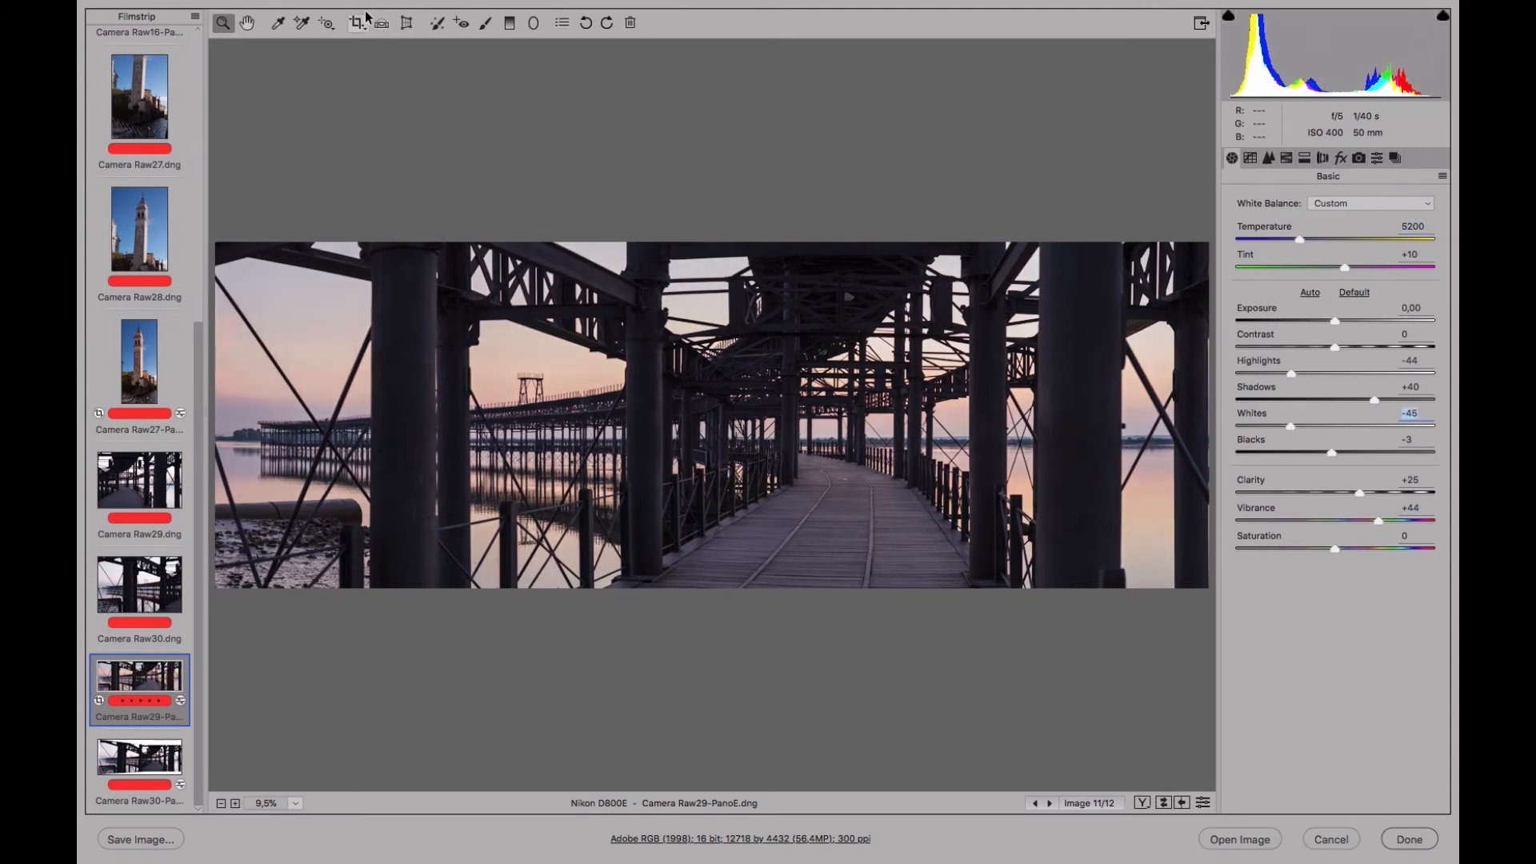
Raise the sunset sky's saturation with the Targeted Adjustment tool, to about +25 for Oranges and +7 for Yellows
click(327, 23)
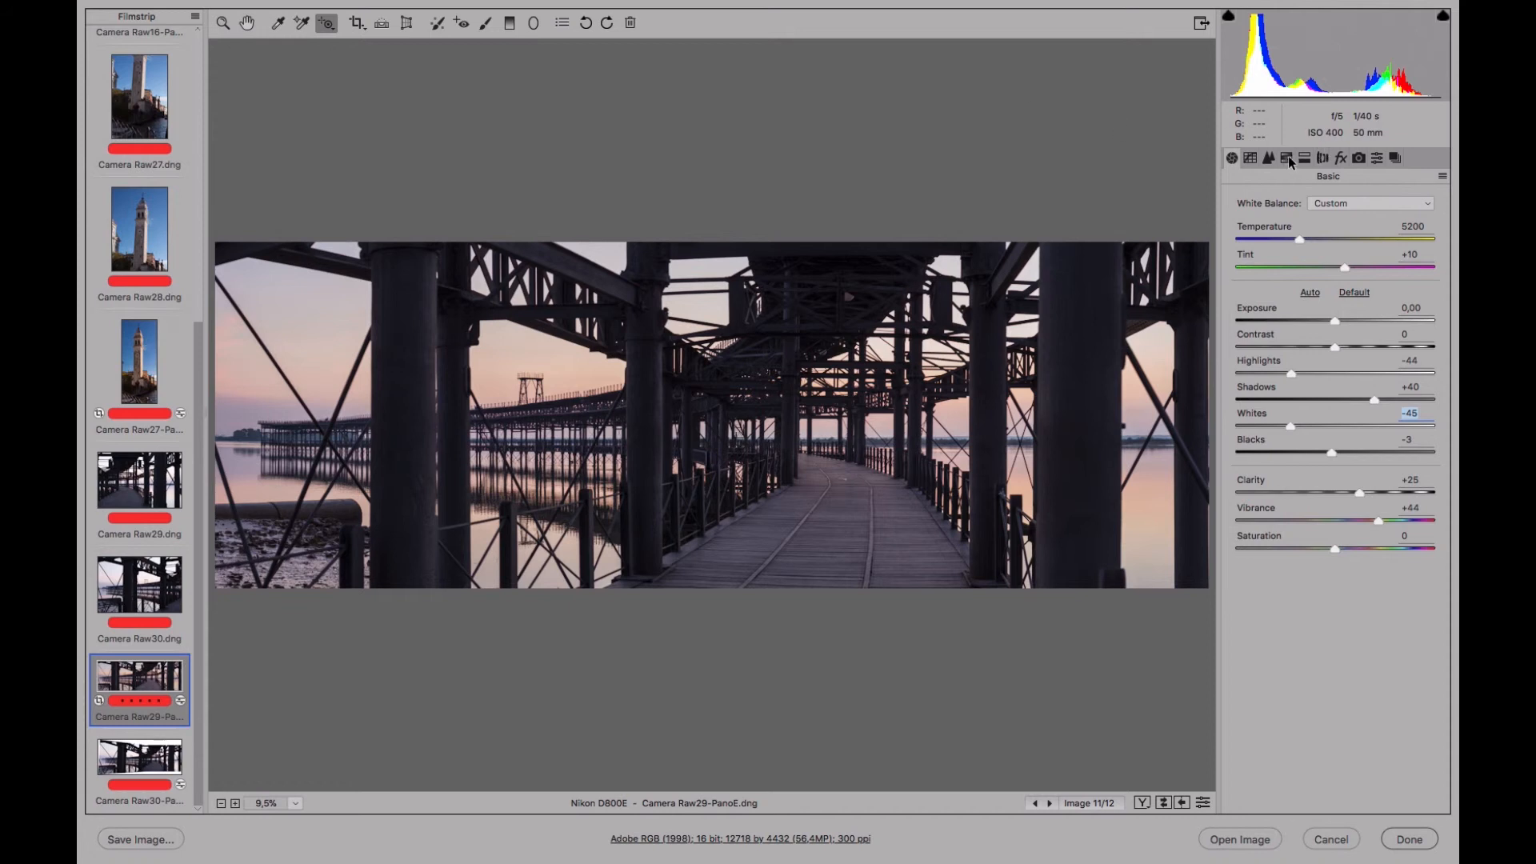
click(1287, 157)
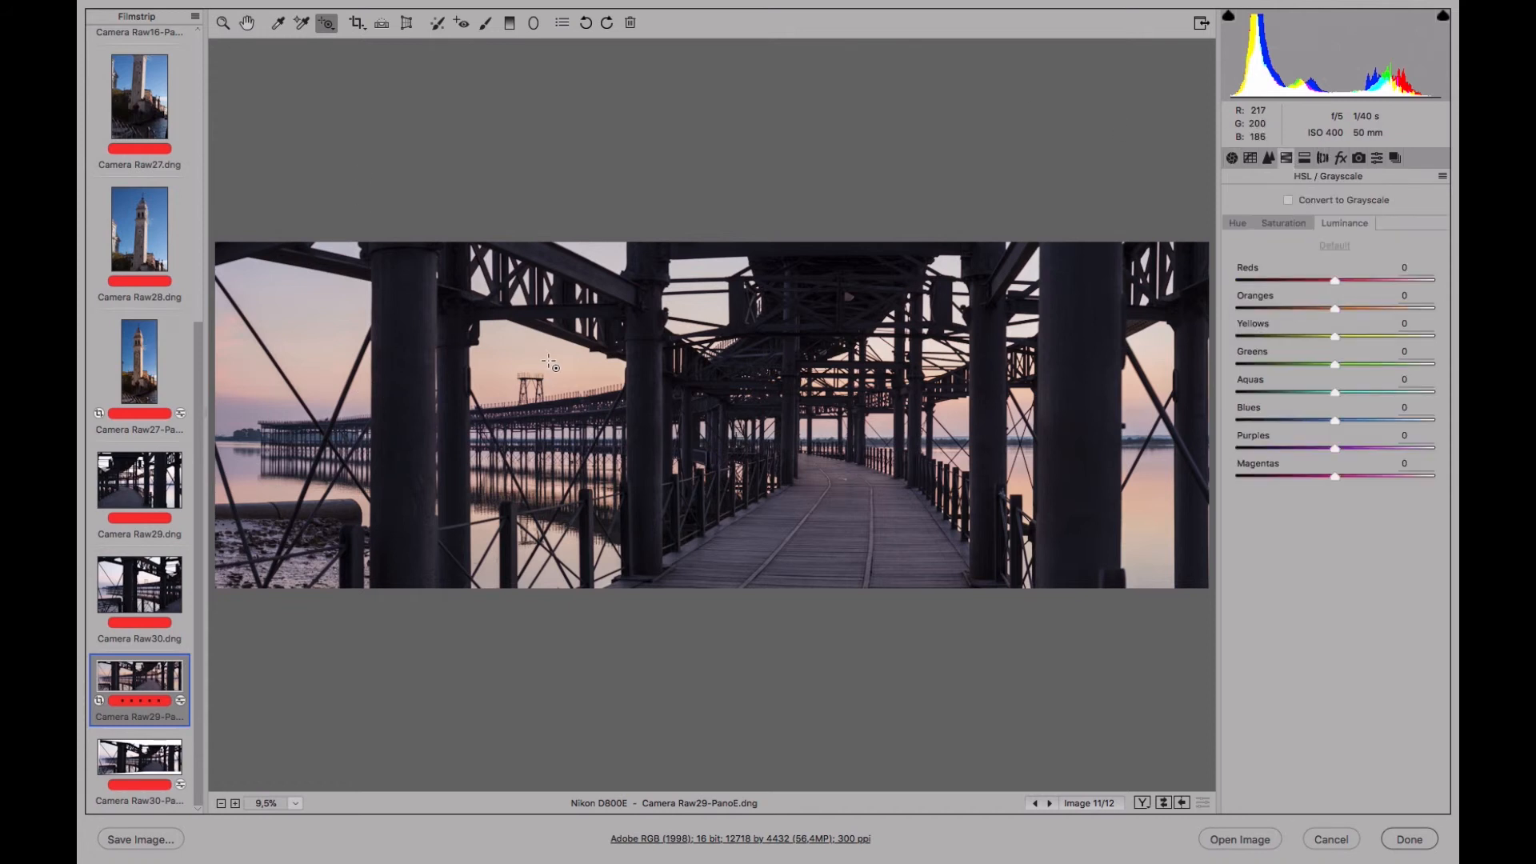
drag(551, 363, 612, 364)
click(1288, 224)
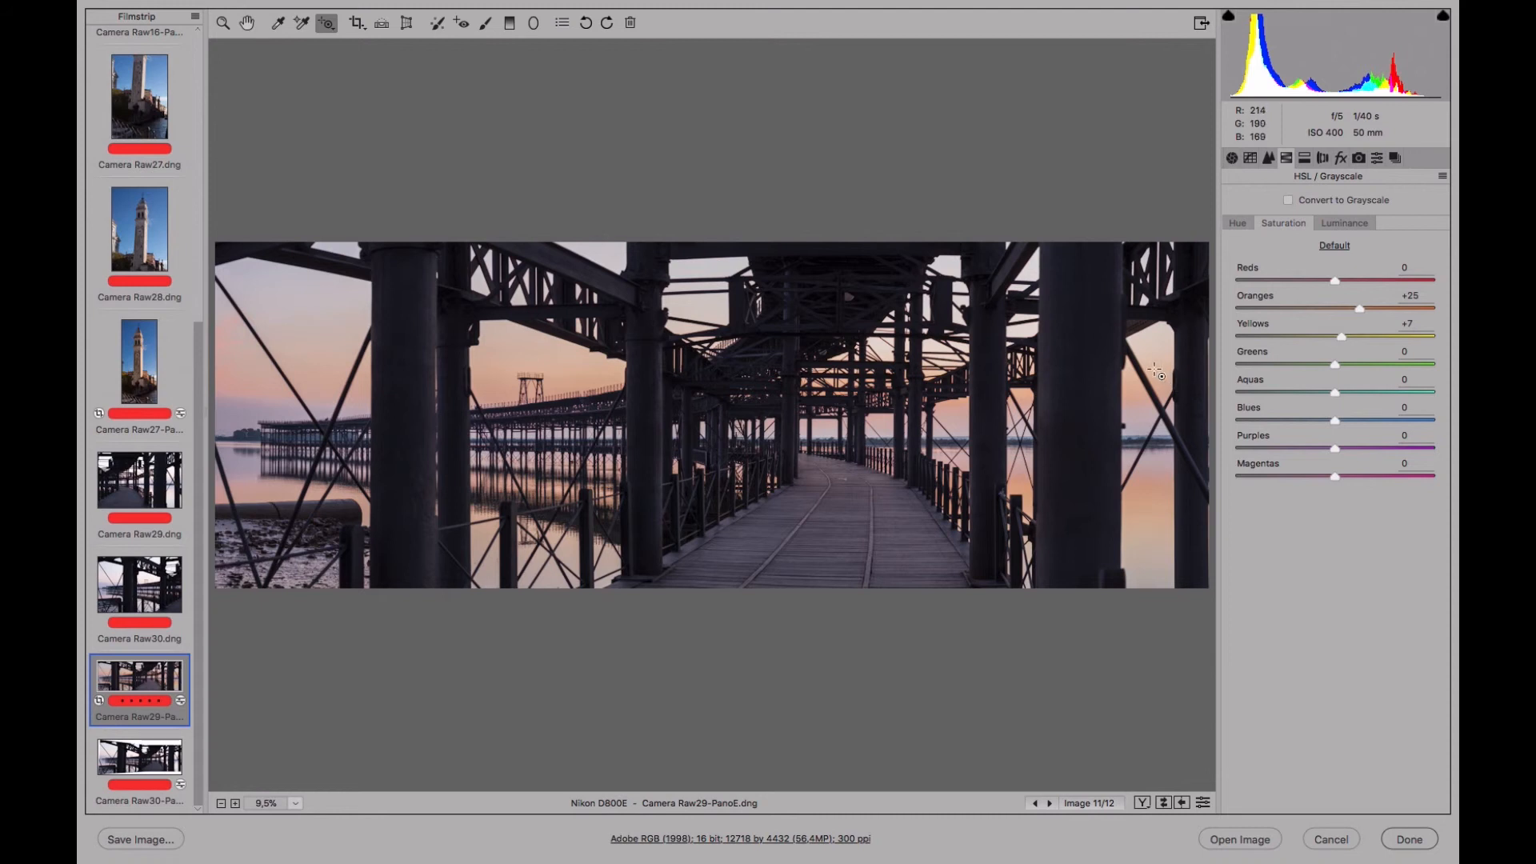
drag(294, 365, 312, 364)
Fine-tune the panorama's Clarity and apply the Medium Contrast point tone curve
click(1233, 159)
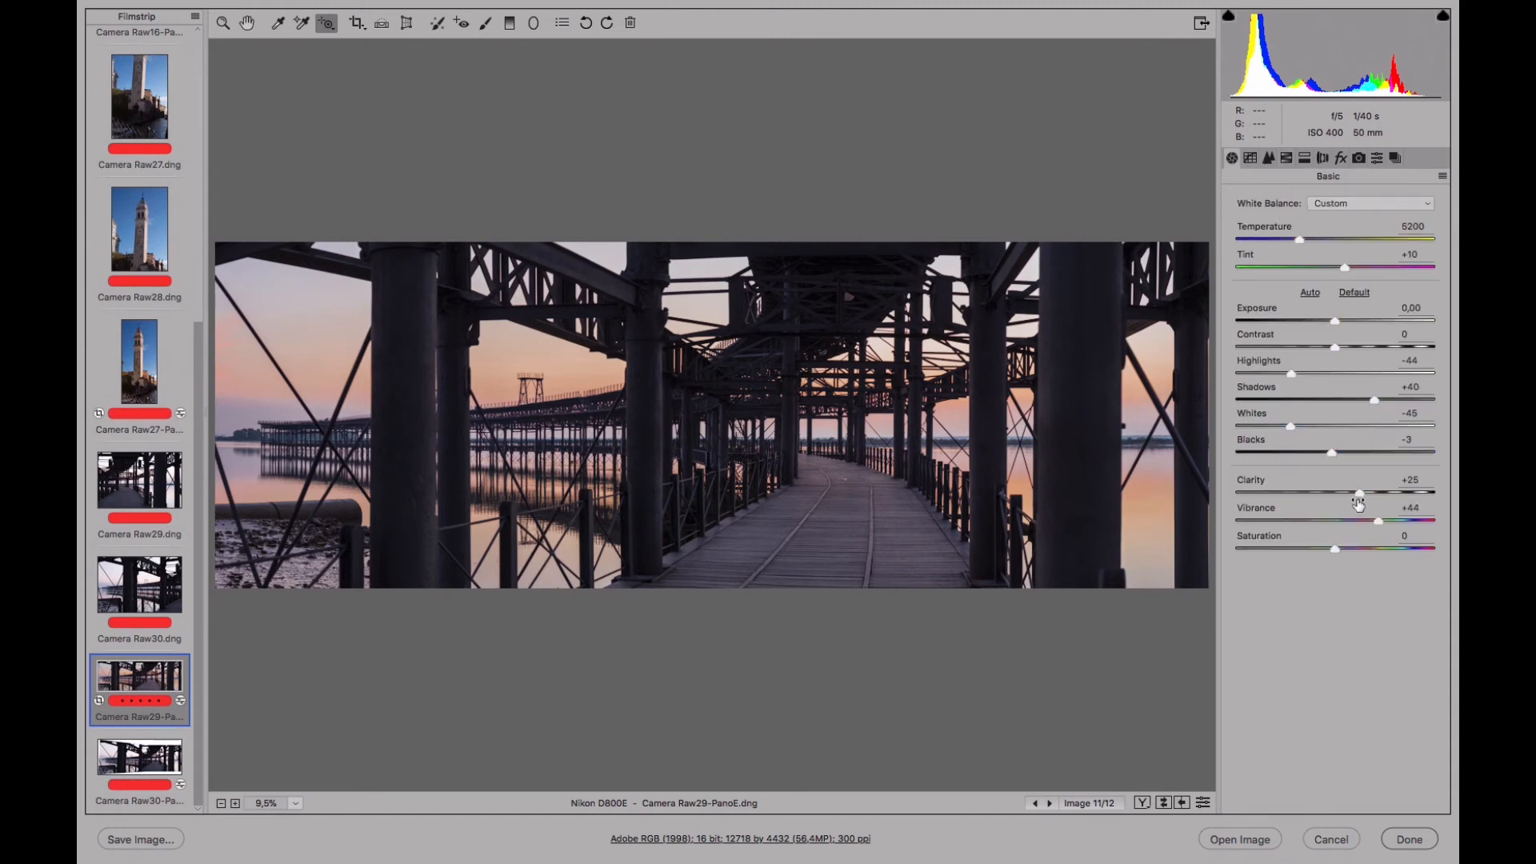
drag(1357, 492, 1361, 492)
click(1251, 157)
click(1307, 196)
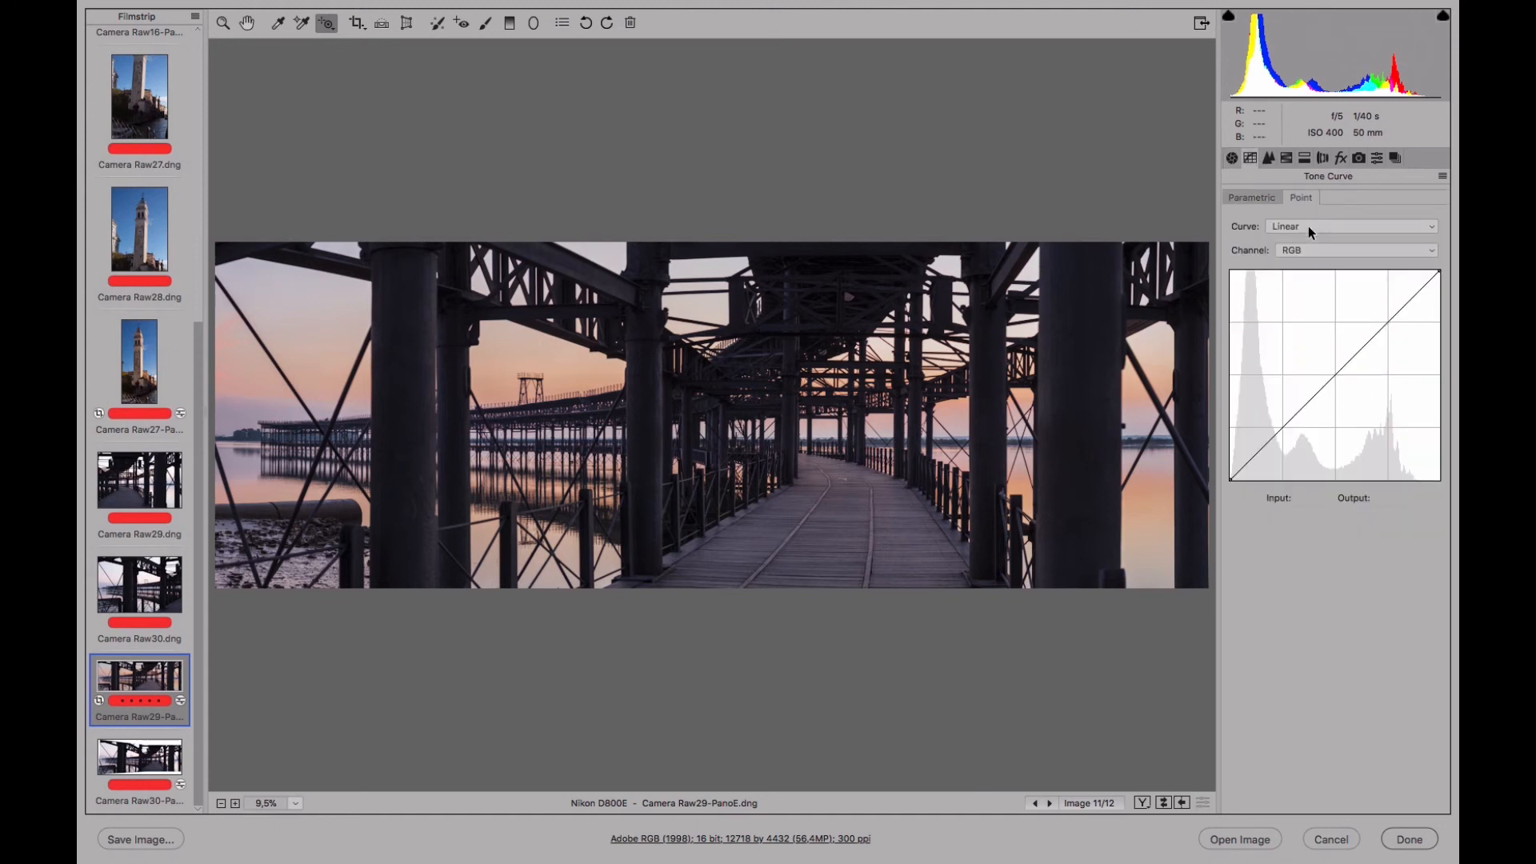
click(1308, 226)
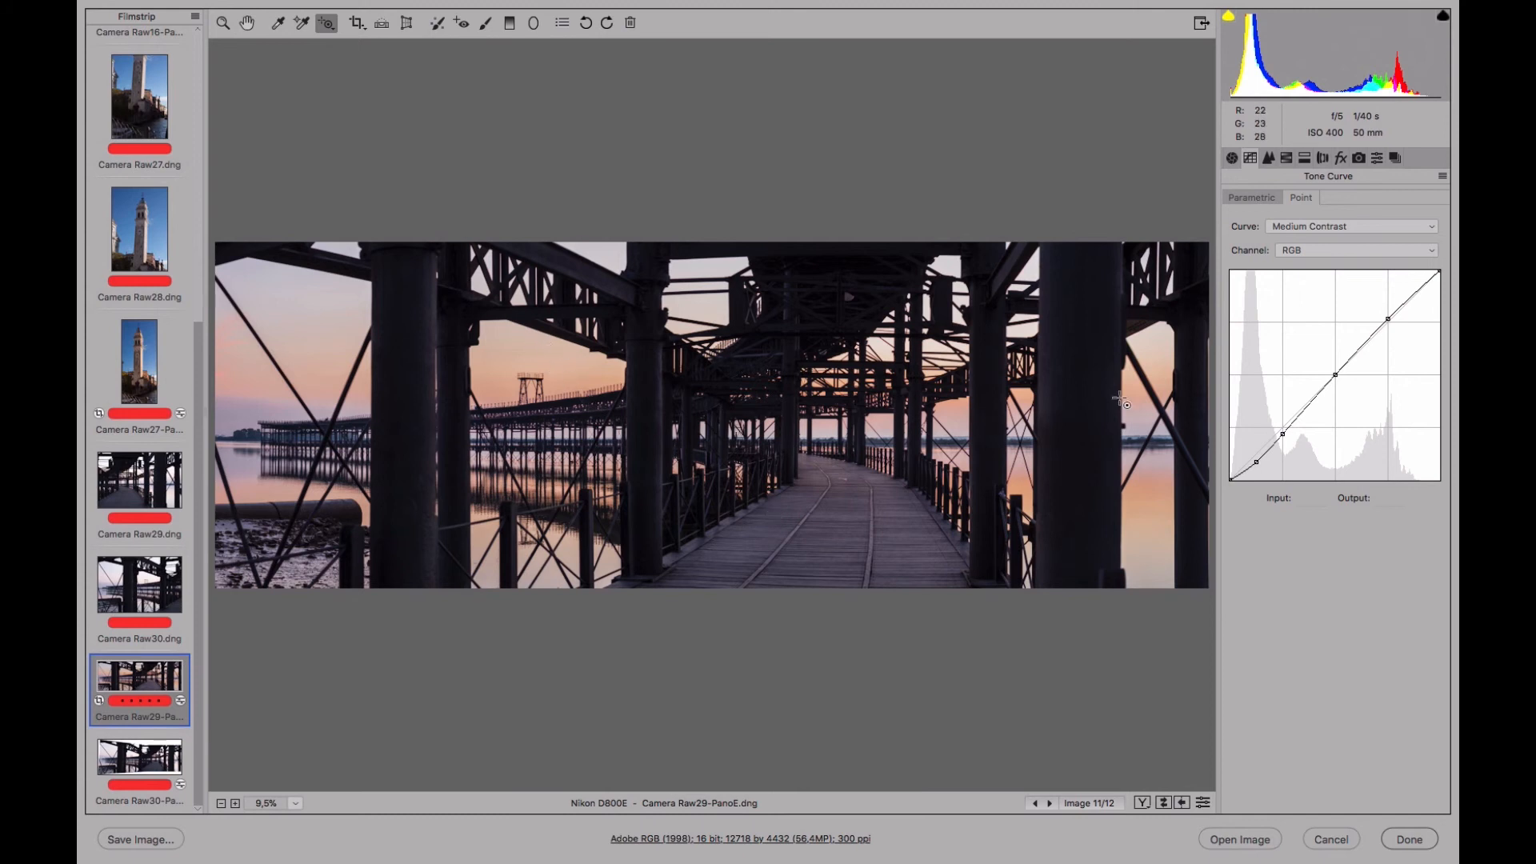
Save the panorama's developed state as a new snapshot named Revelada
click(1396, 159)
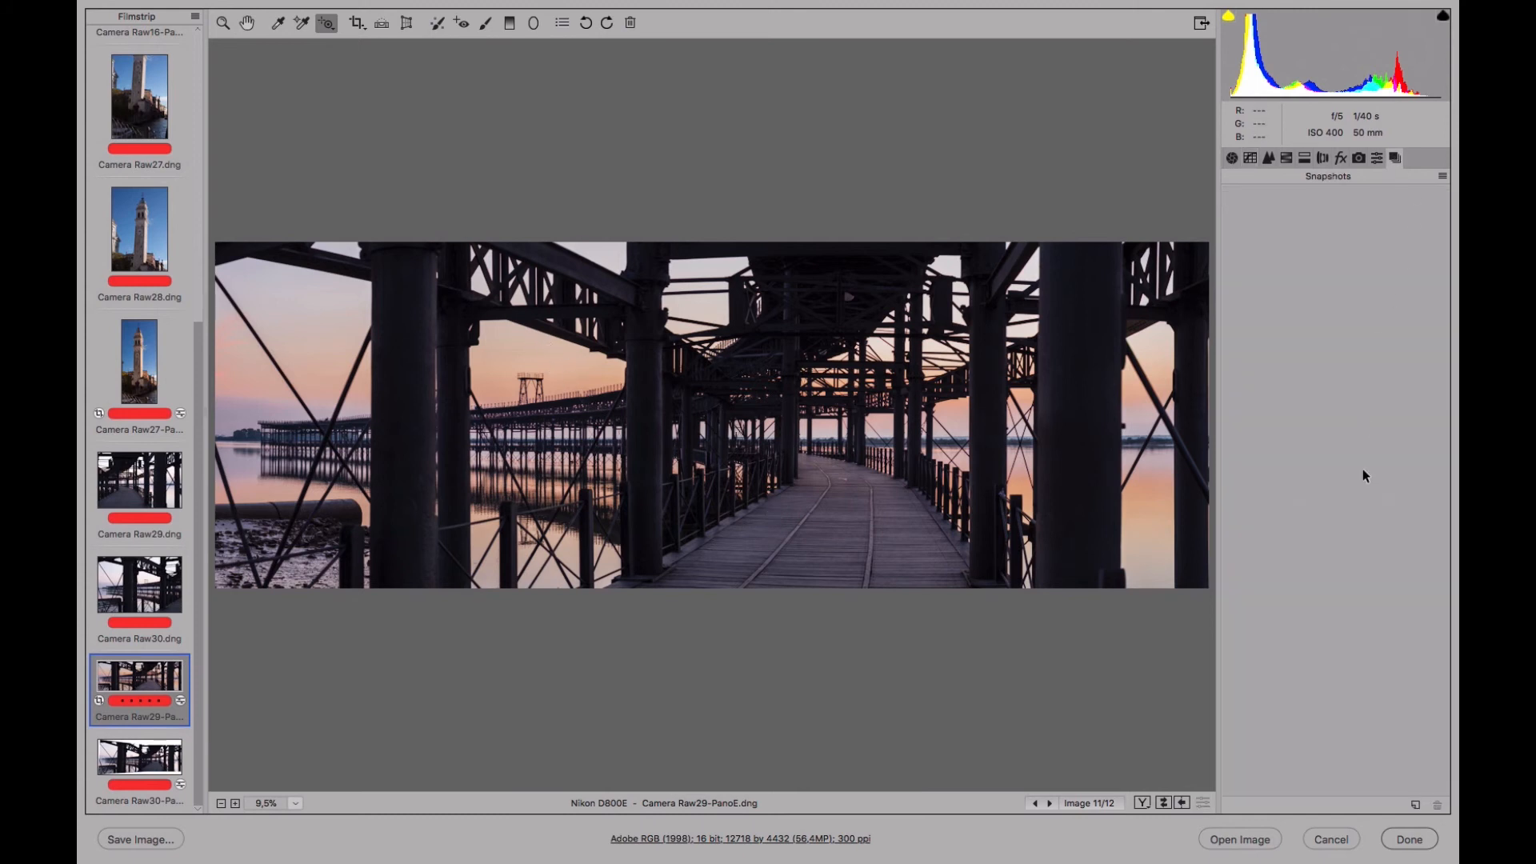
click(1416, 805)
text(Revelada)
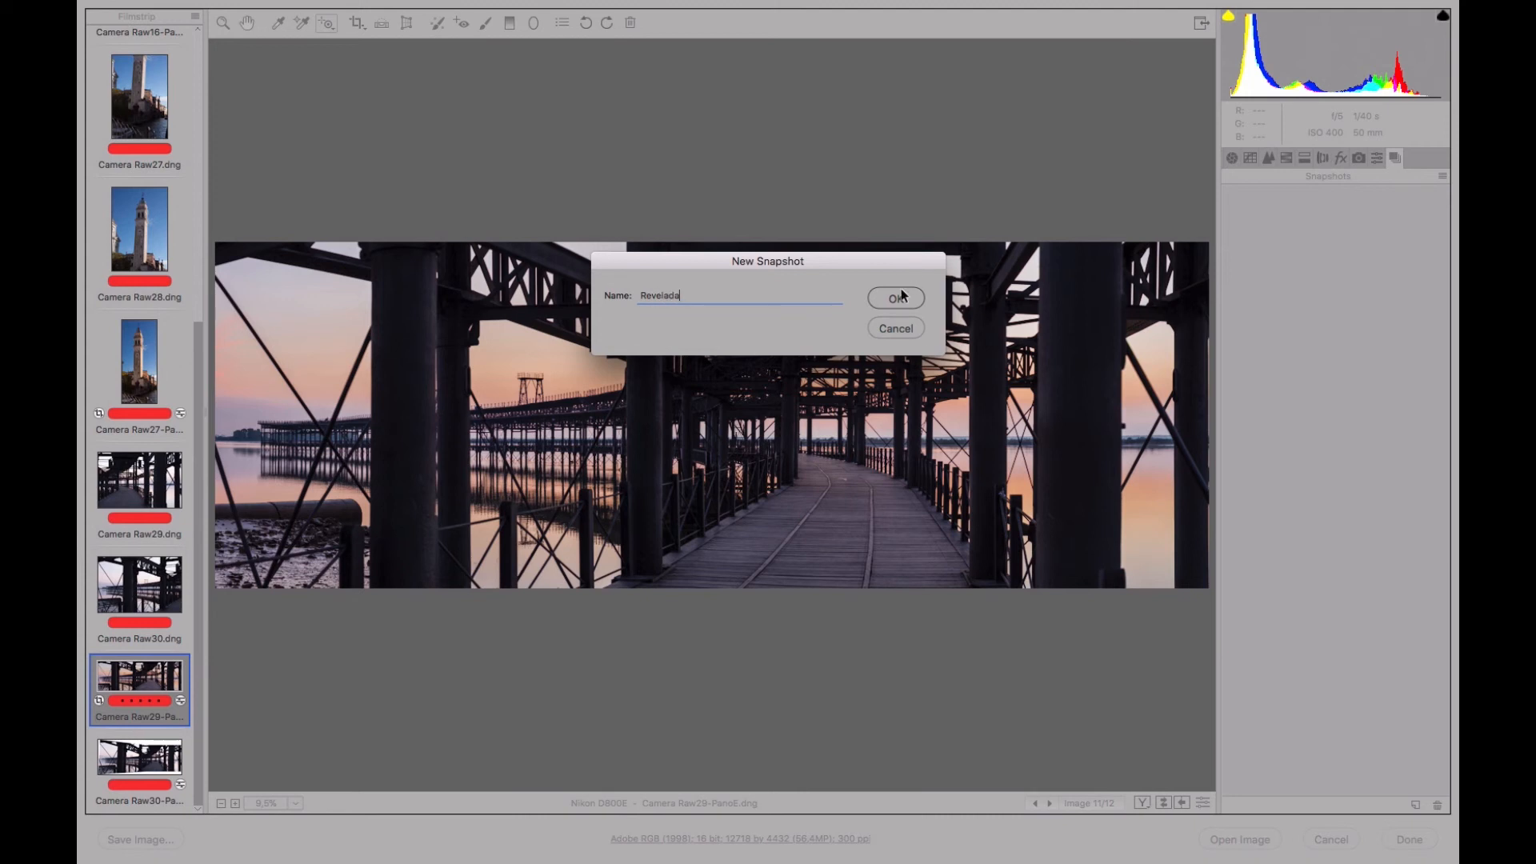
click(902, 296)
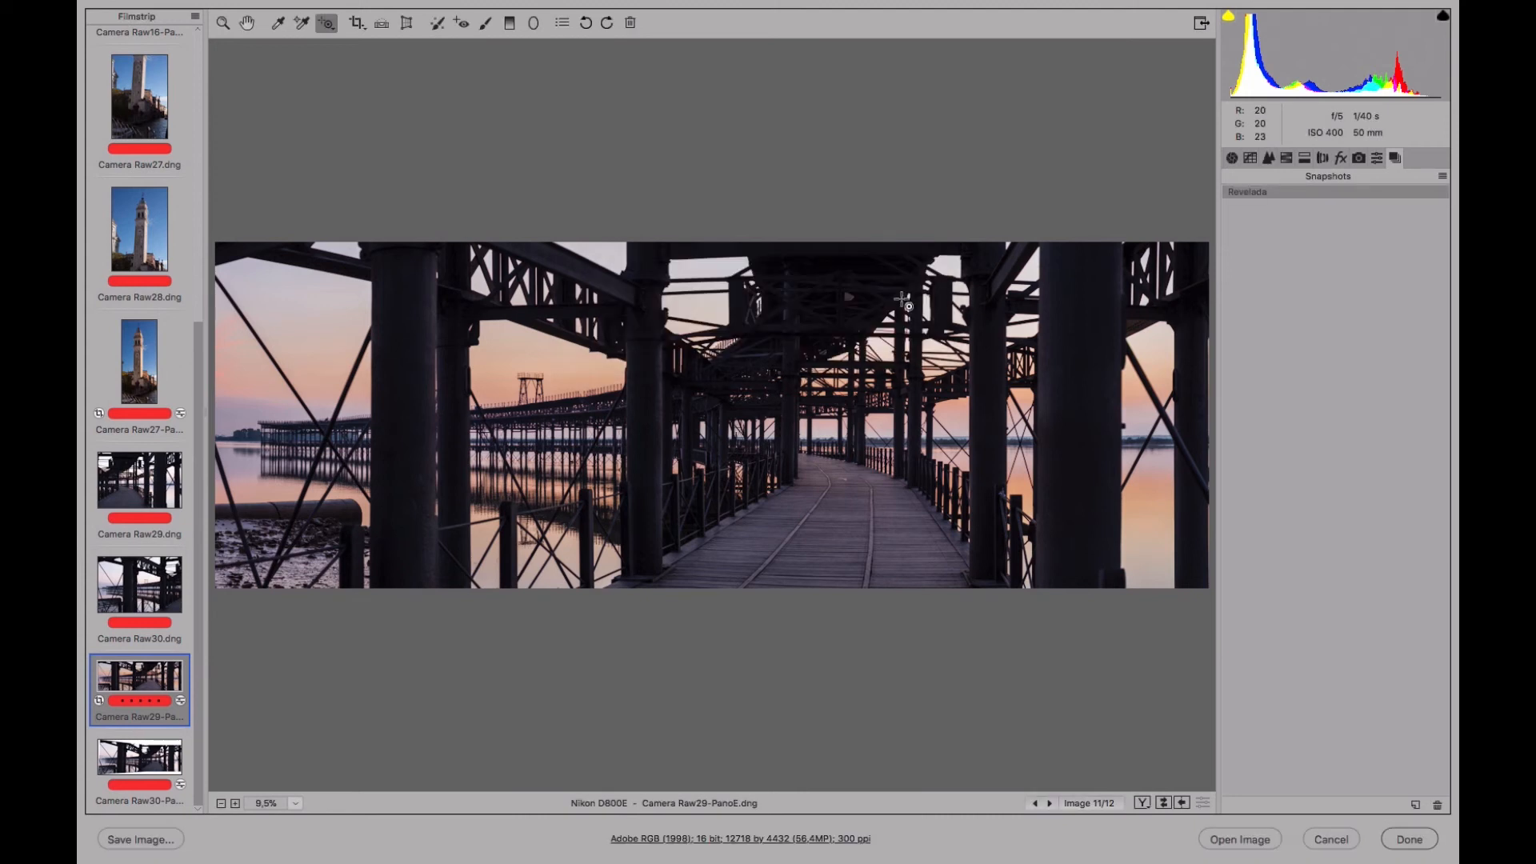
Reset the panorama to the Camera Raw Defaults and restore its developed look from the Revelada snapshot
click(1443, 177)
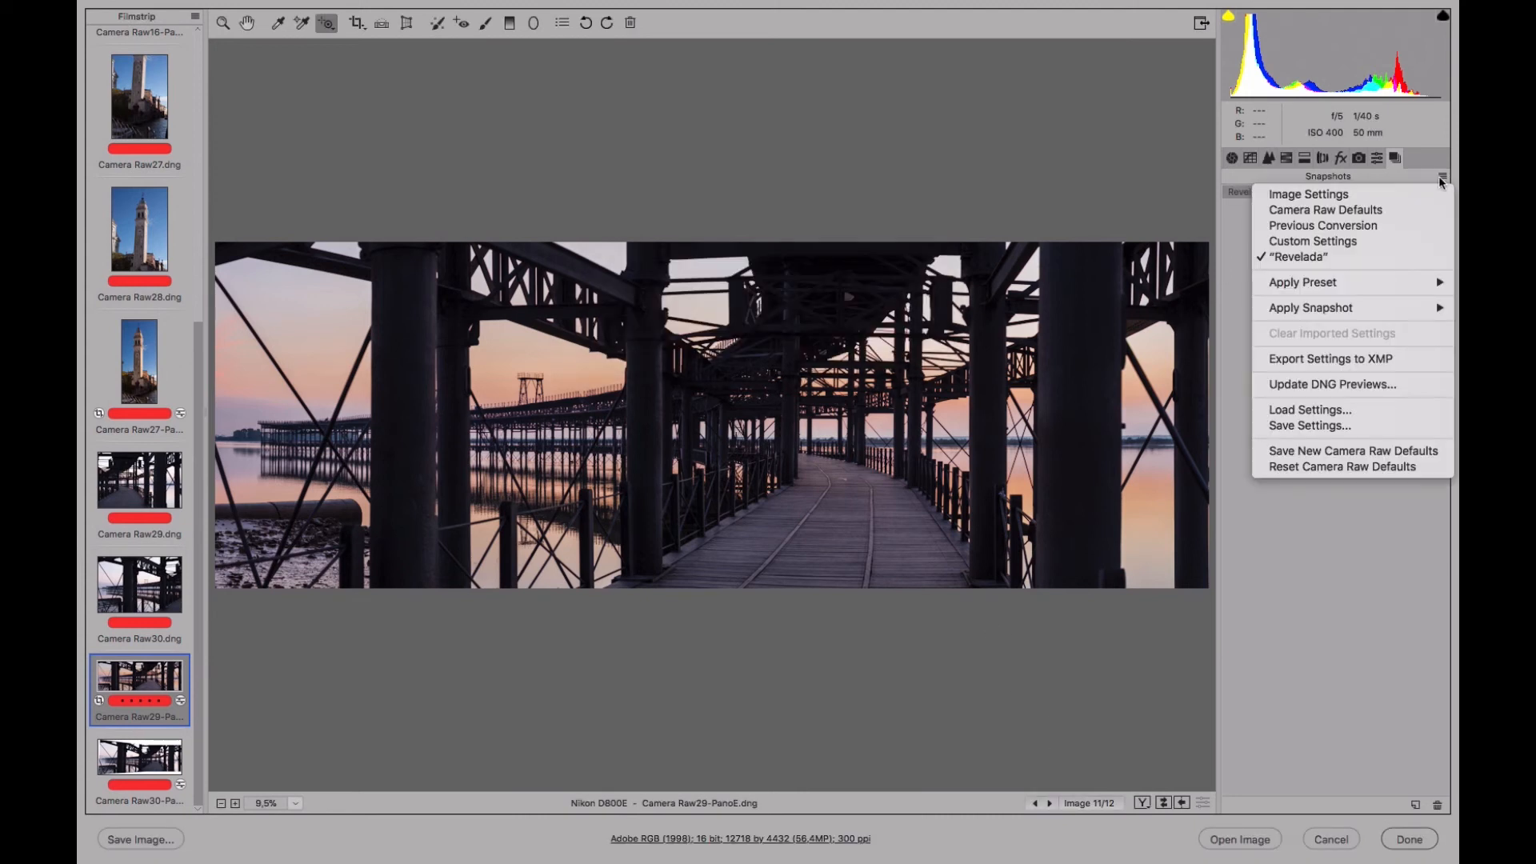
click(1384, 211)
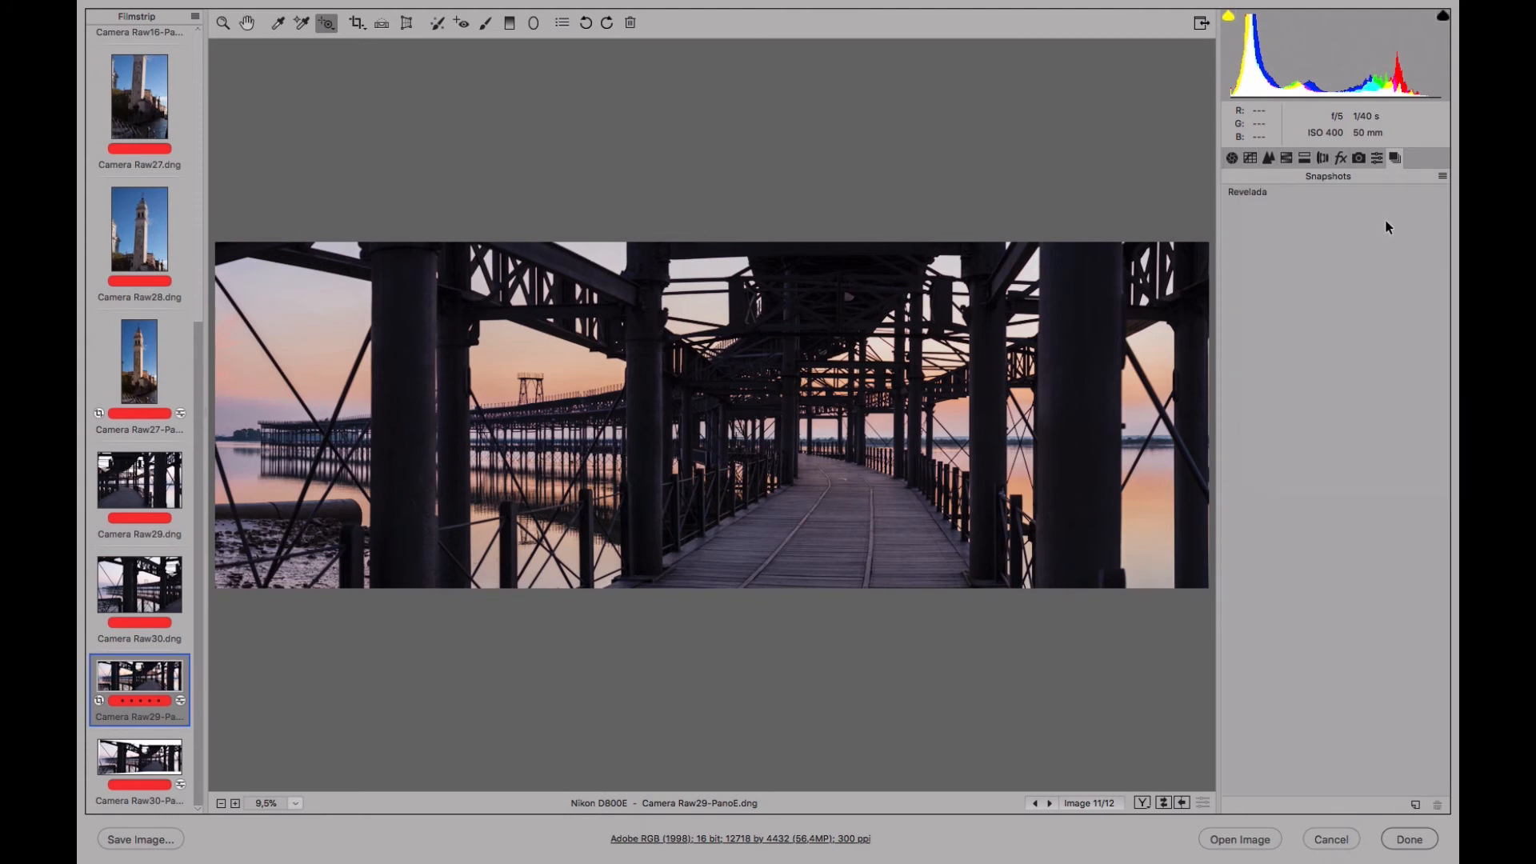
click(1258, 191)
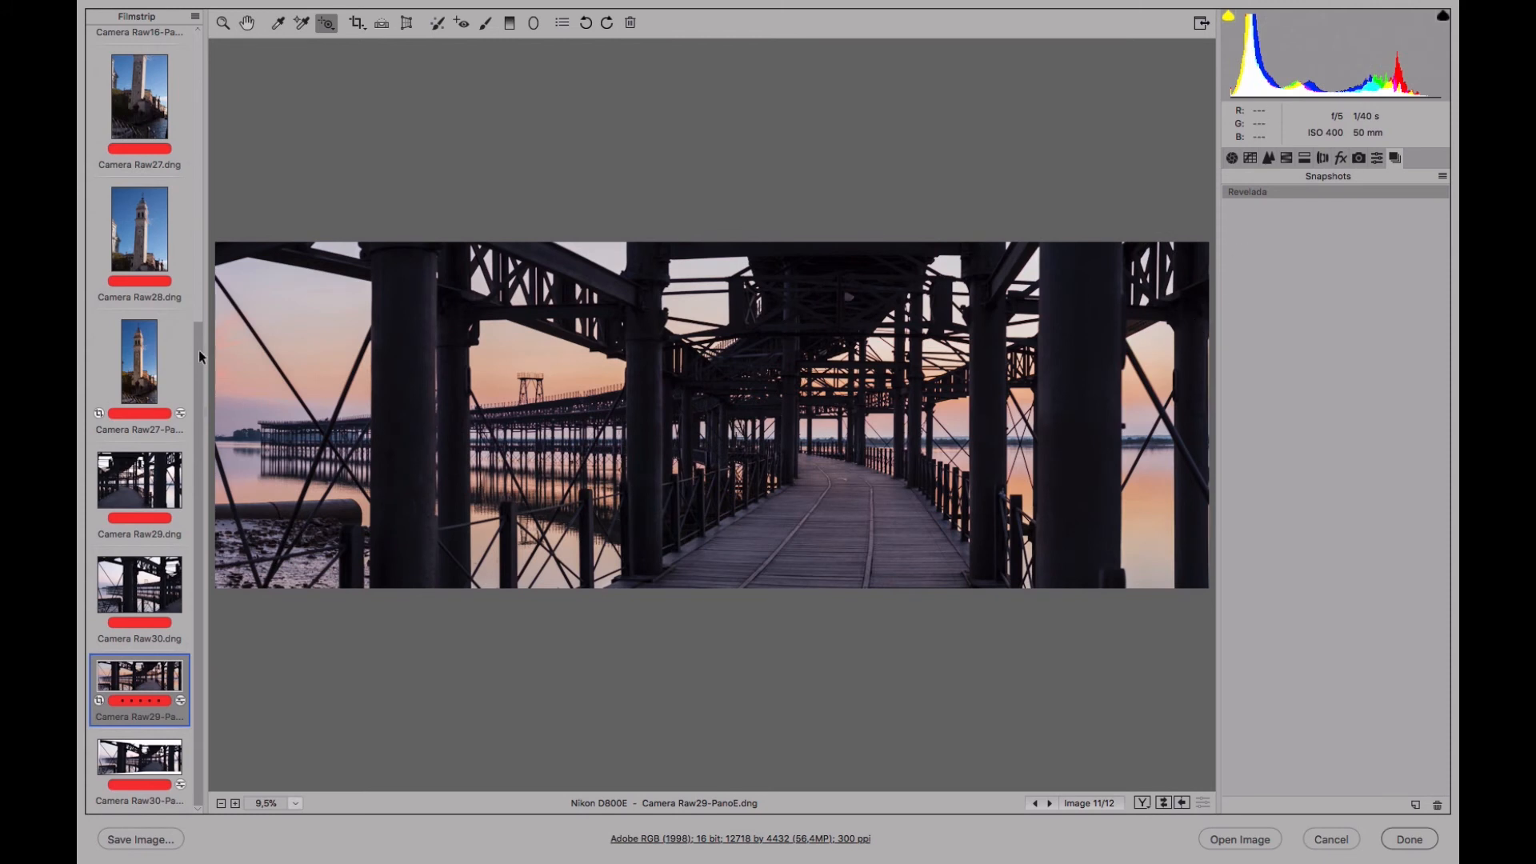
Review the original coast photos, the coast panorama and the bell tower images in the filmstrip
drag(196, 370, 160, 73)
click(160, 78)
click(160, 164)
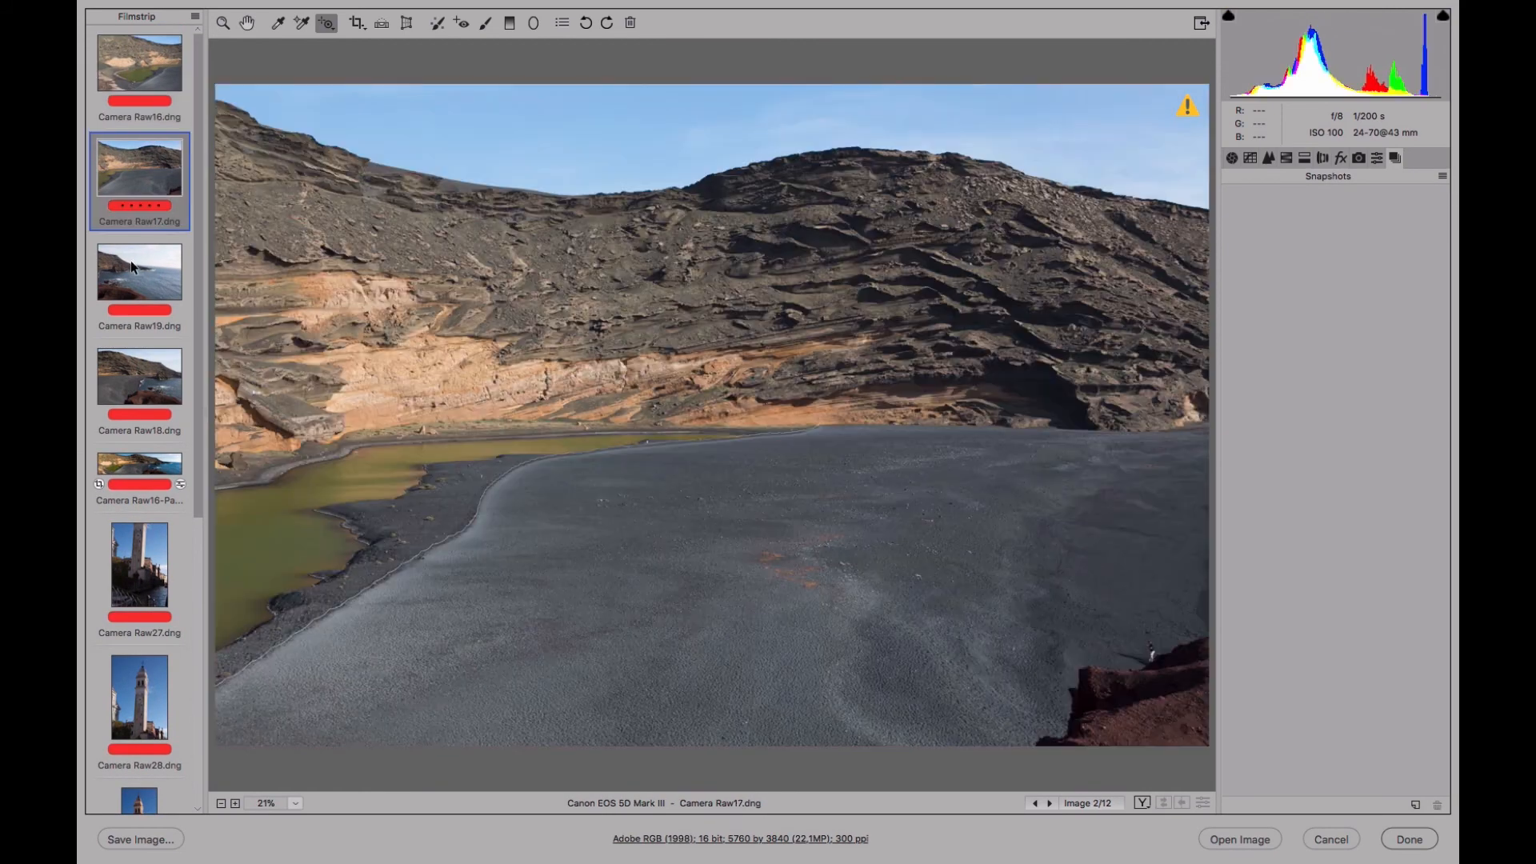
click(141, 272)
click(156, 368)
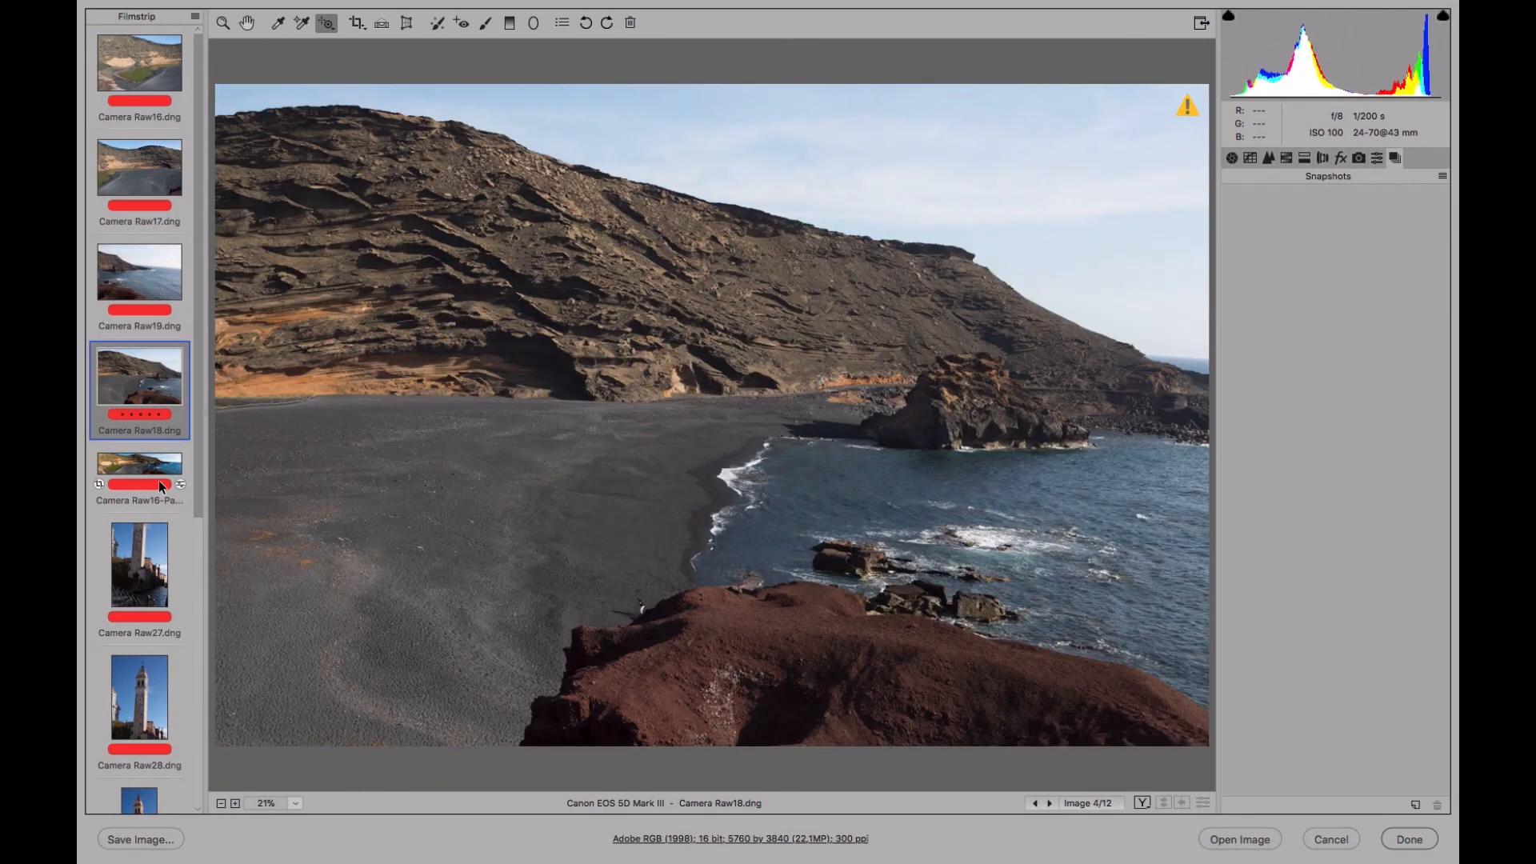
click(189, 471)
drag(199, 464, 199, 716)
click(149, 578)
click(165, 682)
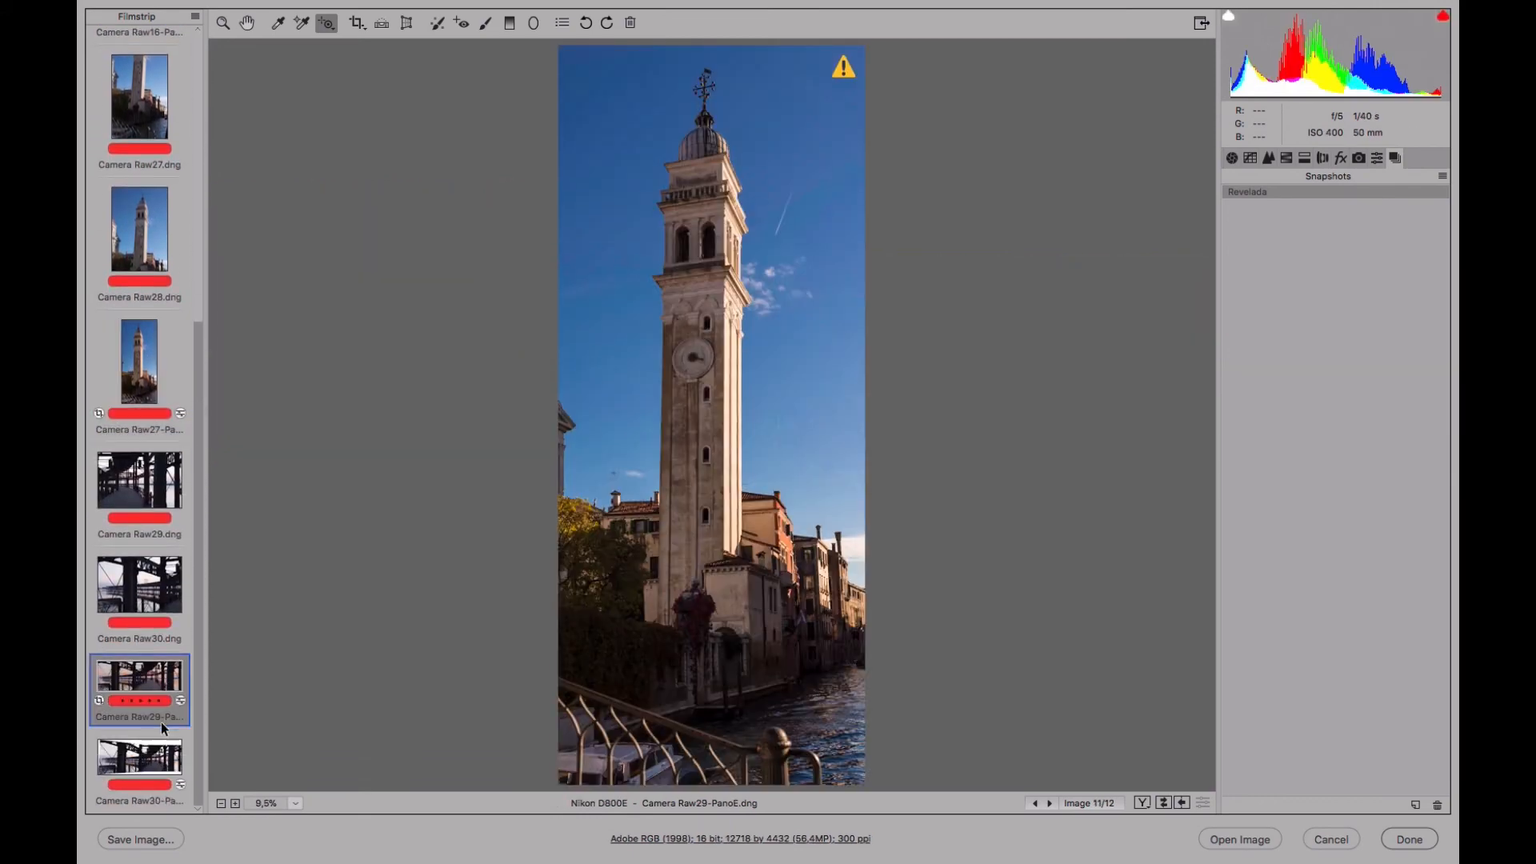
Compare the developed spherical pier panorama with the unedited perspective panorama Camera Raw30-PanoP.dng by alternating between them
click(170, 744)
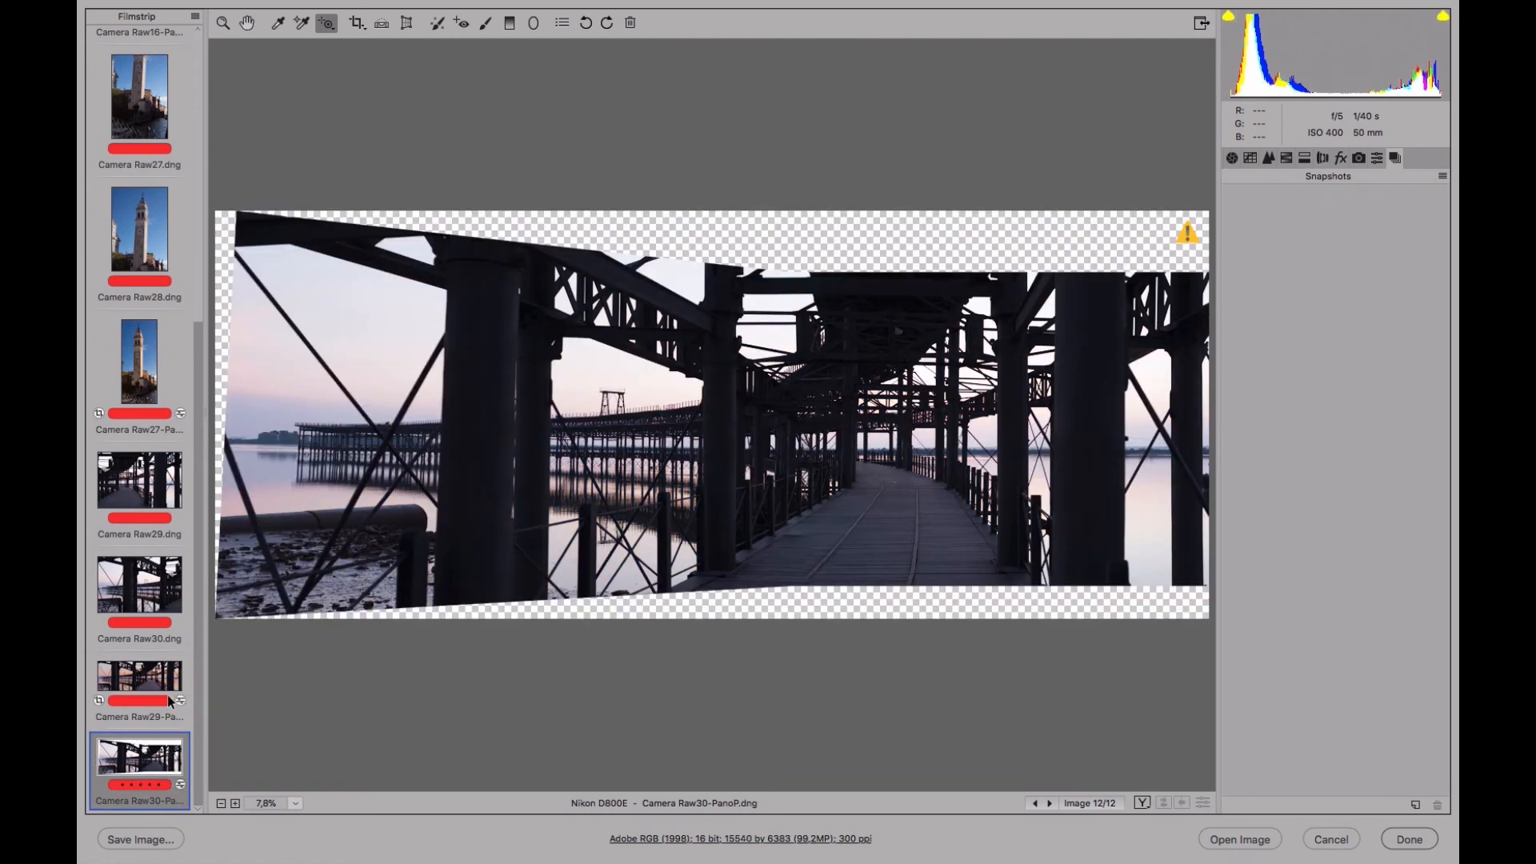
click(170, 701)
click(169, 759)
click(162, 677)
click(167, 751)
click(165, 677)
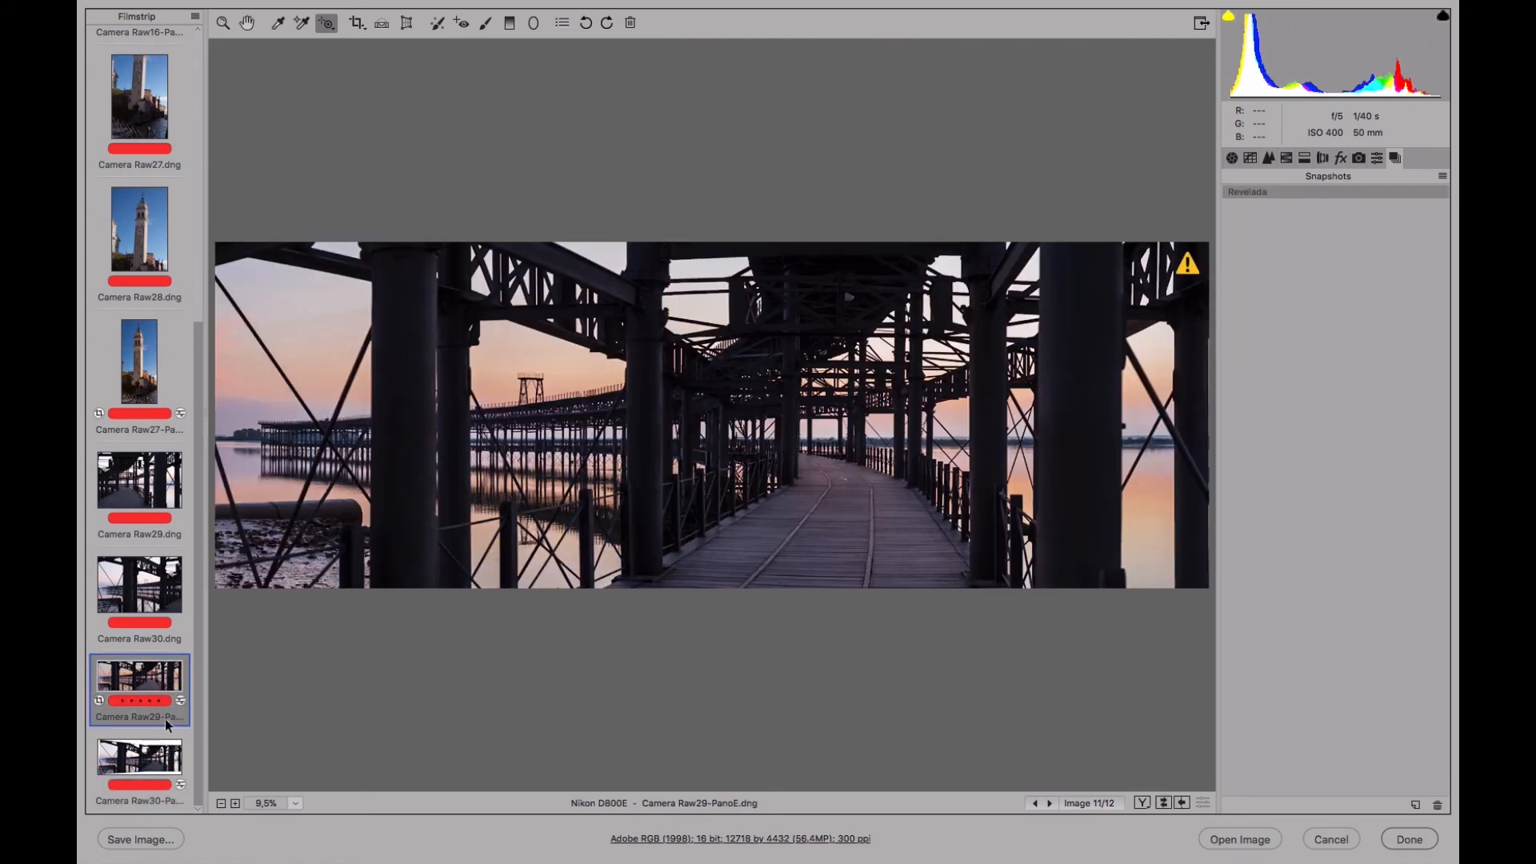
click(170, 753)
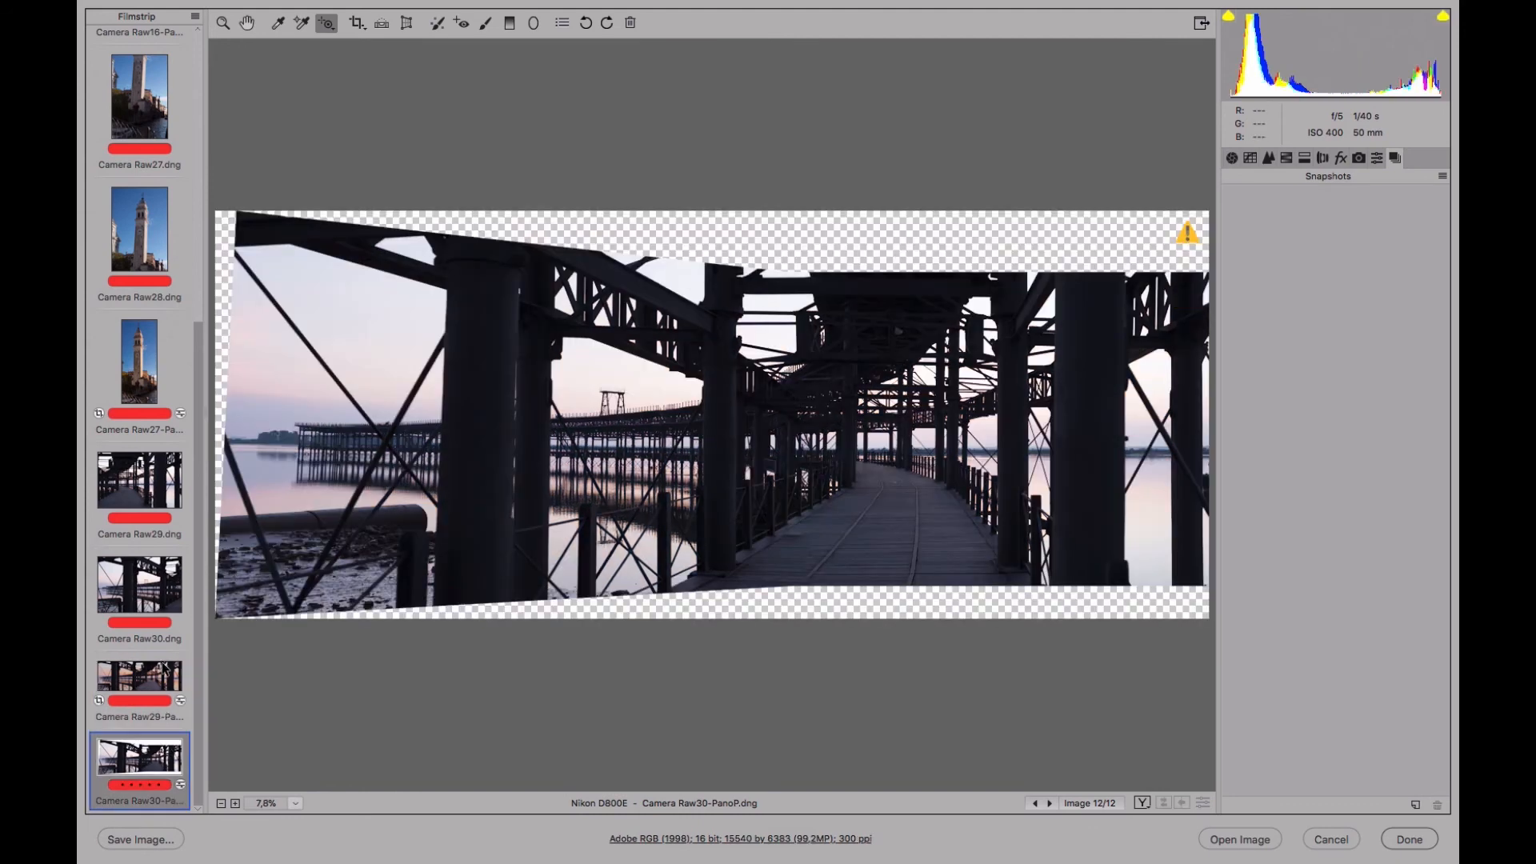
click(163, 669)
Review the bell tower photo Camera Raw28.dng and the coast source photos Camera Raw17, 19 and 18 again
click(126, 227)
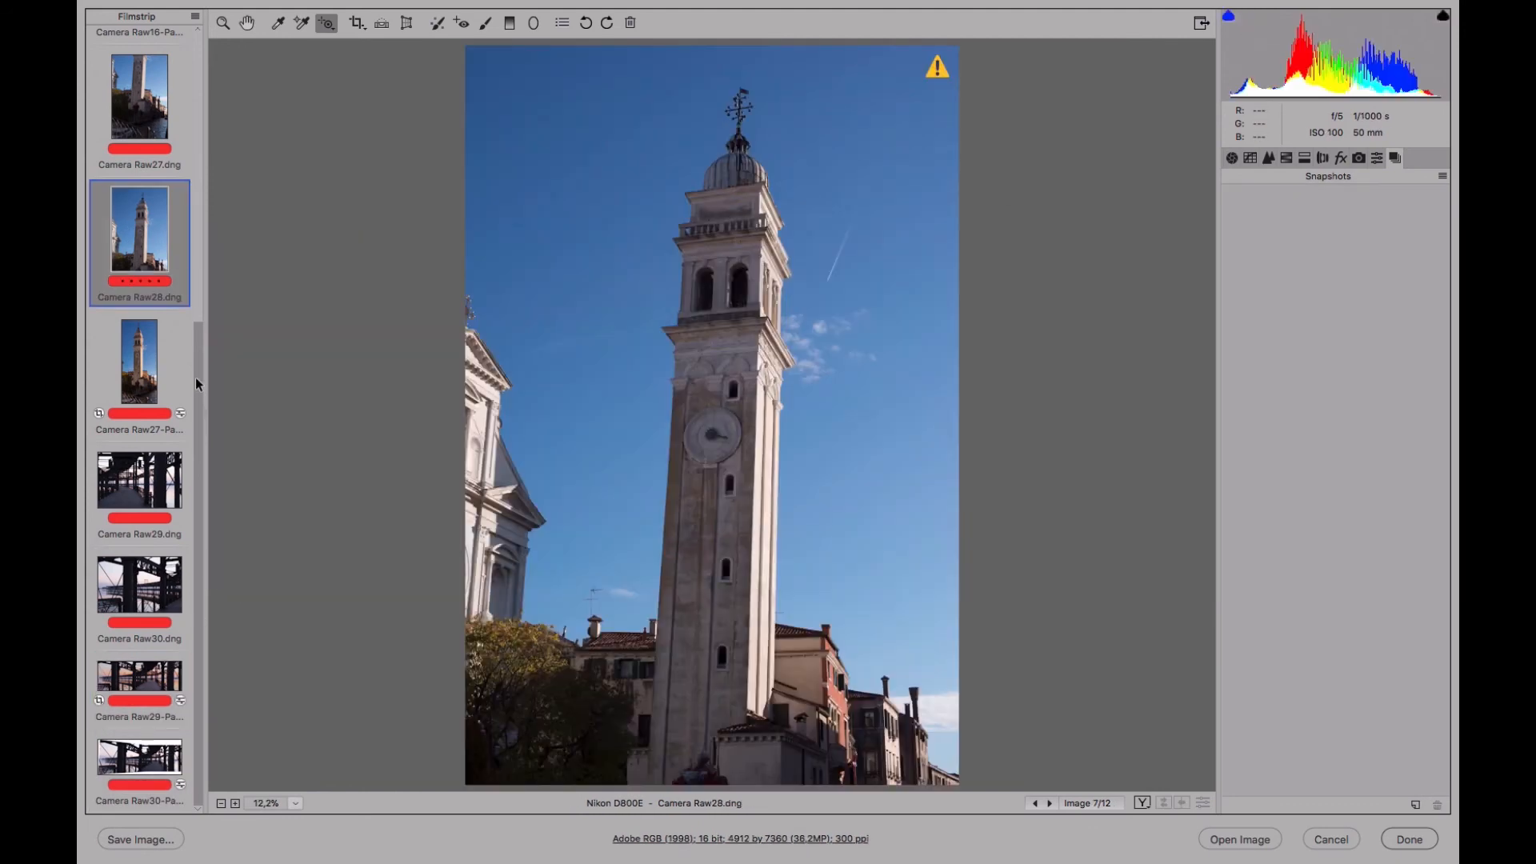
scroll(199, 363, up, 6)
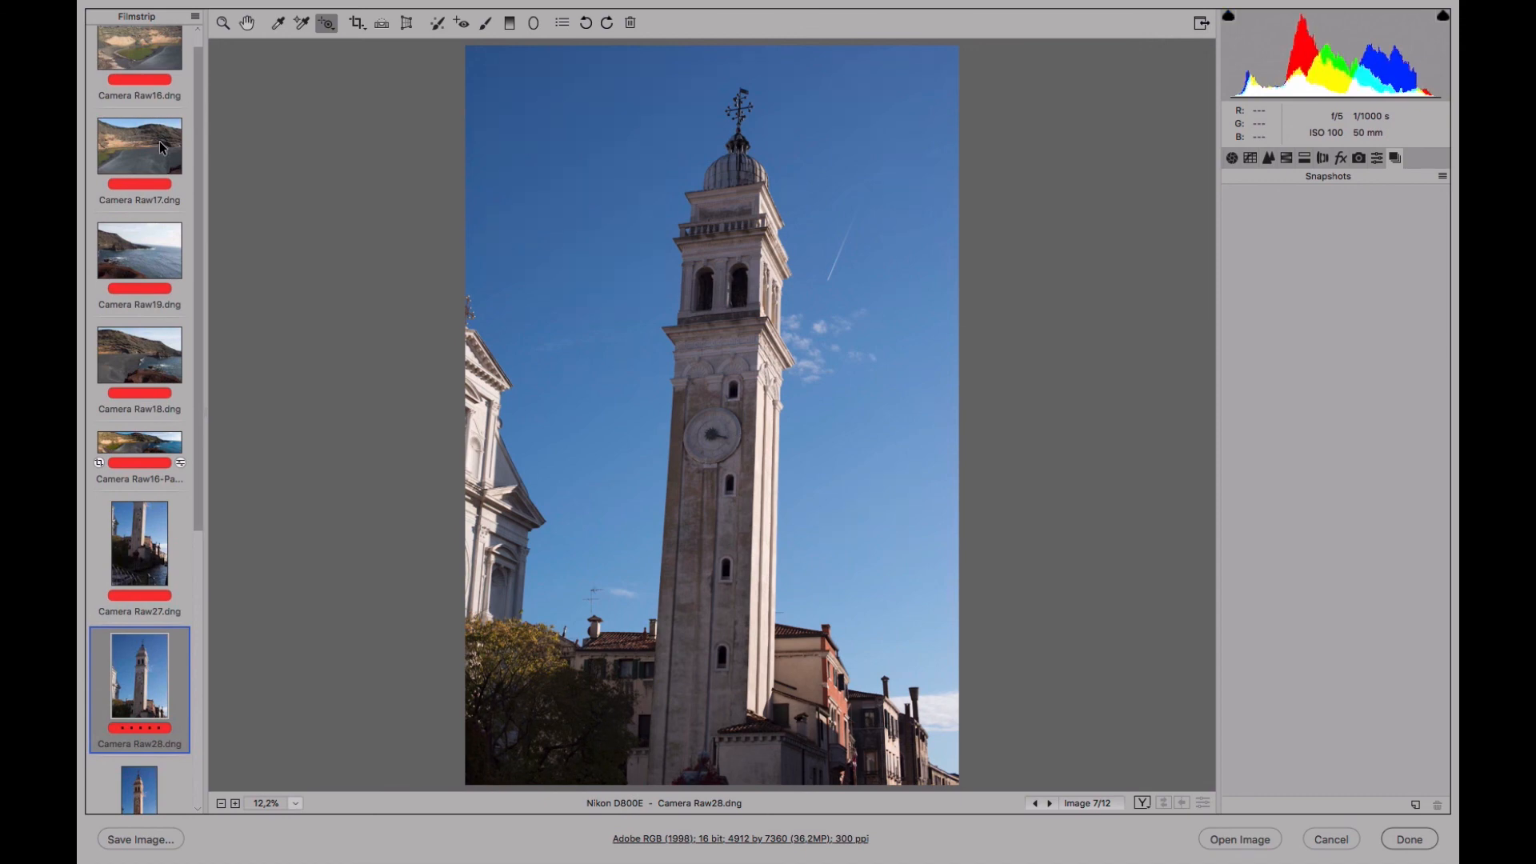
click(159, 130)
click(147, 293)
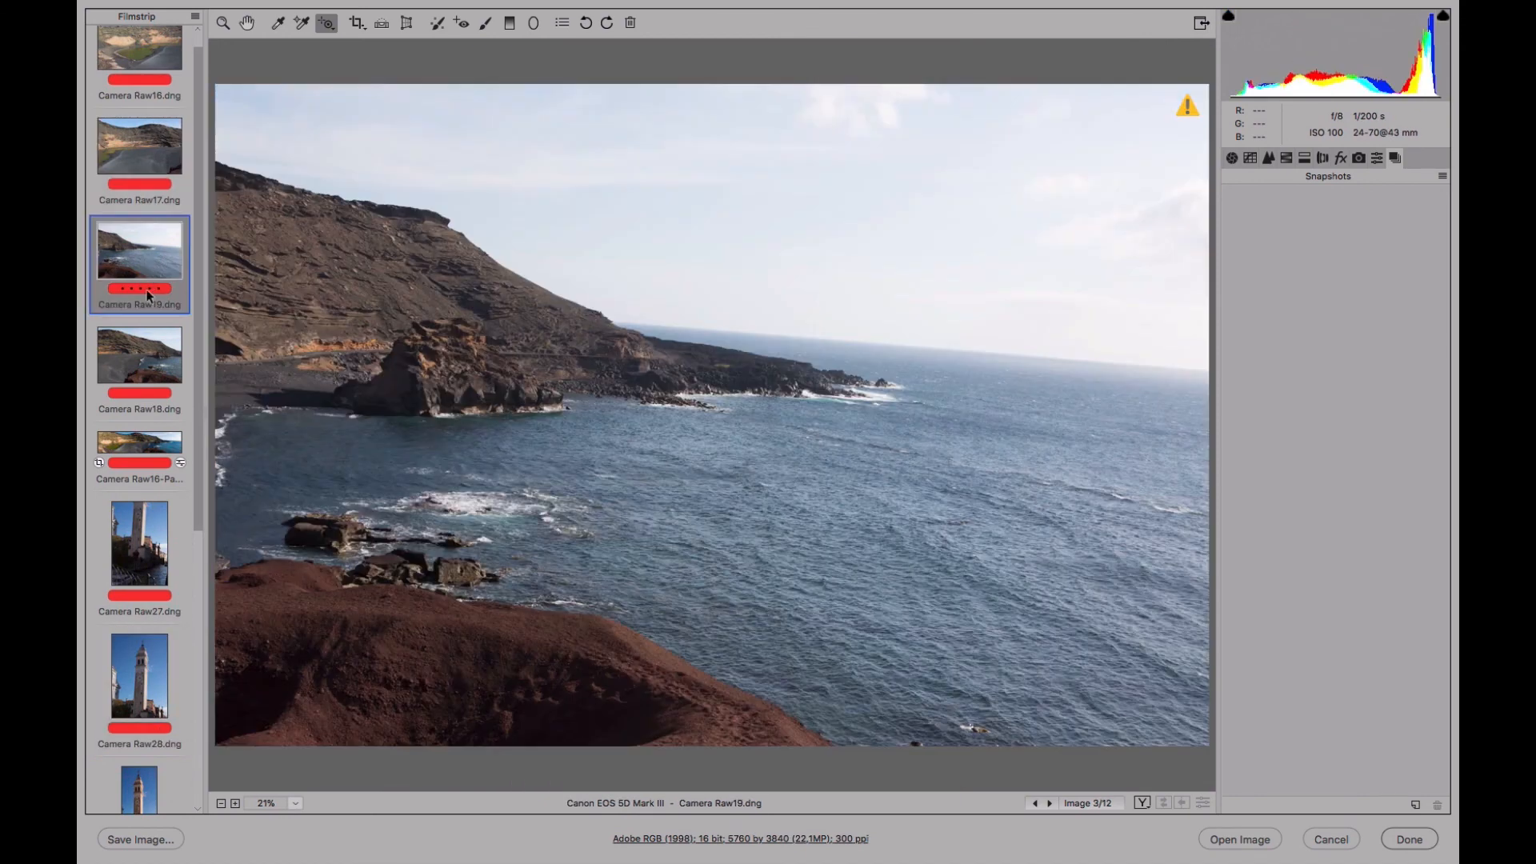
click(149, 360)
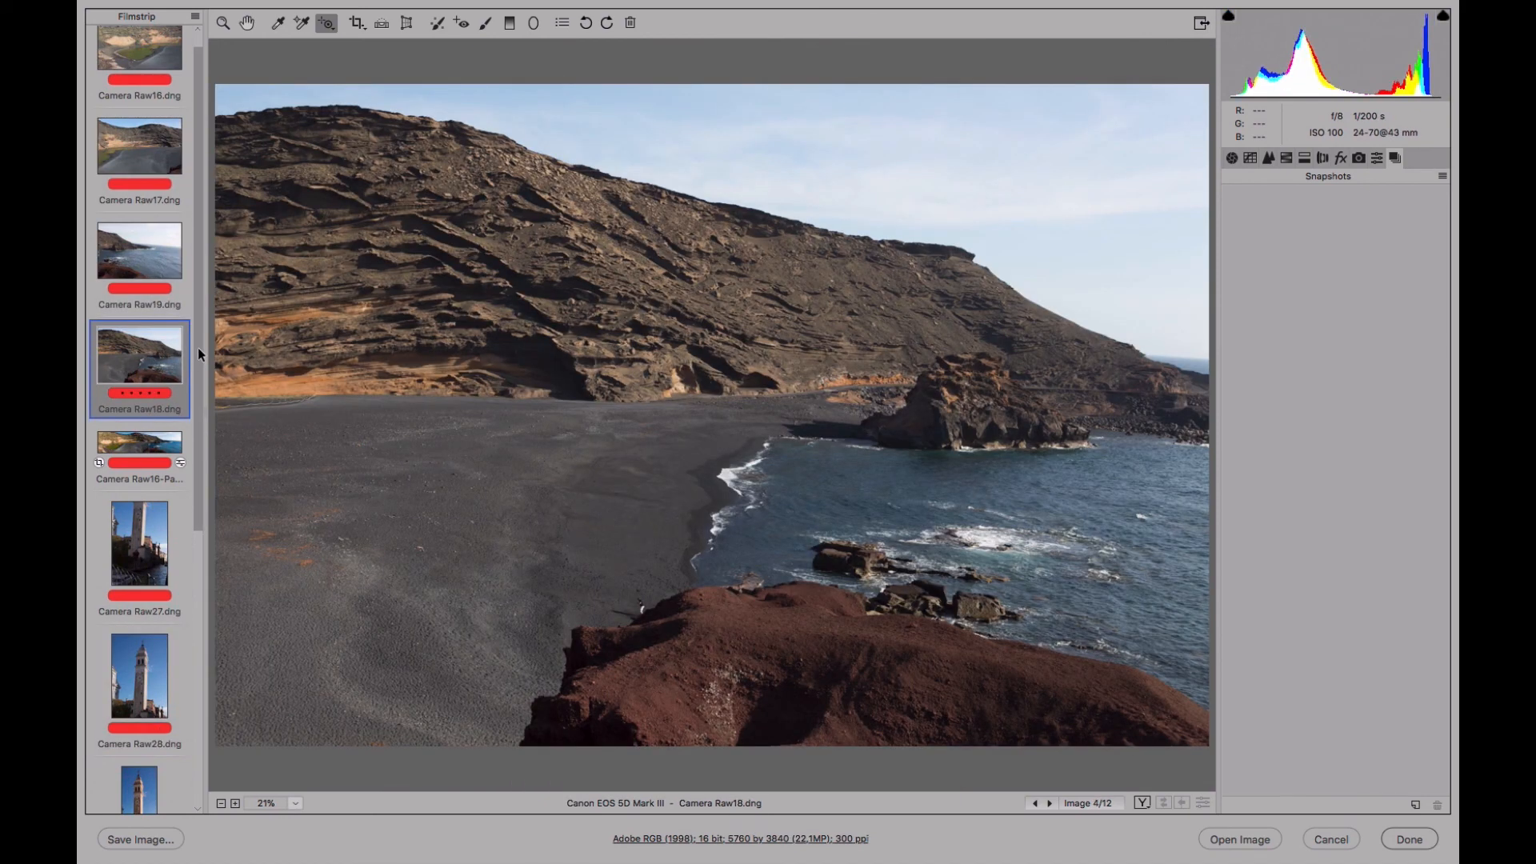
scroll(198, 350, up, 1)
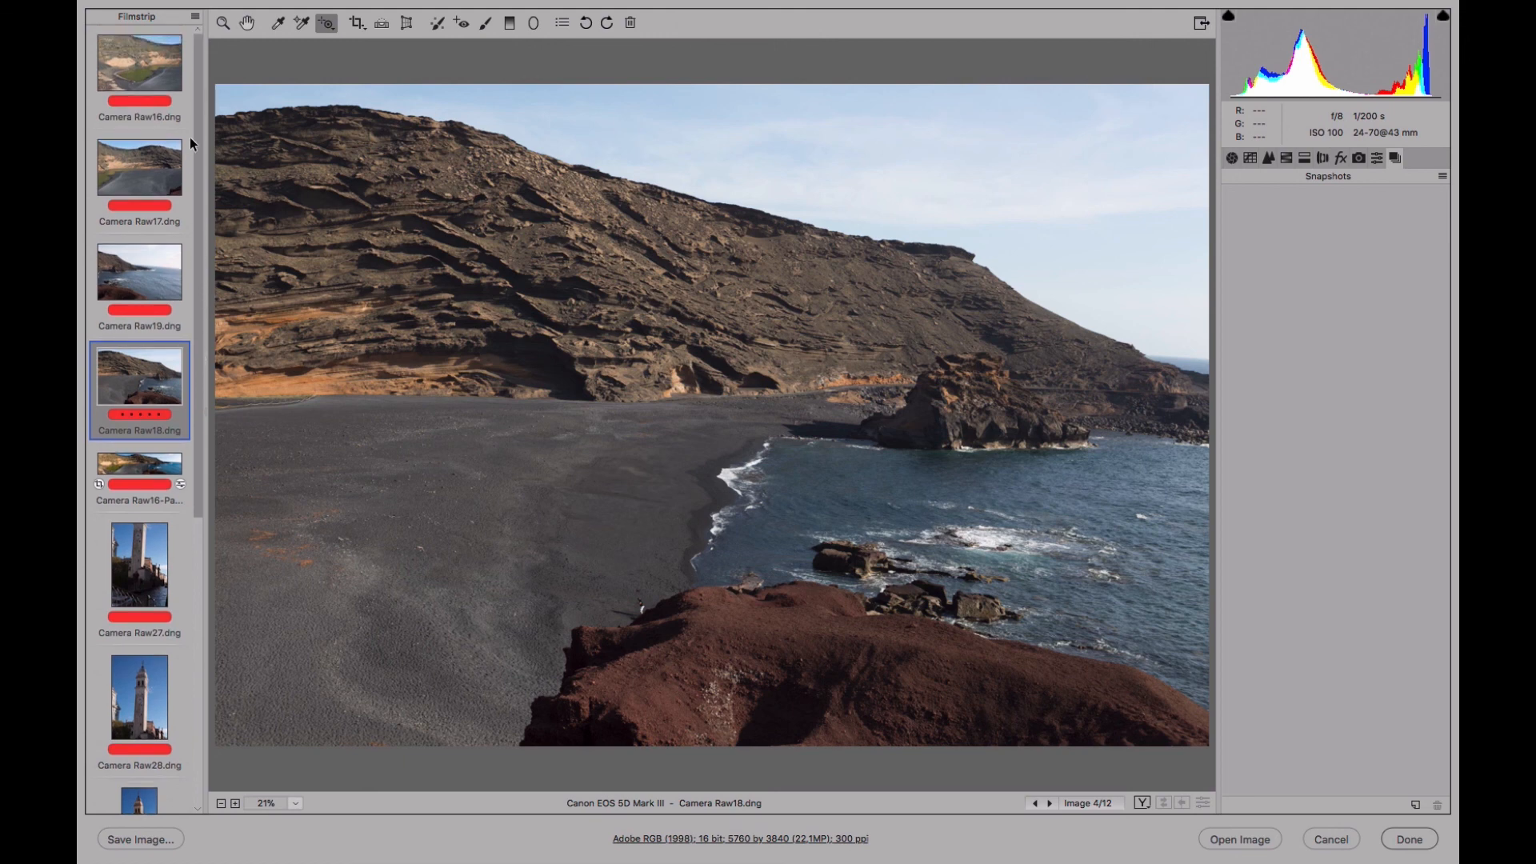